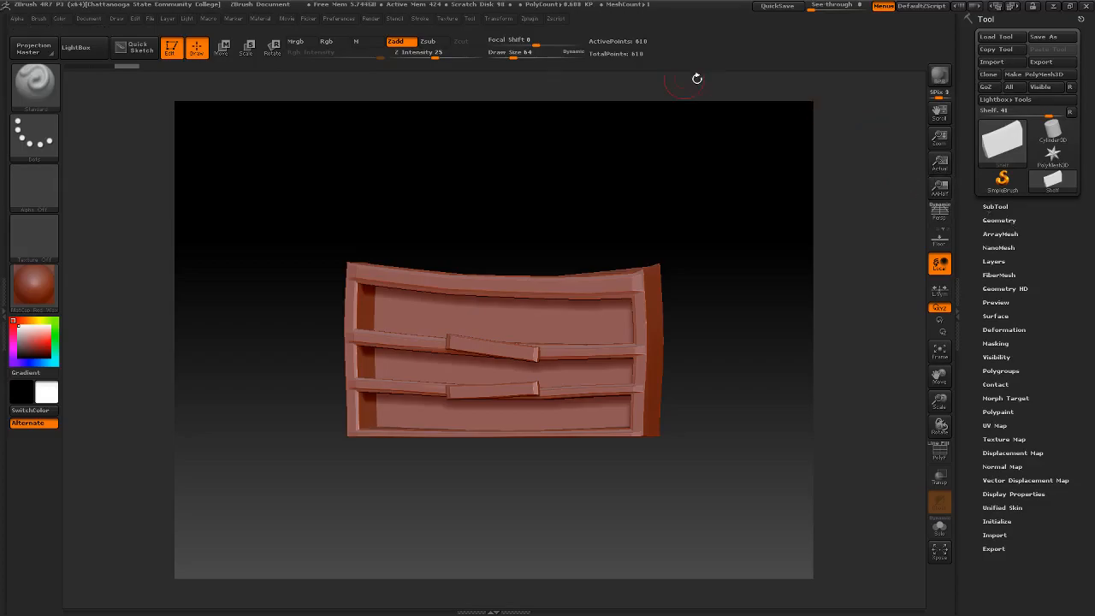
{"action": "left_click_drag", "start_coordinate": [591, 220], "coordinate": [613, 209]}
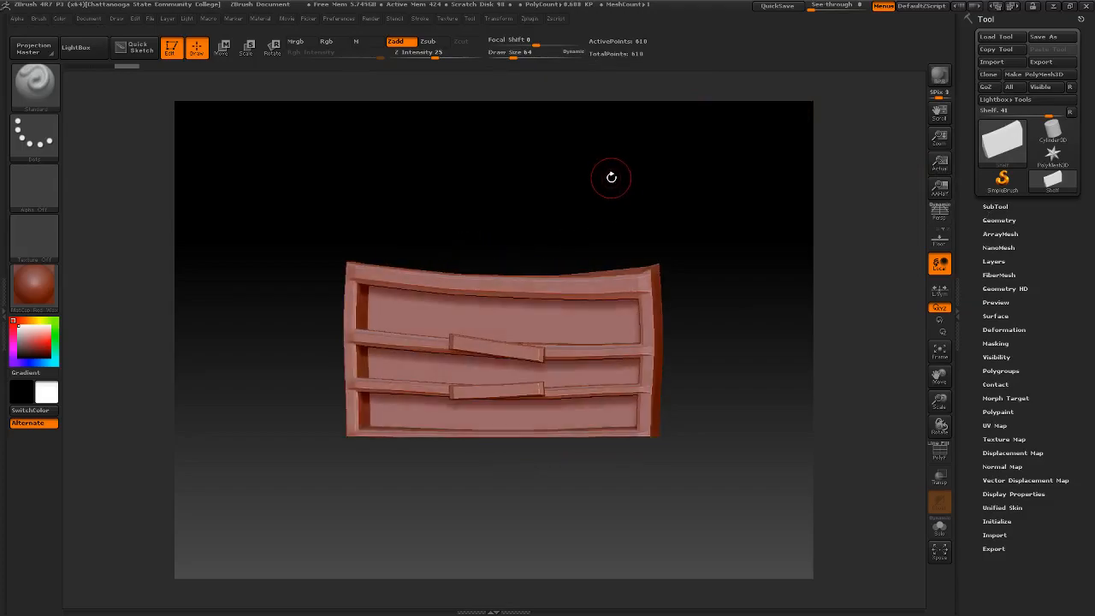
{"action": "mouse_move", "coordinate": [618, 225]}
{"action": "left_mouse_down"}
{"action": "mouse_move", "coordinate": [599, 230]}
{"action": "mouse_move", "coordinate": [615, 229]}
{"action": "left_mouse_up"}
{"action": "mouse_move", "coordinate": [533, 234]}
{"action": "left_mouse_down"}
{"action": "mouse_move", "coordinate": [599, 208]}
{"action": "mouse_move", "coordinate": [551, 242]}
{"action": "mouse_move", "coordinate": [630, 244]}
{"action": "mouse_move", "coordinate": [601, 219]}
{"action": "mouse_move", "coordinate": [613, 256]}
{"action": "mouse_move", "coordinate": [608, 232]}
{"action": "mouse_move", "coordinate": [635, 228]}
{"action": "mouse_move", "coordinate": [616, 208]}
{"action": "mouse_move", "coordinate": [655, 200]}
{"action": "mouse_move", "coordinate": [650, 257]}
{"action": "left_mouse_up"}
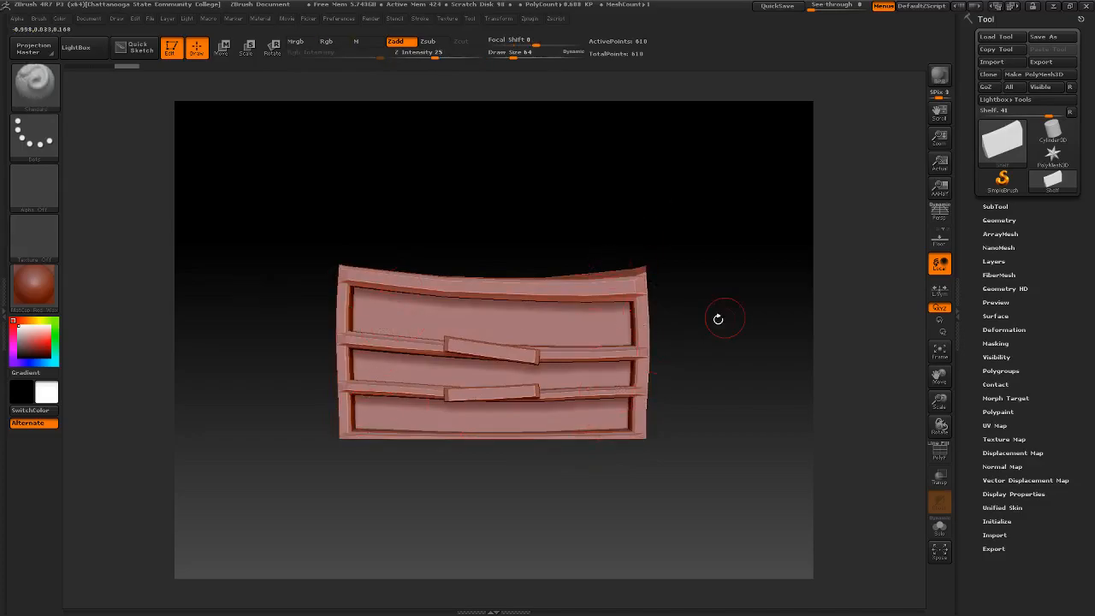
{"action": "mouse_move", "coordinate": [742, 319]}
{"action": "left_mouse_down"}
{"action": "mouse_move", "coordinate": [704, 320]}
{"action": "mouse_move", "coordinate": [724, 320]}
{"action": "left_mouse_up"}
- Dock the Zplugin palette beside the tools and use UV Master to work on a clone of the shelf
{"action": "left_click", "coordinate": [556, 19]}
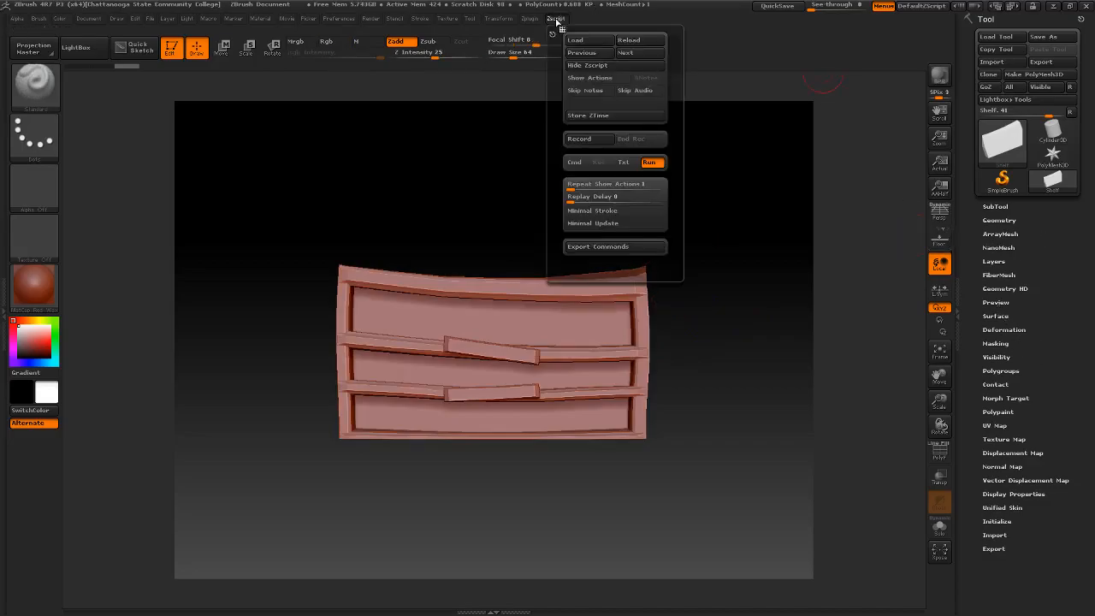
{"action": "left_click", "coordinate": [539, 18]}
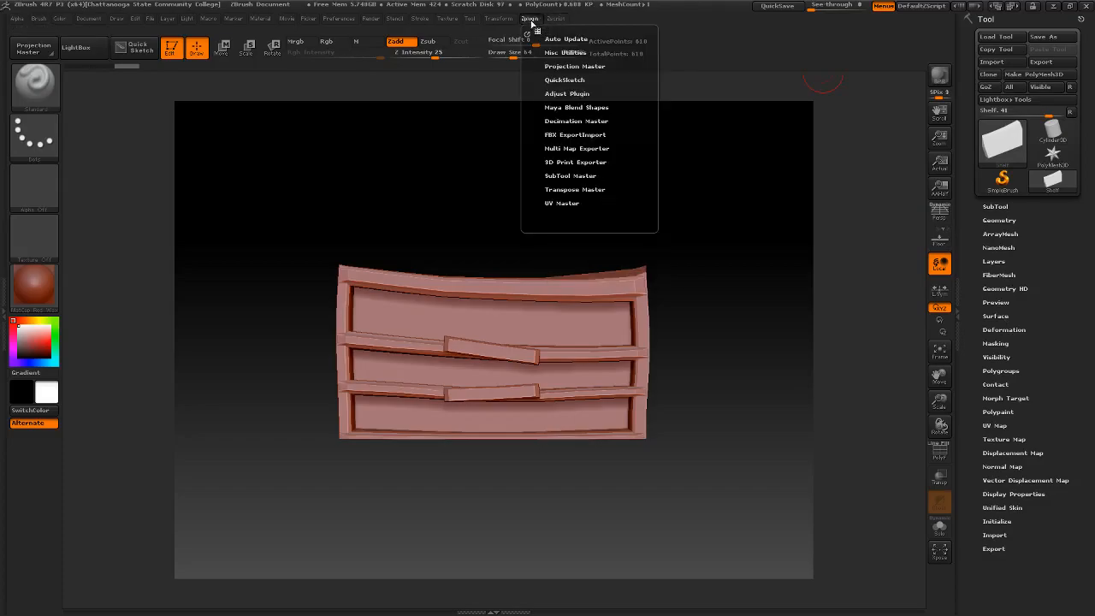
{"action": "left_click", "coordinate": [528, 32]}
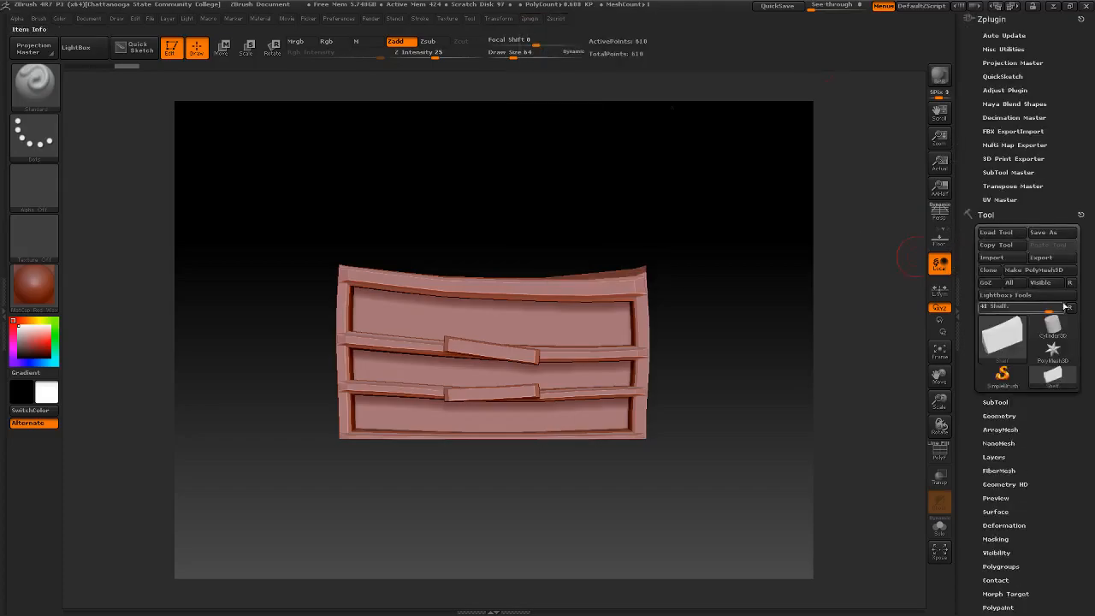
{"action": "left_click", "coordinate": [1000, 199]}
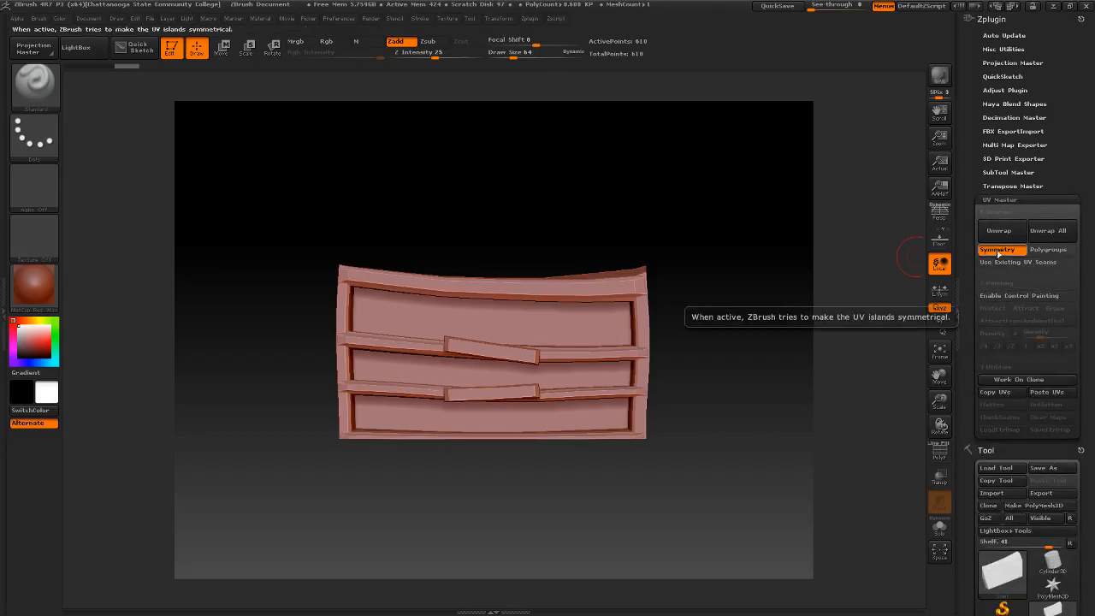
{"action": "left_click", "coordinate": [1014, 380]}
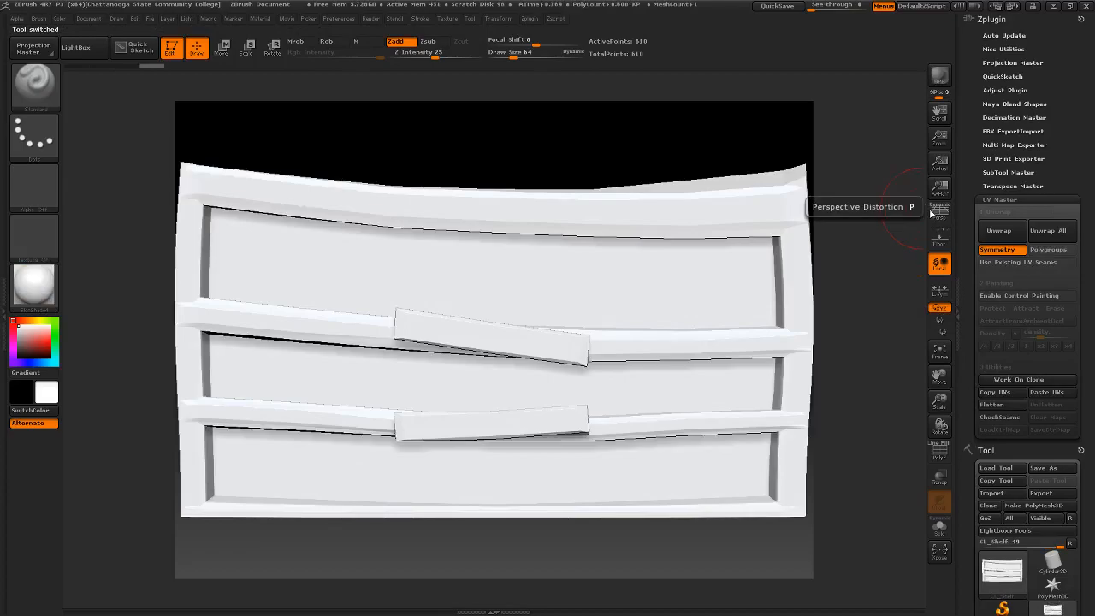
- Examine the cloned shelf and compare the CL_Shelf and Shelf_1 entries among the tools
{"action": "mouse_move", "coordinate": [698, 140]}
{"action": "left_mouse_down"}
{"action": "mouse_move", "coordinate": [616, 146]}
{"action": "mouse_move", "coordinate": [687, 149]}
{"action": "mouse_move", "coordinate": [700, 132]}
{"action": "mouse_move", "coordinate": [643, 129]}
{"action": "mouse_move", "coordinate": [693, 136]}
{"action": "left_mouse_up"}
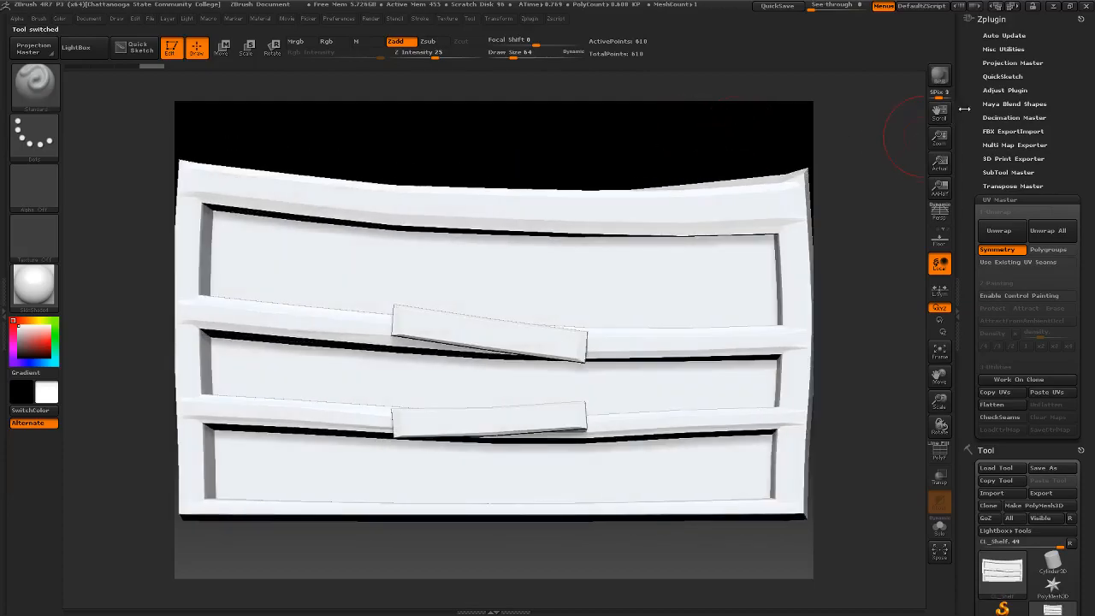
{"action": "left_click_drag", "start_coordinate": [1070, 106], "coordinate": [1070, 38]}
{"action": "left_click_drag", "start_coordinate": [1082, 99], "coordinate": [1072, 71]}
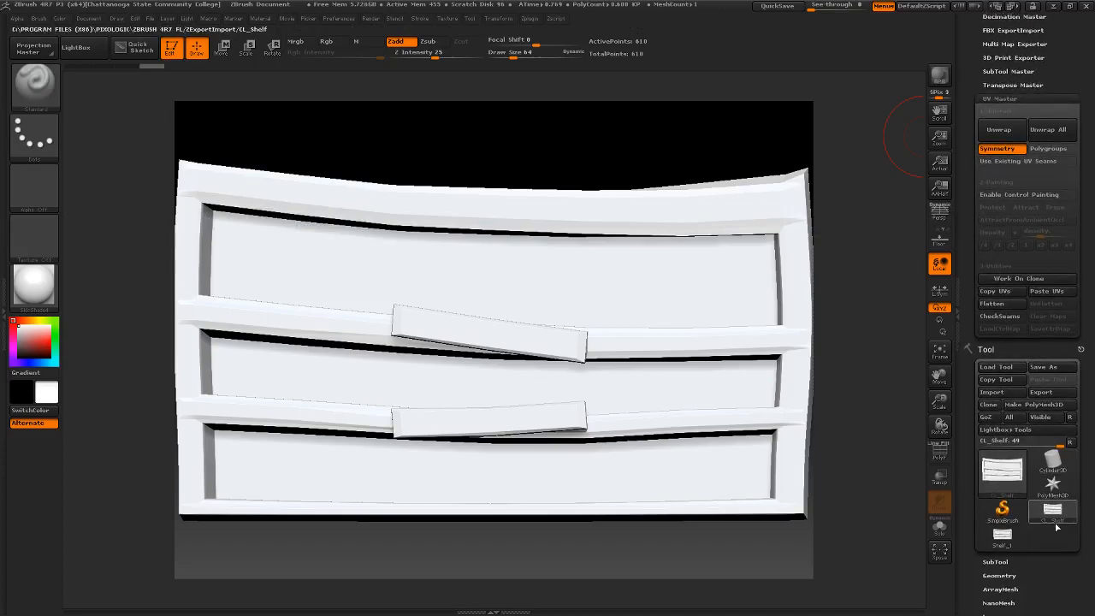
{"action": "mouse_move", "coordinate": [992, 486]}
{"action": "mouse_move", "coordinate": [1002, 546]}
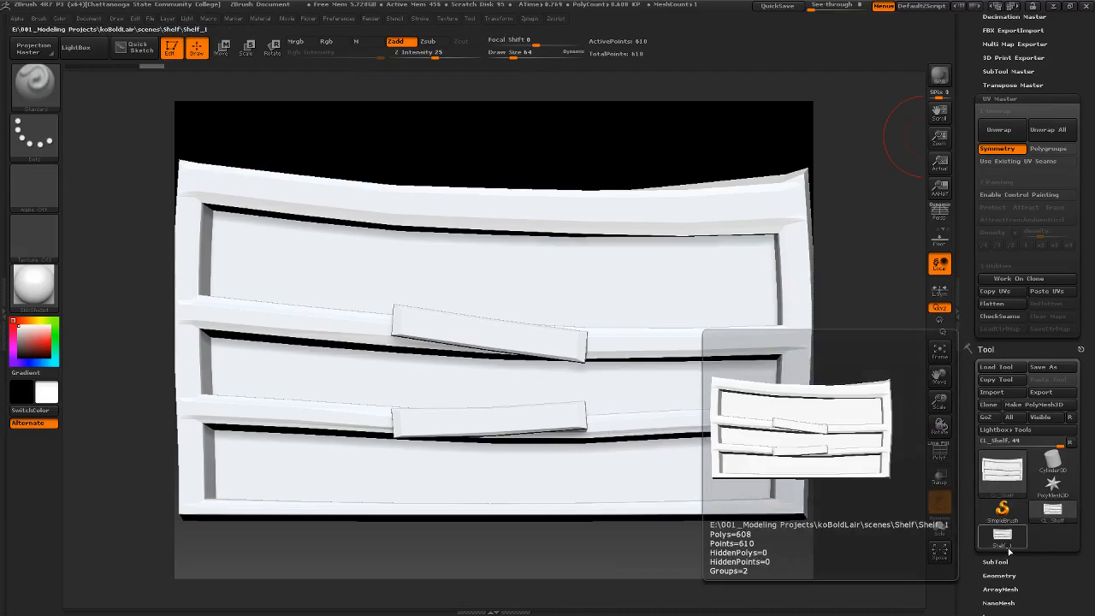
{"action": "mouse_move", "coordinate": [1031, 520]}
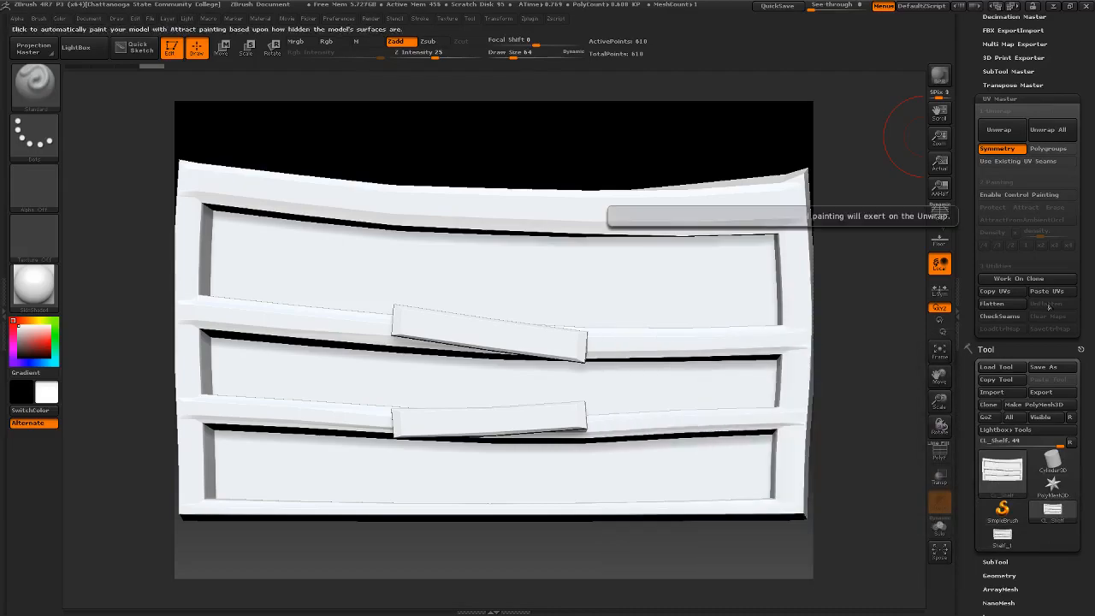
- Enable Control Painting in UV Master for the cloned shelf and activate Protect painting
{"action": "left_click", "coordinate": [1013, 127]}
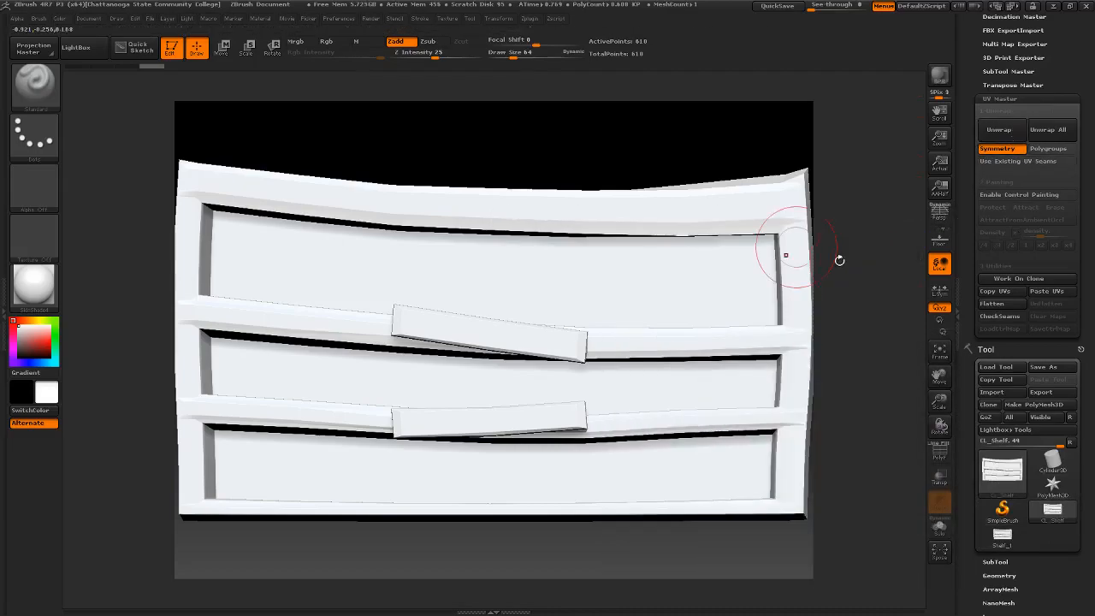
{"action": "mouse_move", "coordinate": [704, 164]}
{"action": "left_mouse_down"}
{"action": "mouse_move", "coordinate": [629, 155]}
{"action": "mouse_move", "coordinate": [708, 167]}
{"action": "mouse_move", "coordinate": [692, 162]}
{"action": "left_mouse_up"}
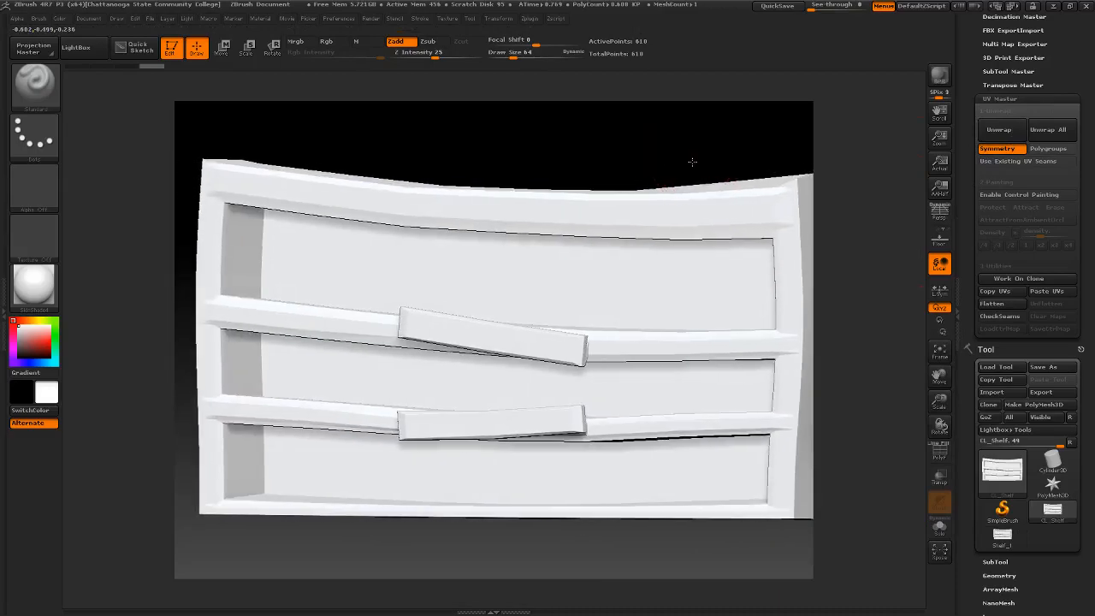
{"action": "left_click", "coordinate": [1026, 195]}
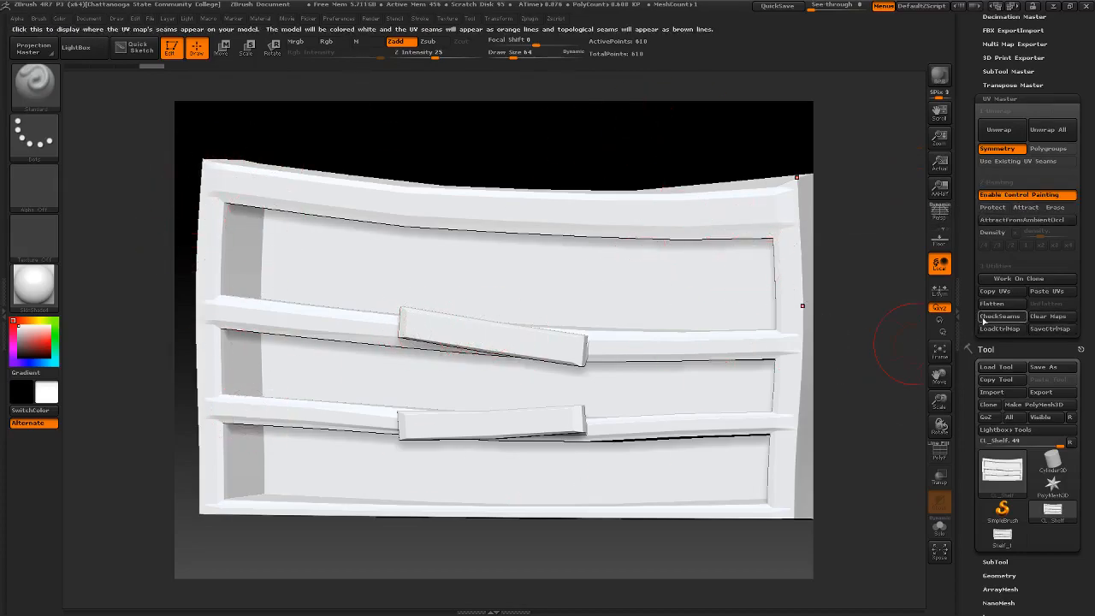
{"action": "left_click", "coordinate": [1030, 215]}
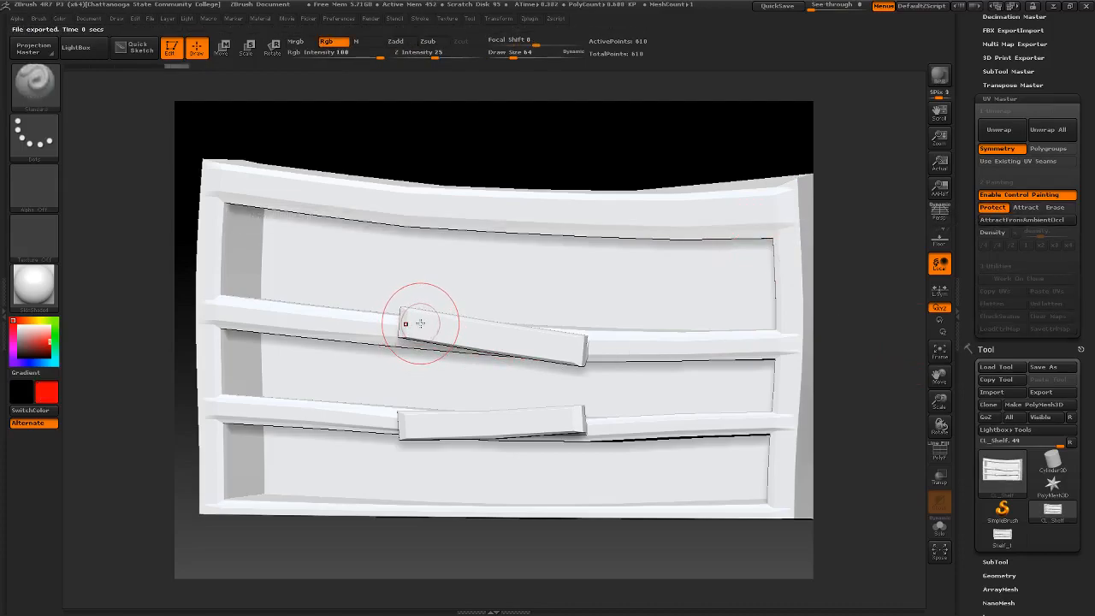
- Set the draw size to 20 and paint protection over the fronts of the two crooked middle planks
{"action": "key", "text": "space"}
{"action": "mouse_move", "coordinate": [412, 325]}
{"action": "left_mouse_down"}
{"action": "mouse_move", "coordinate": [403, 317]}
{"action": "mouse_move", "coordinate": [575, 358]}
{"action": "mouse_move", "coordinate": [578, 343]}
{"action": "mouse_move", "coordinate": [409, 326]}
{"action": "mouse_move", "coordinate": [537, 353]}
{"action": "left_mouse_up"}
{"action": "left_click_drag", "start_coordinate": [417, 317], "coordinate": [467, 320]}
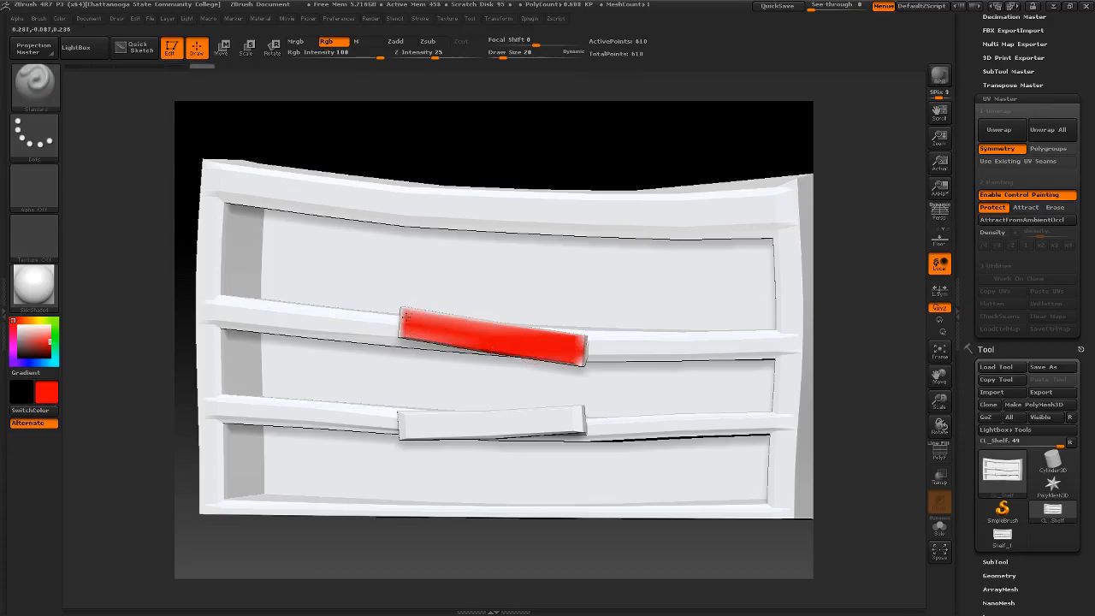
{"action": "mouse_move", "coordinate": [407, 437]}
{"action": "left_mouse_down"}
{"action": "mouse_move", "coordinate": [554, 430]}
{"action": "mouse_move", "coordinate": [513, 421]}
{"action": "mouse_move", "coordinate": [573, 416]}
{"action": "mouse_move", "coordinate": [407, 418]}
{"action": "left_mouse_up"}
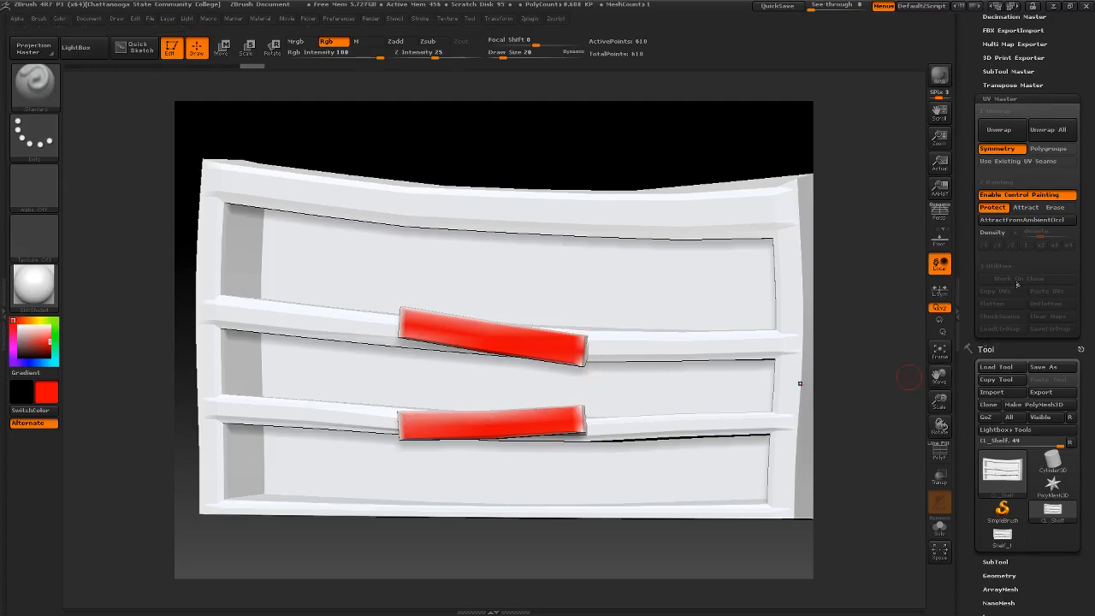
- Unwrap the cloned shelf with Symmetry on and display its UV seams with CheckSeams to inspect them
{"action": "mouse_move", "coordinate": [672, 169]}
{"action": "left_mouse_down"}
{"action": "mouse_move", "coordinate": [713, 159]}
{"action": "mouse_move", "coordinate": [626, 162]}
{"action": "mouse_move", "coordinate": [730, 166]}
{"action": "left_mouse_up"}
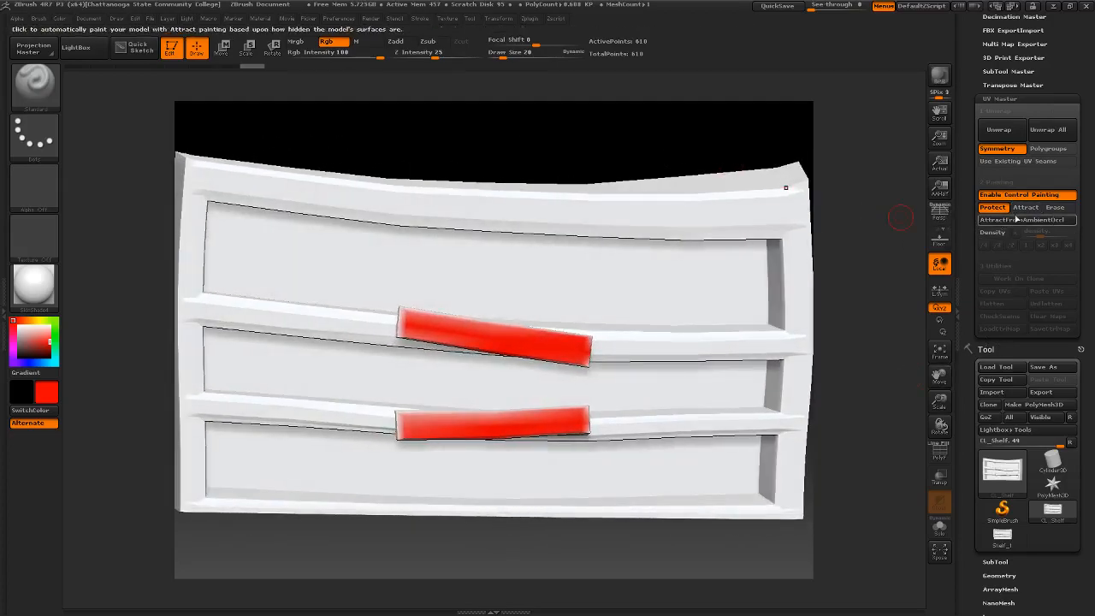
{"action": "left_click", "coordinate": [999, 130]}
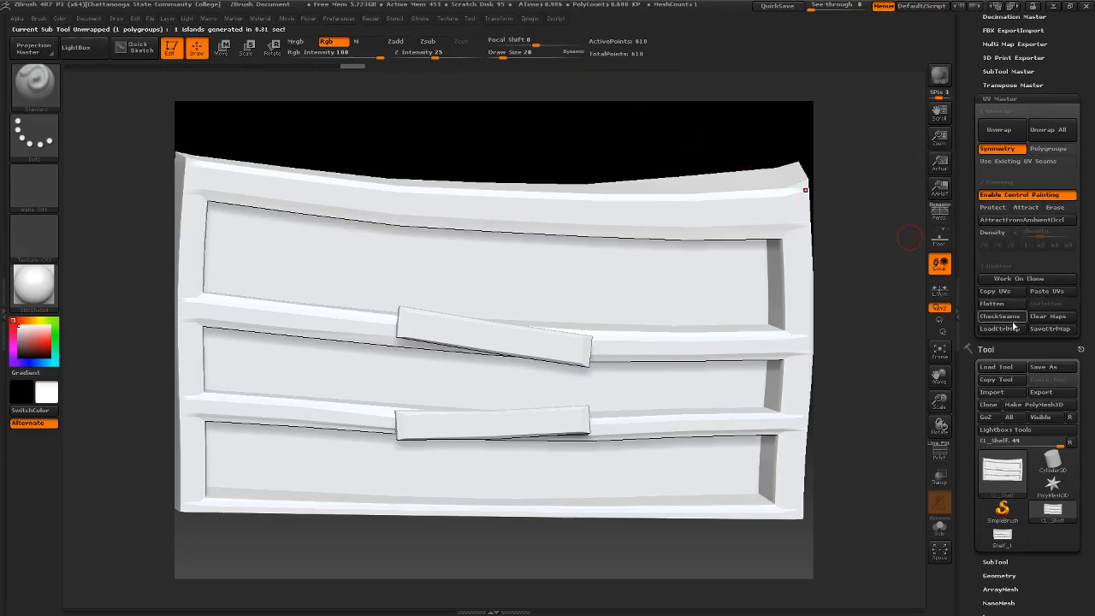
{"action": "left_click_drag", "start_coordinate": [707, 152], "coordinate": [803, 189]}
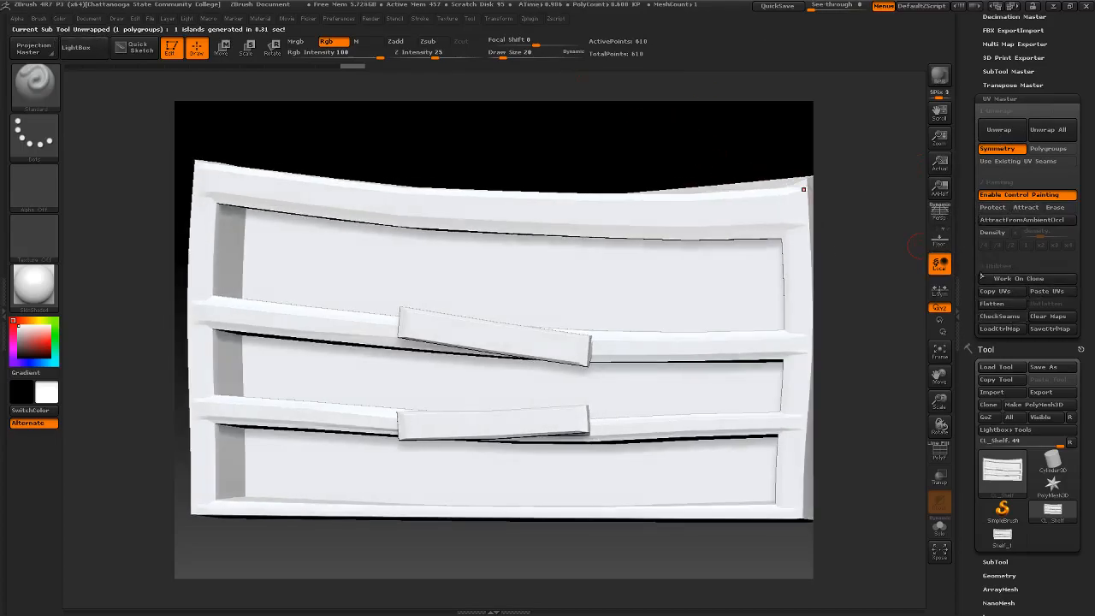
{"action": "left_click", "coordinate": [1010, 317]}
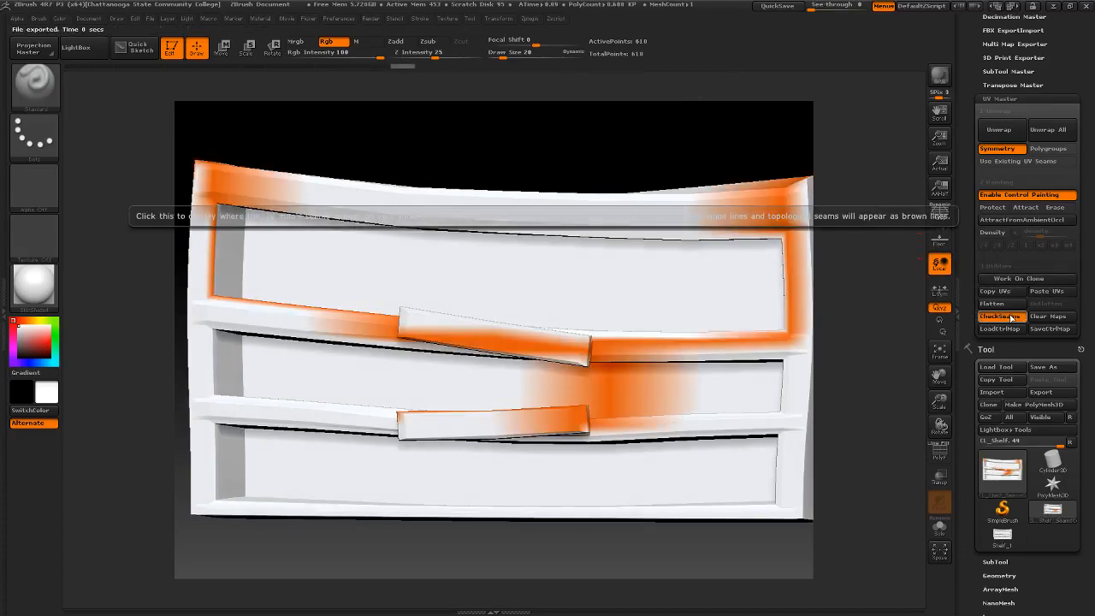
{"action": "mouse_move", "coordinate": [579, 196]}
{"action": "left_mouse_down"}
{"action": "mouse_move", "coordinate": [621, 183]}
{"action": "mouse_move", "coordinate": [527, 185]}
{"action": "mouse_move", "coordinate": [467, 210]}
{"action": "mouse_move", "coordinate": [540, 205]}
{"action": "mouse_move", "coordinate": [586, 179]}
{"action": "mouse_move", "coordinate": [559, 179]}
{"action": "mouse_move", "coordinate": [577, 182]}
{"action": "left_mouse_up"}
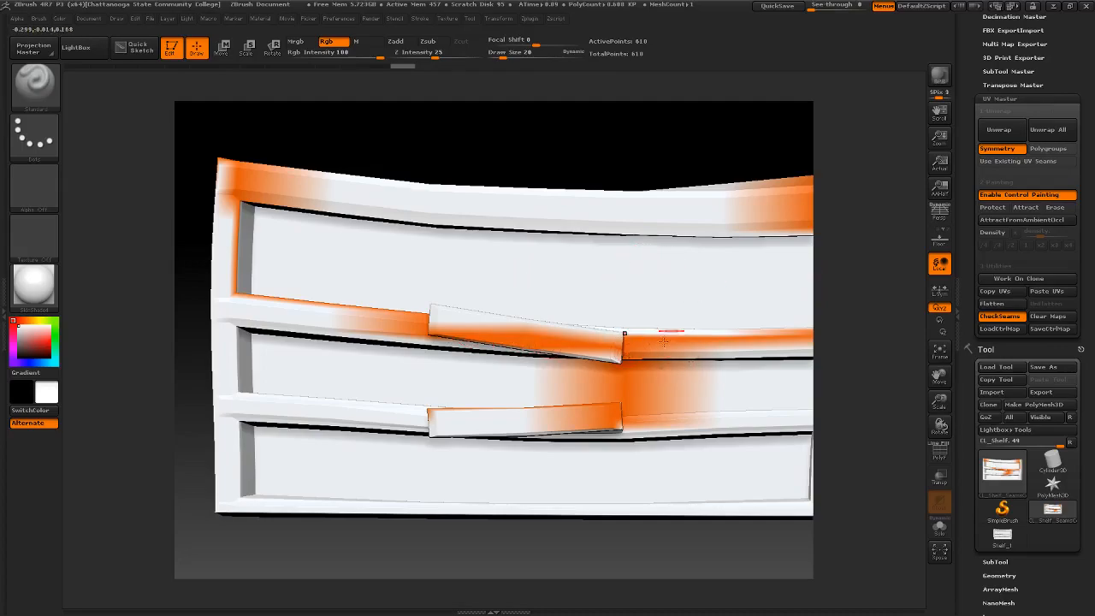
- Hide the seam display, flatten the shelf to view its UV layout, and unflatten it again
{"action": "left_click", "coordinate": [999, 317]}
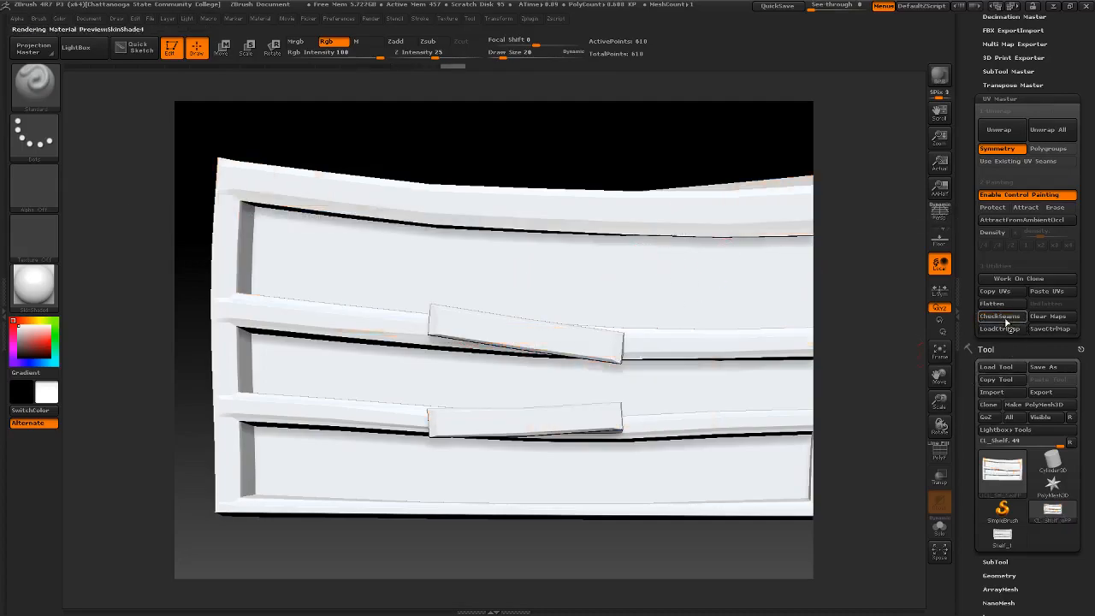
{"action": "left_click", "coordinate": [991, 304]}
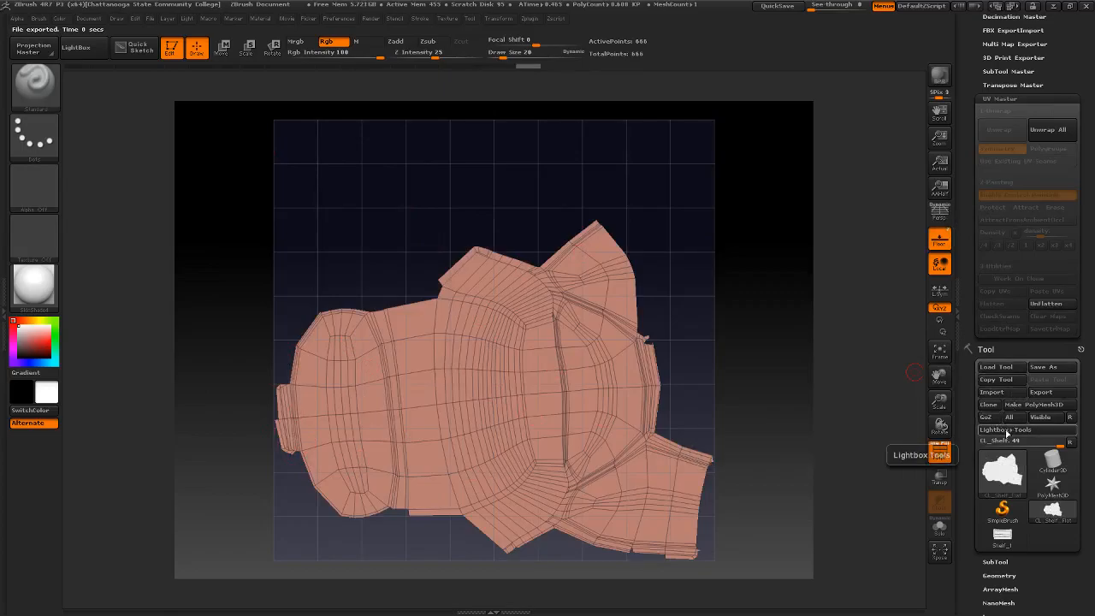
{"action": "left_click", "coordinate": [1046, 304]}
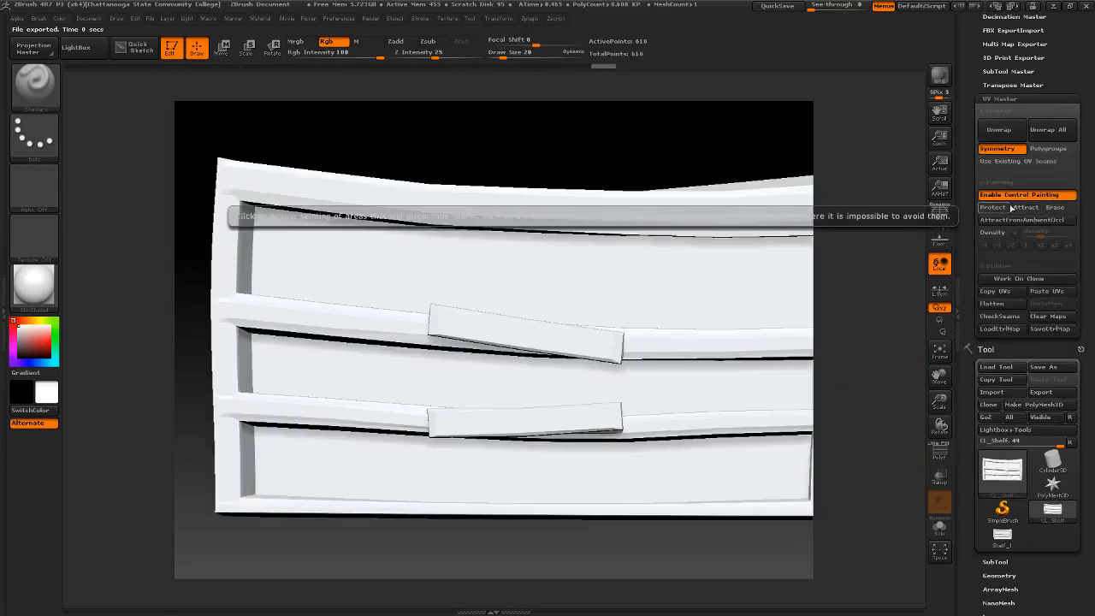
- Activate Protect painting again and cover both crooked planks more completely, including their ends and edges
{"action": "left_click", "coordinate": [992, 207]}
{"action": "mouse_move", "coordinate": [438, 317]}
{"action": "left_mouse_down"}
{"action": "mouse_move", "coordinate": [496, 321]}
{"action": "mouse_move", "coordinate": [441, 331]}
{"action": "left_mouse_up"}
{"action": "mouse_move", "coordinate": [599, 348]}
{"action": "left_mouse_down"}
{"action": "mouse_move", "coordinate": [676, 363]}
{"action": "mouse_move", "coordinate": [618, 336]}
{"action": "left_mouse_up"}
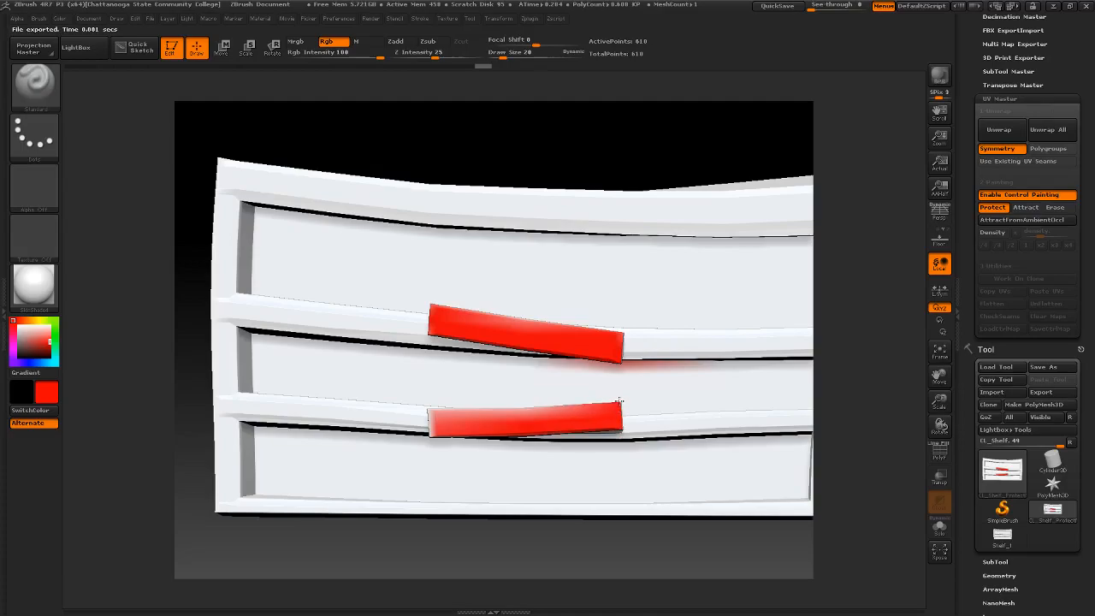
{"action": "left_click_drag", "start_coordinate": [434, 412], "coordinate": [441, 436]}
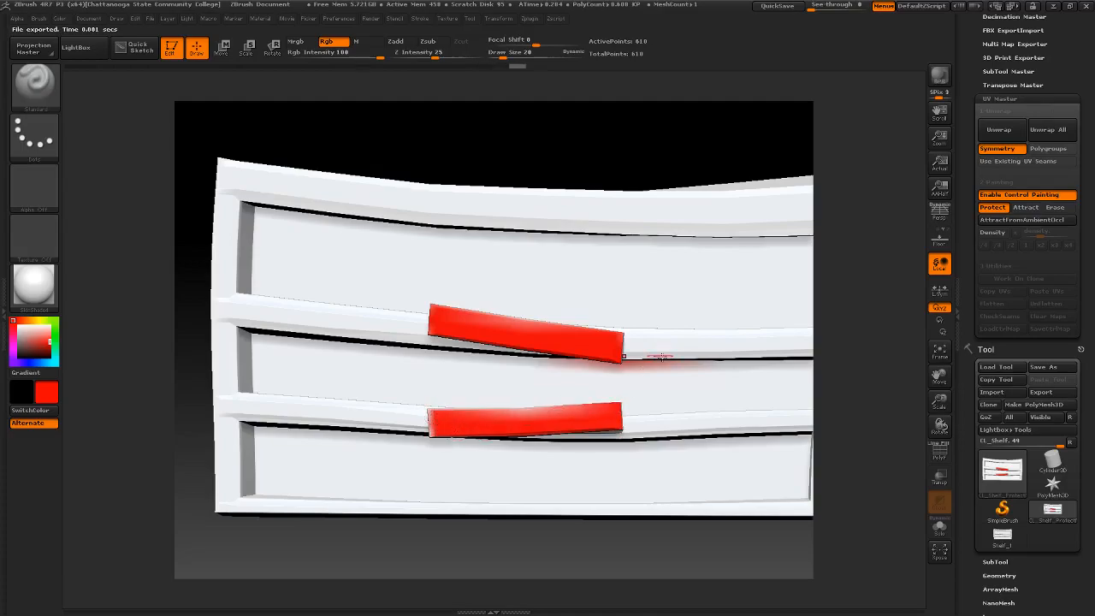
{"action": "left_click_drag", "start_coordinate": [523, 409], "coordinate": [510, 411]}
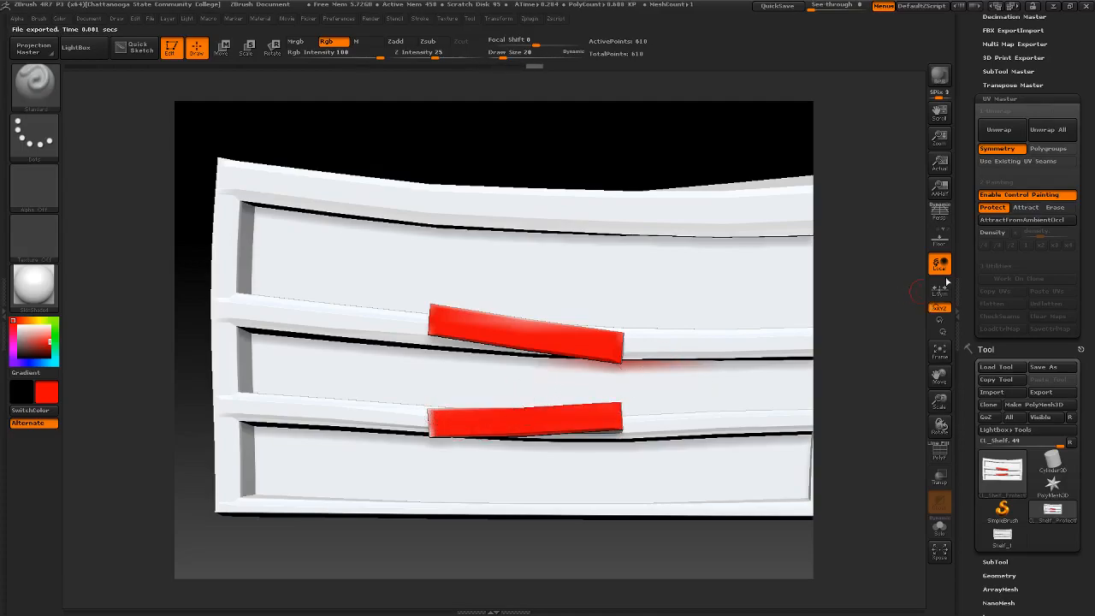
- Unwrap the cloned shelf again and display its UV seams, examining them from the front and side
{"action": "left_click", "coordinate": [999, 129]}
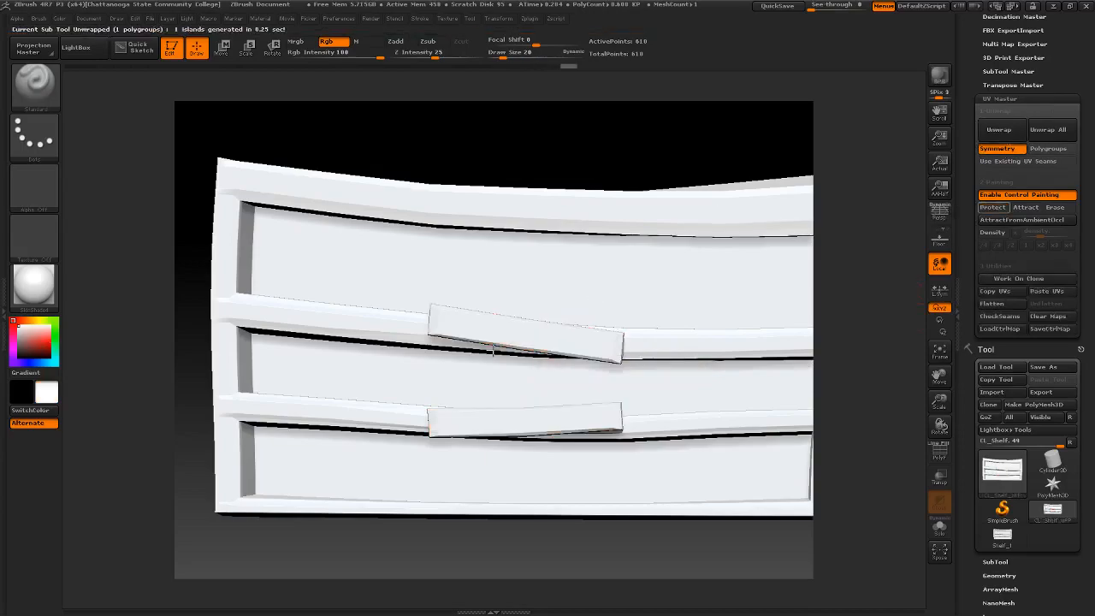
{"action": "left_click", "coordinate": [999, 317]}
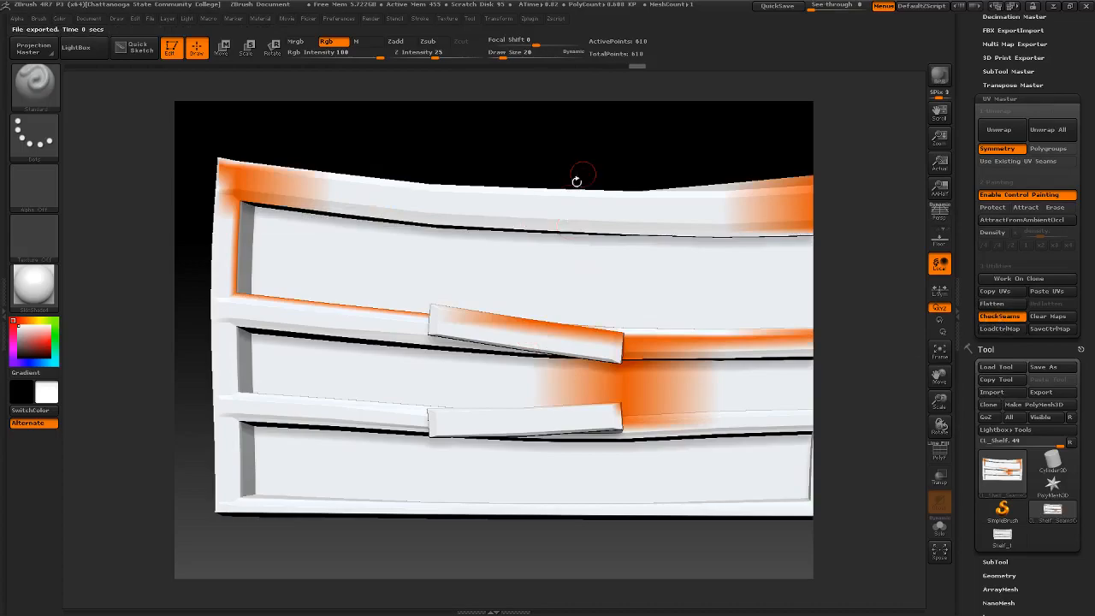
{"action": "left_click_drag", "start_coordinate": [631, 154], "coordinate": [581, 162]}
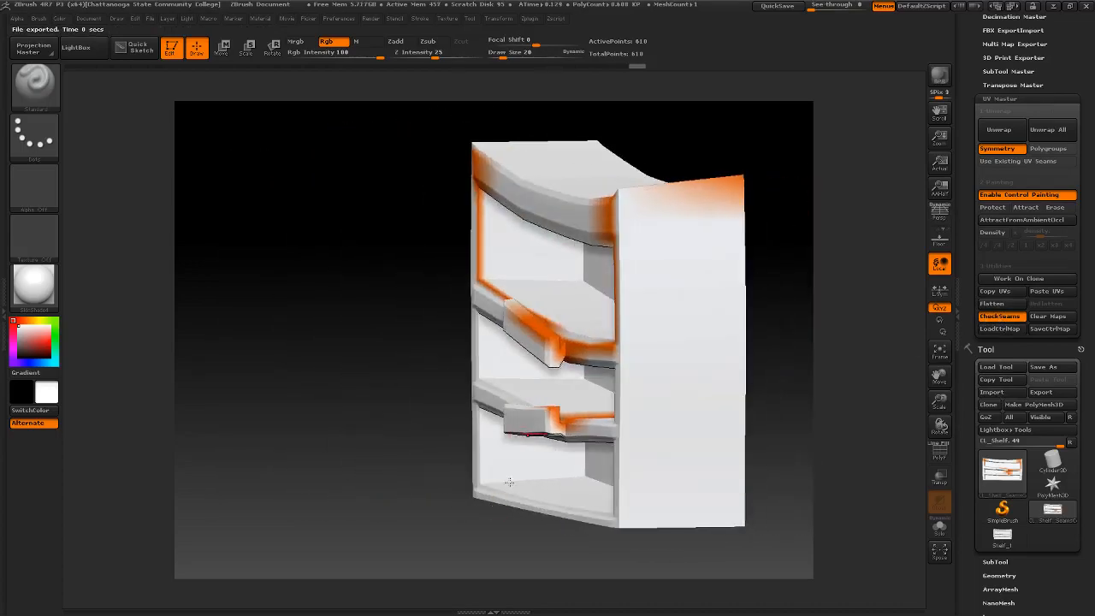
{"action": "left_click_drag", "start_coordinate": [385, 312], "coordinate": [552, 370]}
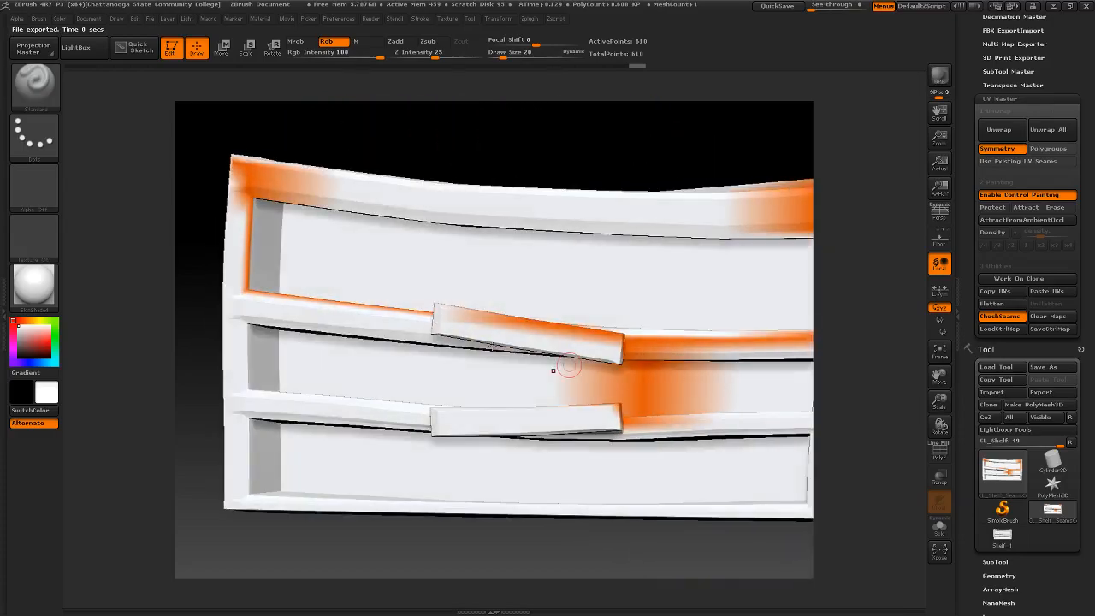
{"action": "left_click_drag", "start_coordinate": [437, 144], "coordinate": [470, 128]}
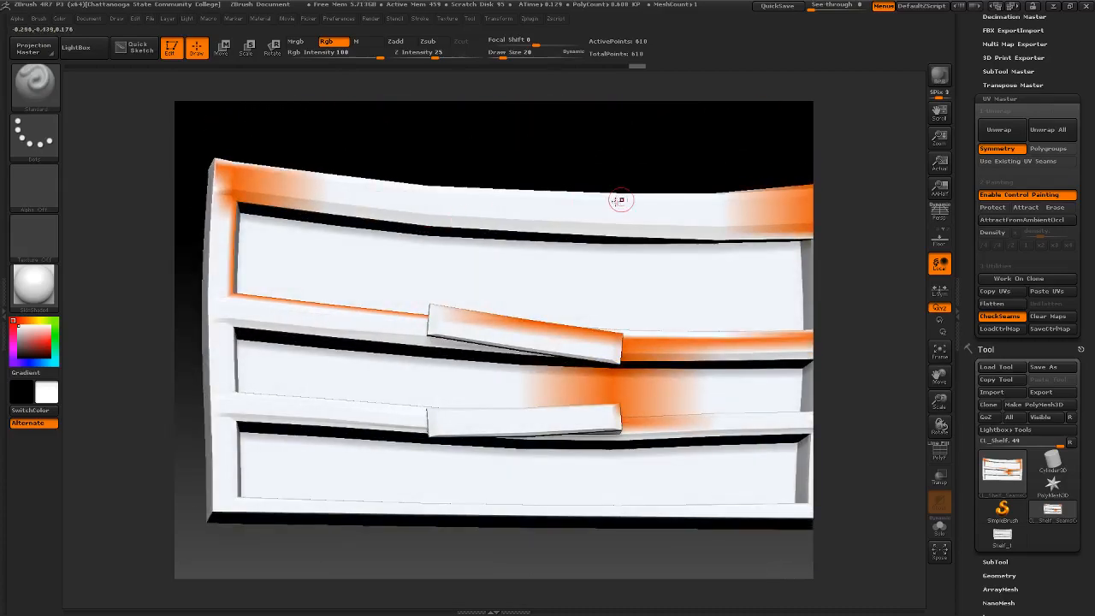
{"action": "left_click_drag", "start_coordinate": [616, 162], "coordinate": [625, 158]}
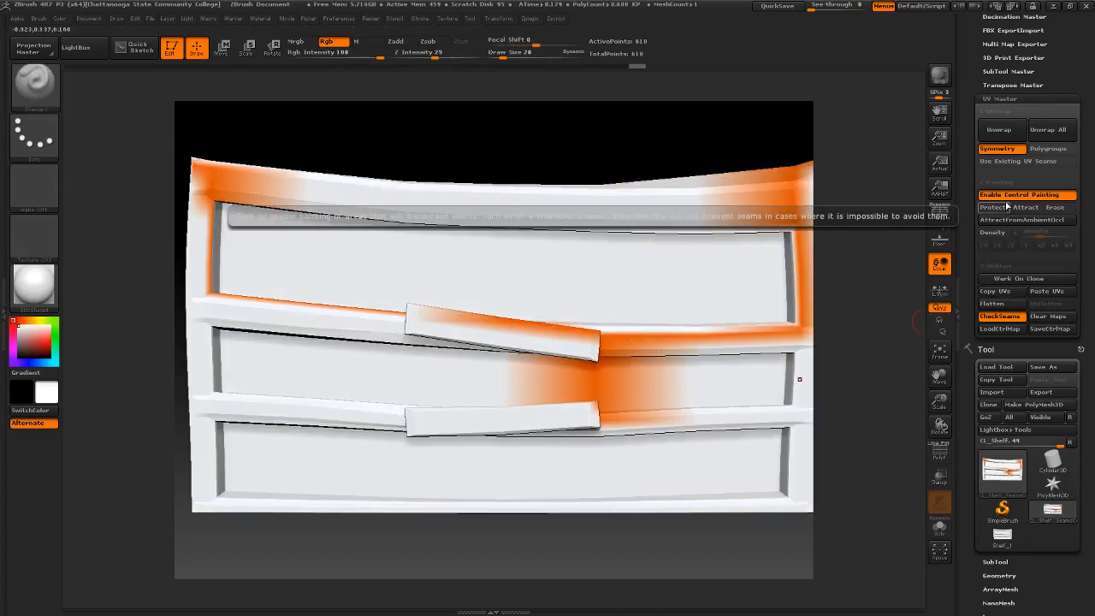
{"action": "left_click", "coordinate": [997, 317]}
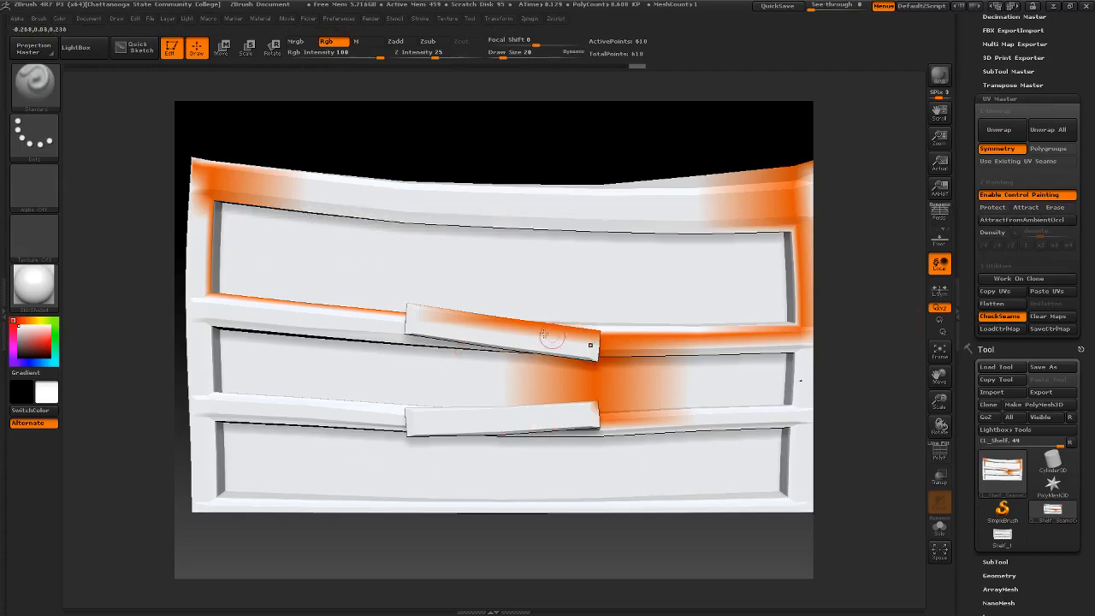
- Copy the UVs from the cloned shelf and paste them onto the original Shelf_1 tool
{"action": "left_click_drag", "start_coordinate": [532, 142], "coordinate": [522, 160]}
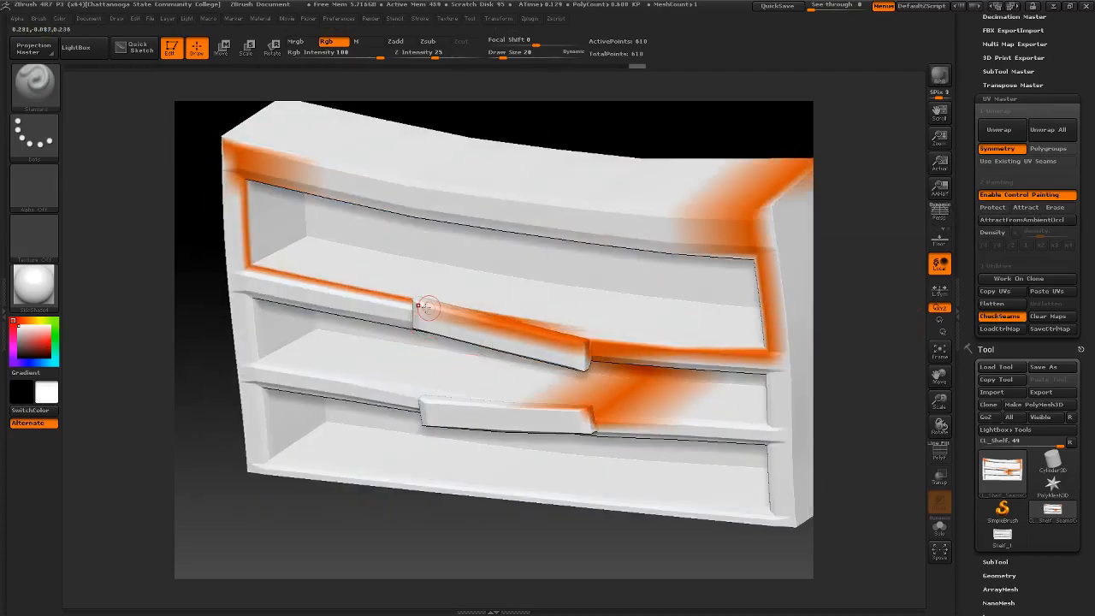
{"action": "left_click_drag", "start_coordinate": [657, 141], "coordinate": [673, 103]}
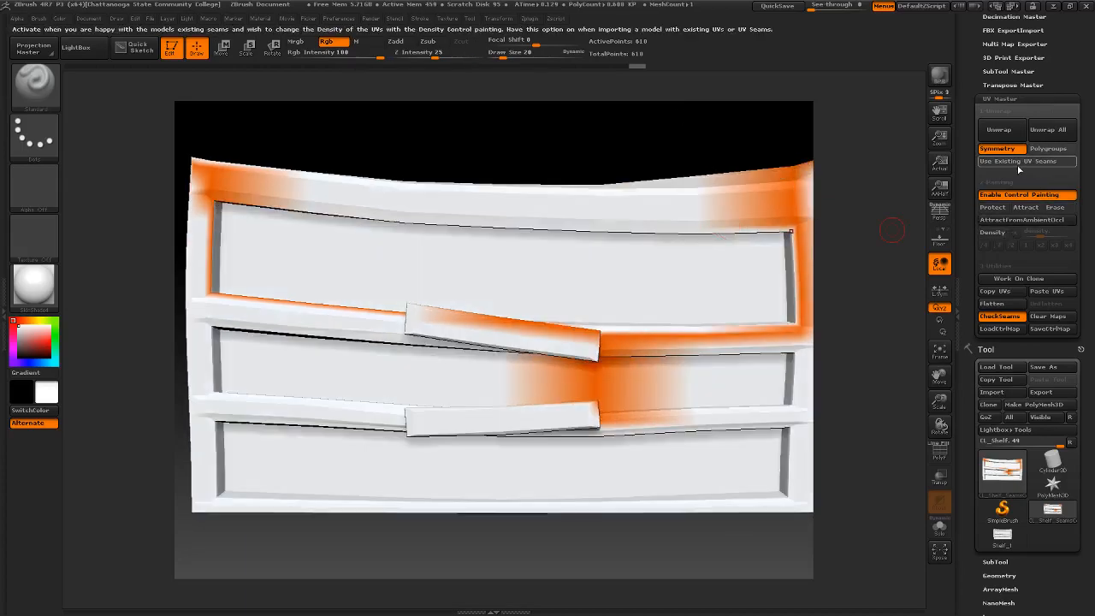
{"action": "left_click", "coordinate": [997, 291]}
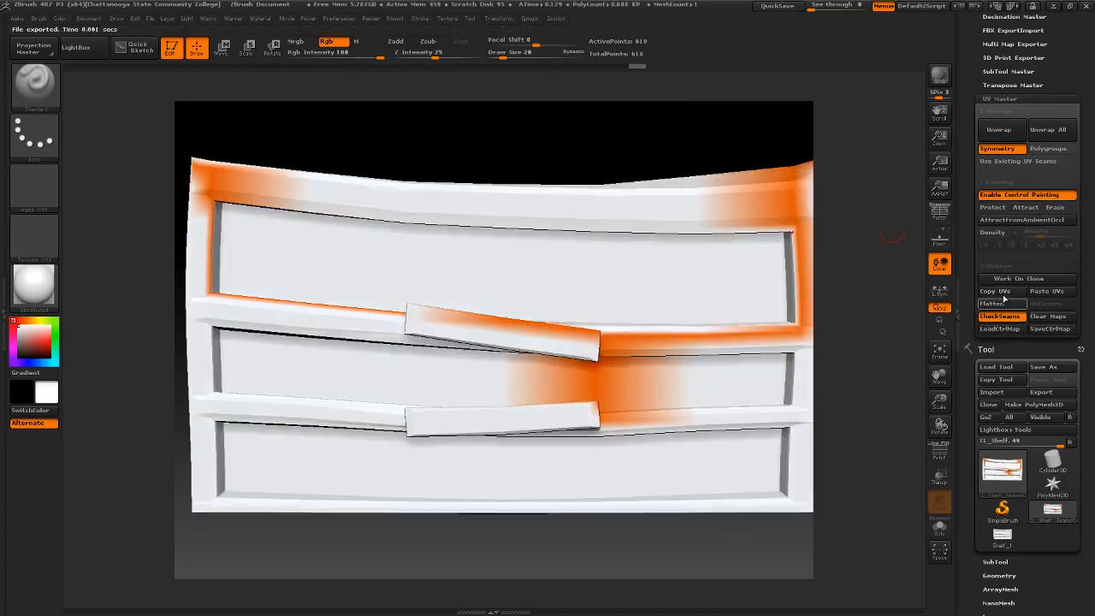
{"action": "left_click", "coordinate": [1002, 535]}
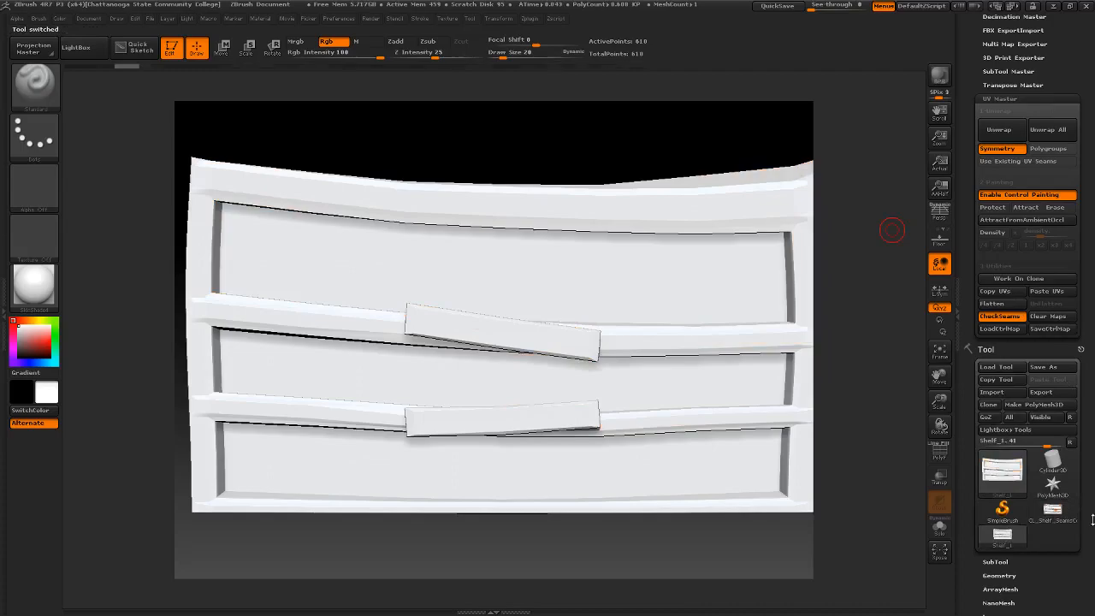
{"action": "left_click", "coordinate": [1052, 292]}
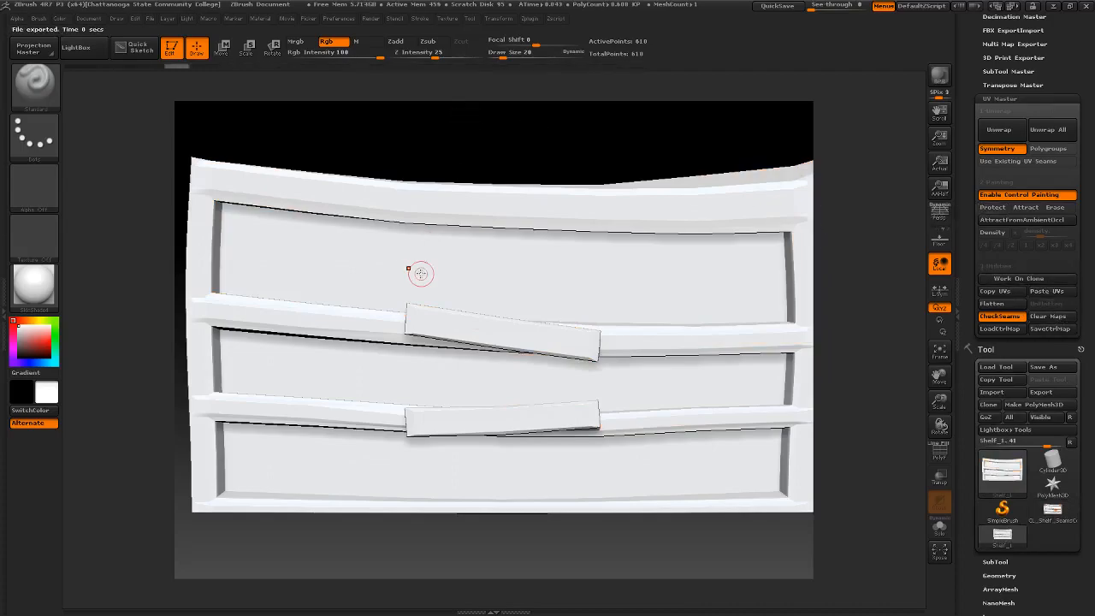
- Display the UV seams on the original shelf with CheckSeams, hide them again and view the whole model
{"action": "left_click", "coordinate": [995, 317]}
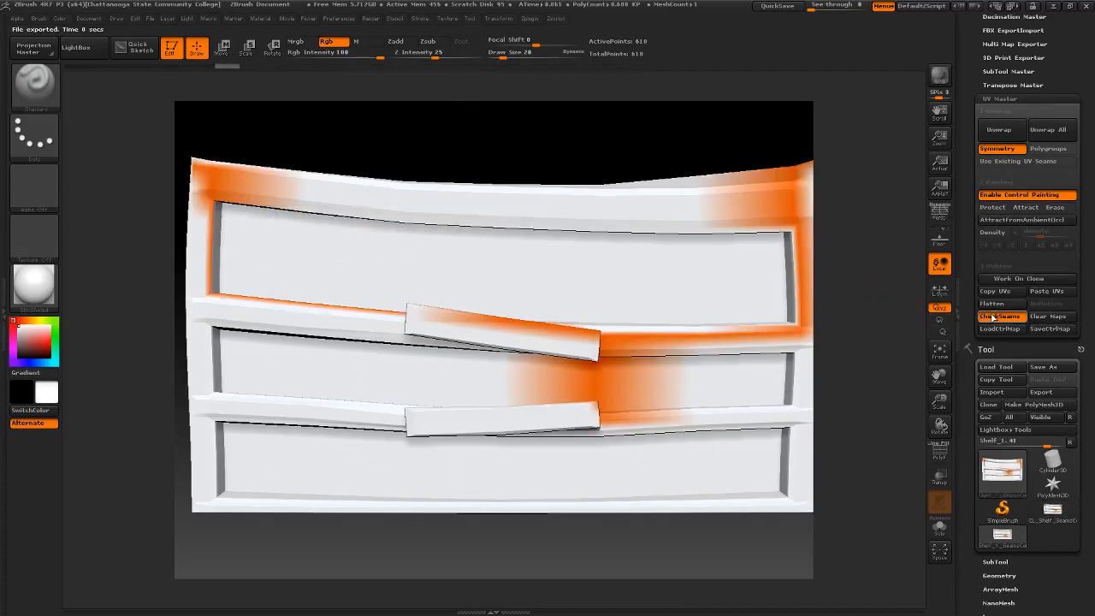
{"action": "left_click", "coordinate": [997, 317]}
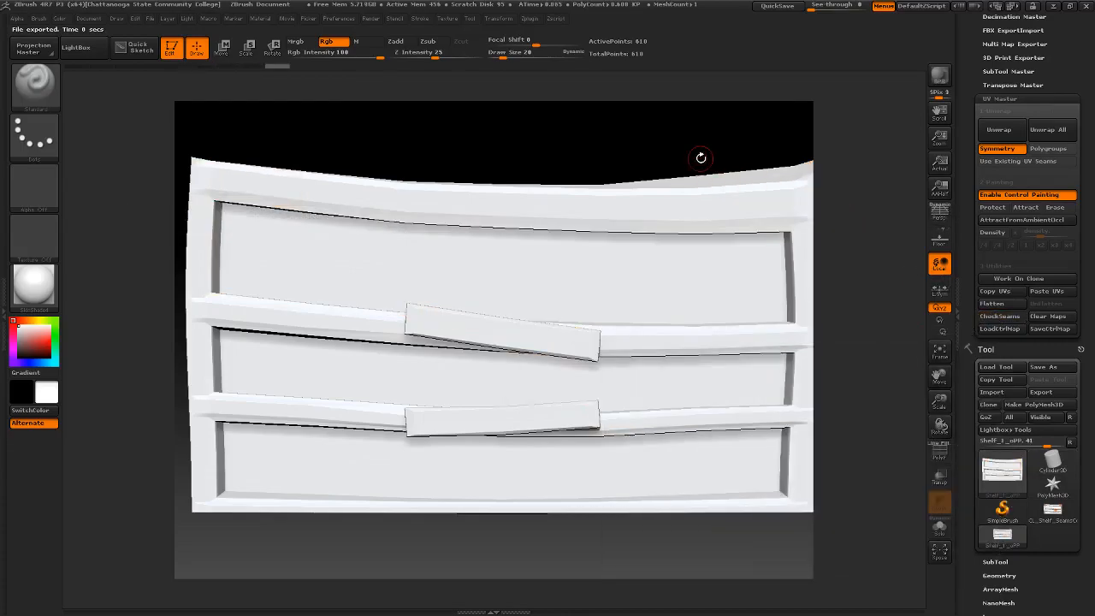
{"action": "left_click", "coordinate": [1005, 99]}
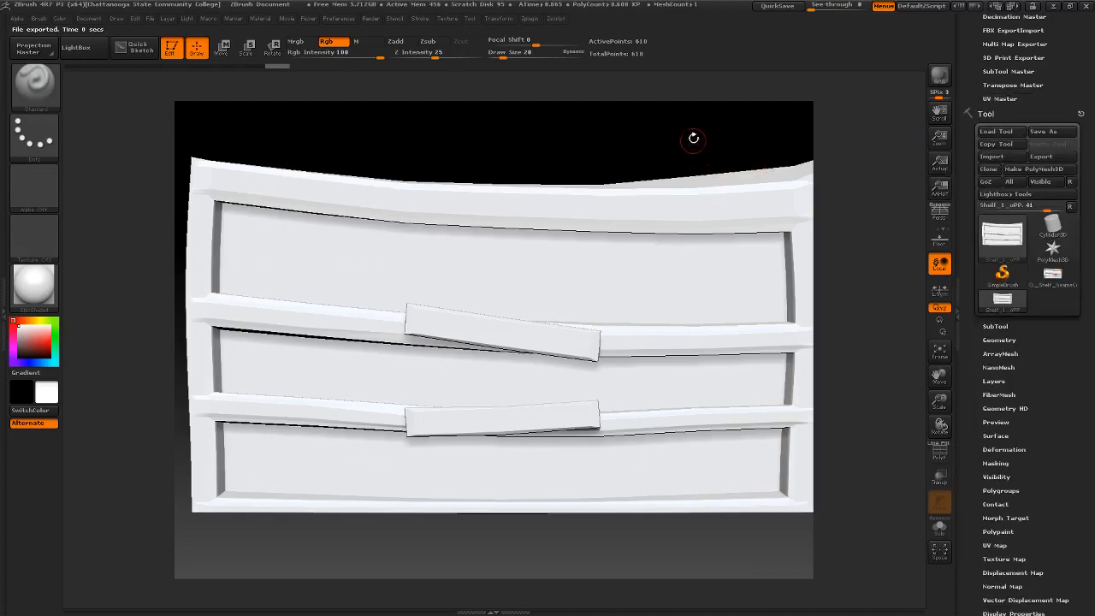
{"action": "mouse_move", "coordinate": [623, 137]}
{"action": "right_mouse_down", "text": "ctrl"}
{"action": "mouse_move", "coordinate": [665, 130]}
{"action": "mouse_move", "coordinate": [555, 132]}
{"action": "right_mouse_up", "text": "ctrl"}
{"action": "mouse_move", "coordinate": [677, 177]}
{"action": "right_mouse_down"}
{"action": "mouse_move", "coordinate": [542, 174]}
{"action": "mouse_move", "coordinate": [666, 177]}
{"action": "mouse_move", "coordinate": [679, 155]}
{"action": "right_mouse_up"}
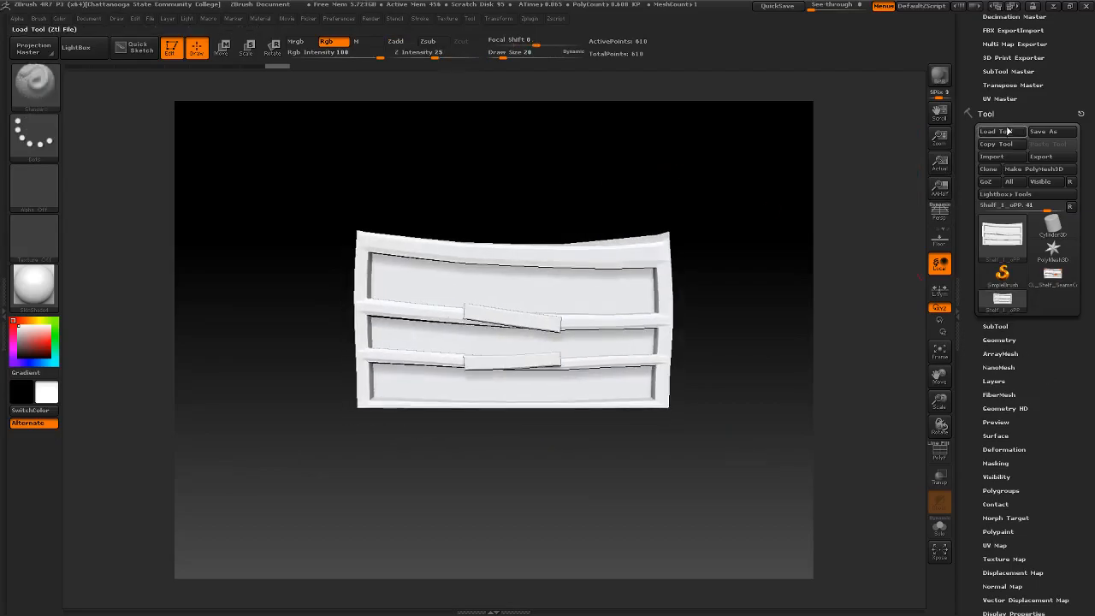
- Flatten the original shelf to examine its pasted UV layout, and unflatten it again
{"action": "left_click", "coordinate": [1004, 99]}
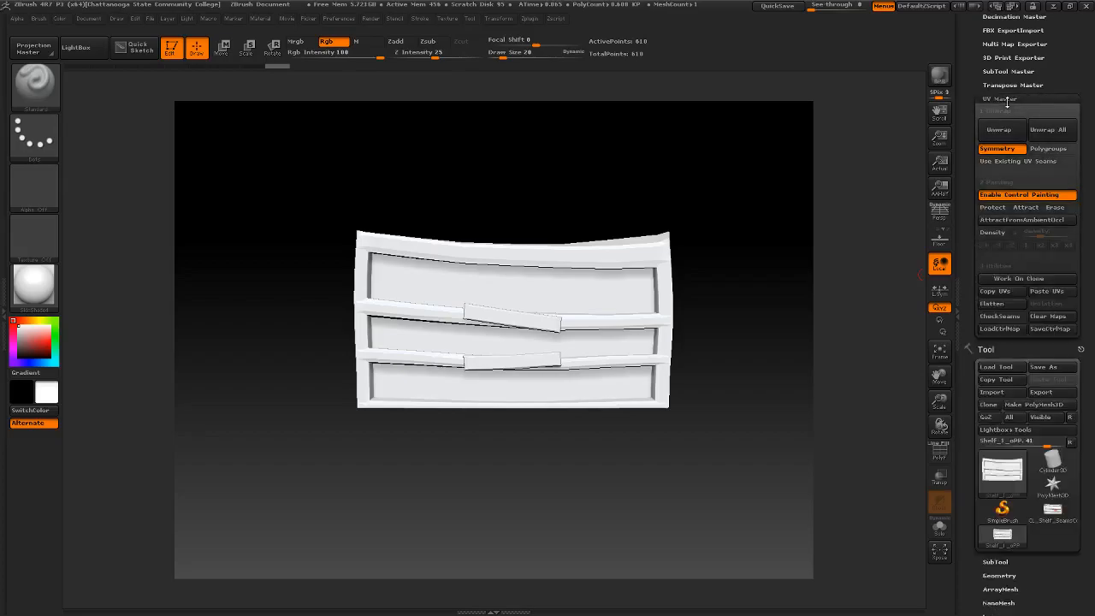
{"action": "left_click", "coordinate": [1006, 292]}
{"action": "left_click", "coordinate": [992, 304]}
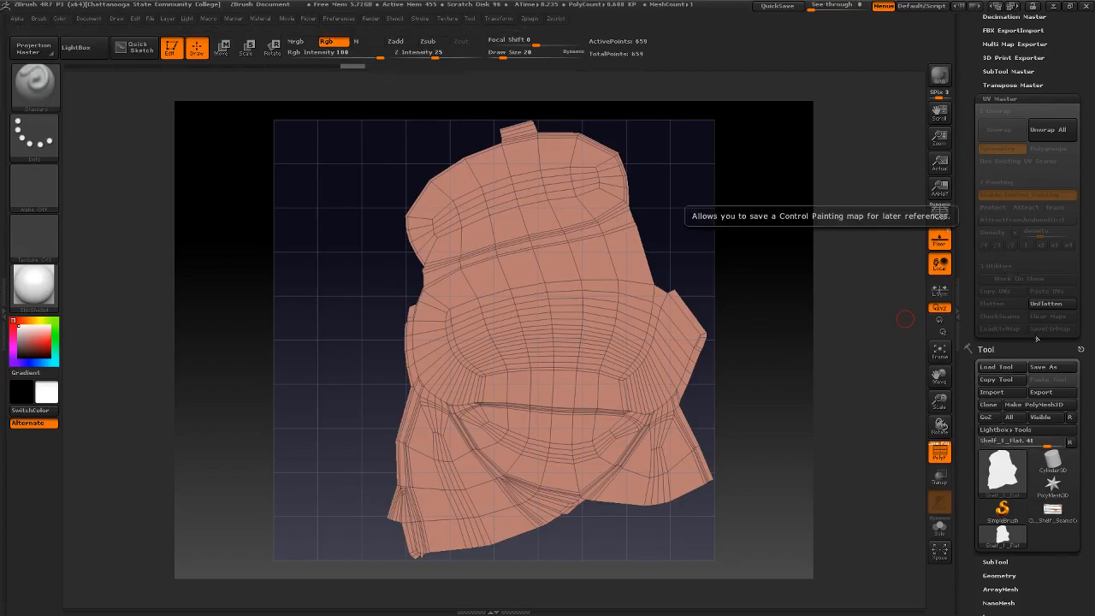
{"action": "mouse_move", "coordinate": [994, 478]}
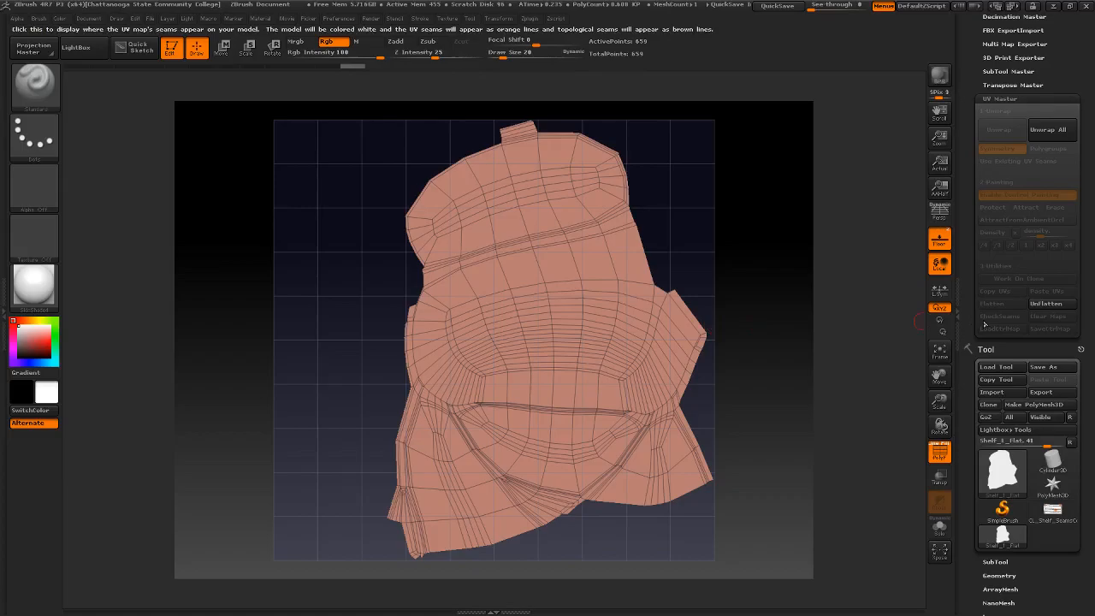
{"action": "left_click", "coordinate": [1049, 305]}
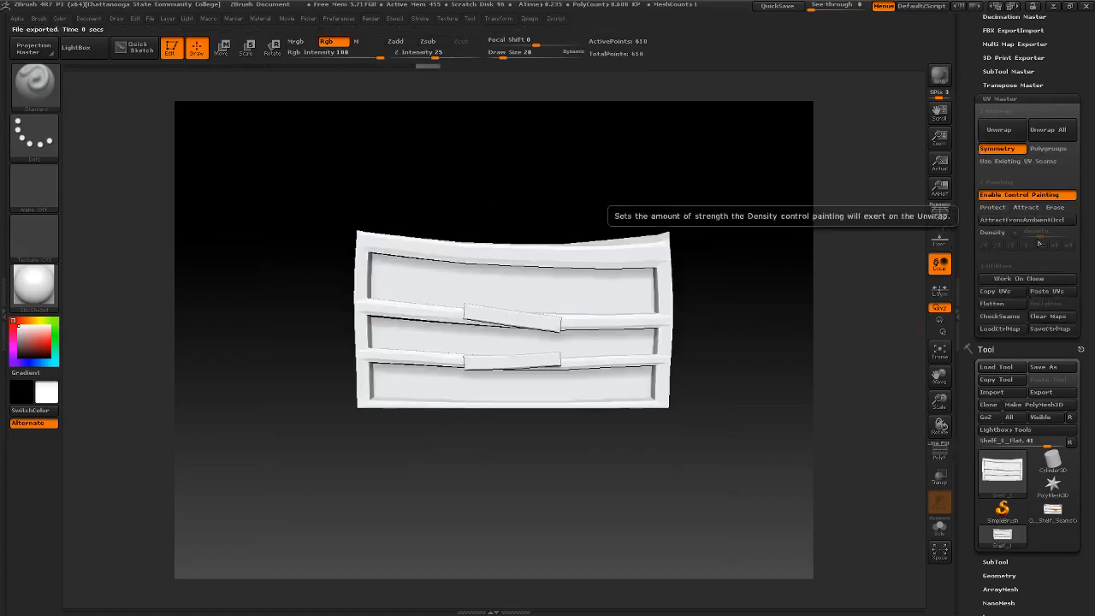
- Enable Colorize for the original shelf, pick an orange as the current colour and apply Polypaint From Polygroups
{"action": "left_click_drag", "start_coordinate": [693, 194], "coordinate": [731, 241]}
{"action": "left_click_drag", "start_coordinate": [1088, 322], "coordinate": [1093, 198]}
{"action": "left_click_drag", "start_coordinate": [1040, 333], "coordinate": [1040, 305]}
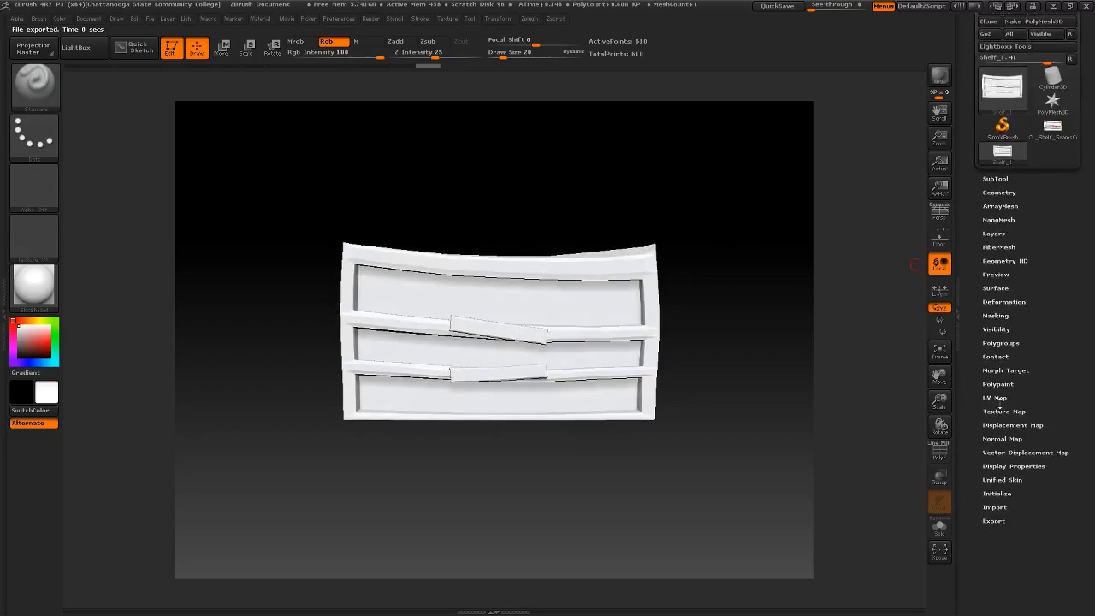
{"action": "left_click", "coordinate": [1019, 412]}
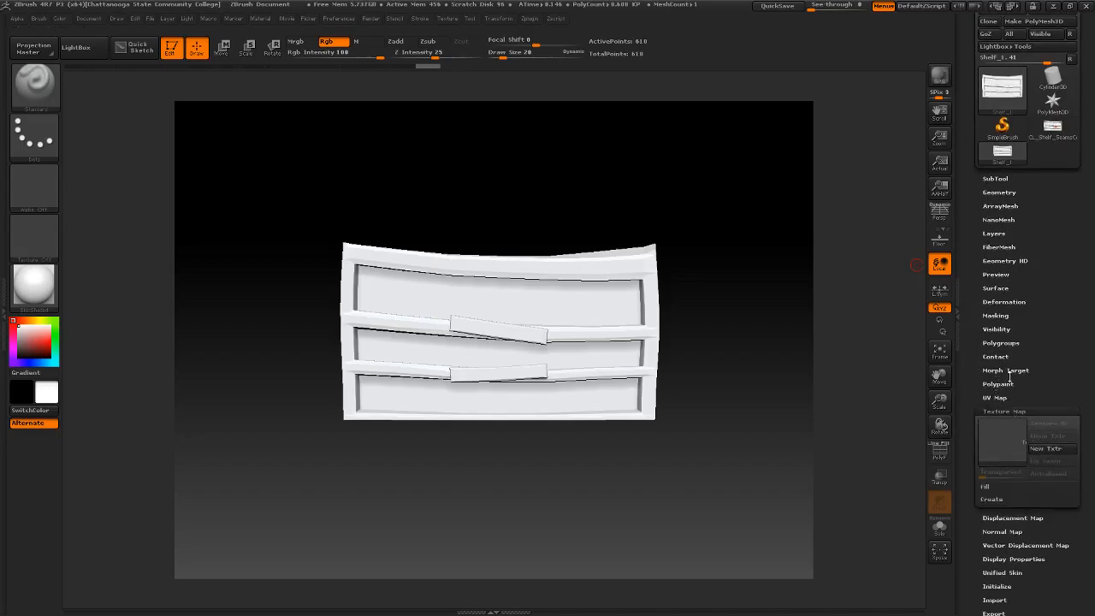
{"action": "left_click_drag", "start_coordinate": [1044, 384], "coordinate": [1062, 287]}
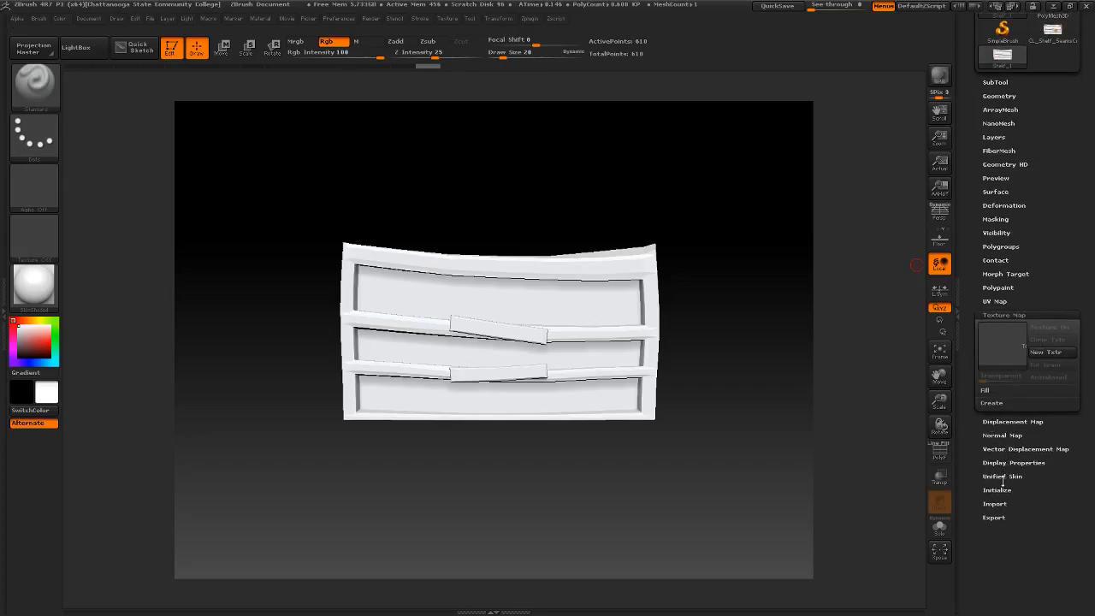
{"action": "left_click", "coordinate": [994, 285]}
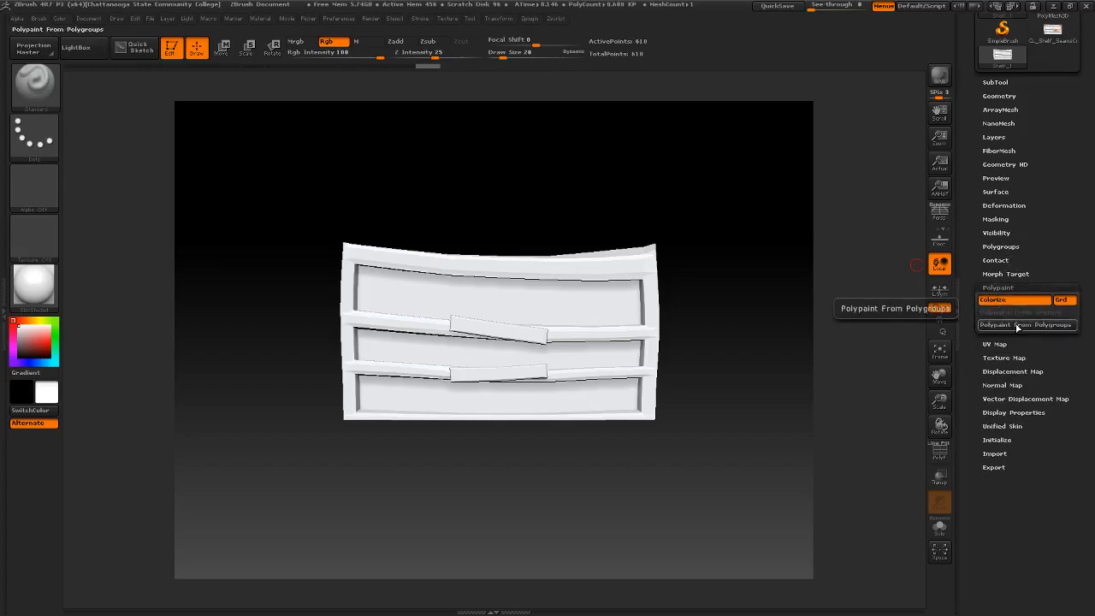
{"action": "left_click", "coordinate": [33, 341]}
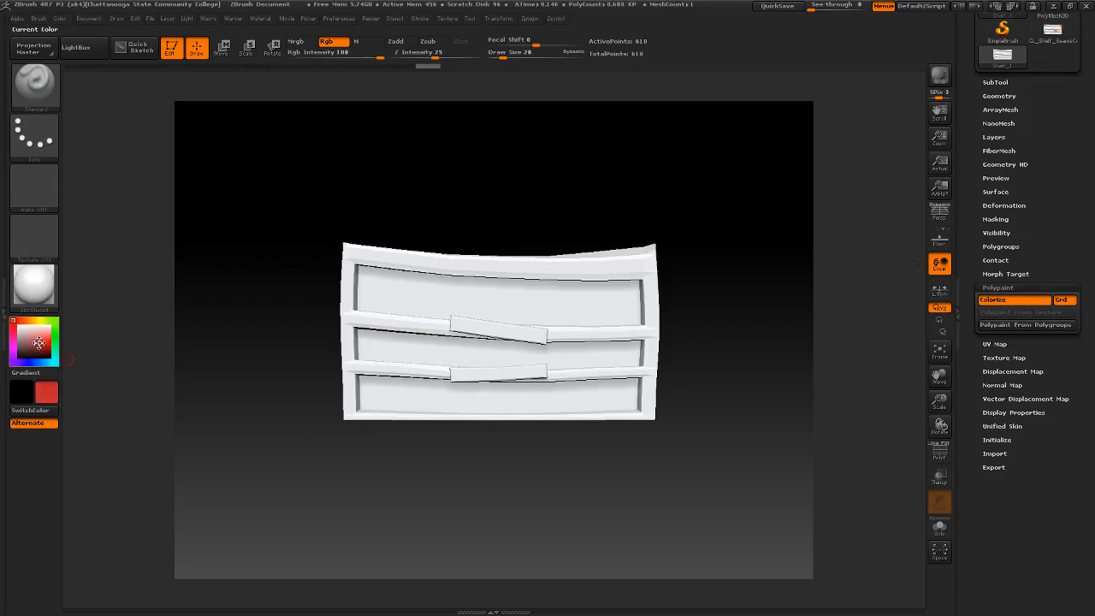
{"action": "left_click", "coordinate": [24, 320]}
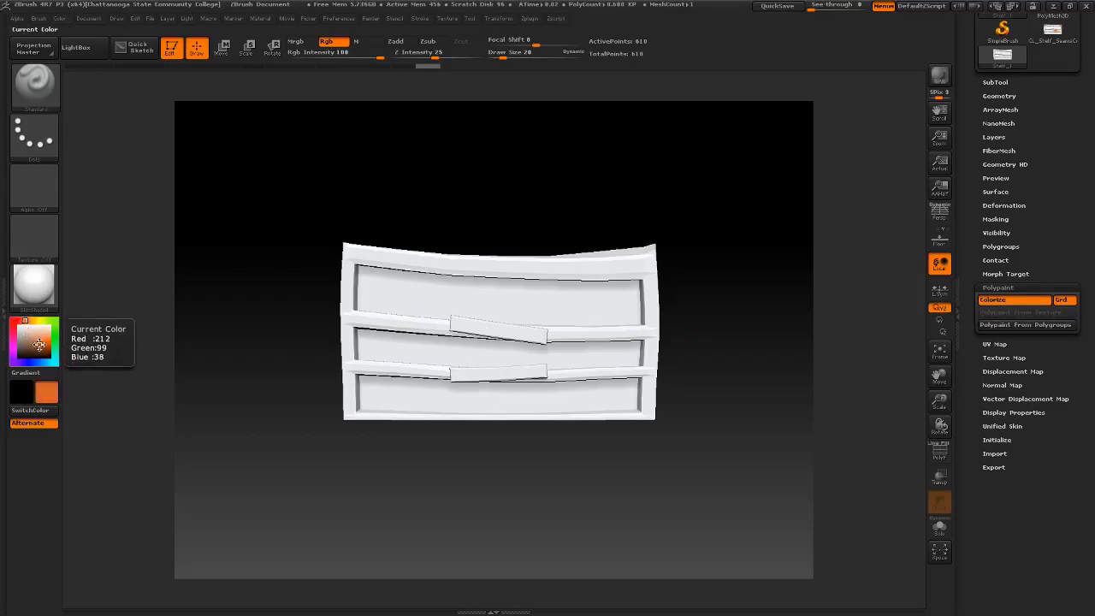
{"action": "left_click", "coordinate": [39, 345]}
{"action": "left_click", "coordinate": [1023, 327]}
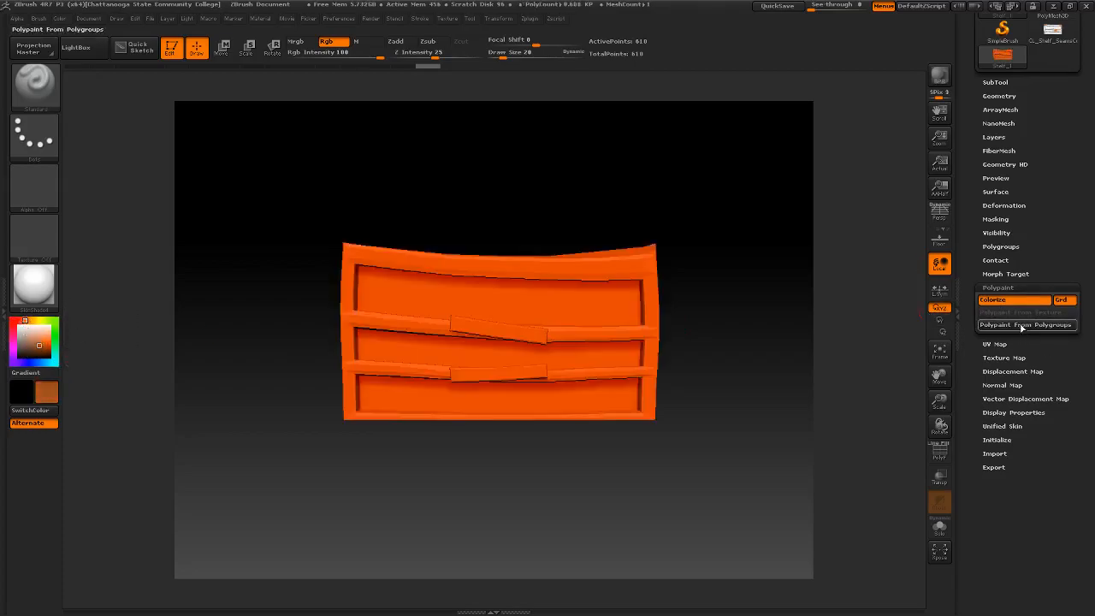
- Darken the current colour to brown, turn Colorize off and give the shelf a new texture map in that brown
{"action": "left_click_drag", "start_coordinate": [37, 343], "coordinate": [38, 349]}
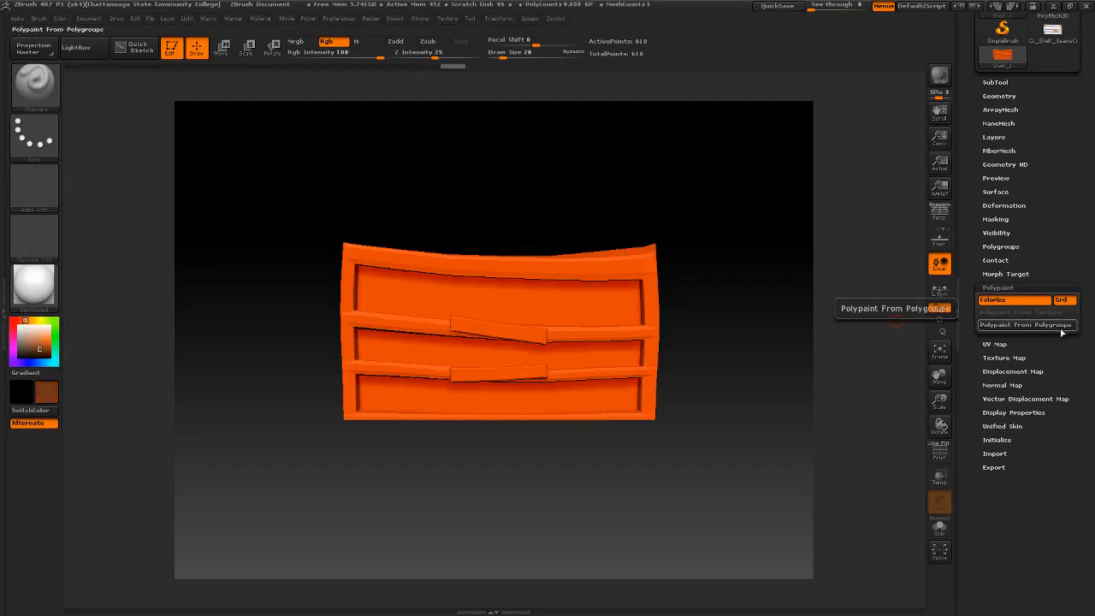
{"action": "left_click", "coordinate": [1005, 301]}
{"action": "left_click", "coordinate": [1005, 301]}
{"action": "left_click", "coordinate": [1005, 301]}
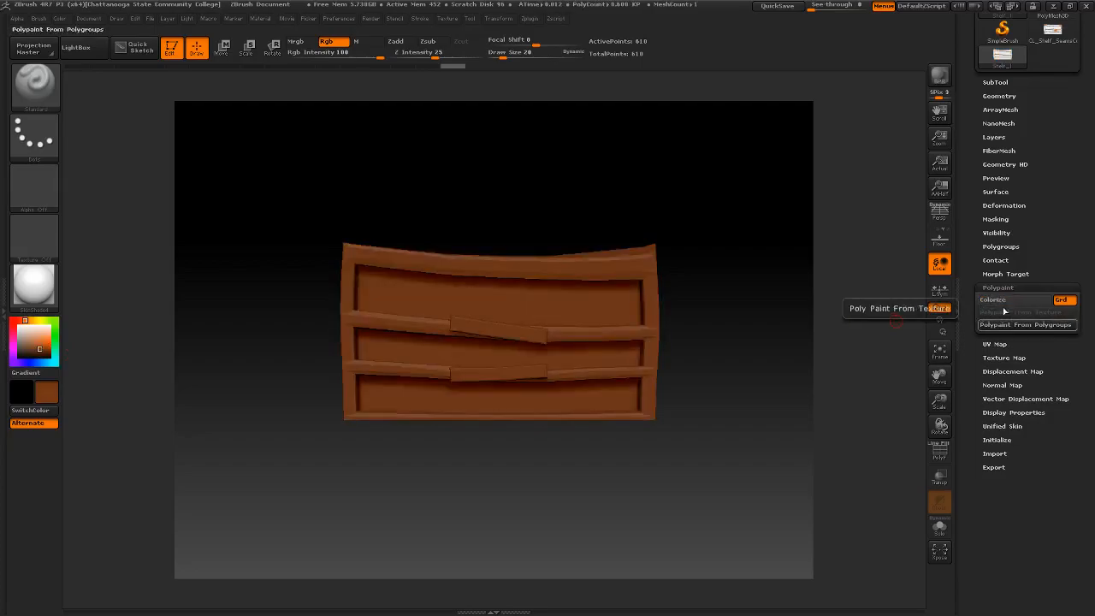
{"action": "left_click", "coordinate": [990, 359]}
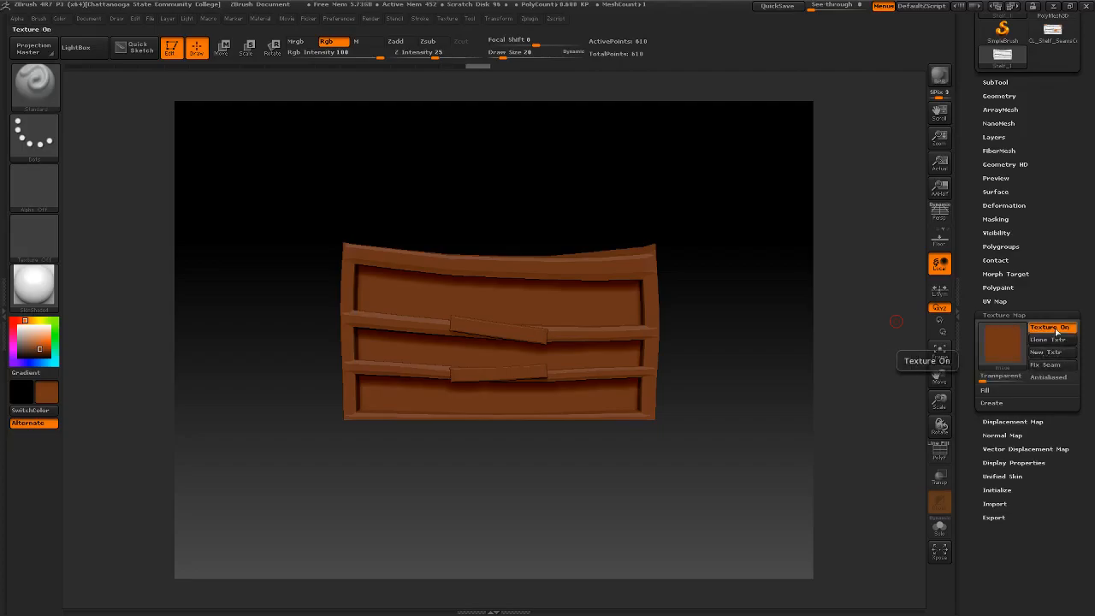
{"action": "mouse_move", "coordinate": [1007, 363]}
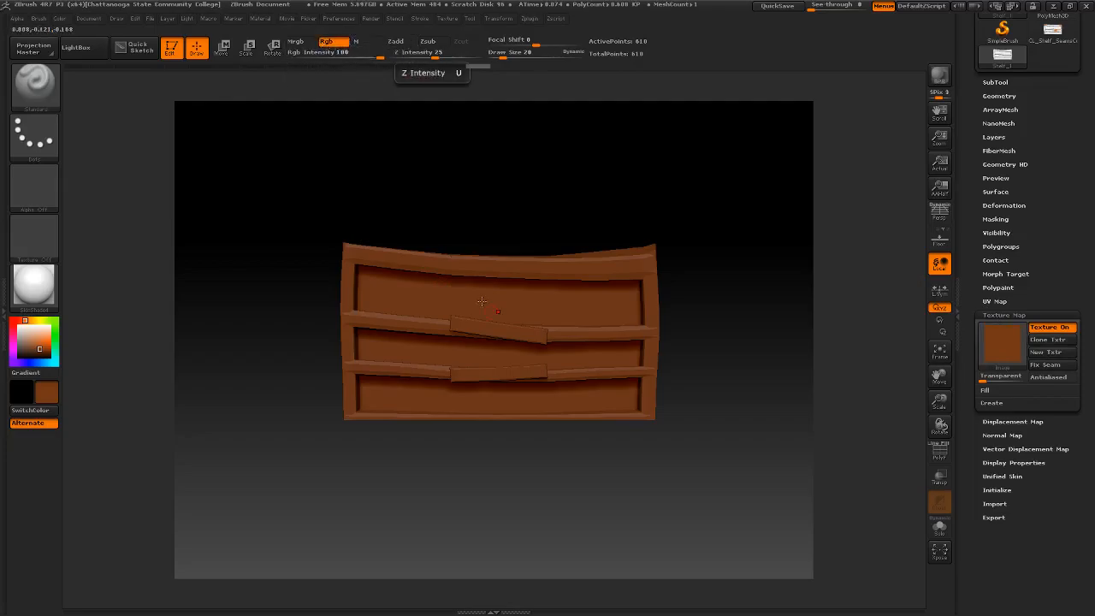
- Pick a light tan as the current colour and convert the shelf's brown texture map to polypaint
{"action": "left_click_drag", "start_coordinate": [39, 344], "coordinate": [37, 335]}
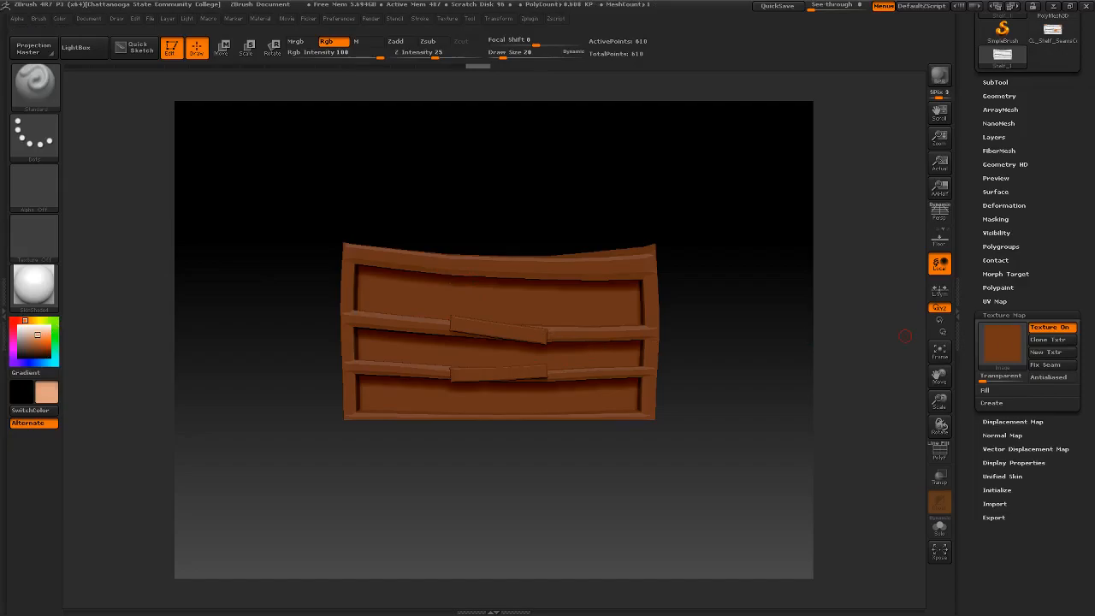
{"action": "left_click", "coordinate": [999, 289]}
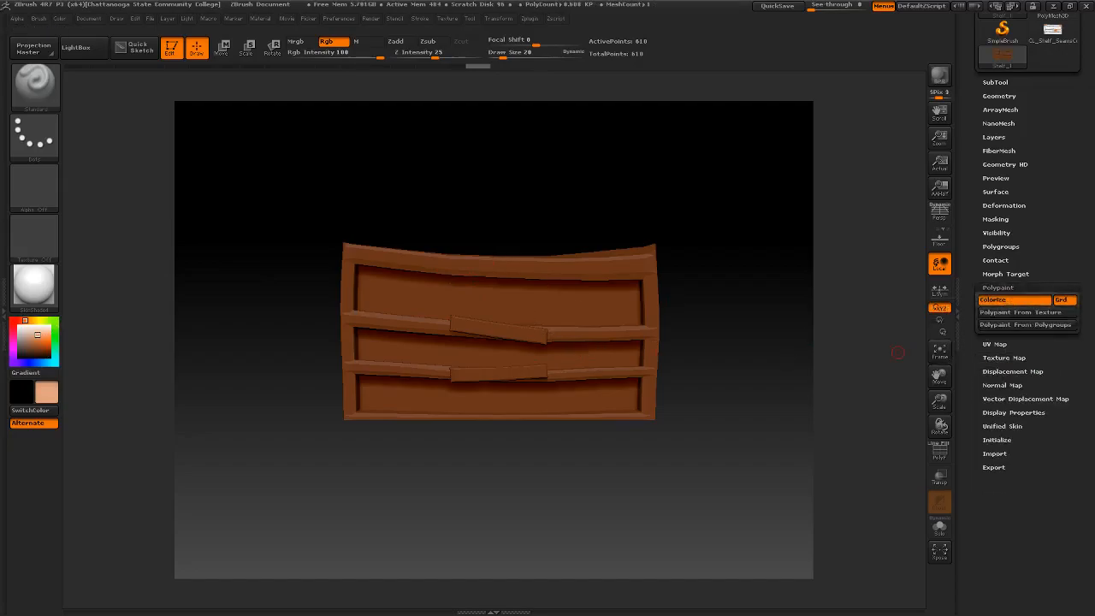
{"action": "left_click", "coordinate": [1016, 313]}
- Try light tan paint strokes across the shelf's front and top surface, and undo them
{"action": "left_click_drag", "start_coordinate": [502, 259], "coordinate": [509, 322]}
{"action": "right_click_drag", "start_coordinate": [510, 322], "coordinate": [522, 246]}
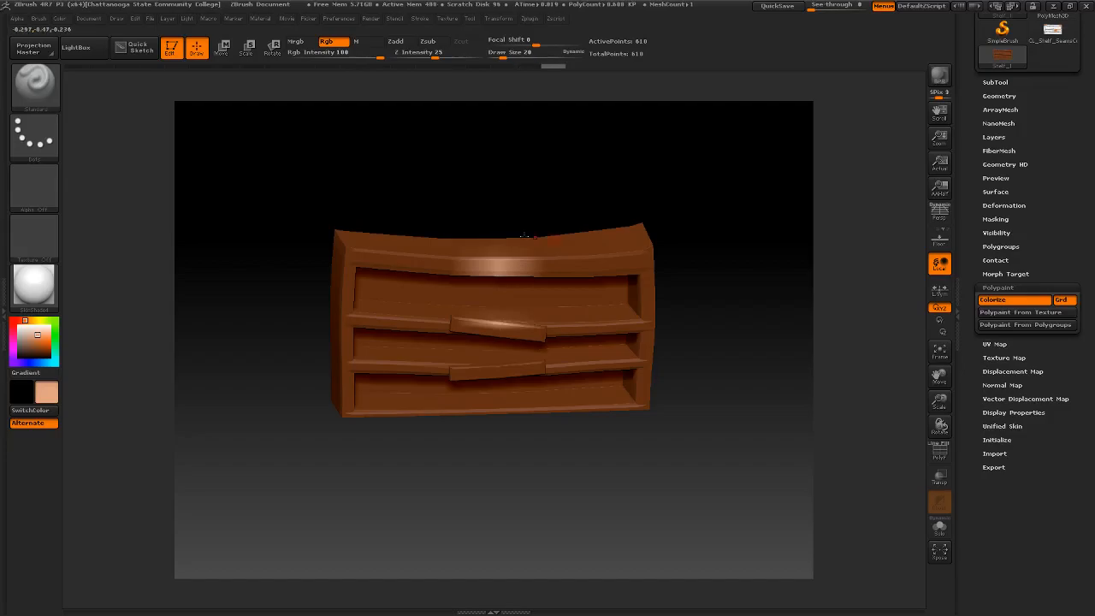
{"action": "key", "text": "ctrl+z"}
{"action": "mouse_move", "coordinate": [708, 252]}
{"action": "left_mouse_down"}
{"action": "mouse_move", "coordinate": [727, 276]}
{"action": "mouse_move", "coordinate": [719, 291]}
{"action": "mouse_move", "coordinate": [703, 277]}
{"action": "mouse_move", "coordinate": [711, 299]}
{"action": "left_mouse_up"}
{"action": "key", "text": "ctrl+z"}
{"action": "mouse_move", "coordinate": [491, 295]}
{"action": "left_mouse_down"}
{"action": "mouse_move", "coordinate": [494, 304]}
{"action": "mouse_move", "coordinate": [487, 265]}
{"action": "left_mouse_up"}
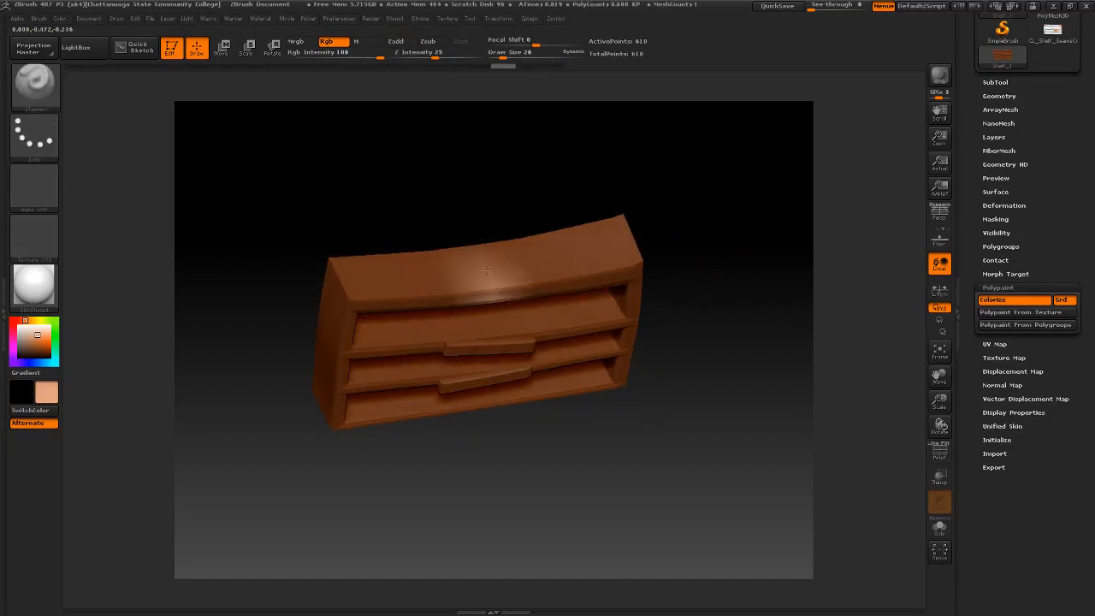
{"action": "mouse_move", "coordinate": [383, 296]}
{"action": "left_mouse_down"}
{"action": "mouse_move", "coordinate": [571, 296]}
{"action": "mouse_move", "coordinate": [638, 284]}
{"action": "mouse_move", "coordinate": [629, 270]}
{"action": "left_mouse_up"}
{"action": "mouse_move", "coordinate": [702, 283]}
{"action": "left_mouse_down"}
{"action": "mouse_move", "coordinate": [662, 261]}
{"action": "mouse_move", "coordinate": [690, 242]}
{"action": "left_mouse_up"}
{"action": "key", "text": "ctrl+z"}
{"action": "mouse_move", "coordinate": [728, 278]}
{"action": "left_mouse_down"}
{"action": "mouse_move", "coordinate": [701, 282]}
{"action": "mouse_move", "coordinate": [681, 259]}
{"action": "mouse_move", "coordinate": [697, 270]}
{"action": "left_mouse_up"}
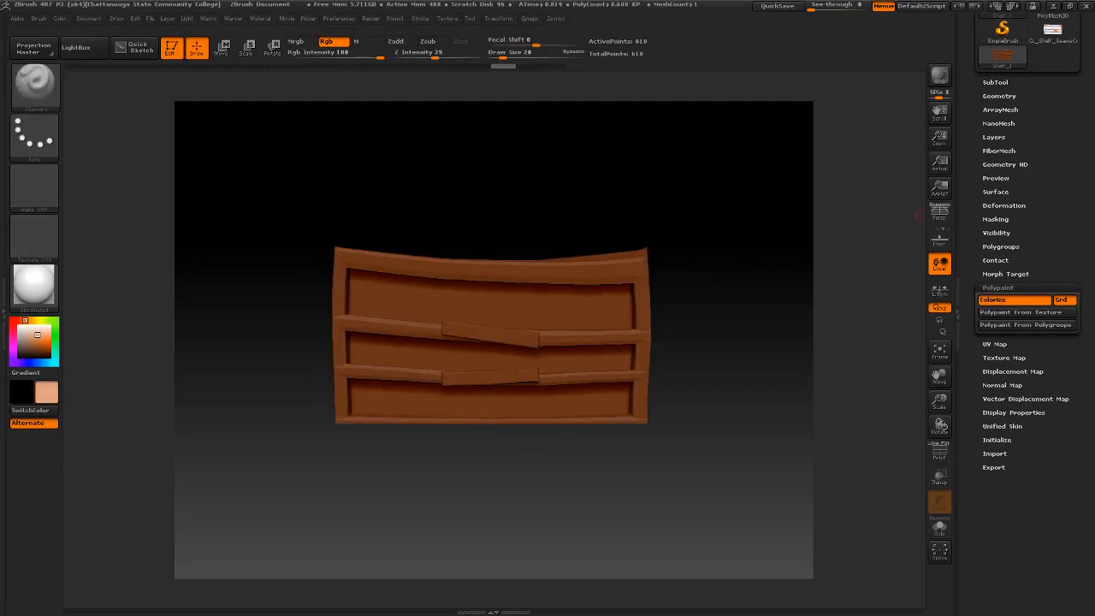
- Paint light tan strokes across the shelf's top surface and along its upper front edge
{"action": "left_click", "coordinate": [996, 344]}
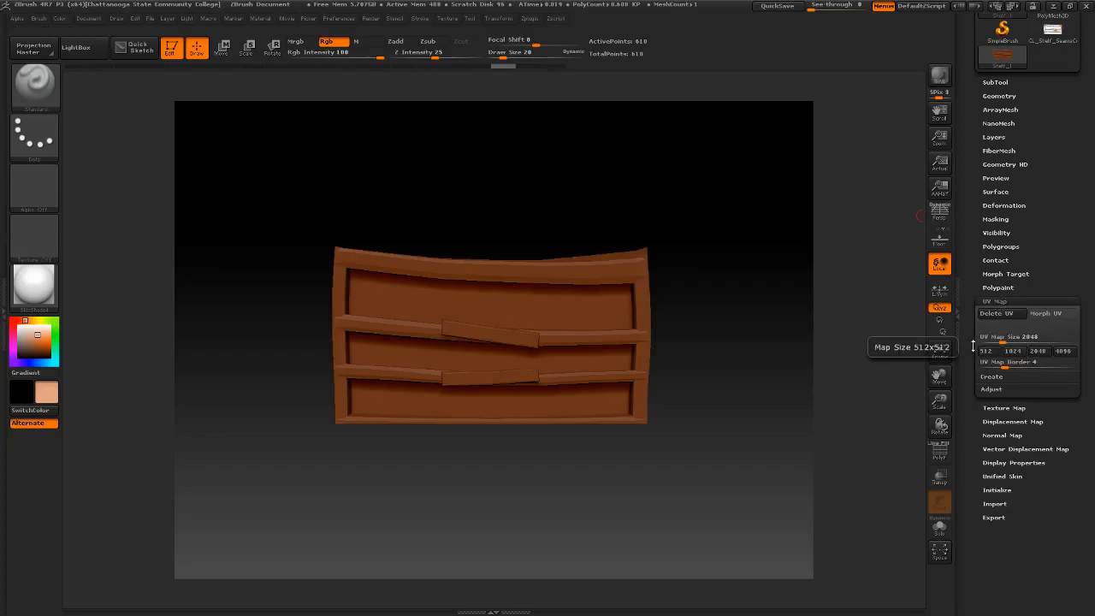
{"action": "left_click", "coordinate": [1015, 301]}
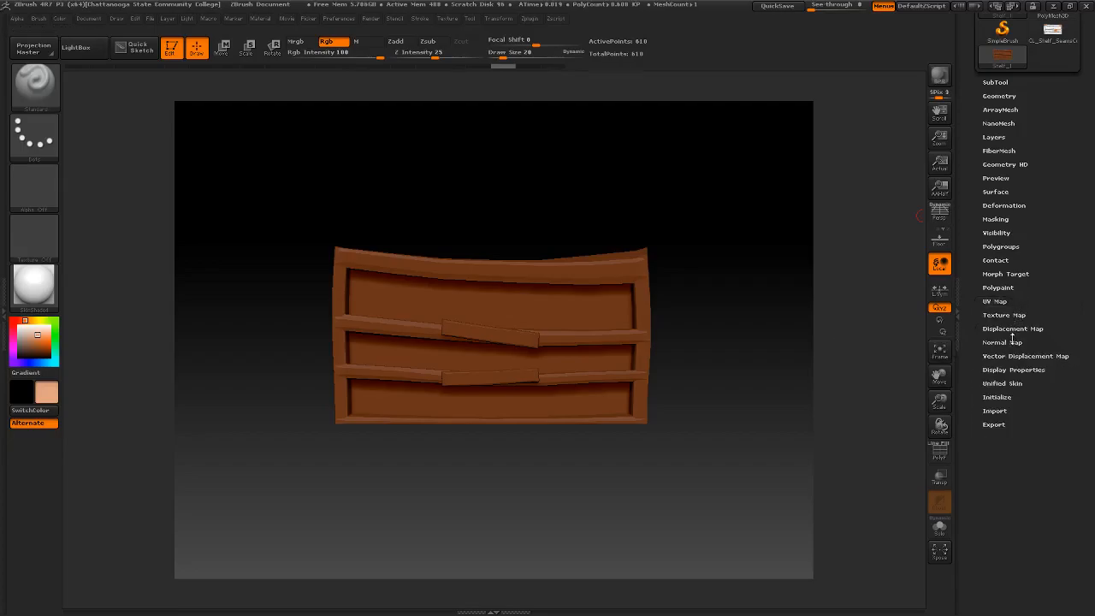
{"action": "left_click", "coordinate": [1002, 315]}
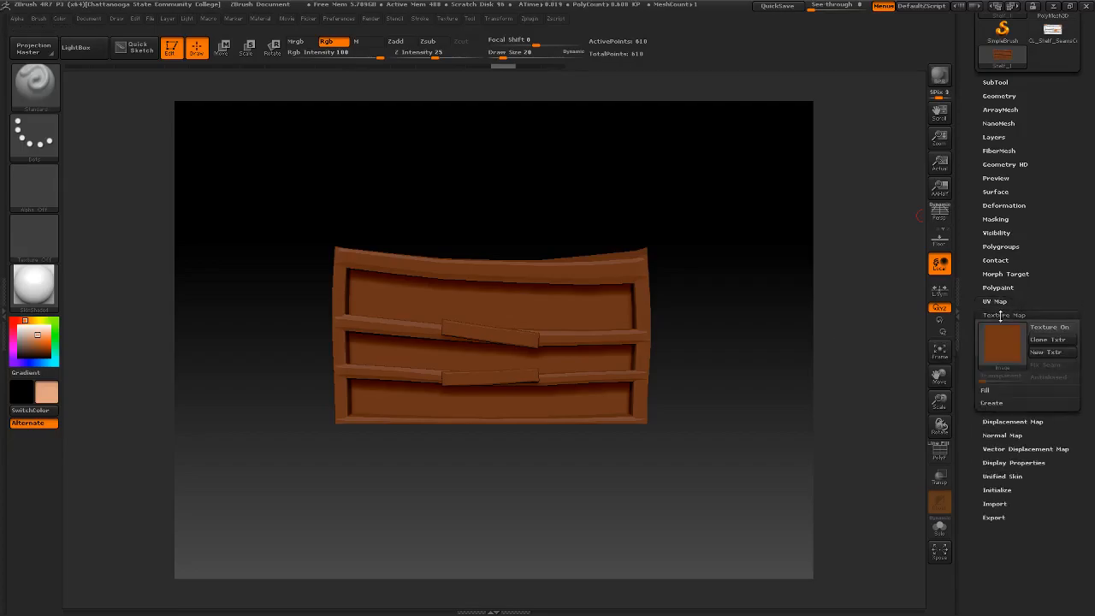
{"action": "mouse_move", "coordinate": [499, 263]}
{"action": "right_mouse_down"}
{"action": "mouse_move", "coordinate": [506, 300]}
{"action": "mouse_move", "coordinate": [497, 302]}
{"action": "right_mouse_up"}
{"action": "left_click_drag", "start_coordinate": [499, 299], "coordinate": [506, 308]}
{"action": "left_click_drag", "start_coordinate": [333, 286], "coordinate": [645, 291]}
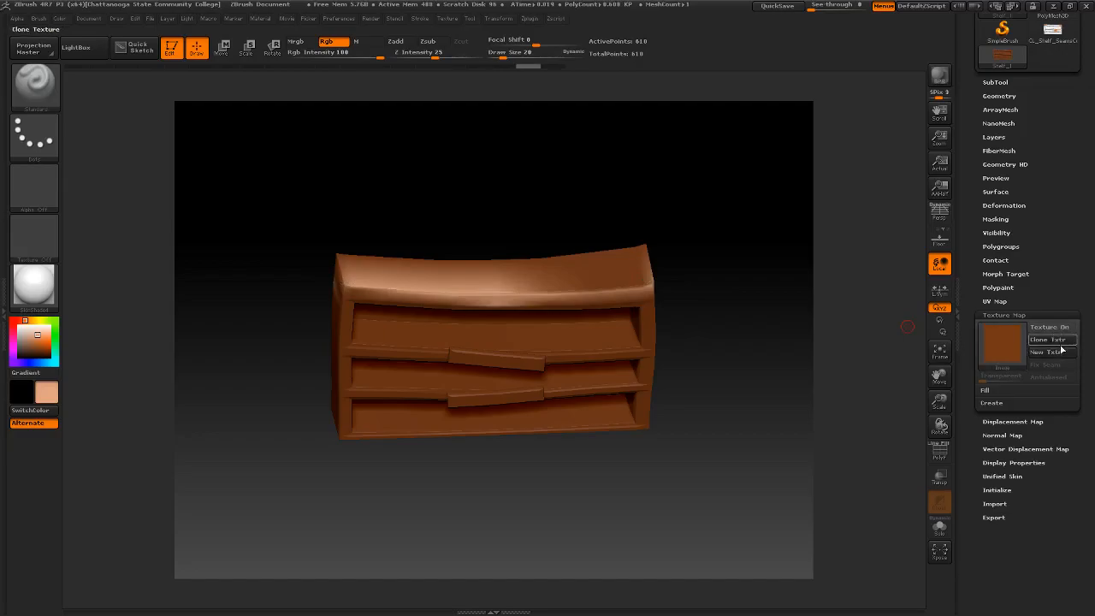
- Create a new texture map for the shelf from its polypaint
{"action": "left_click", "coordinate": [994, 403]}
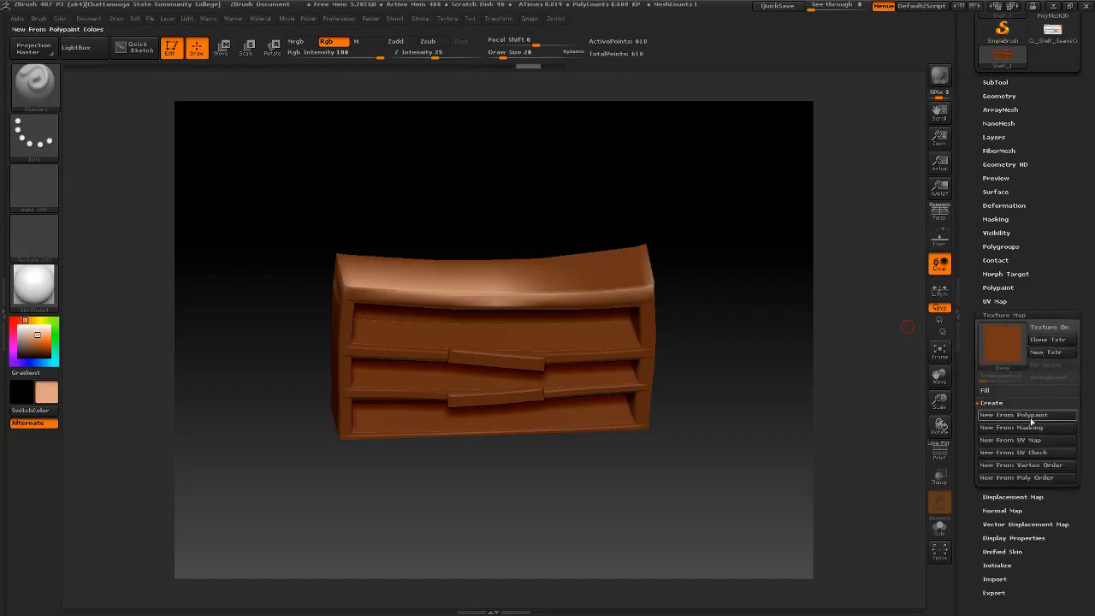
{"action": "left_click", "coordinate": [1032, 415]}
{"action": "mouse_move", "coordinate": [1002, 353]}
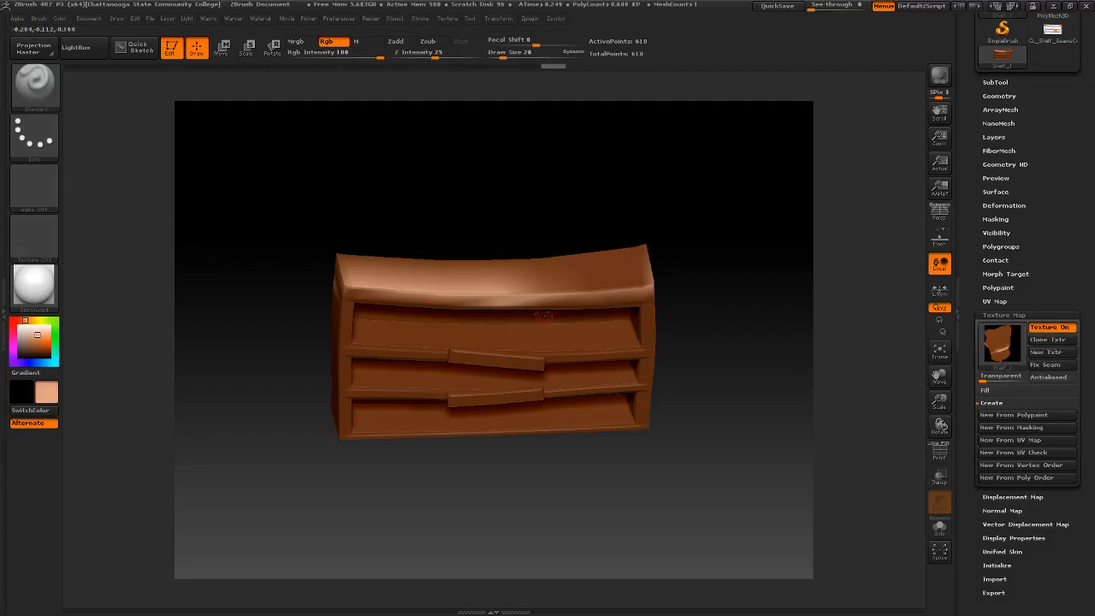
- Undo the light tan paint strokes on the shelf's top surface and upper front edge
{"action": "key", "text": "ctrl+z"}
{"action": "key", "text": "ctrl+z"}
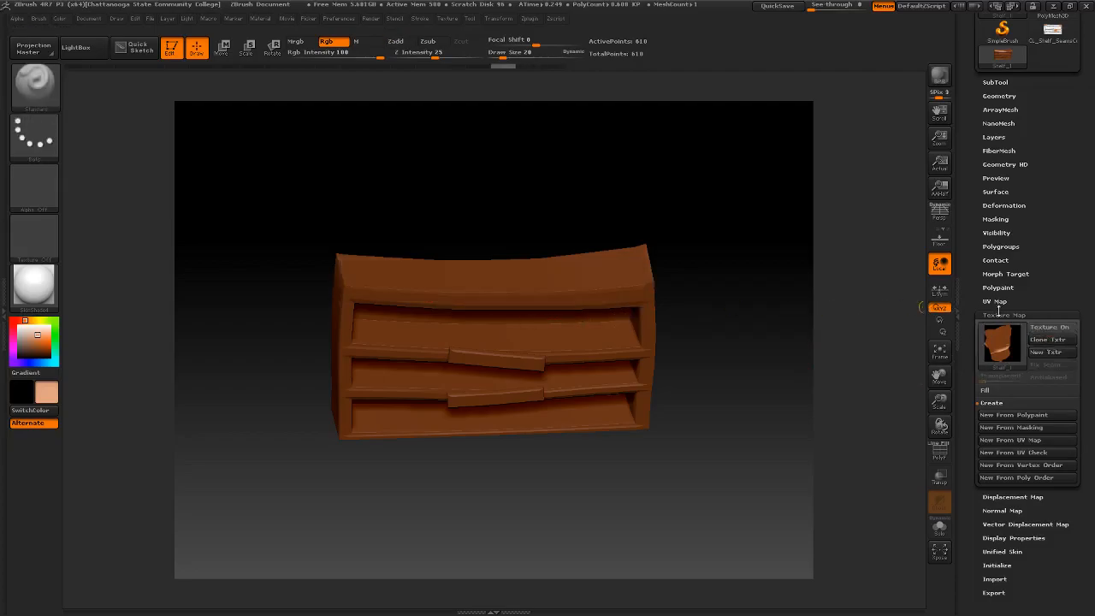
- Create a new blank texture for the shelf and turn off its texture display
{"action": "left_click", "coordinate": [991, 403]}
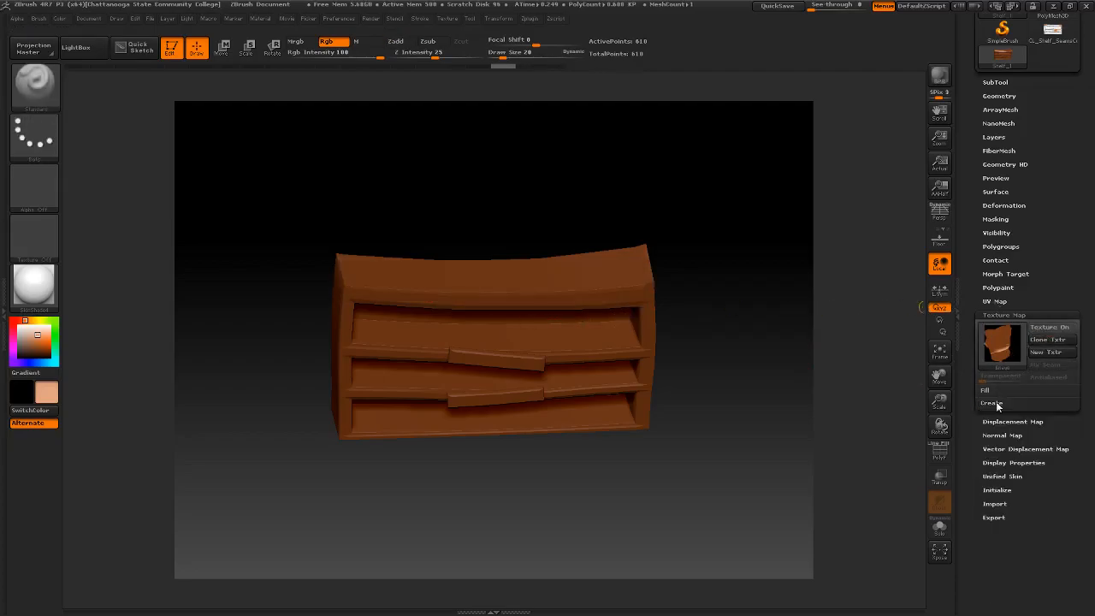
{"action": "left_click", "coordinate": [1056, 360]}
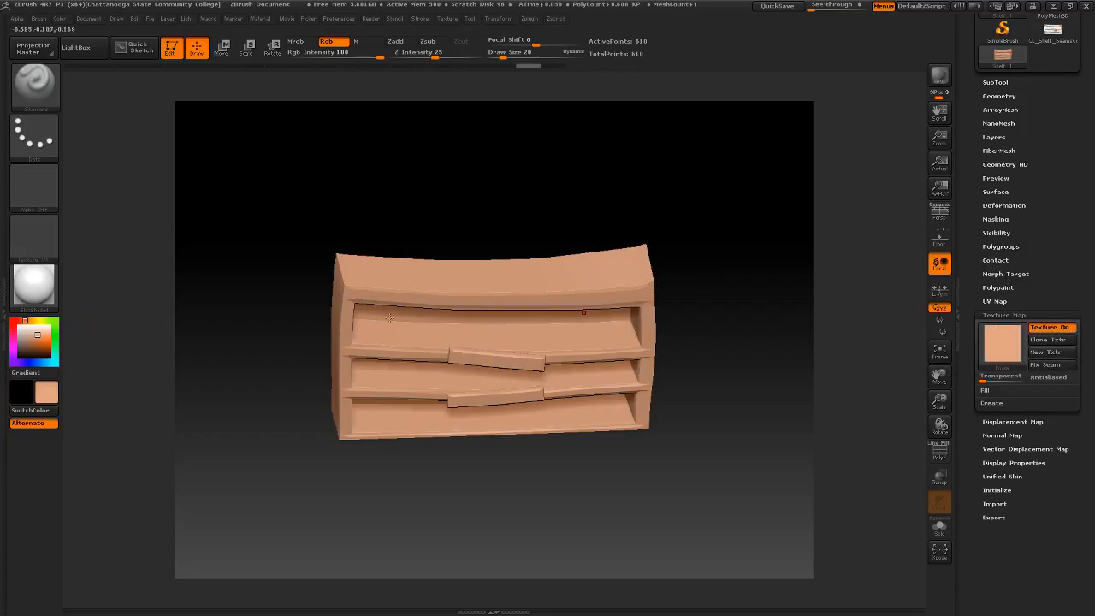
{"action": "left_click", "coordinate": [1050, 327]}
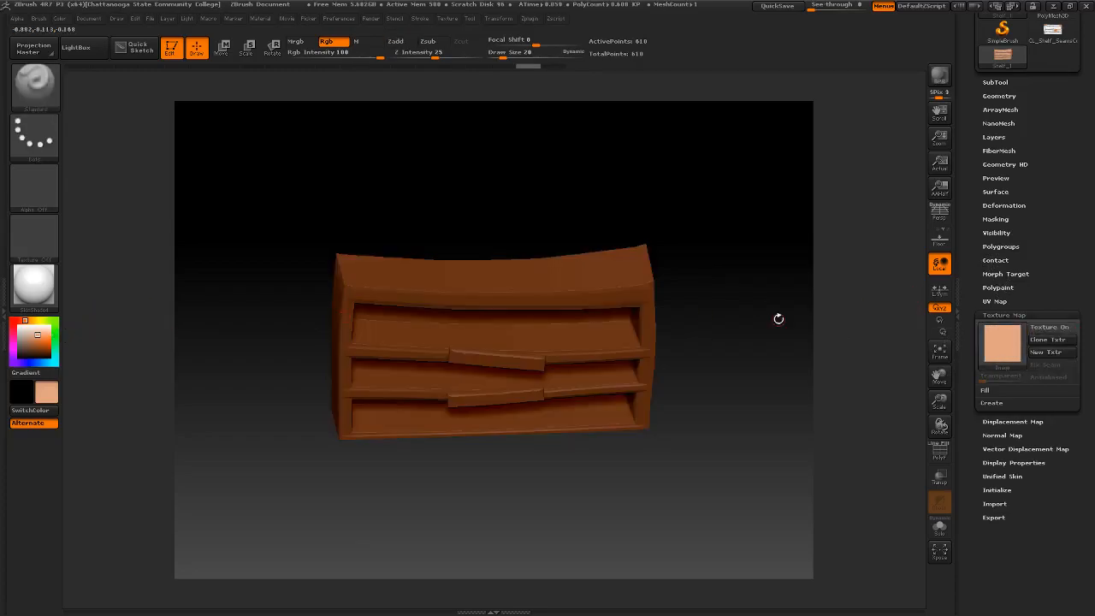
{"action": "left_click_drag", "start_coordinate": [751, 303], "coordinate": [696, 313]}
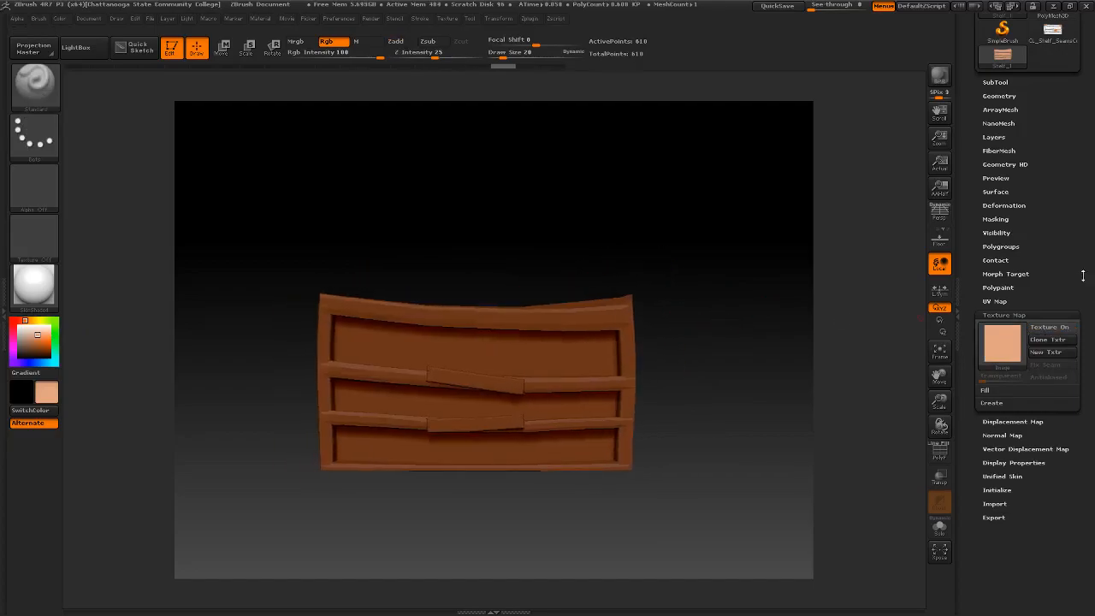
- Open the shelf's polypaint settings with Colorize on, and turn off smoothing for geometry subdivision
{"action": "left_click", "coordinate": [998, 288]}
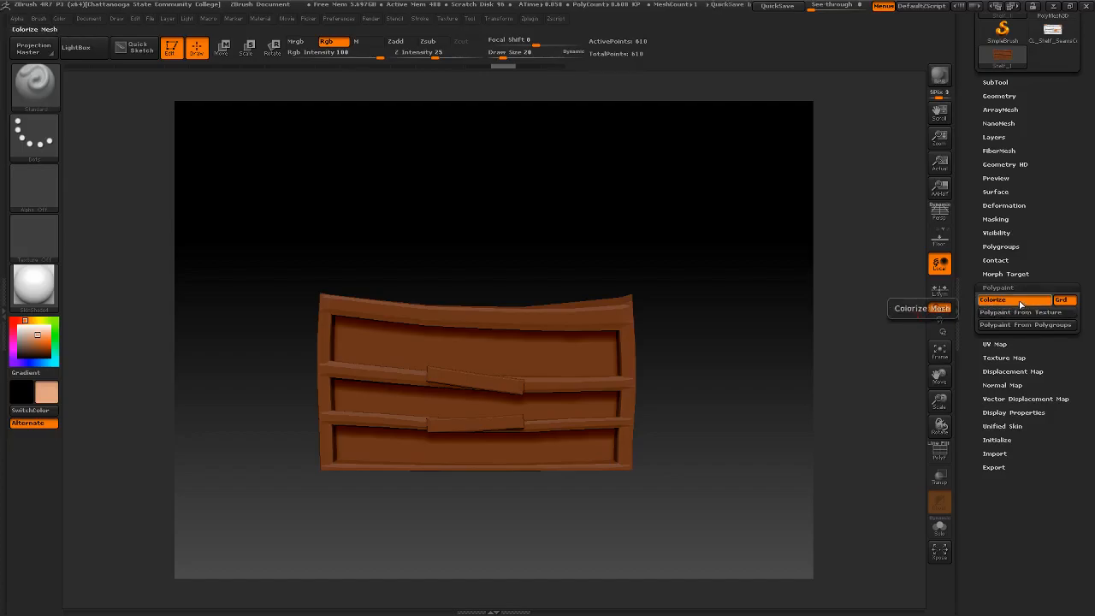
{"action": "scroll", "coordinate": [1042, 143], "scroll_direction": "up", "scroll_amount": 2}
{"action": "scroll", "coordinate": [1041, 143], "scroll_direction": "up", "scroll_amount": 5}
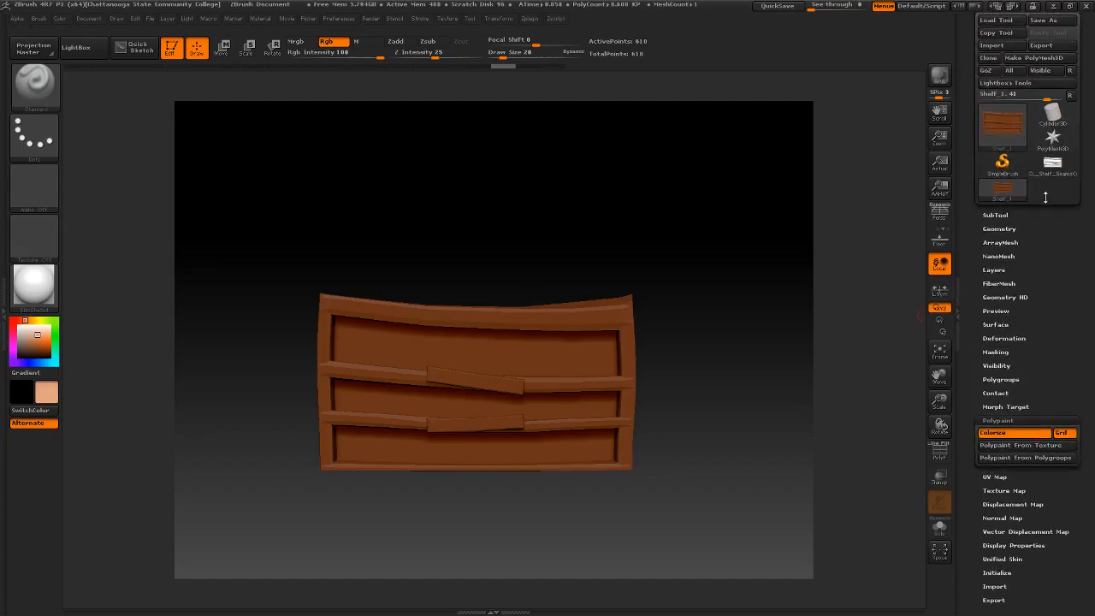
{"action": "left_click", "coordinate": [1009, 229]}
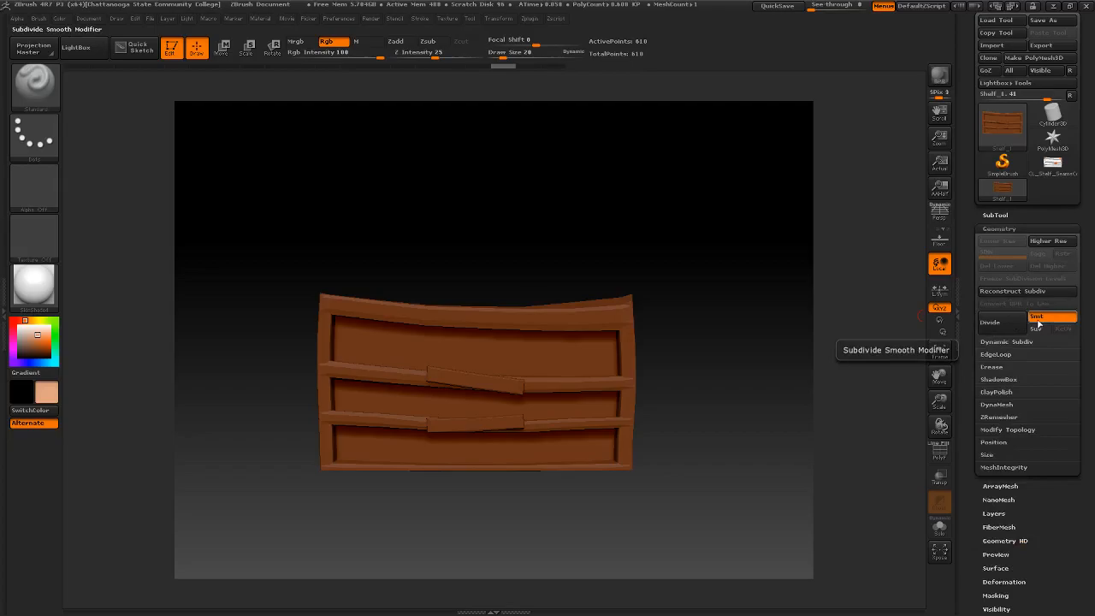
{"action": "left_click", "coordinate": [1045, 319]}
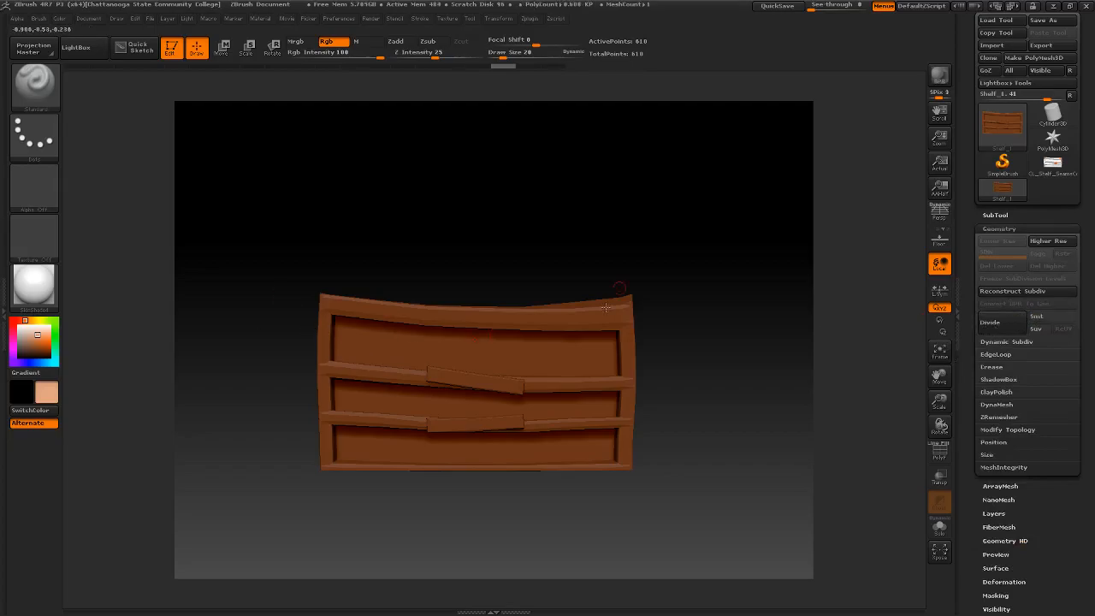
- Divide the shelf mesh repeatedly up to subdivision level 7
{"action": "left_click", "coordinate": [1003, 325]}
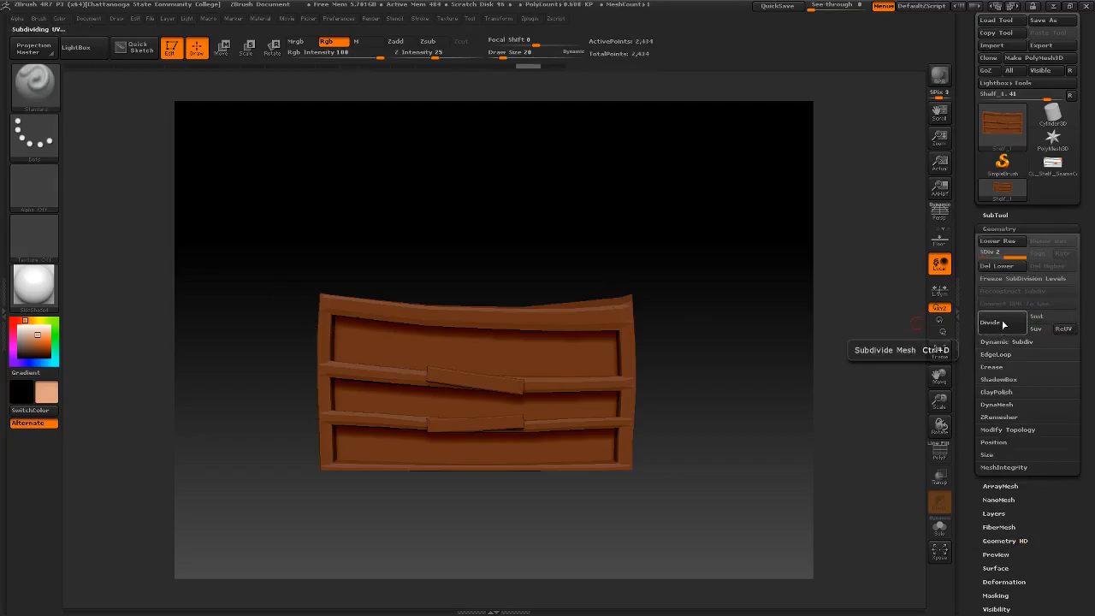
{"action": "left_click", "coordinate": [1003, 324]}
{"action": "left_click", "coordinate": [1002, 324]}
{"action": "left_click", "coordinate": [1003, 324]}
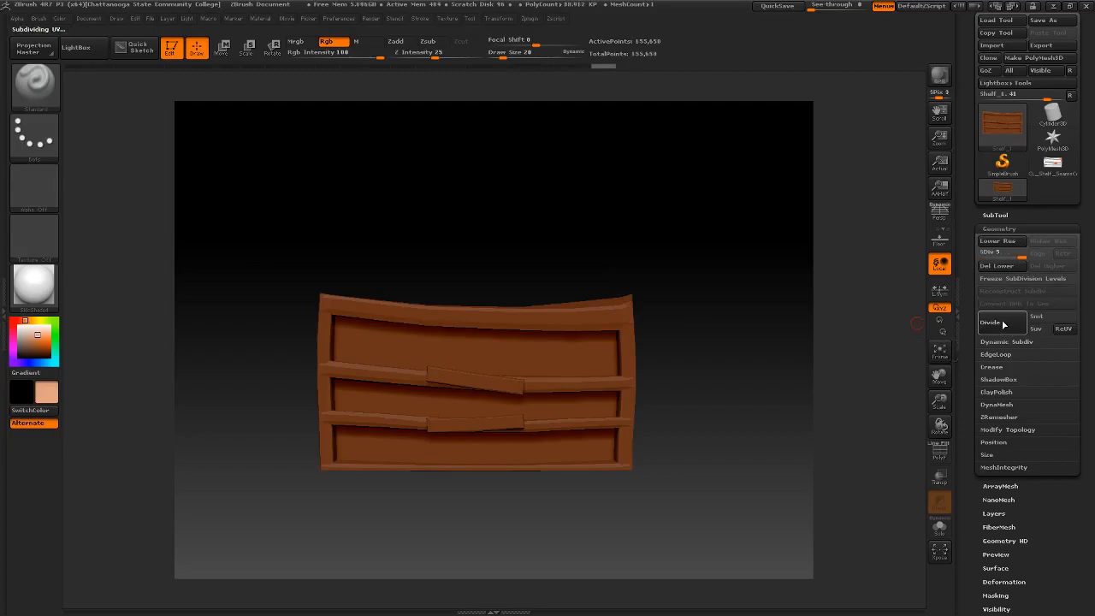
{"action": "left_click", "coordinate": [1002, 323]}
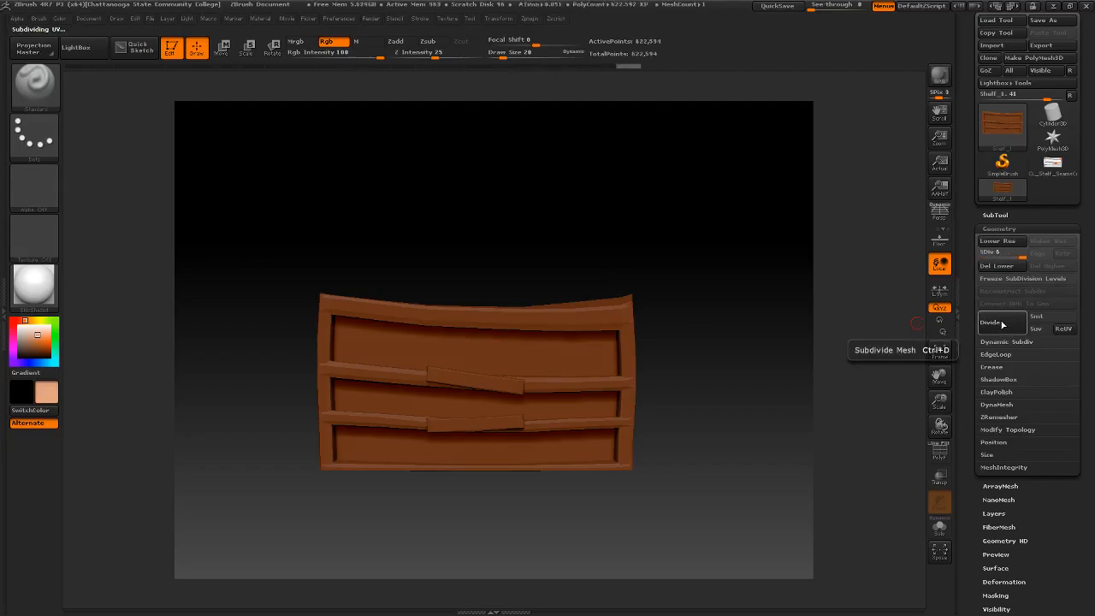
{"action": "left_click", "coordinate": [1003, 323]}
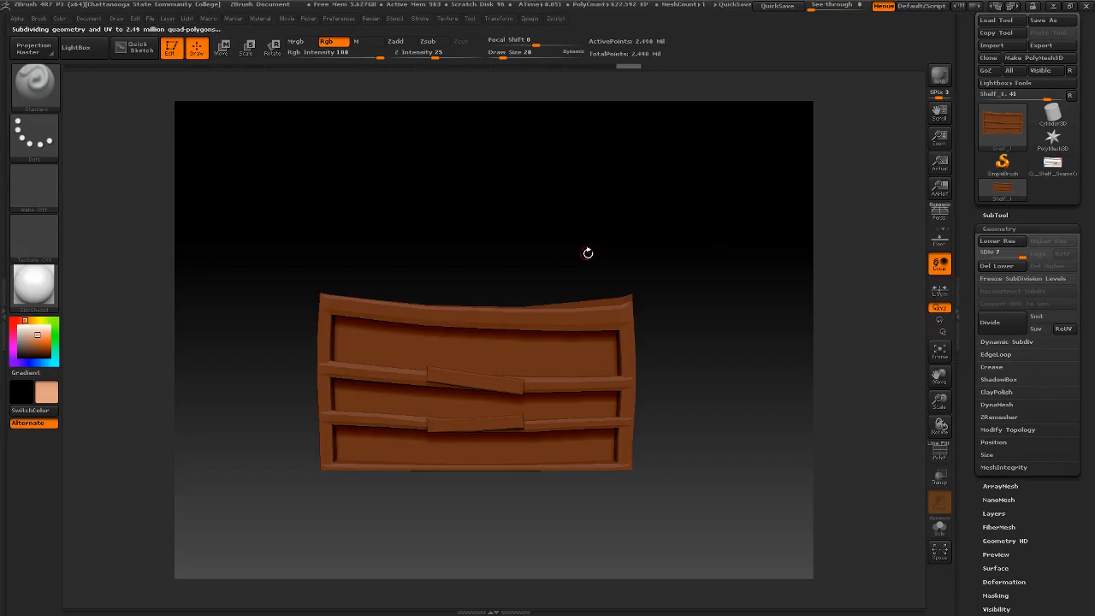
- Try light tan paint strokes on the side and front of the subdivided shelf
{"action": "left_click_drag", "start_coordinate": [726, 284], "coordinate": [661, 297]}
{"action": "mouse_move", "coordinate": [556, 317]}
{"action": "left_mouse_down"}
{"action": "mouse_move", "coordinate": [585, 364]}
{"action": "mouse_move", "coordinate": [575, 418]}
{"action": "mouse_move", "coordinate": [583, 441]}
{"action": "left_mouse_up"}
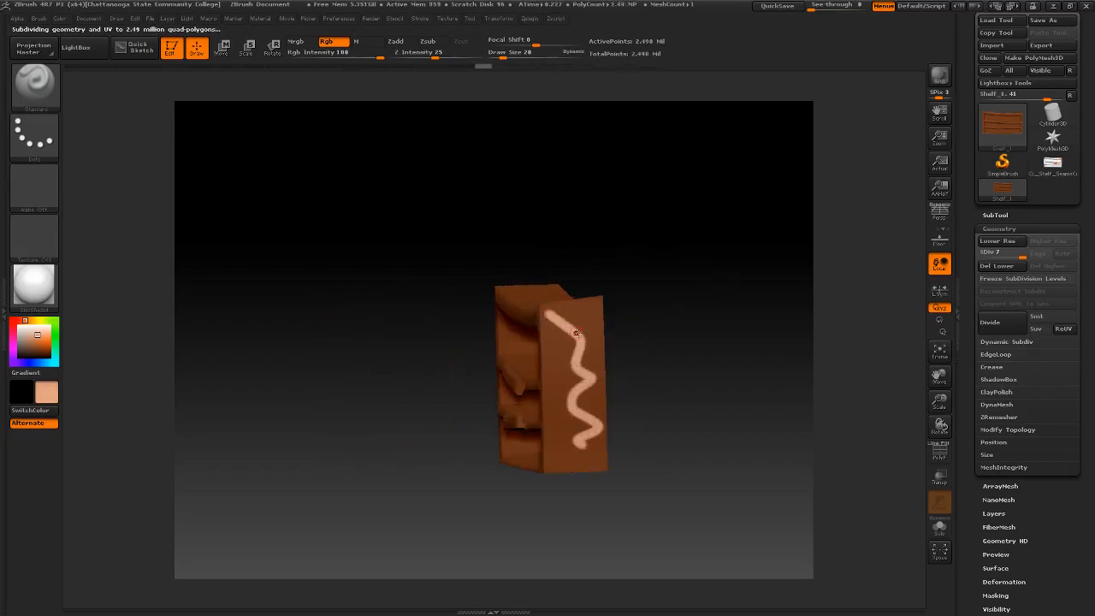
{"action": "key", "text": "ctrl+z"}
{"action": "left_click_drag", "start_coordinate": [573, 308], "coordinate": [584, 409]}
{"action": "key", "text": "ctrl+z"}
{"action": "left_click_drag", "start_coordinate": [457, 331], "coordinate": [606, 298]}
{"action": "left_click_drag", "start_coordinate": [414, 289], "coordinate": [609, 317]}
{"action": "key", "text": "ctrl+z"}
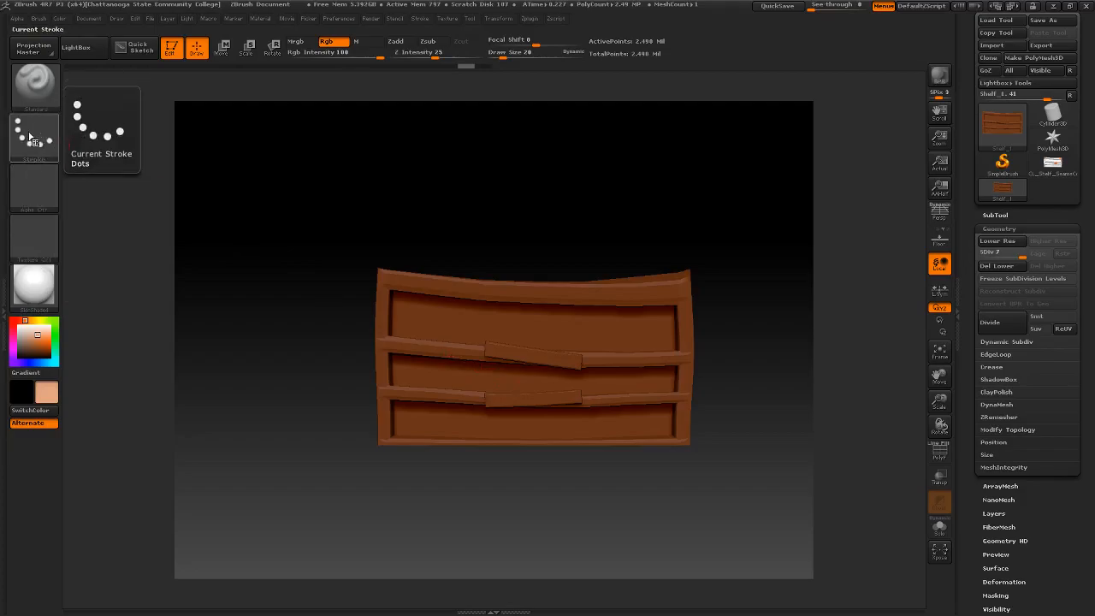
- Start importing an alpha image and browse the koBoldLair project's sourceimages folder for a wood texture
{"action": "left_click", "coordinate": [47, 186]}
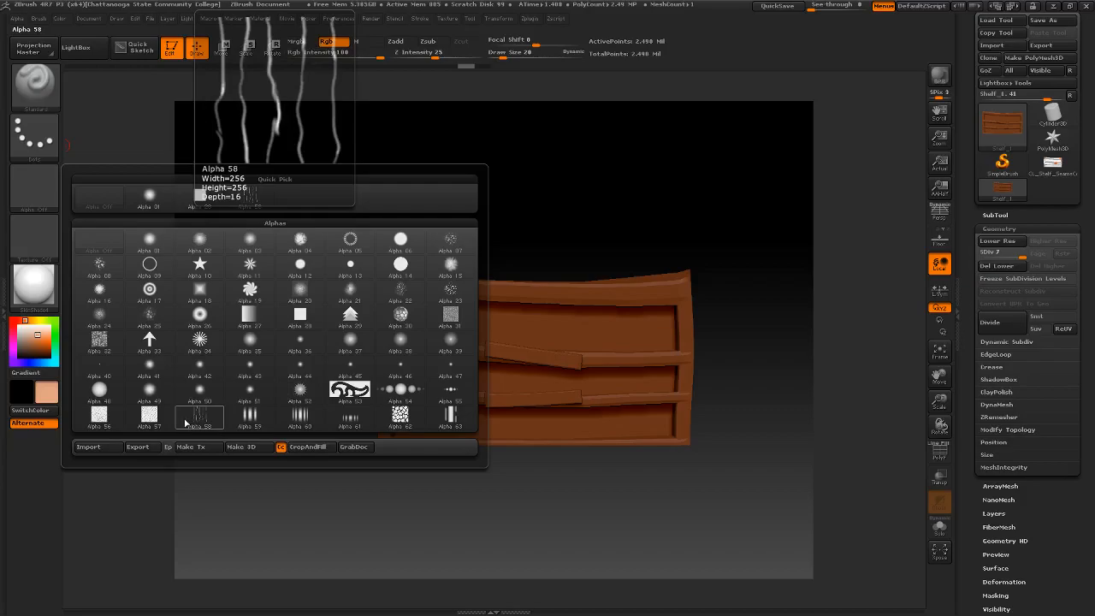
{"action": "left_click", "coordinate": [98, 446]}
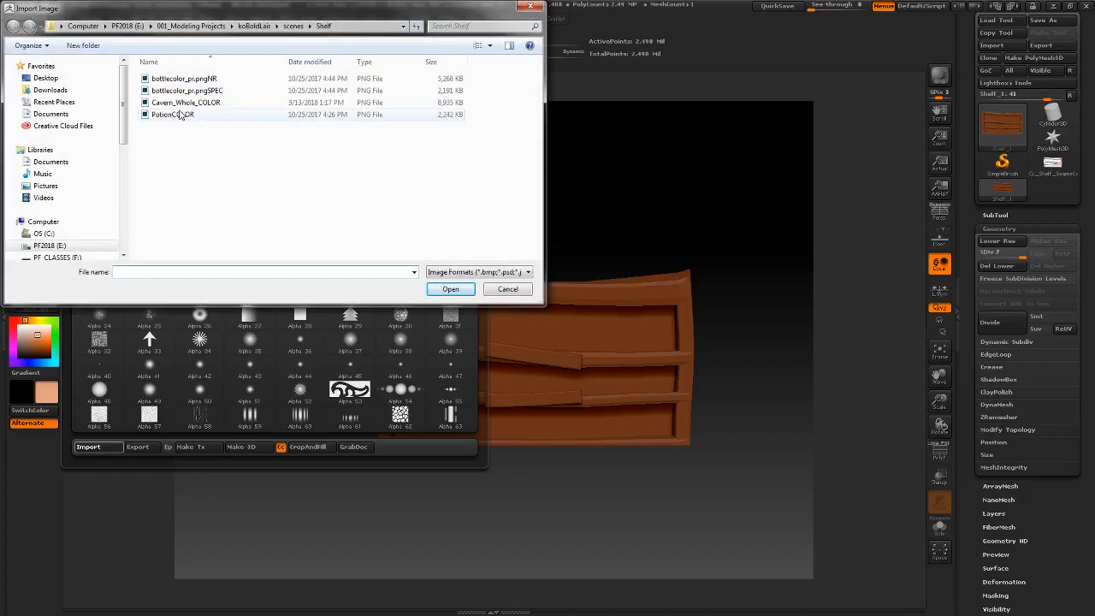
{"action": "left_click", "coordinate": [293, 26]}
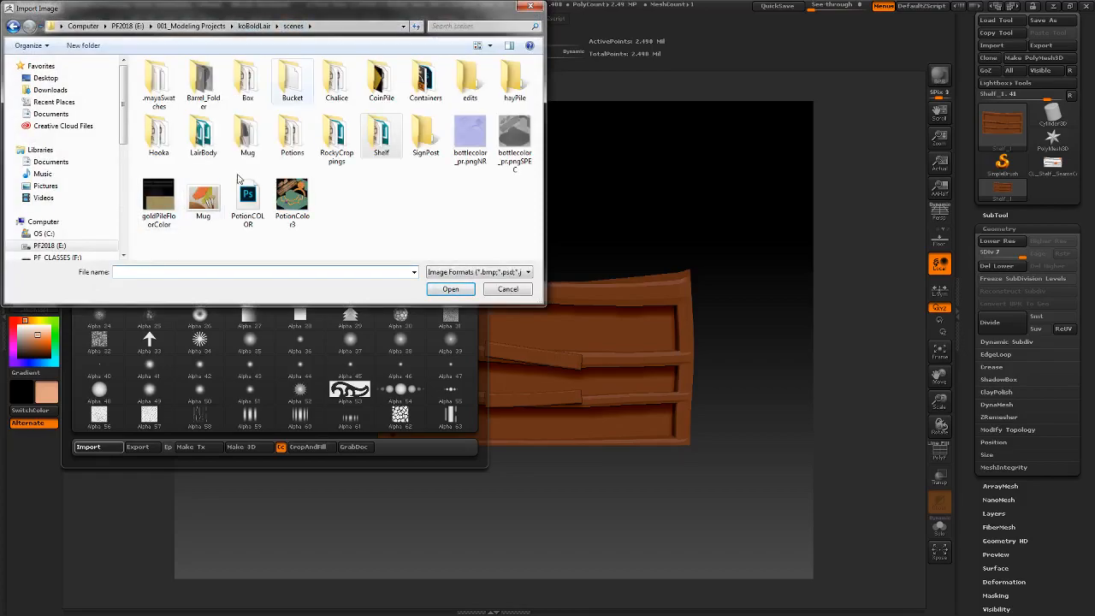
{"action": "left_click", "coordinate": [253, 26]}
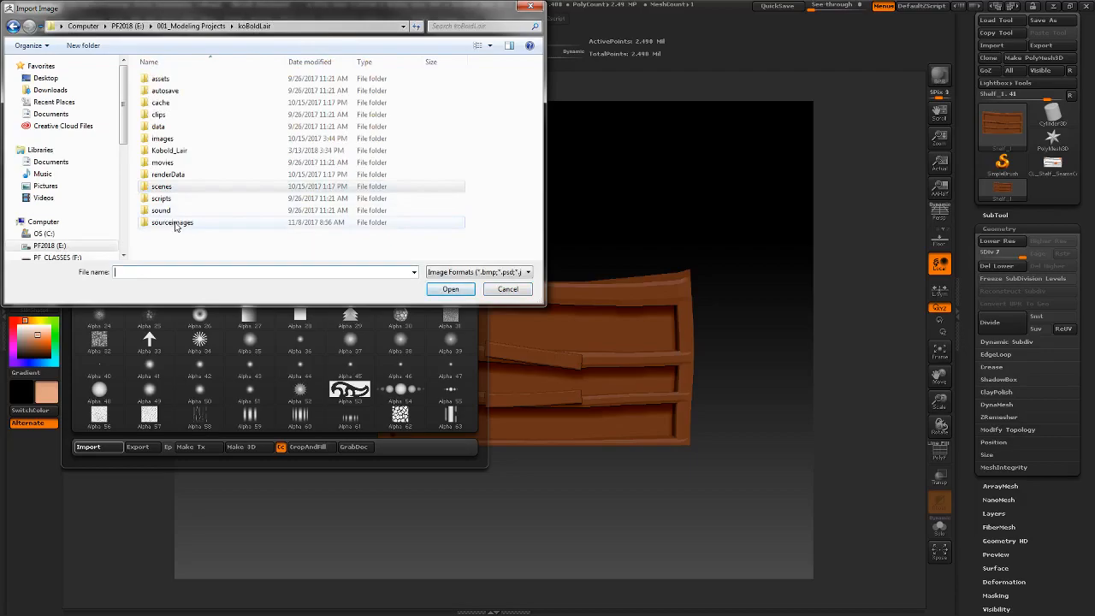
{"action": "left_click", "coordinate": [176, 224]}
{"action": "double_click", "coordinate": [174, 224]}
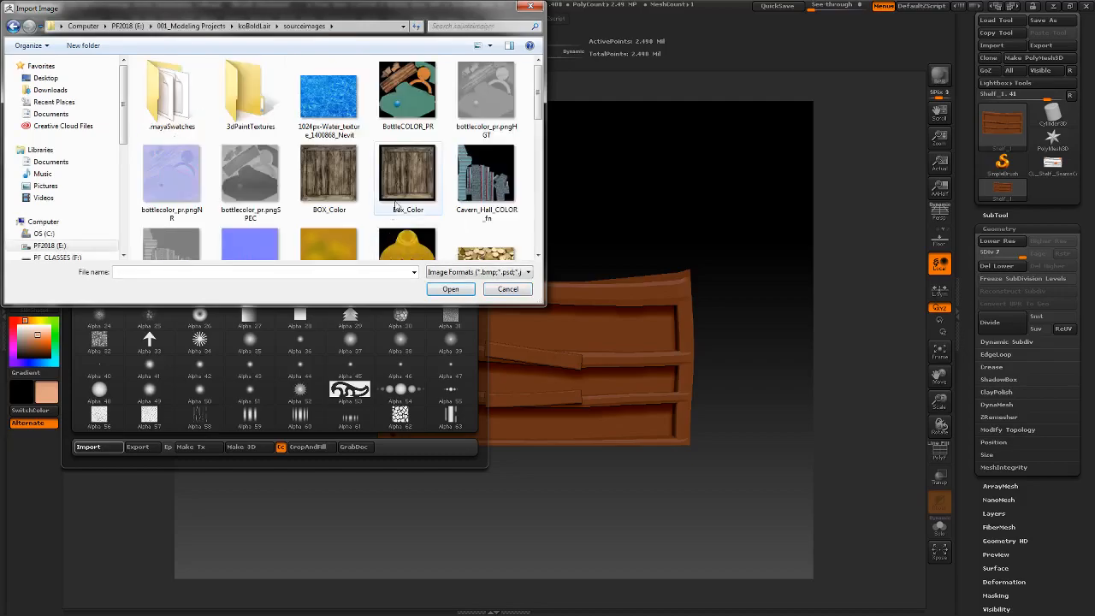
{"action": "scroll", "coordinate": [399, 207], "scroll_direction": "down", "scroll_amount": 5}
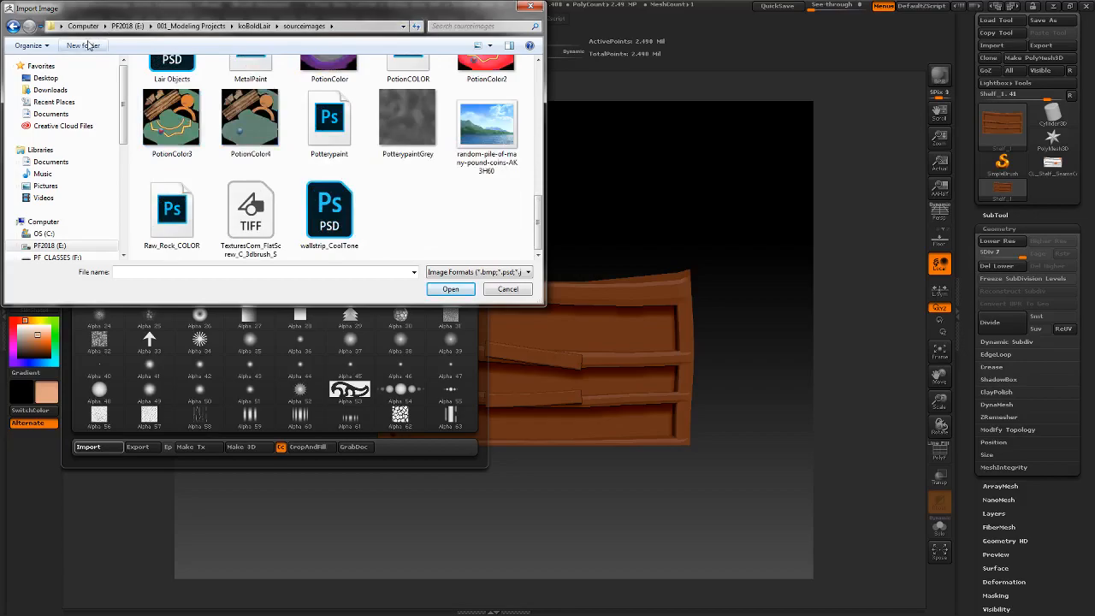
- Import the WoodTexturetoony image from the koBoldLair images folder as the brush alpha
{"action": "left_click", "coordinate": [259, 27]}
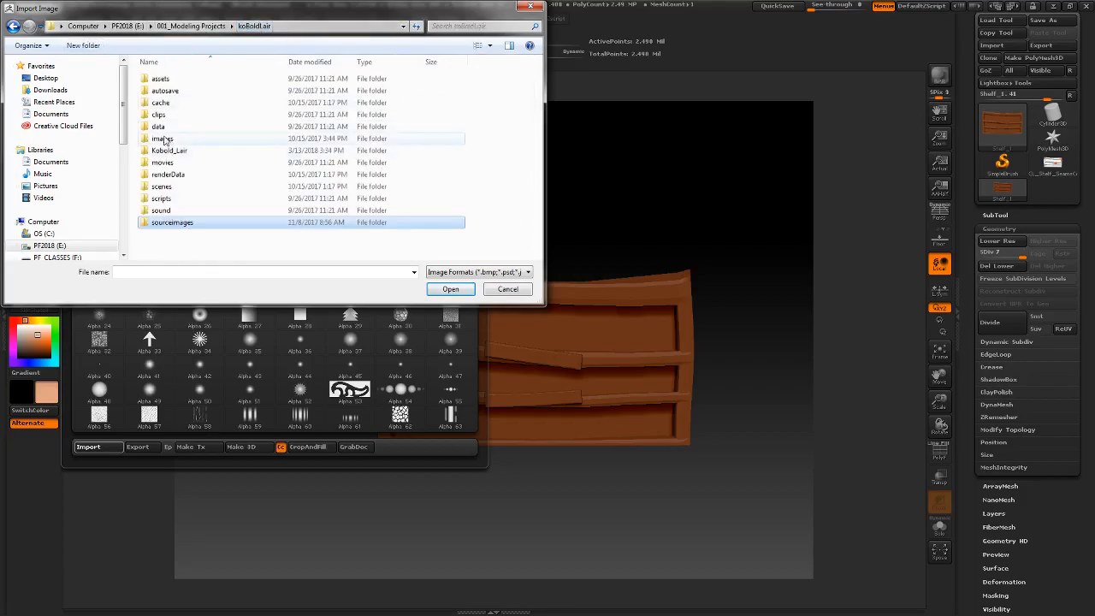
{"action": "left_click", "coordinate": [280, 139]}
{"action": "key", "text": "Escape"}
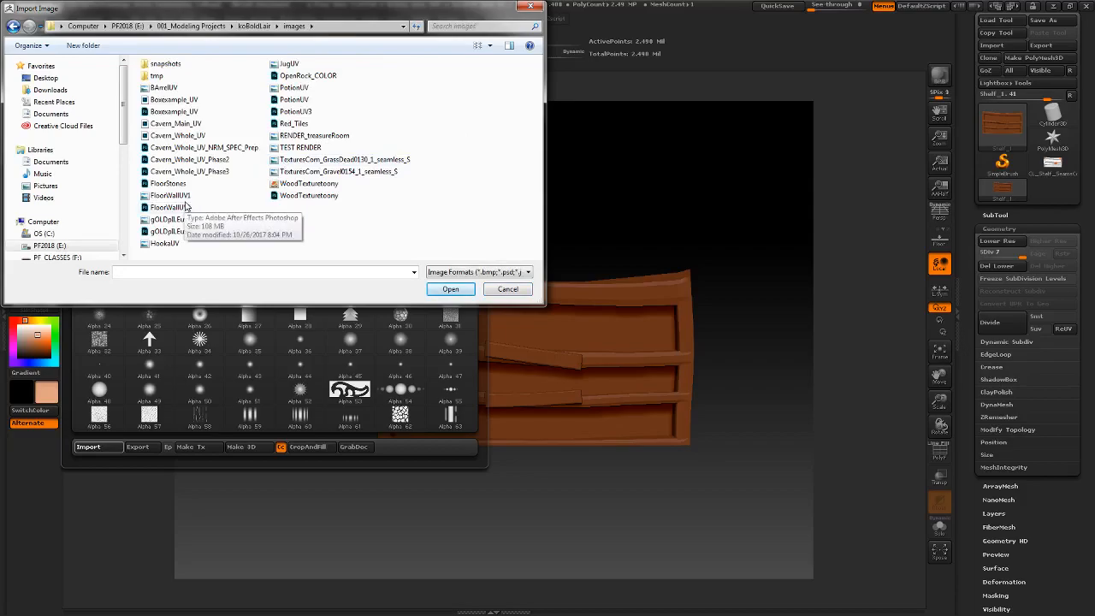
{"action": "left_click", "coordinate": [311, 184]}
{"action": "double_click", "coordinate": [311, 185]}
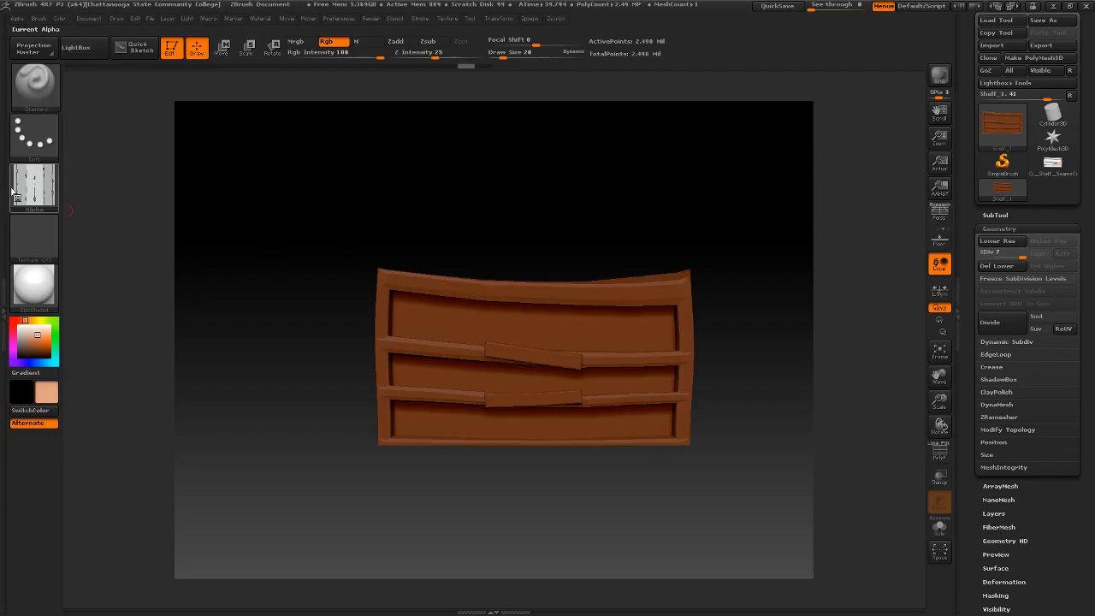
{"action": "mouse_move", "coordinate": [34, 191]}
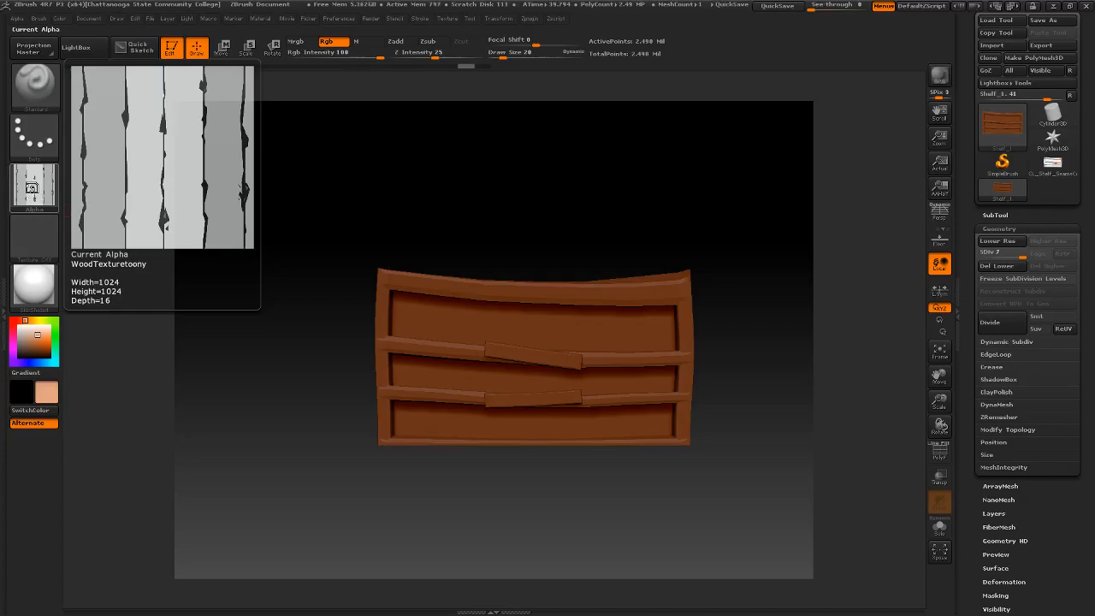
- Set the brush's stroke type to DragRect
{"action": "mouse_move", "coordinate": [41, 149]}
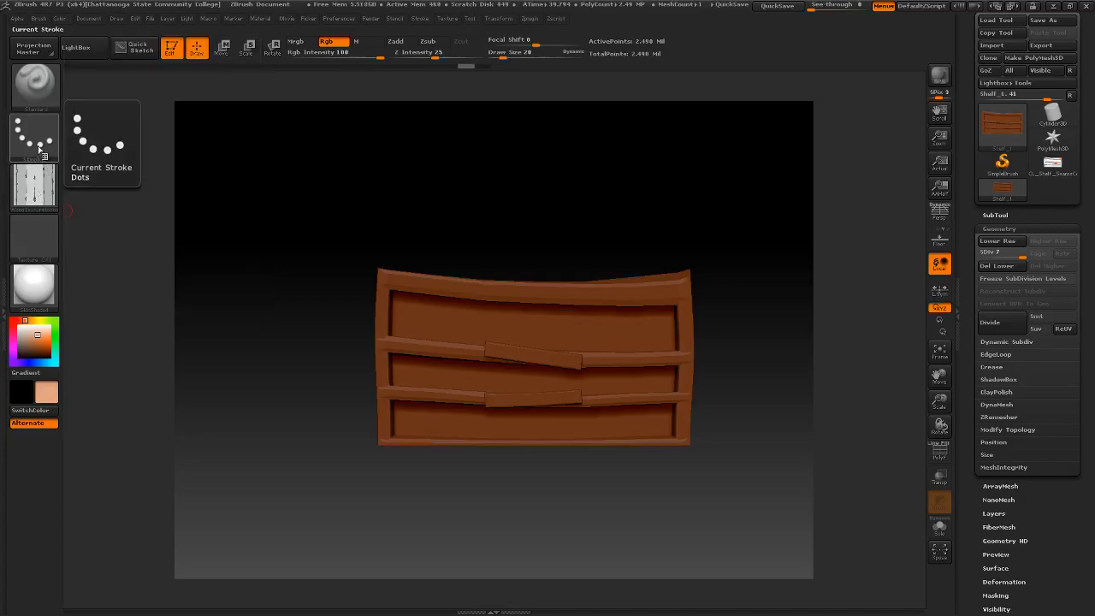
{"action": "left_click", "coordinate": [30, 142]}
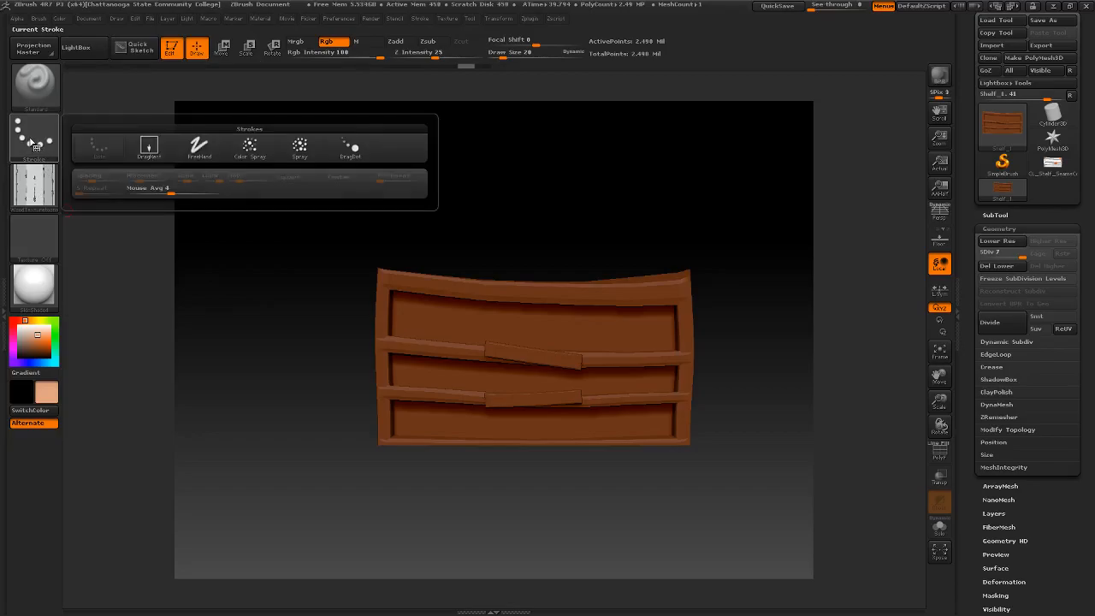
{"action": "mouse_move", "coordinate": [134, 154]}
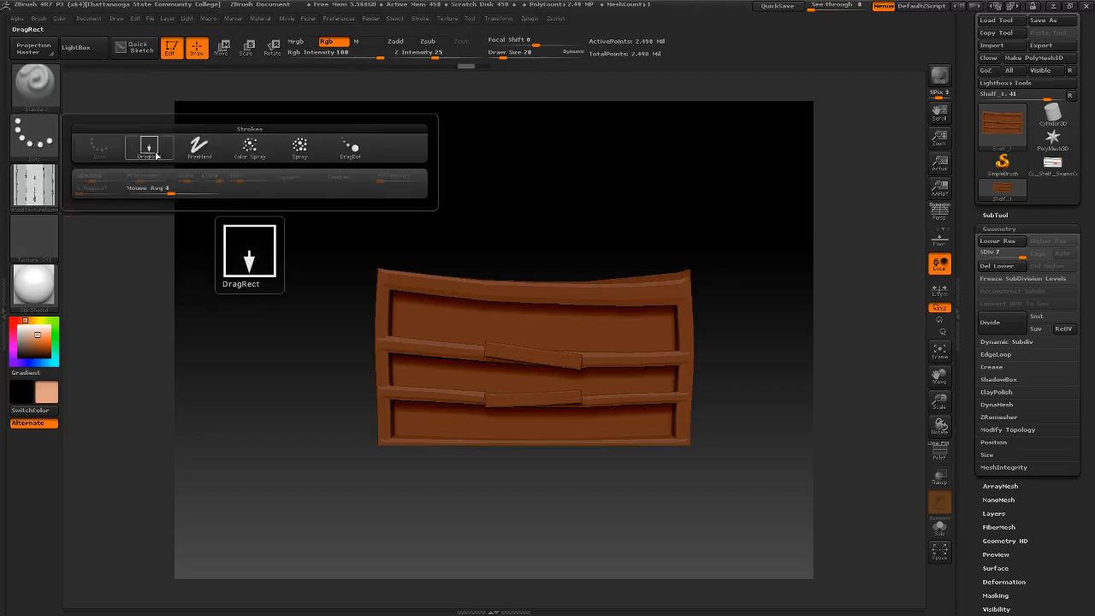
{"action": "left_click", "coordinate": [160, 147]}
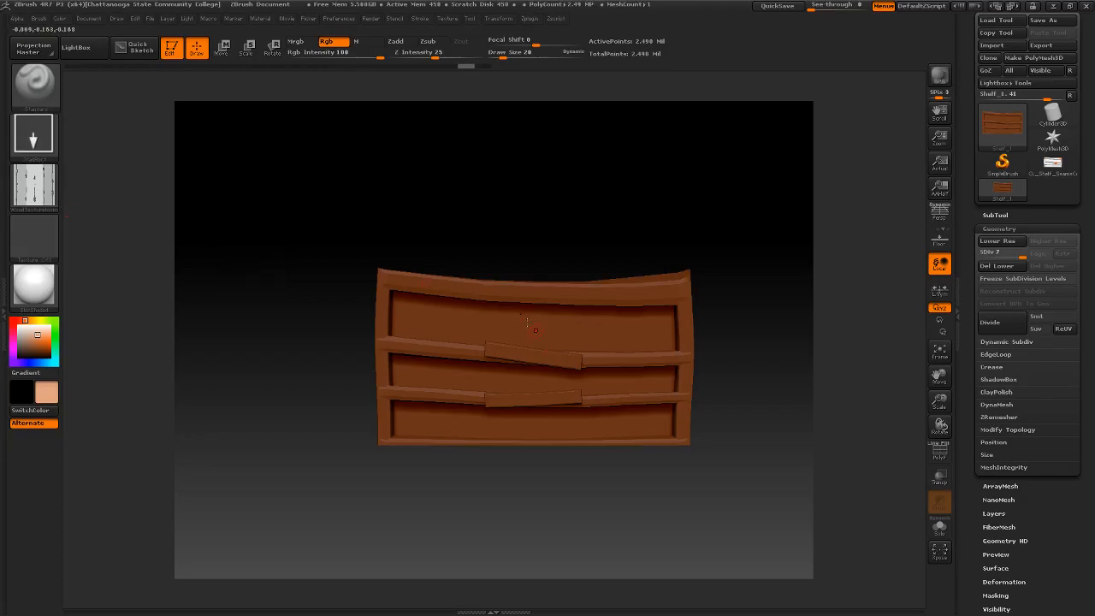
- Try stamping the wood alpha in light tan across the shelf's front at subdivision level 7
{"action": "left_click_drag", "start_coordinate": [485, 322], "coordinate": [581, 359]}
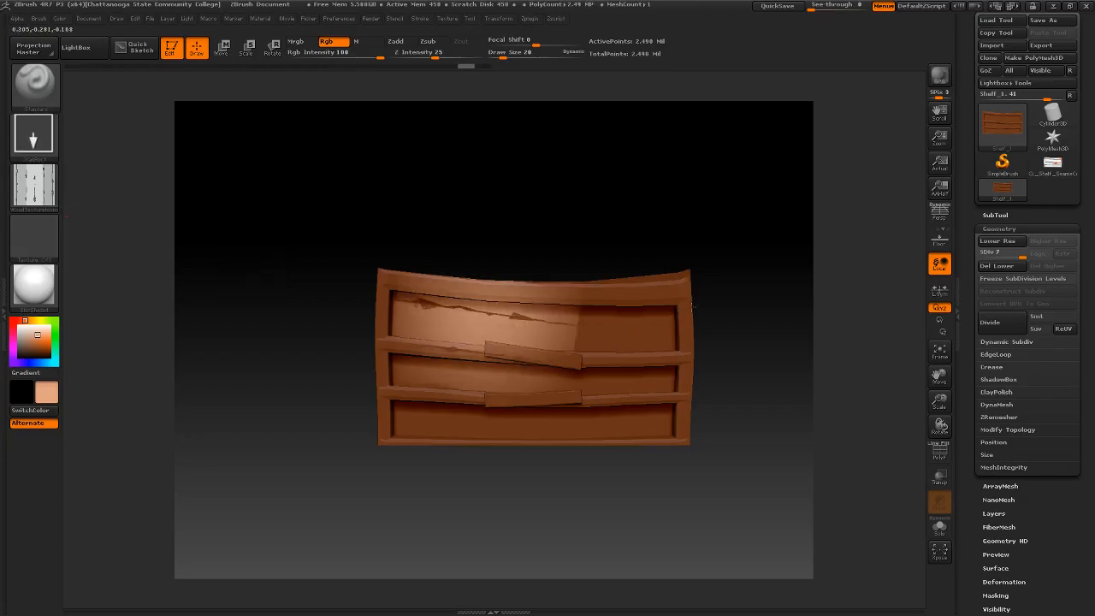
{"action": "left_click_drag", "start_coordinate": [686, 296], "coordinate": [686, 289]}
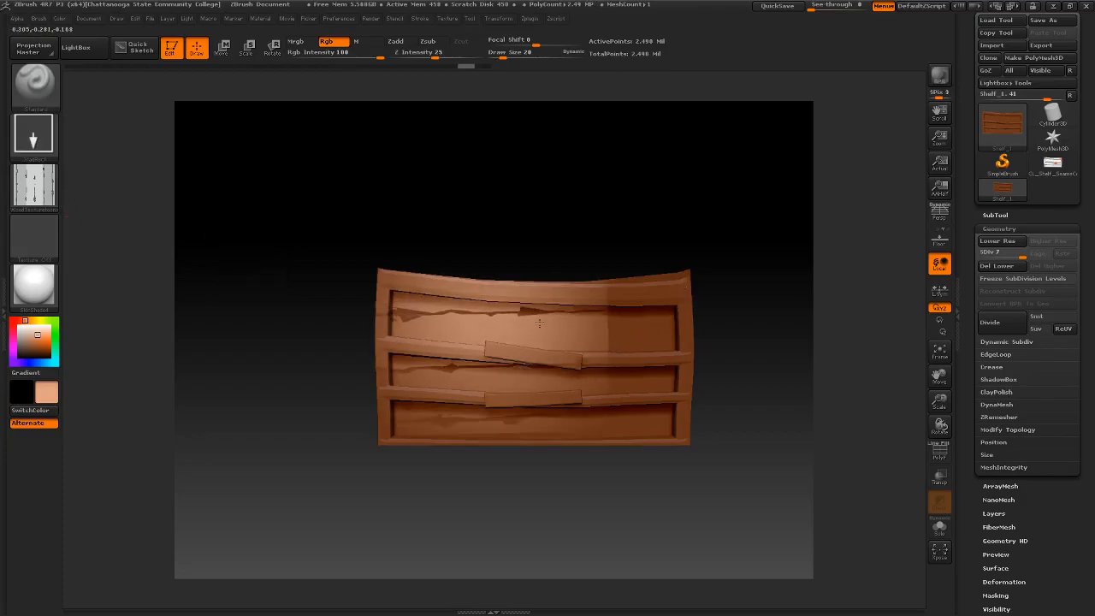
{"action": "key", "text": "ctrl+z"}
{"action": "key", "text": "ctrl+z"}
{"action": "key", "text": "ctrl+z"}
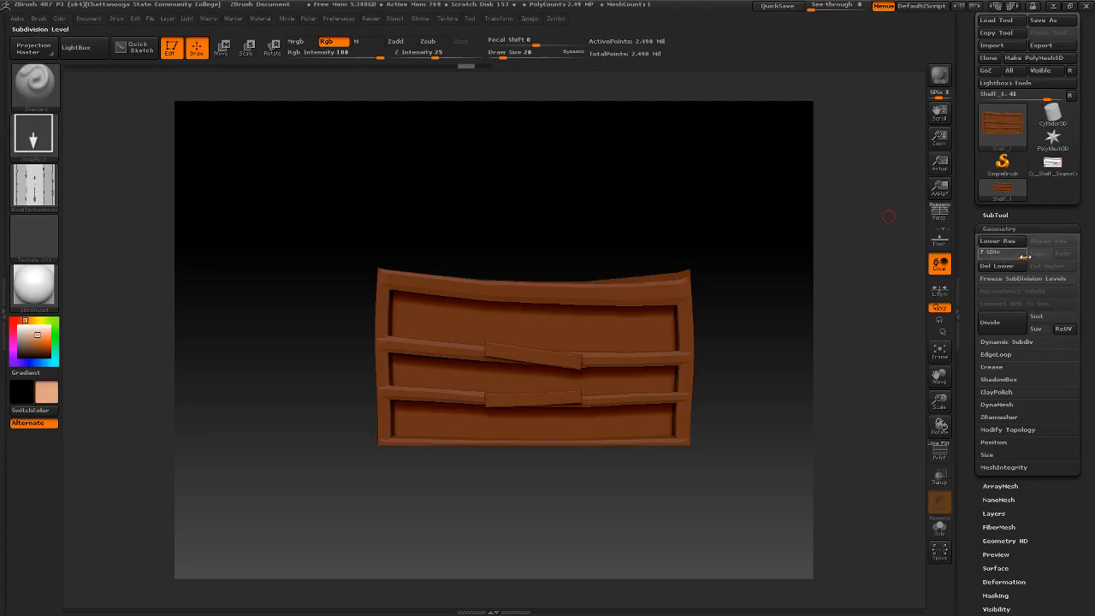
- Lower the shelf to subdivision level 6 and try stamping the wood alpha on its upper front
{"action": "key", "text": "Return"}
{"action": "mouse_move", "coordinate": [431, 318]}
{"action": "left_mouse_down"}
{"action": "mouse_move", "coordinate": [460, 329]}
{"action": "mouse_move", "coordinate": [548, 325]}
{"action": "left_mouse_up"}
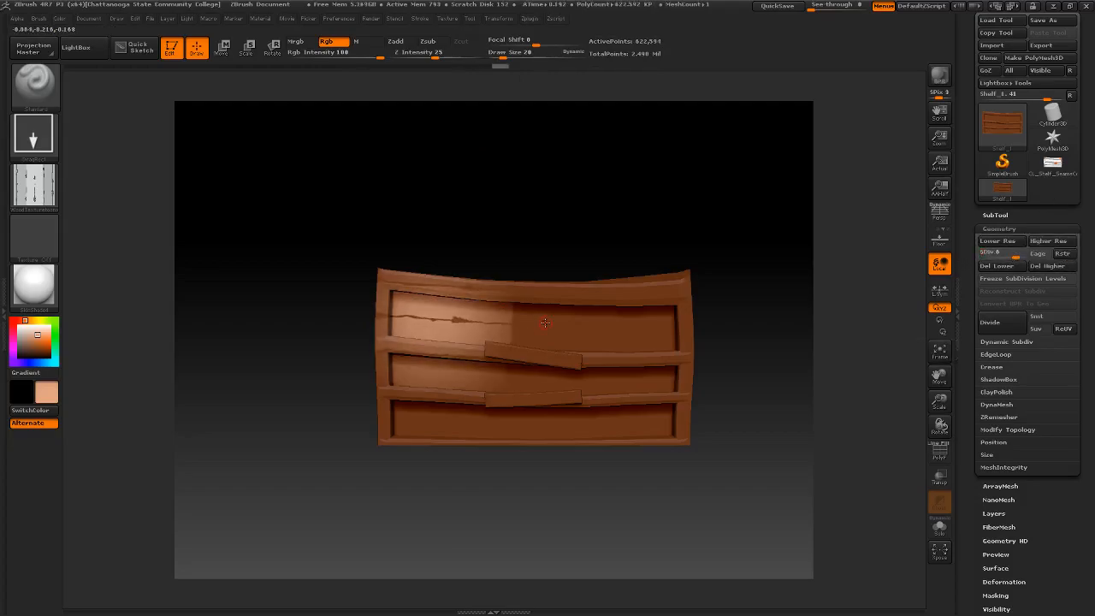
{"action": "key", "text": "ctrl+z"}
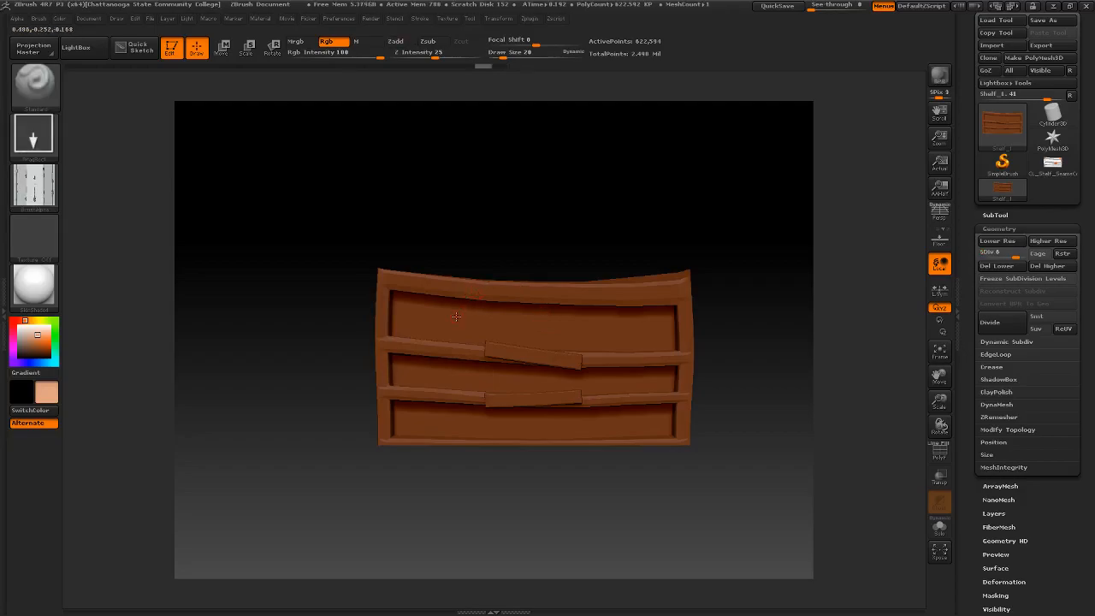
{"action": "right_click_drag", "start_coordinate": [464, 225], "coordinate": [545, 237], "text": "ctrl"}
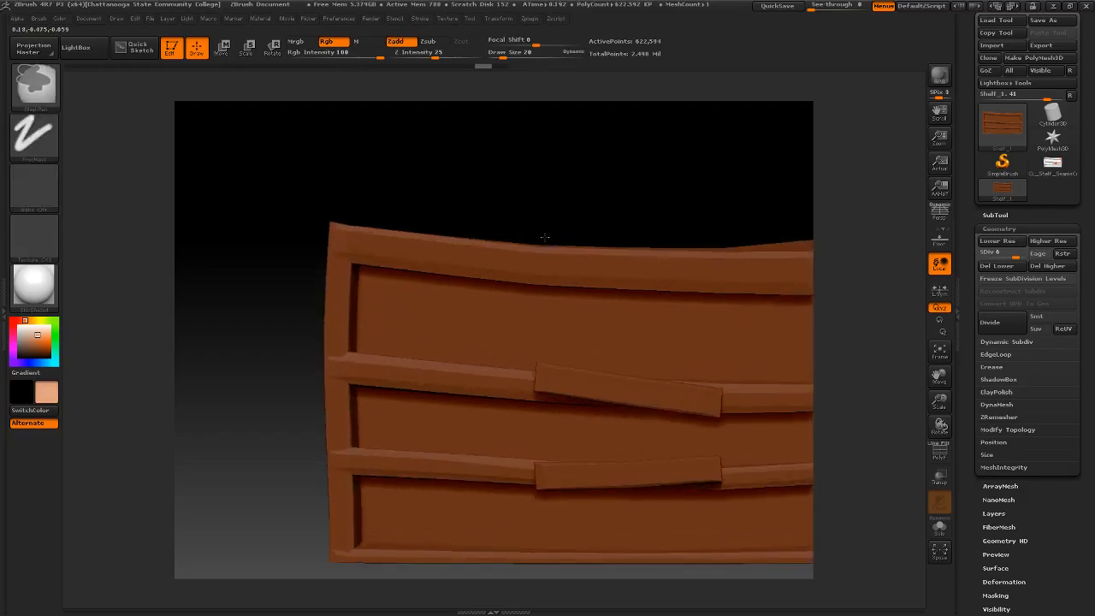
- Try stamping the wood alpha in light tan on the shelf's upper panel at subdivision levels 6 and 7, and undo the stamps
{"action": "left_click_drag", "start_coordinate": [412, 316], "coordinate": [566, 324]}
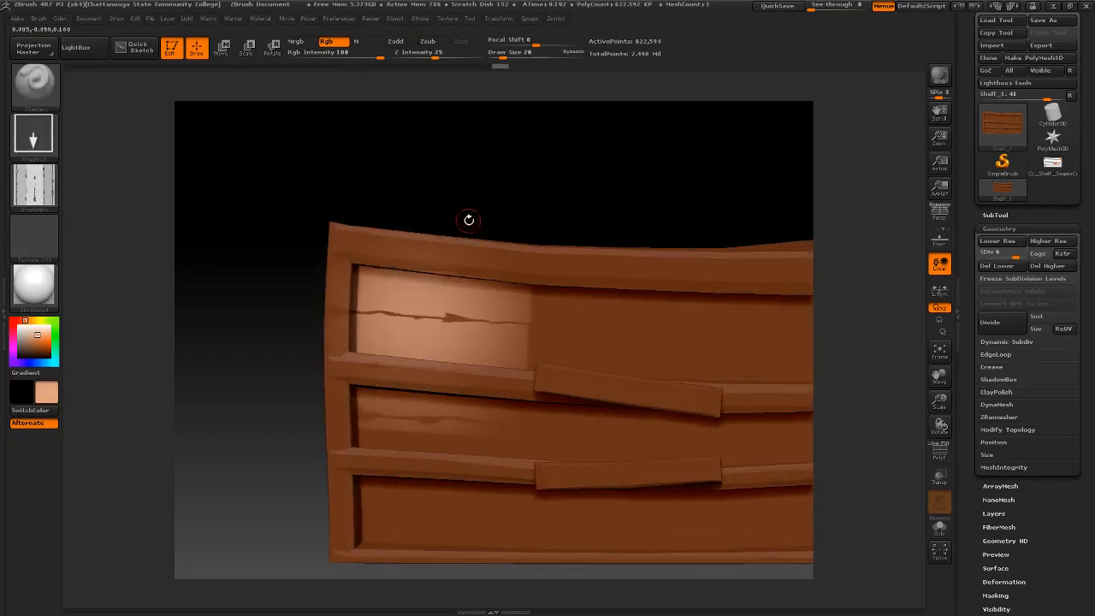
{"action": "right_click_drag", "start_coordinate": [545, 192], "coordinate": [521, 192], "text": "alt"}
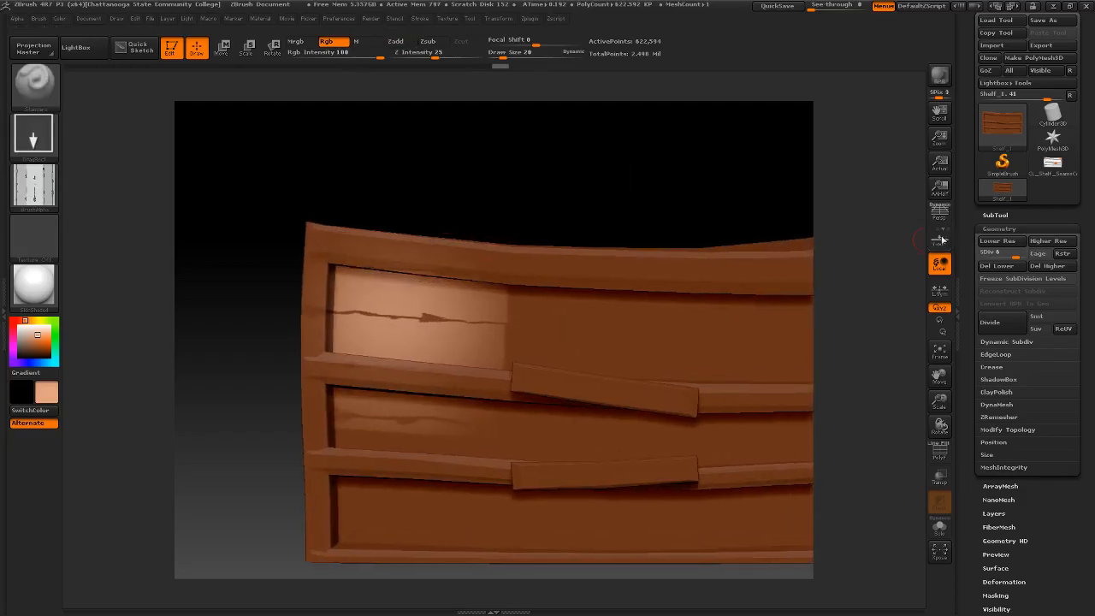
{"action": "left_click_drag", "start_coordinate": [1016, 256], "coordinate": [1049, 257]}
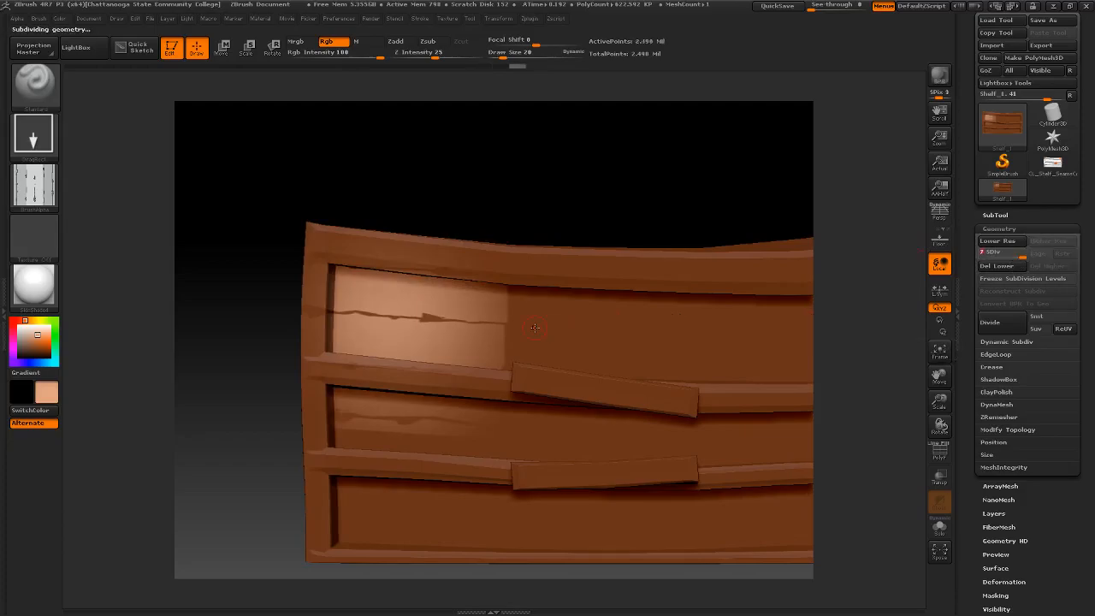
{"action": "left_click_drag", "start_coordinate": [629, 357], "coordinate": [712, 330]}
{"action": "mouse_move", "coordinate": [275, 259]}
{"action": "right_mouse_down", "text": "ctrl"}
{"action": "mouse_move", "coordinate": [424, 270]}
{"action": "mouse_move", "coordinate": [371, 268]}
{"action": "right_mouse_up", "text": "ctrl"}
{"action": "key", "text": "ctrl+z"}
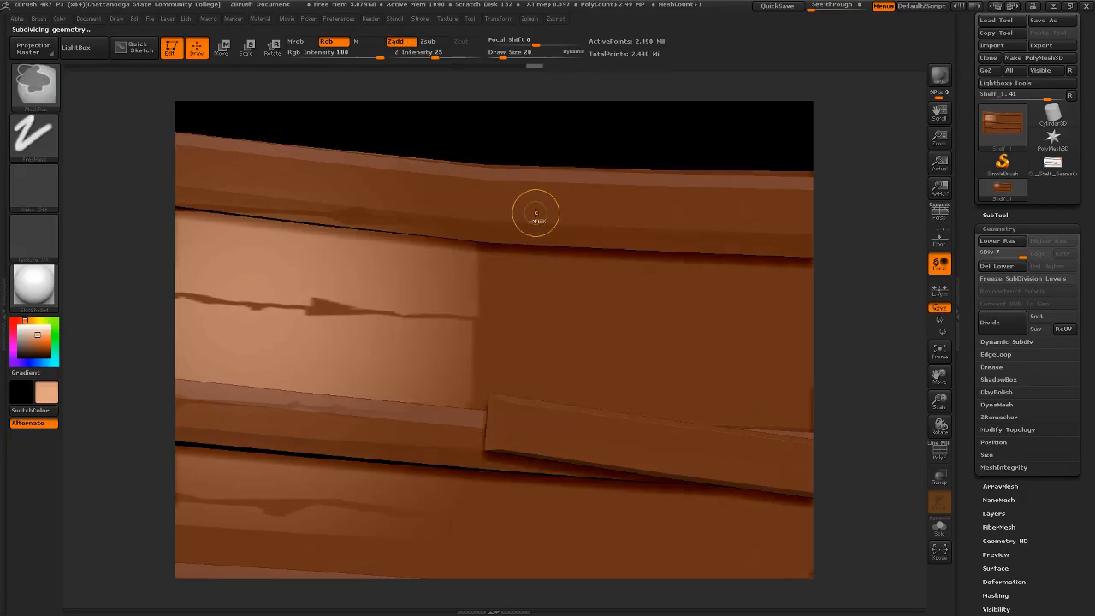
{"action": "key", "text": "ctrl+z"}
{"action": "key", "text": "ctrl+z"}
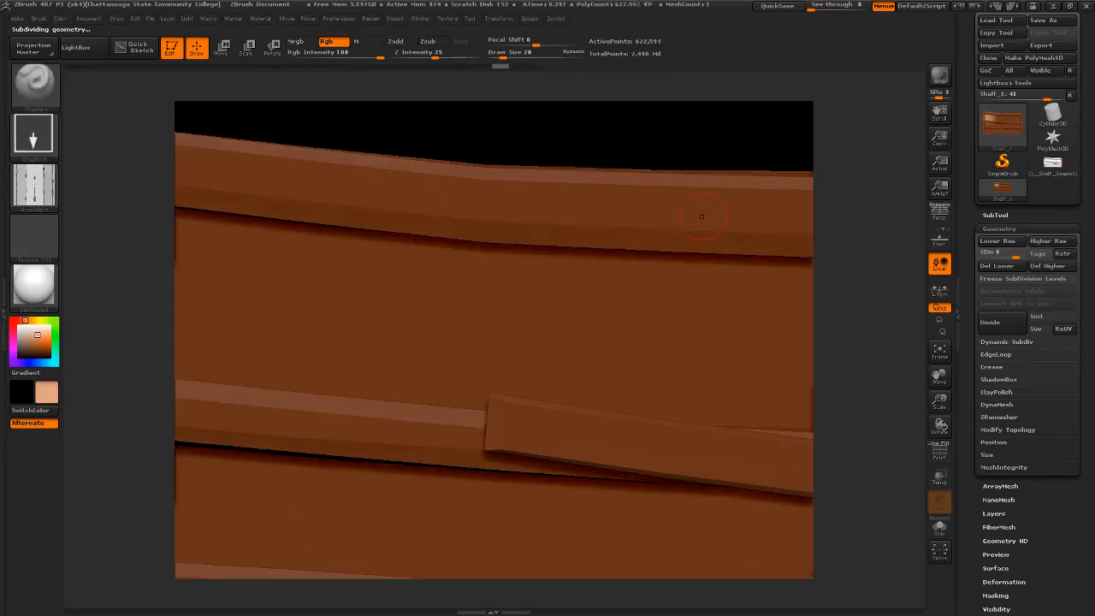
- Try stamping the wood alpha on the shelf's upper panel in dark brown and in orange, undoing each stamp
{"action": "right_click_drag", "start_coordinate": [492, 187], "coordinate": [487, 188], "text": "alt"}
{"action": "right_click_drag", "start_coordinate": [638, 140], "coordinate": [582, 137], "text": "alt"}
{"action": "right_click_drag", "start_coordinate": [589, 140], "coordinate": [385, 139], "text": "ctrl"}
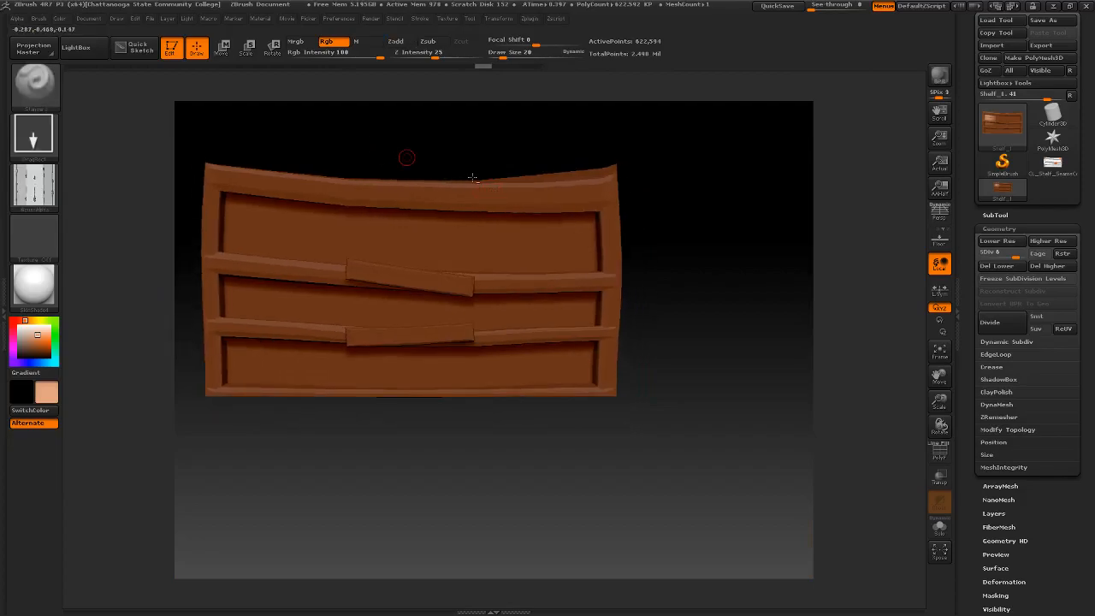
{"action": "left_click", "coordinate": [33, 195]}
{"action": "left_click_drag", "start_coordinate": [39, 339], "coordinate": [41, 352]}
{"action": "left_click_drag", "start_coordinate": [241, 228], "coordinate": [330, 243]}
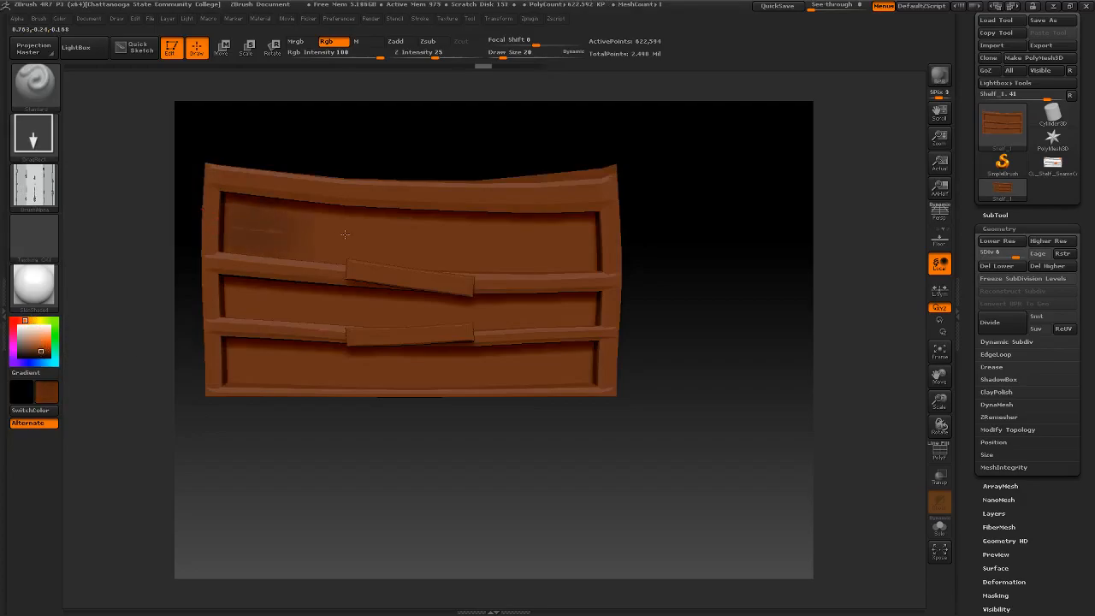
{"action": "key", "text": "ctrl+z"}
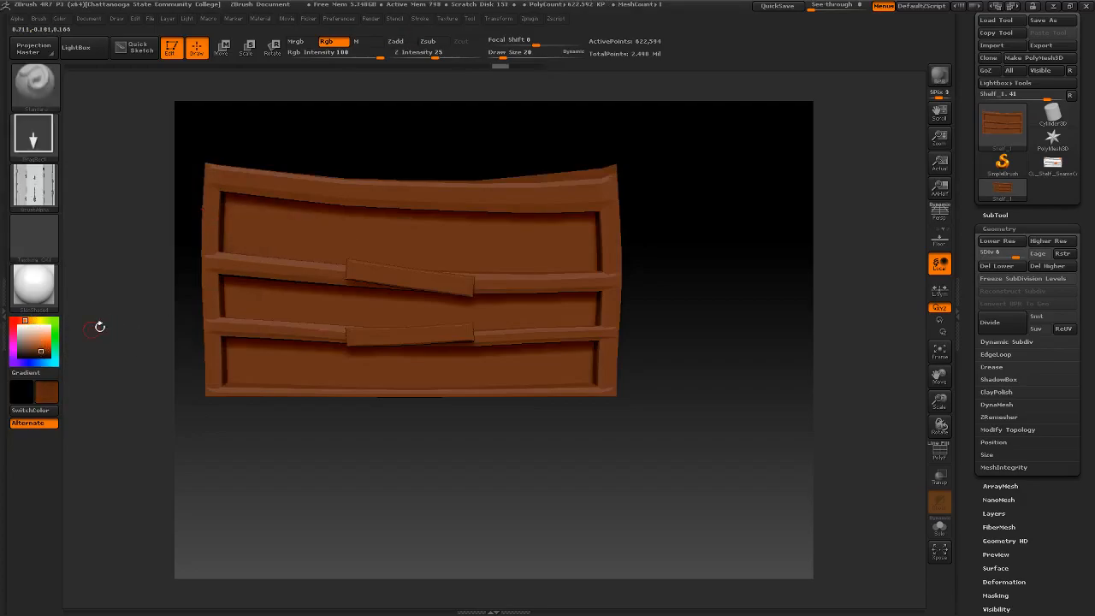
{"action": "left_click", "coordinate": [39, 342]}
{"action": "mouse_move", "coordinate": [263, 224]}
{"action": "left_mouse_down"}
{"action": "mouse_move", "coordinate": [330, 244]}
{"action": "mouse_move", "coordinate": [298, 233]}
{"action": "left_mouse_up"}
{"action": "key", "text": "ctrl+z"}
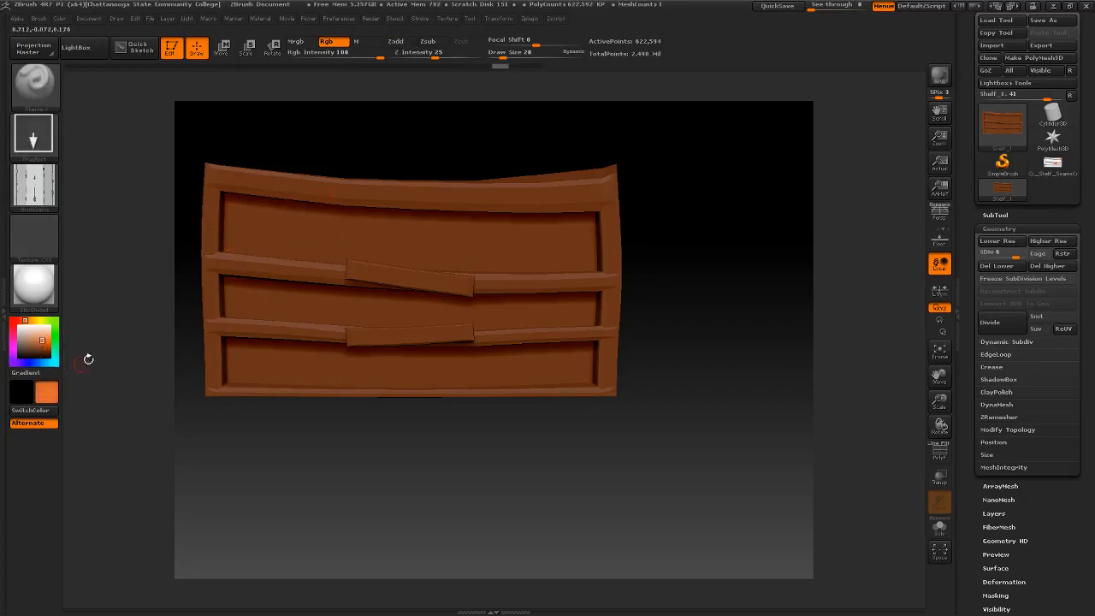
- Set the paint colour to a muted medium brown and test wood alpha stamps on the shelf's upper panel
{"action": "left_click", "coordinate": [37, 343]}
{"action": "left_click", "coordinate": [35, 345]}
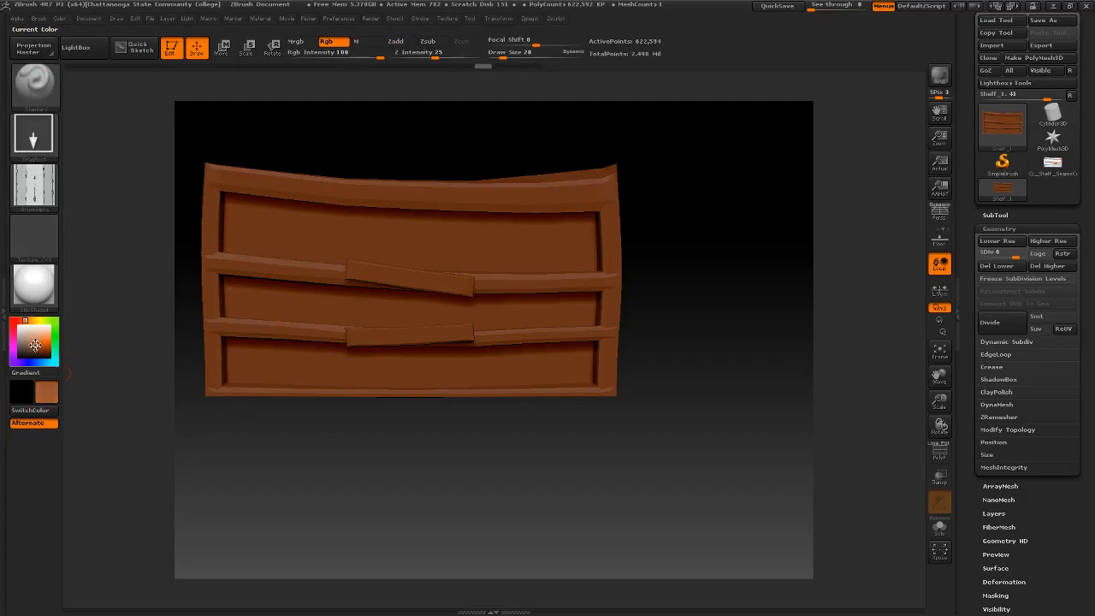
{"action": "left_click_drag", "start_coordinate": [282, 229], "coordinate": [517, 246]}
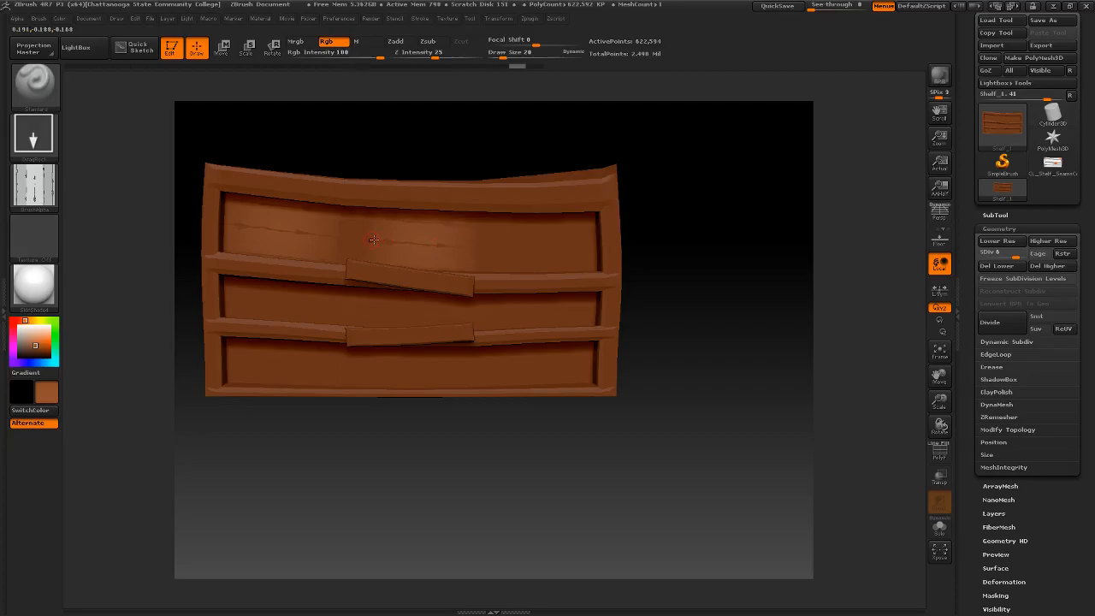
{"action": "left_click_drag", "start_coordinate": [342, 239], "coordinate": [381, 255]}
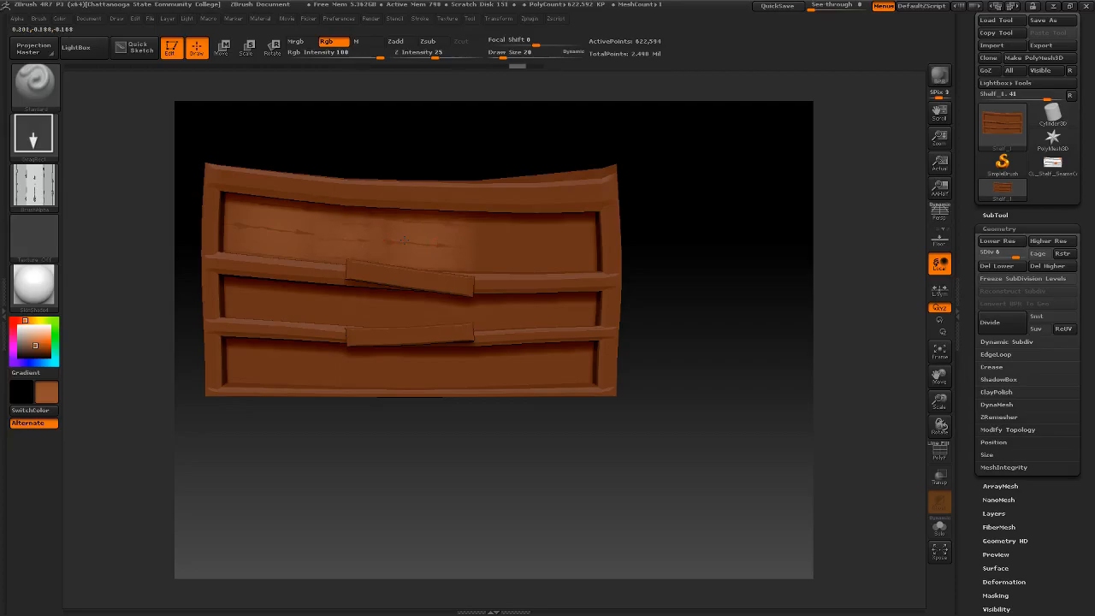
{"action": "key", "text": "ctrl+z"}
{"action": "key", "text": "ctrl+z"}
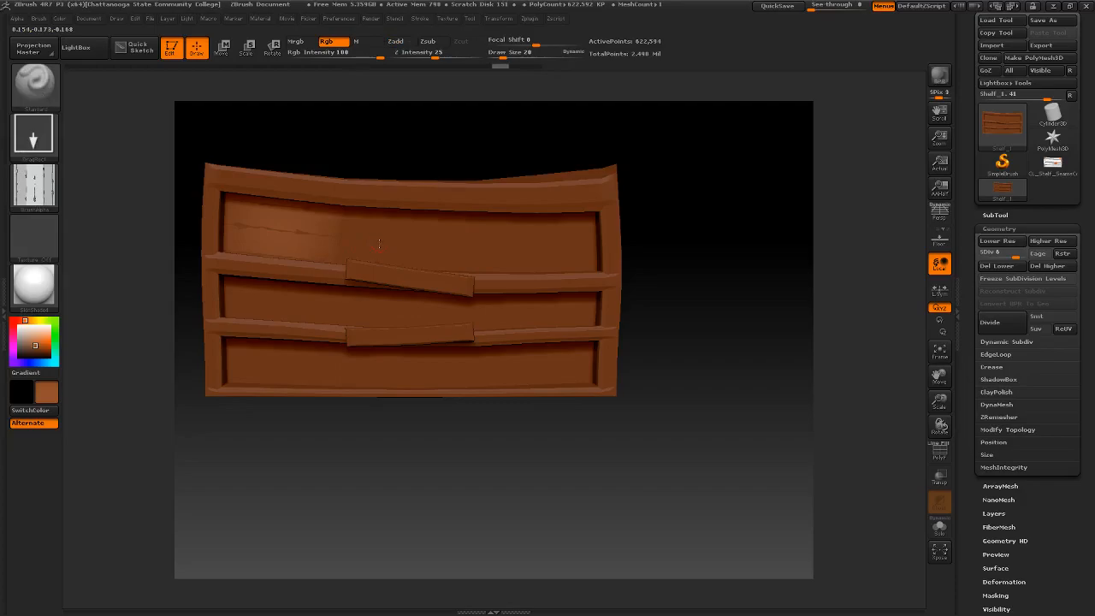
- Try filling the shelf's upper panel with side-by-side stamps of horizontal wood grain, and undo them
{"action": "left_click_drag", "start_coordinate": [379, 243], "coordinate": [378, 242]}
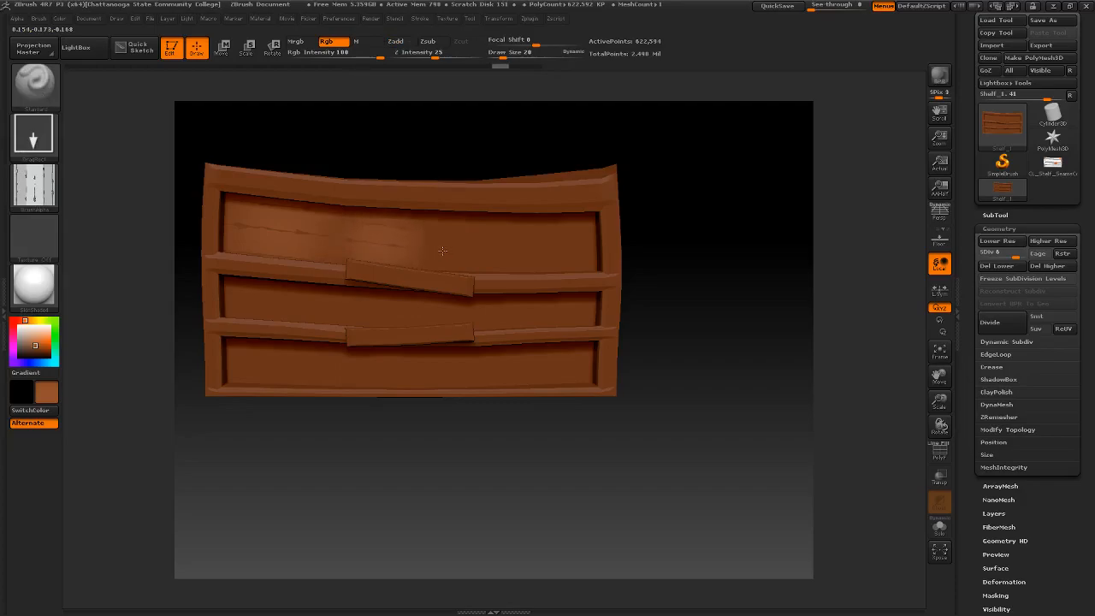
{"action": "mouse_move", "coordinate": [436, 251]}
{"action": "left_mouse_down"}
{"action": "mouse_move", "coordinate": [504, 237]}
{"action": "mouse_move", "coordinate": [631, 247]}
{"action": "left_mouse_up"}
{"action": "key", "text": "shift"}
{"action": "mouse_move", "coordinate": [561, 257]}
{"action": "left_mouse_down", "text": "shift"}
{"action": "mouse_move", "coordinate": [465, 252]}
{"action": "mouse_move", "coordinate": [476, 224]}
{"action": "left_mouse_up", "text": "shift"}
{"action": "mouse_move", "coordinate": [411, 248]}
{"action": "left_mouse_down", "text": "shift"}
{"action": "mouse_move", "coordinate": [415, 239]}
{"action": "mouse_move", "coordinate": [339, 227]}
{"action": "left_mouse_up", "text": "shift"}
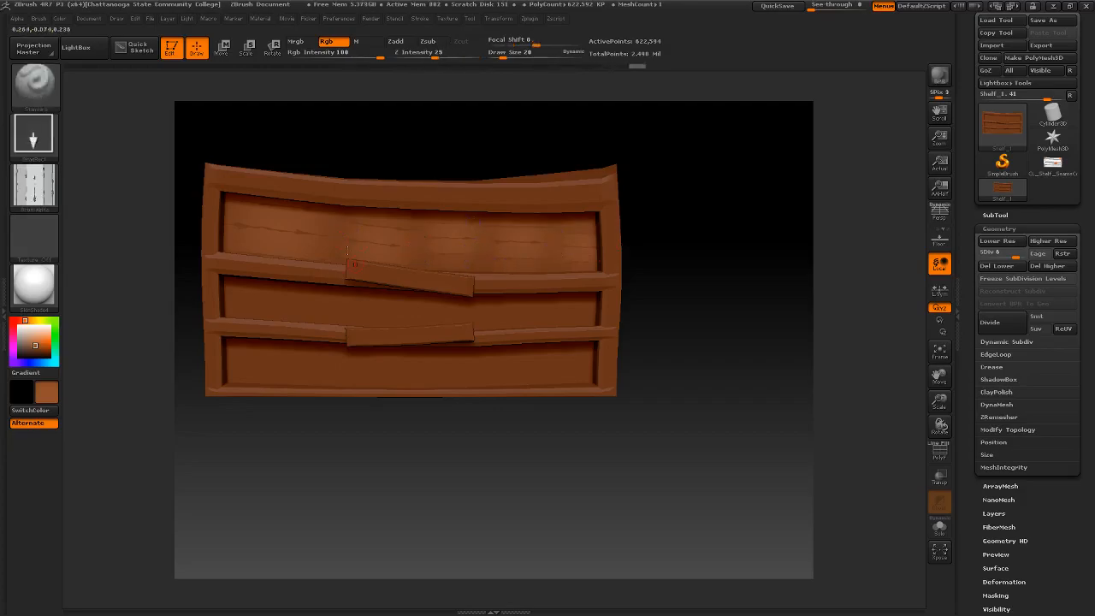
{"action": "left_click_drag", "start_coordinate": [632, 287], "coordinate": [645, 272], "text": "alt"}
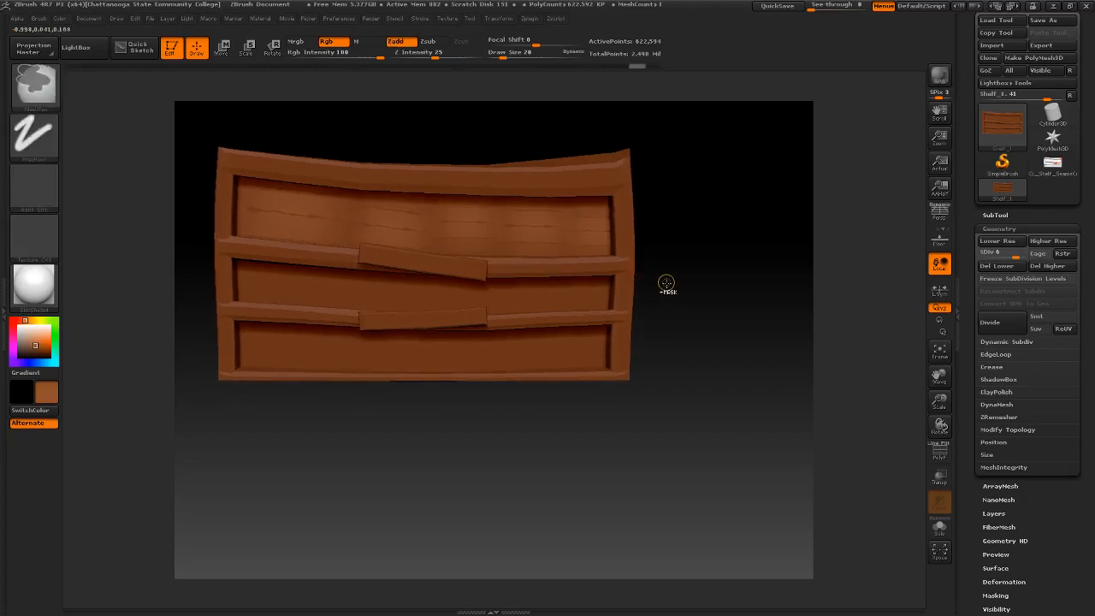
{"action": "key", "text": "ctrl+z"}
{"action": "key", "text": "ctrl+z"}
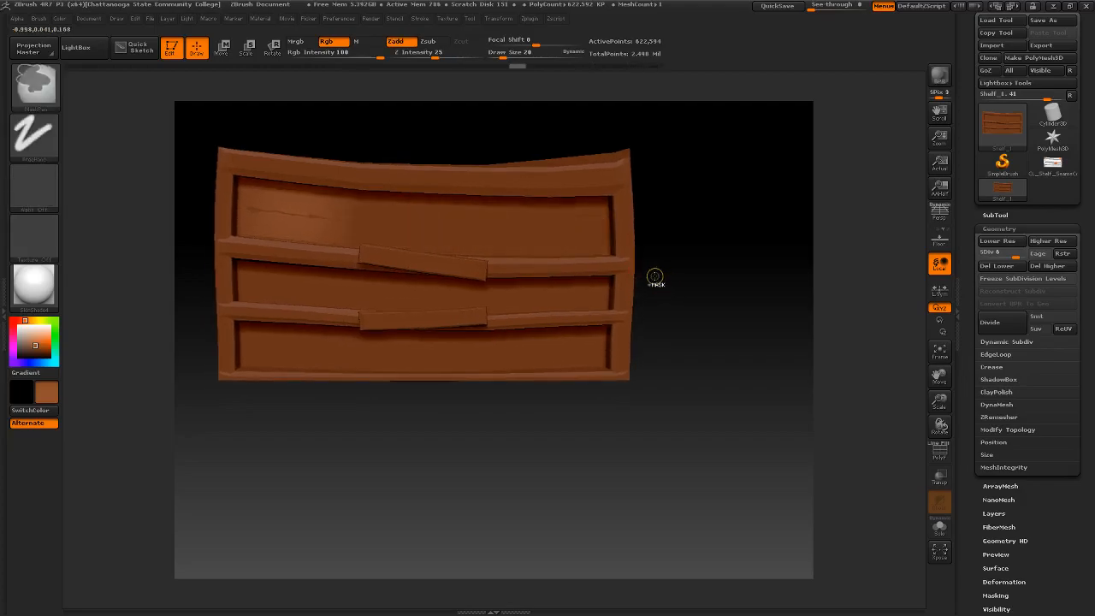
- Stamp the wood alpha in large overlapping vertical grain patterns across the shelf's front and back
{"action": "left_click_drag", "start_coordinate": [293, 365], "coordinate": [282, 192]}
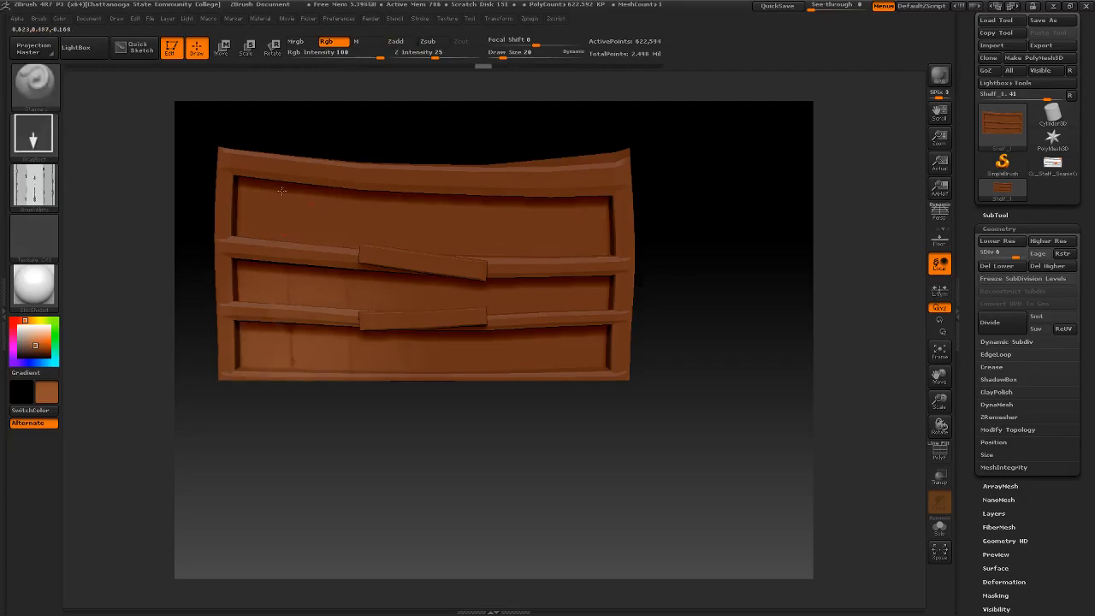
{"action": "key", "text": "ctrl+z"}
{"action": "mouse_move", "coordinate": [296, 306]}
{"action": "left_mouse_down"}
{"action": "mouse_move", "coordinate": [292, 122]}
{"action": "mouse_move", "coordinate": [306, 108]}
{"action": "left_mouse_up"}
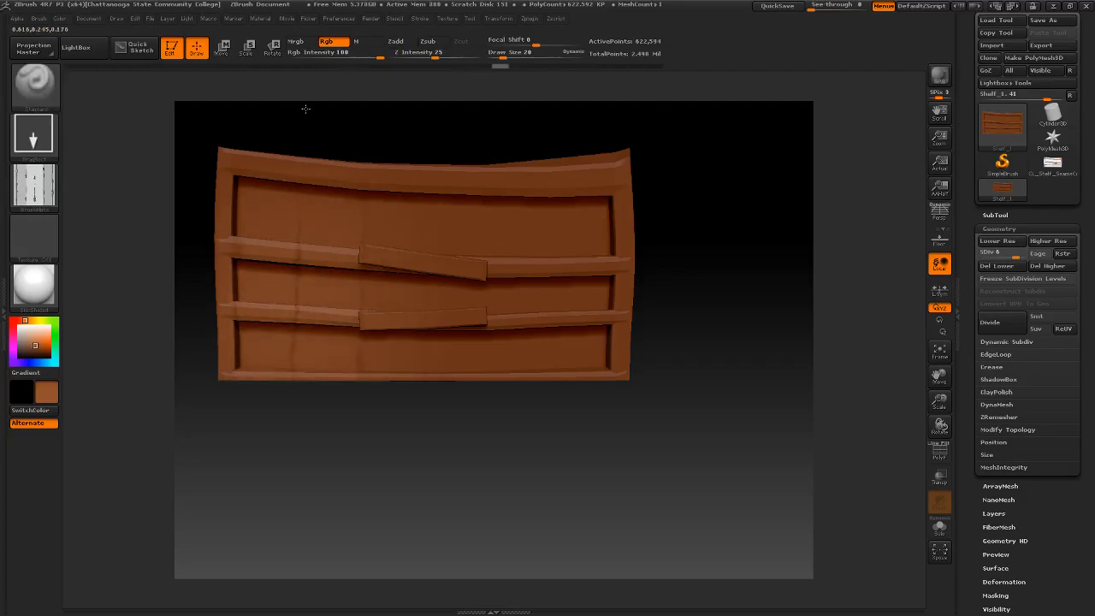
{"action": "key", "text": "ctrl+z"}
{"action": "left_click_drag", "start_coordinate": [294, 282], "coordinate": [303, 128]}
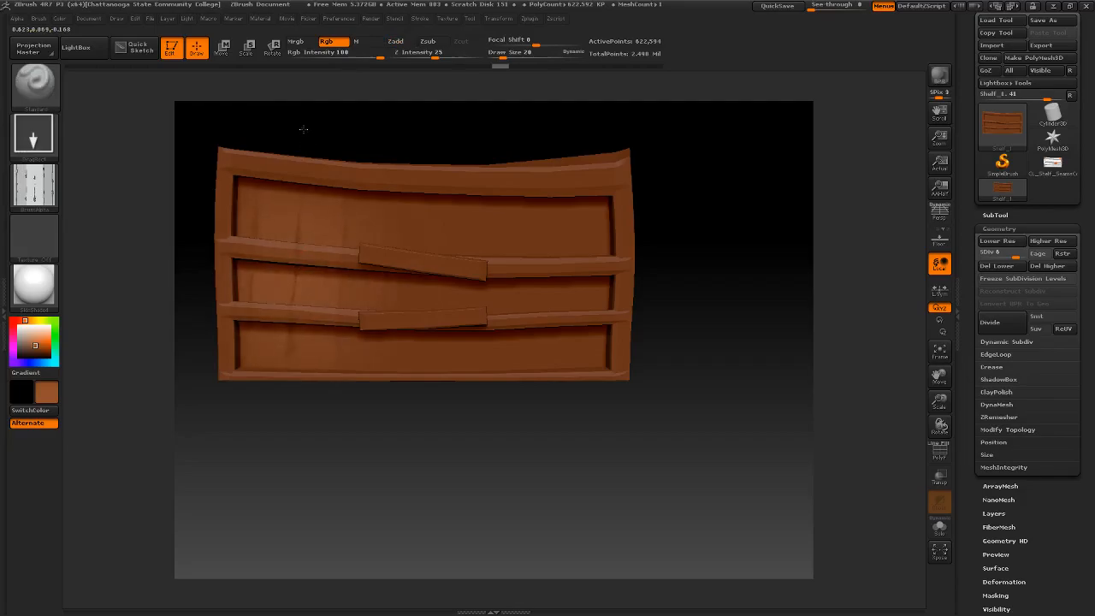
{"action": "left_click_drag", "start_coordinate": [563, 302], "coordinate": [521, 139]}
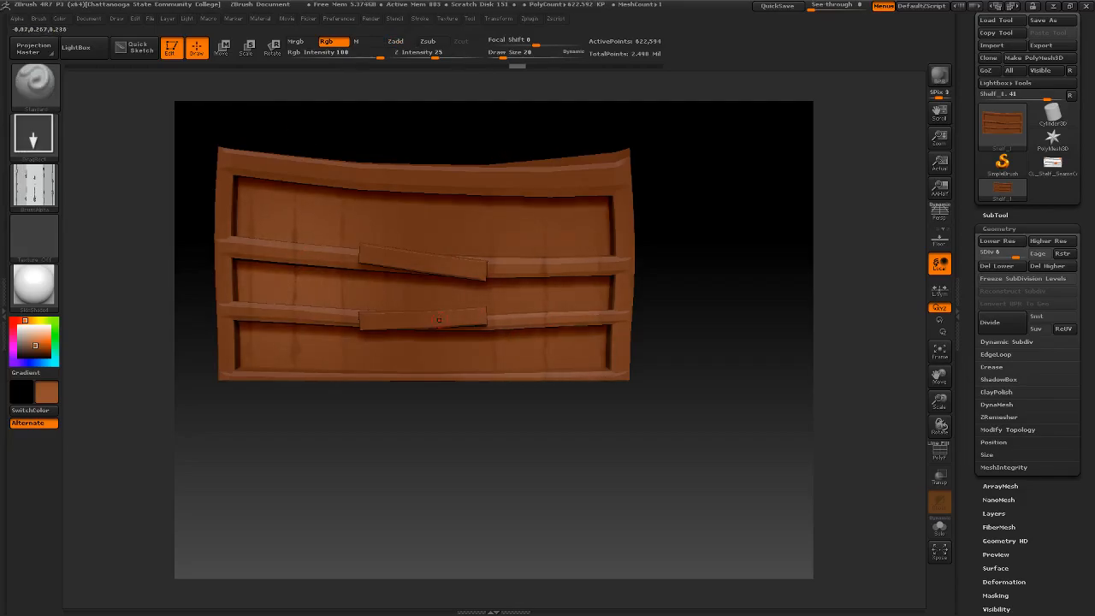
{"action": "left_click_drag", "start_coordinate": [432, 282], "coordinate": [435, 147]}
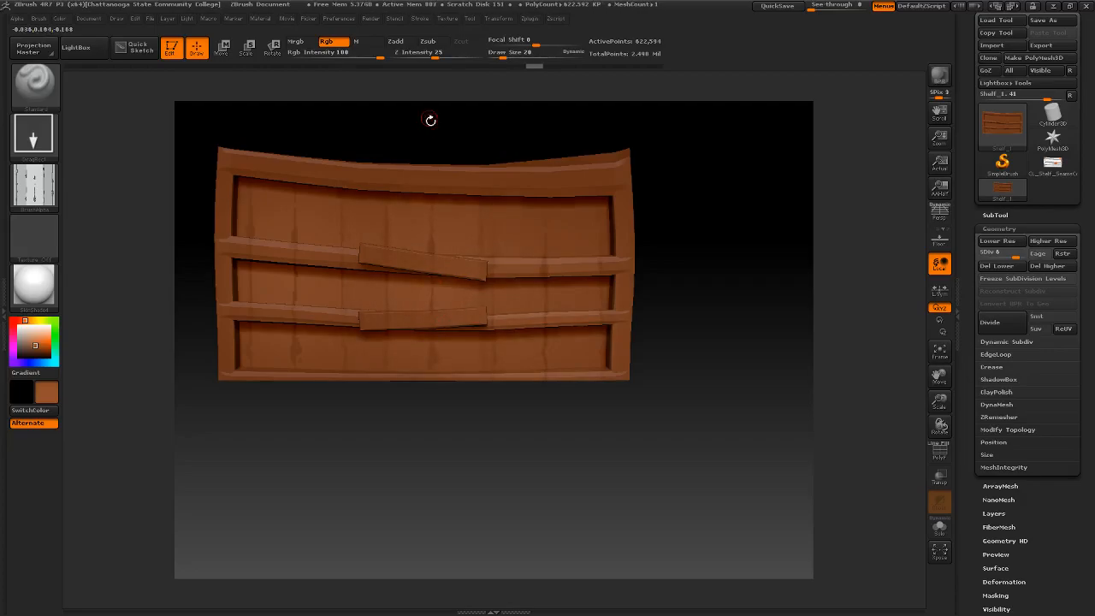
{"action": "left_click_drag", "start_coordinate": [691, 340], "coordinate": [725, 375]}
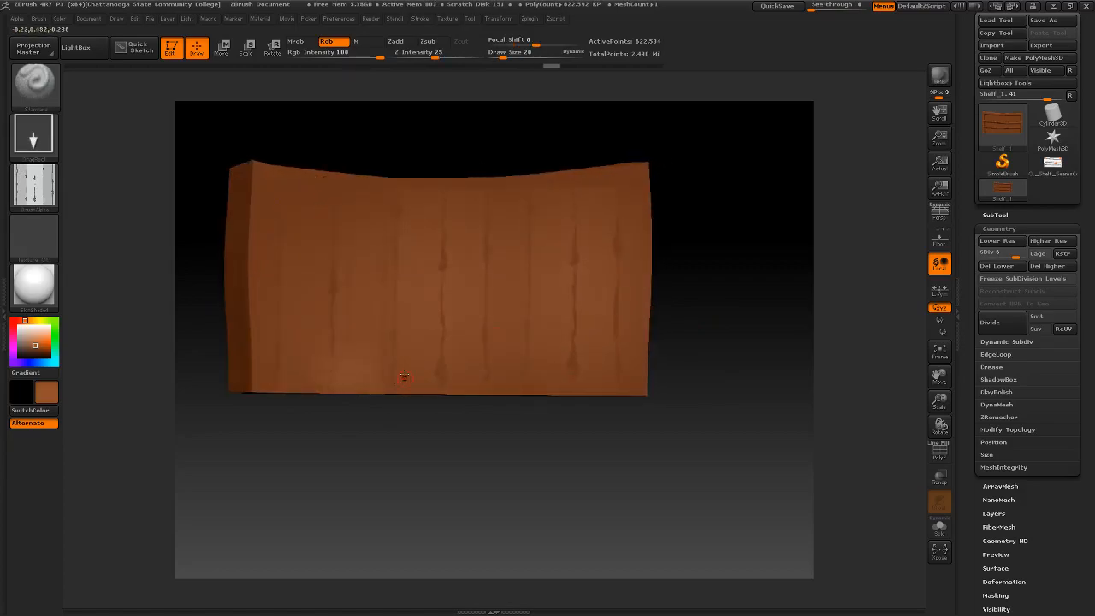
{"action": "left_click_drag", "start_coordinate": [377, 409], "coordinate": [706, 267]}
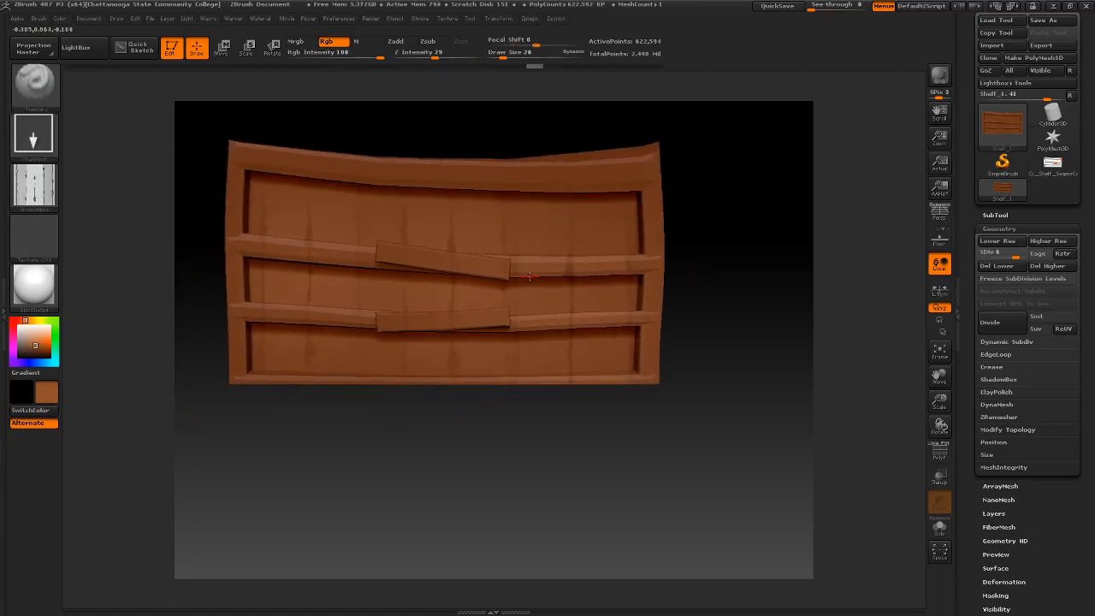
- Set the Z Intensity to 100 and stamp horizontal wood grain along the shelf's top rail
{"action": "left_click", "coordinate": [32, 188]}
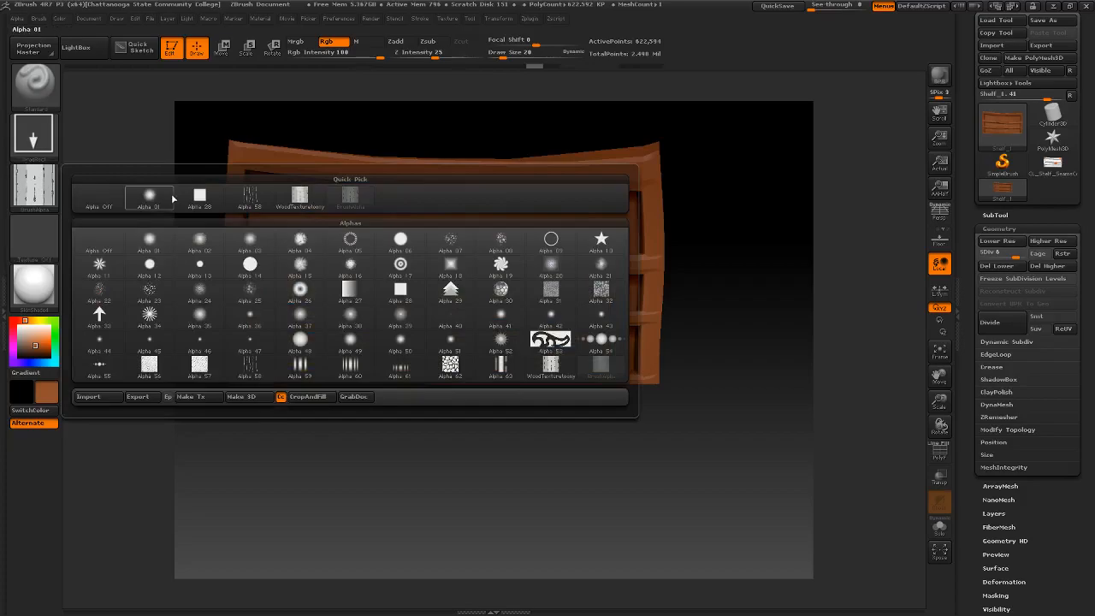
{"action": "mouse_move", "coordinate": [31, 196]}
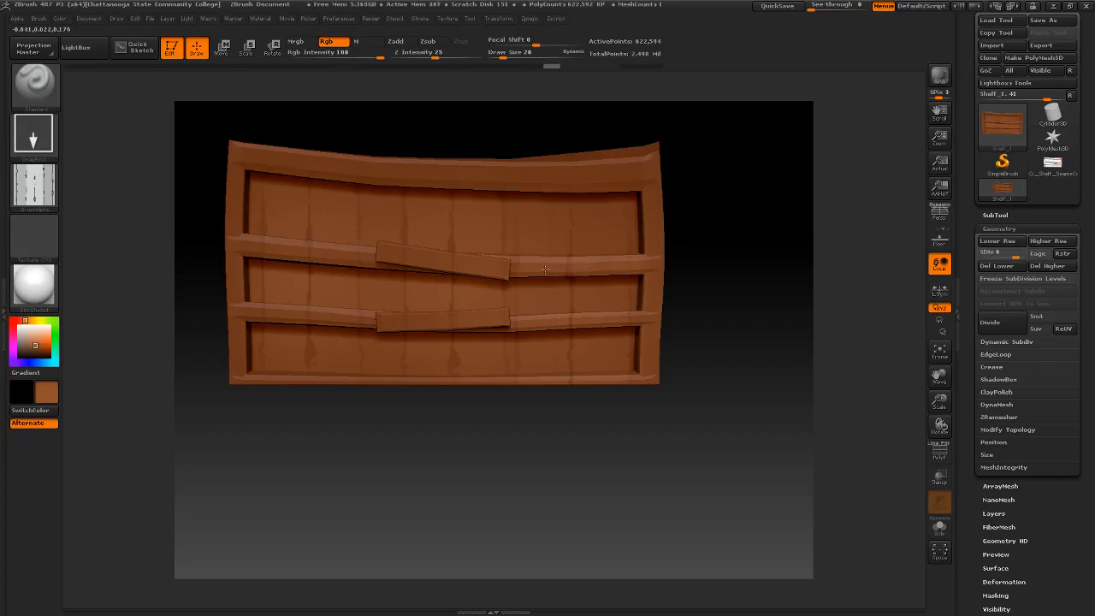
{"action": "key", "text": "space"}
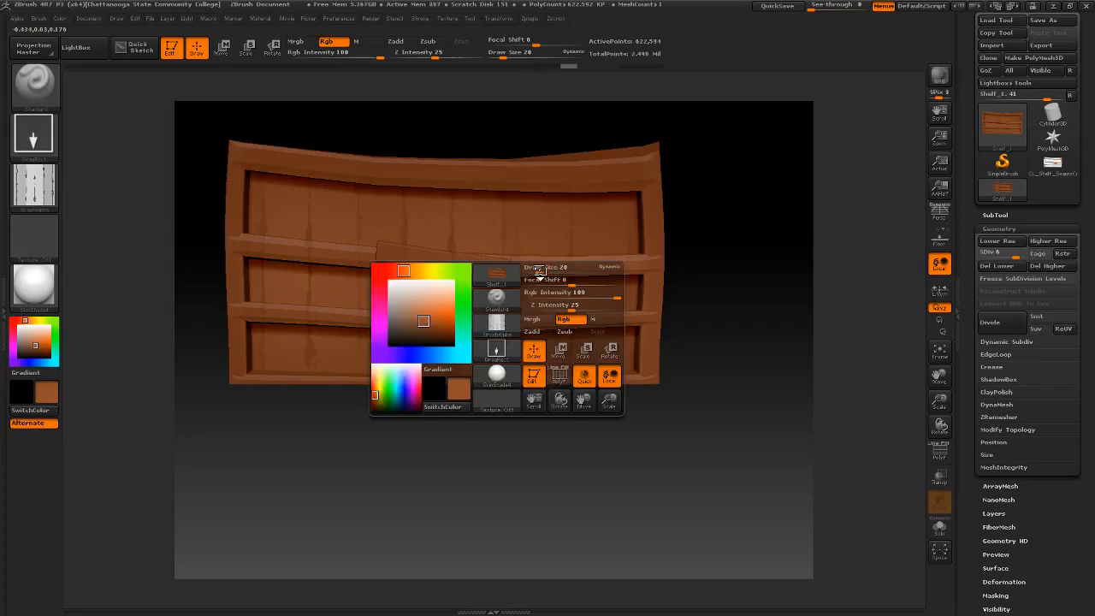
{"action": "left_click_drag", "start_coordinate": [572, 308], "coordinate": [627, 310]}
{"action": "left_click_drag", "start_coordinate": [513, 263], "coordinate": [513, 264]}
{"action": "left_click_drag", "start_coordinate": [605, 173], "coordinate": [566, 176]}
{"action": "mouse_move", "coordinate": [639, 174]}
{"action": "left_mouse_down"}
{"action": "mouse_move", "coordinate": [315, 167]}
{"action": "mouse_move", "coordinate": [241, 148]}
{"action": "mouse_move", "coordinate": [302, 161]}
{"action": "left_mouse_up"}
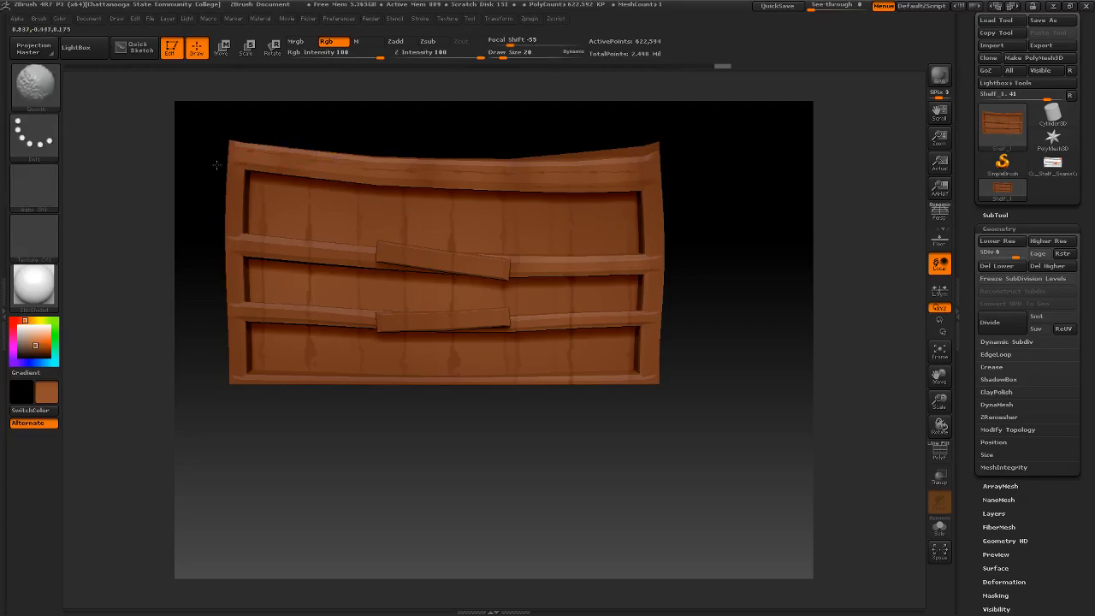
{"action": "left_click_drag", "start_coordinate": [444, 180], "coordinate": [520, 180], "text": "shift"}
- Stamp wood grain along the shelf's horizontal dividers, redoing the unwanted stamp
{"action": "mouse_move", "coordinate": [729, 284]}
{"action": "left_mouse_down"}
{"action": "mouse_move", "coordinate": [706, 279]}
{"action": "mouse_move", "coordinate": [723, 275]}
{"action": "mouse_move", "coordinate": [672, 285]}
{"action": "left_mouse_up"}
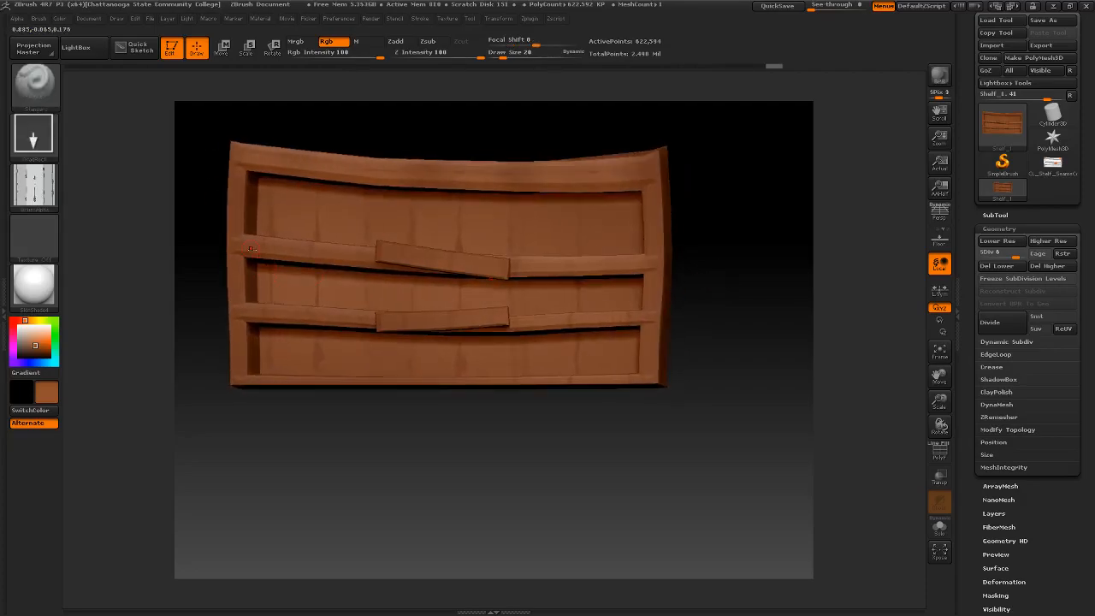
{"action": "left_click_drag", "start_coordinate": [332, 250], "coordinate": [333, 248]}
{"action": "key", "text": "ctrl+z"}
{"action": "left_click_drag", "start_coordinate": [241, 314], "coordinate": [301, 314]}
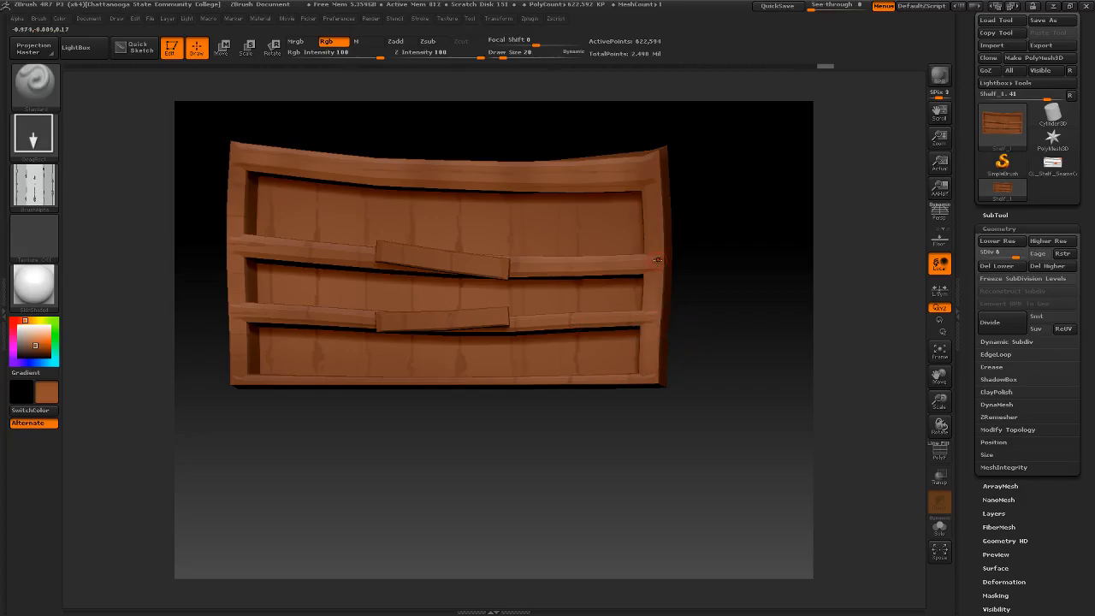
{"action": "key", "text": "b"}
{"action": "key", "text": "m"}
{"action": "key", "text": "v"}
{"action": "key", "text": "ctrl+z"}
{"action": "key", "text": "ctrl+shift+z"}
{"action": "key", "text": "ctrl+shift+z"}
{"action": "mouse_move", "coordinate": [753, 300]}
{"action": "left_mouse_down"}
{"action": "mouse_move", "coordinate": [667, 302]}
{"action": "mouse_move", "coordinate": [758, 308]}
{"action": "left_mouse_up"}
{"action": "left_click_drag", "start_coordinate": [702, 332], "coordinate": [731, 346], "text": "alt"}
{"action": "left_click_drag", "start_coordinate": [775, 388], "coordinate": [760, 398], "text": "shift"}
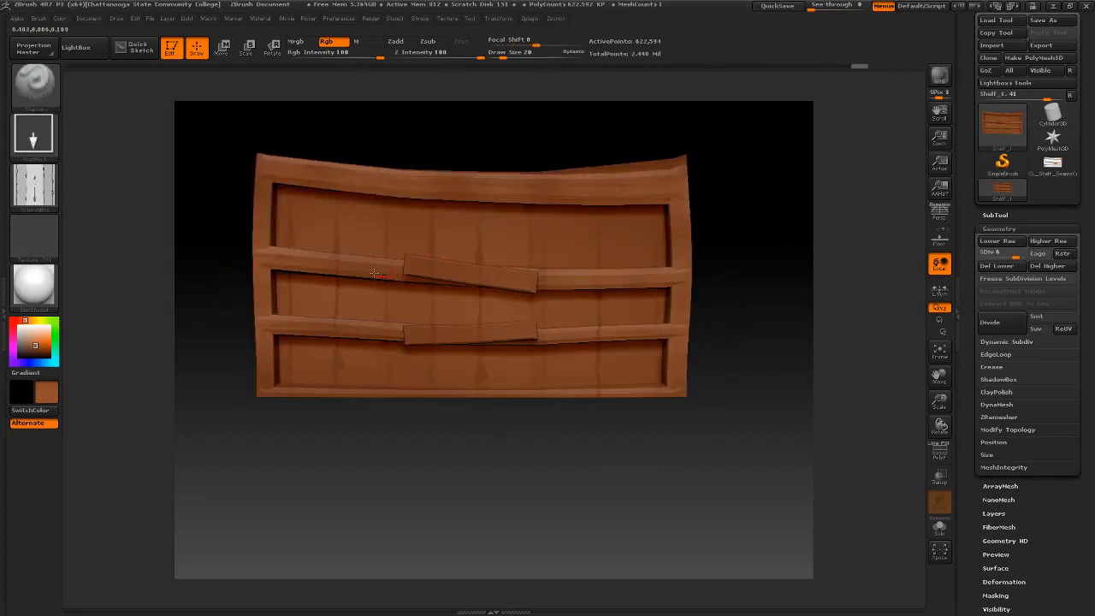
- Try Alpha 58 as the brush alpha in place of the wood image
{"action": "mouse_move", "coordinate": [39, 174]}
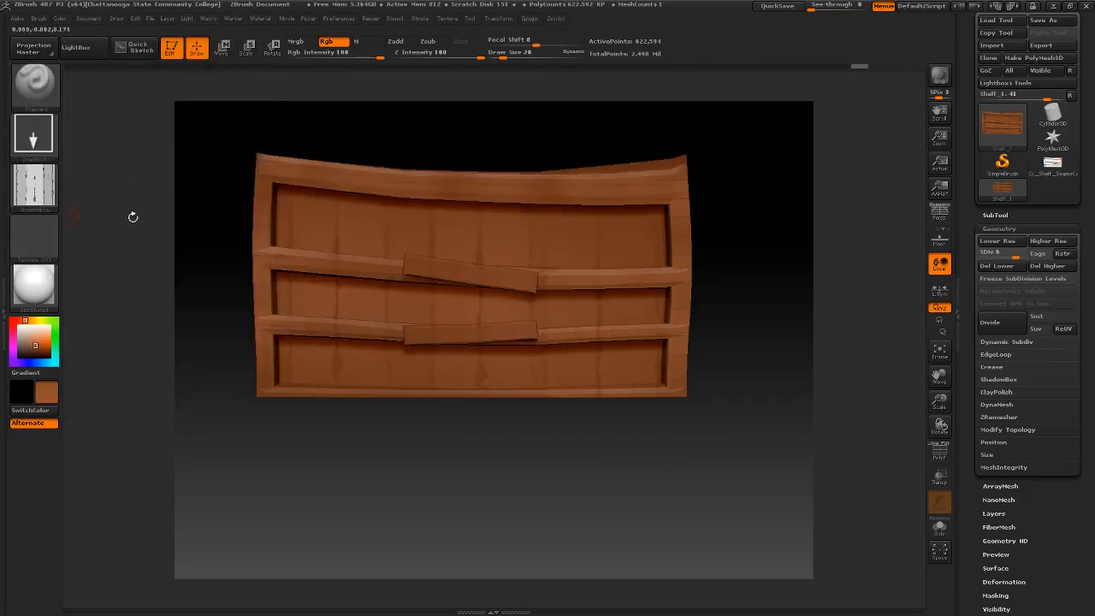
{"action": "left_click", "coordinate": [36, 192]}
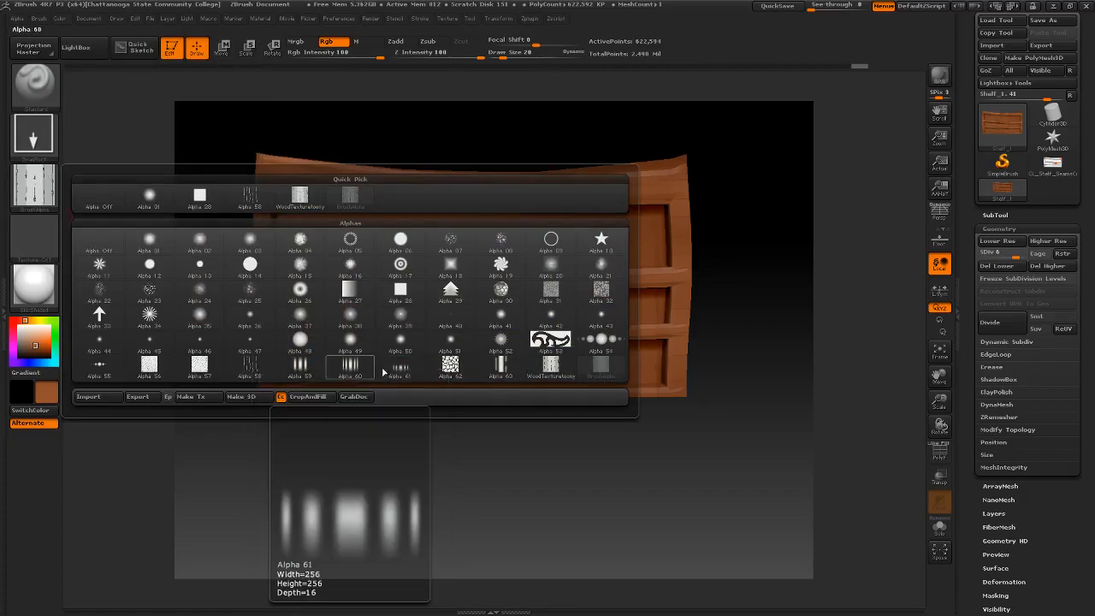
{"action": "left_click", "coordinate": [257, 197]}
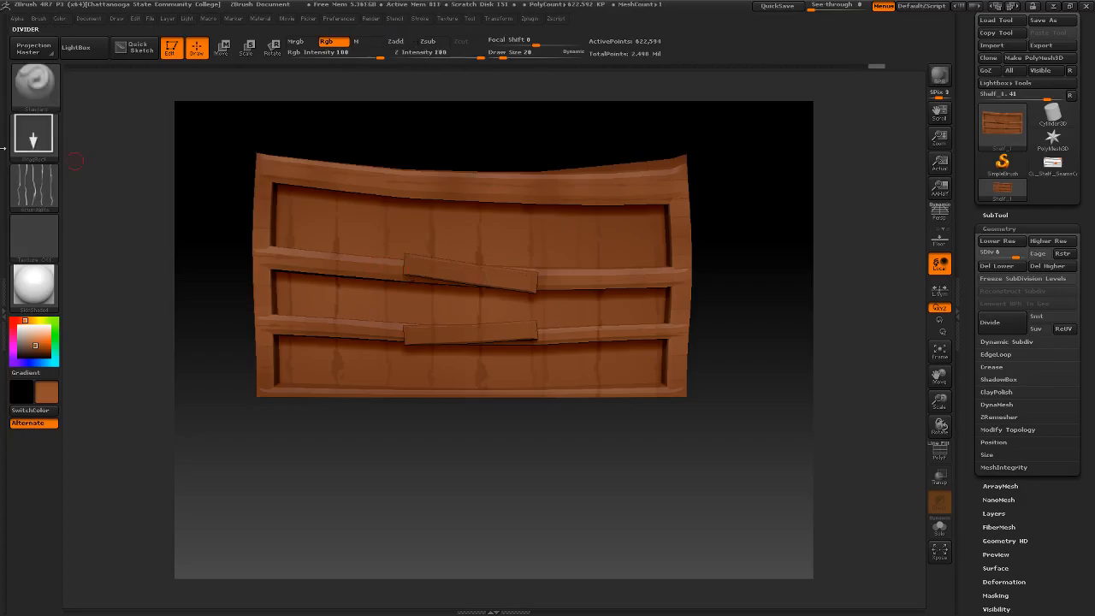
- Set the brush's stroke type to Dots and turn its alpha off
{"action": "left_click", "coordinate": [34, 135]}
{"action": "left_click", "coordinate": [99, 147]}
{"action": "left_click", "coordinate": [51, 187]}
{"action": "left_click", "coordinate": [106, 196]}
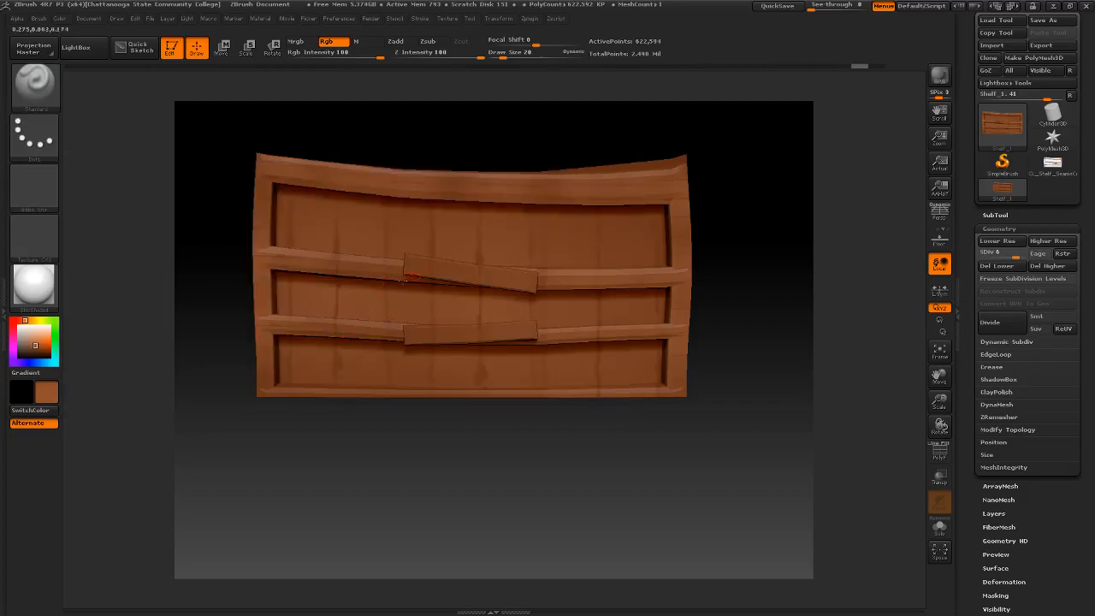
- Pick a darker brown and brush shading around the shelf's two crooked center boards
{"action": "left_click", "coordinate": [36, 336]}
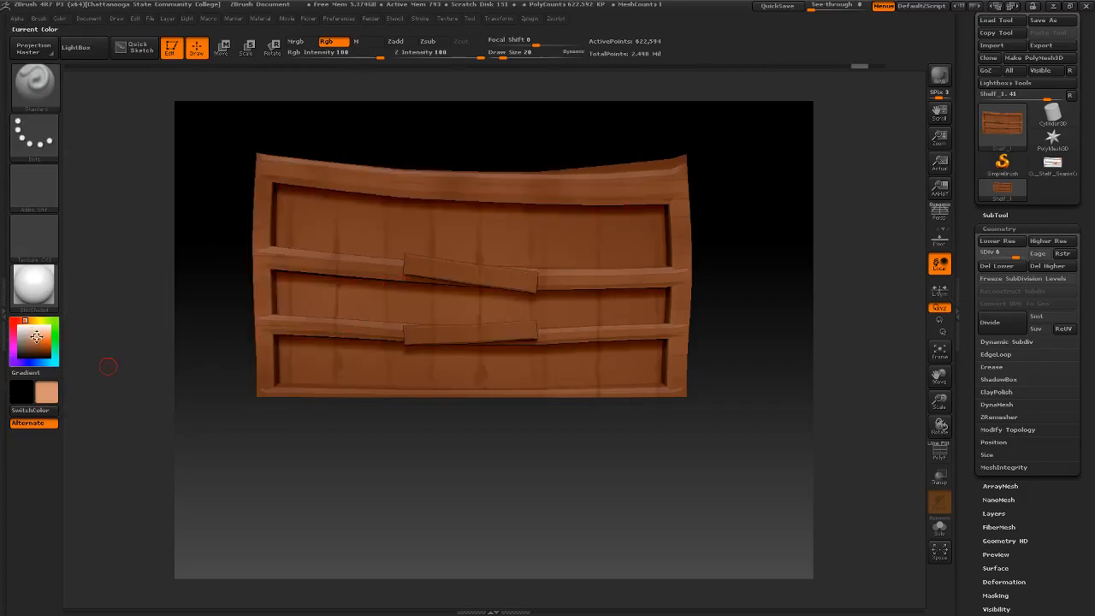
{"action": "left_click_drag", "start_coordinate": [36, 336], "coordinate": [427, 270]}
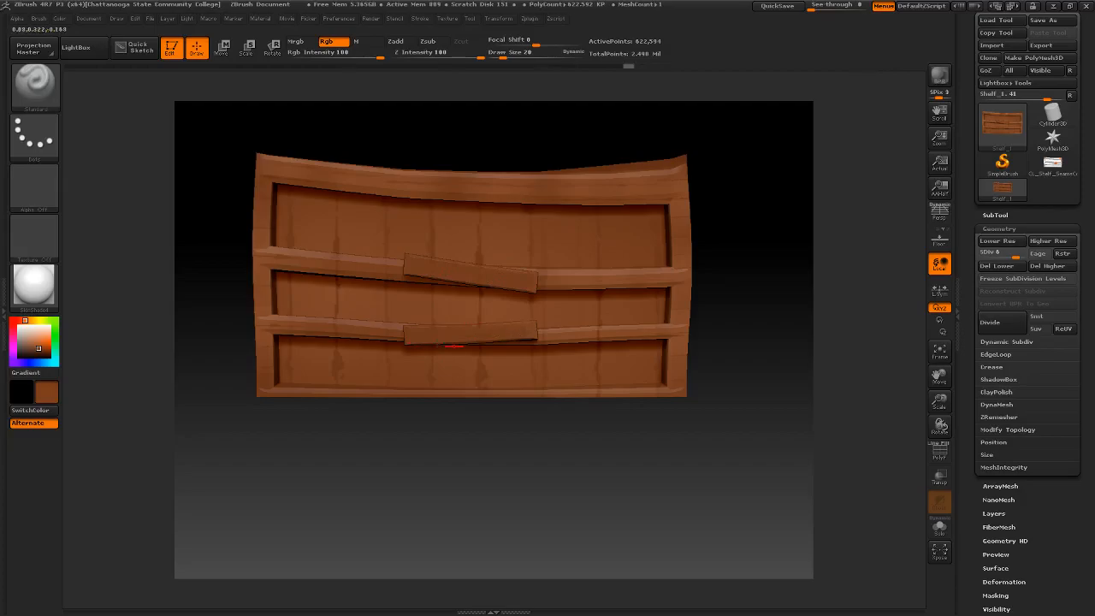
{"action": "left_click_drag", "start_coordinate": [562, 483], "coordinate": [503, 465]}
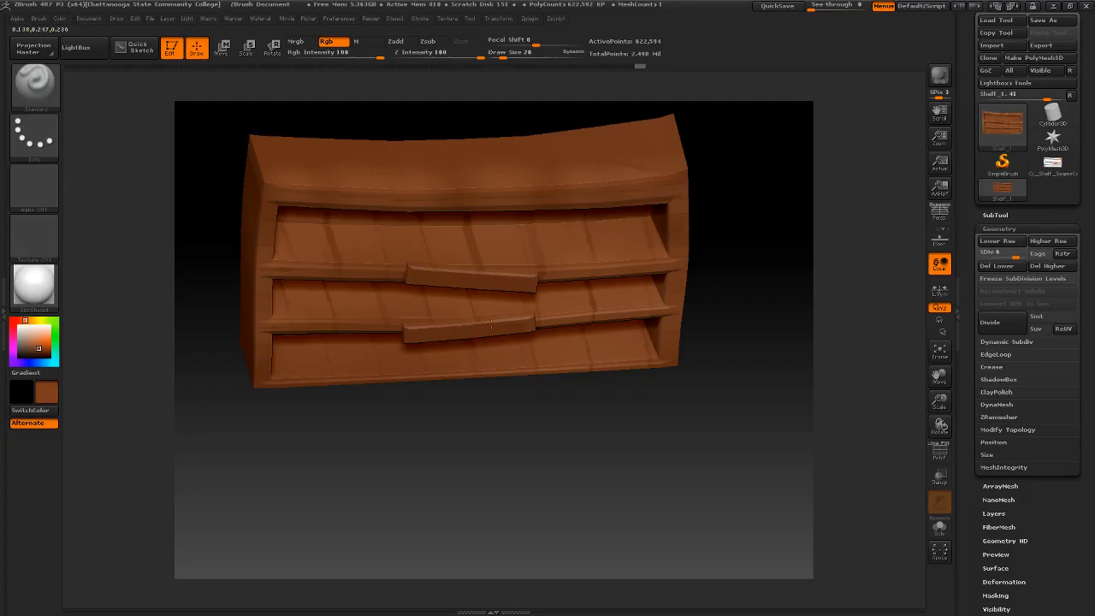
{"action": "left_click_drag", "start_coordinate": [565, 439], "coordinate": [522, 384]}
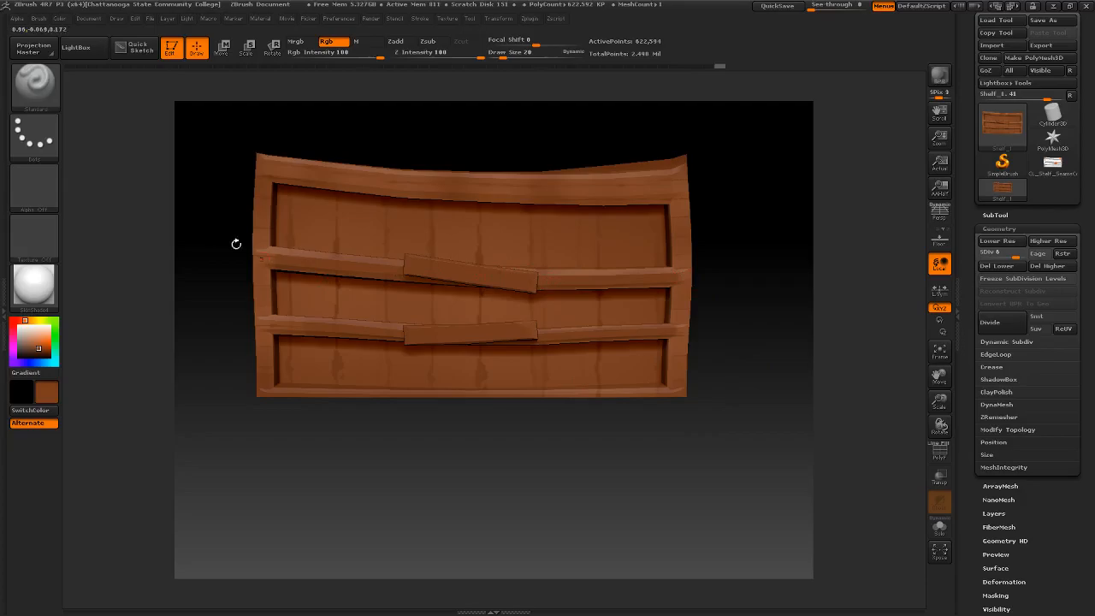
- Pick a medium brown, touch up the left end of the upper divider, and brush along the shelf's bottom edge
{"action": "mouse_move", "coordinate": [22, 337]}
{"action": "left_mouse_down"}
{"action": "mouse_move", "coordinate": [244, 288]}
{"action": "mouse_move", "coordinate": [269, 265]}
{"action": "left_mouse_up"}
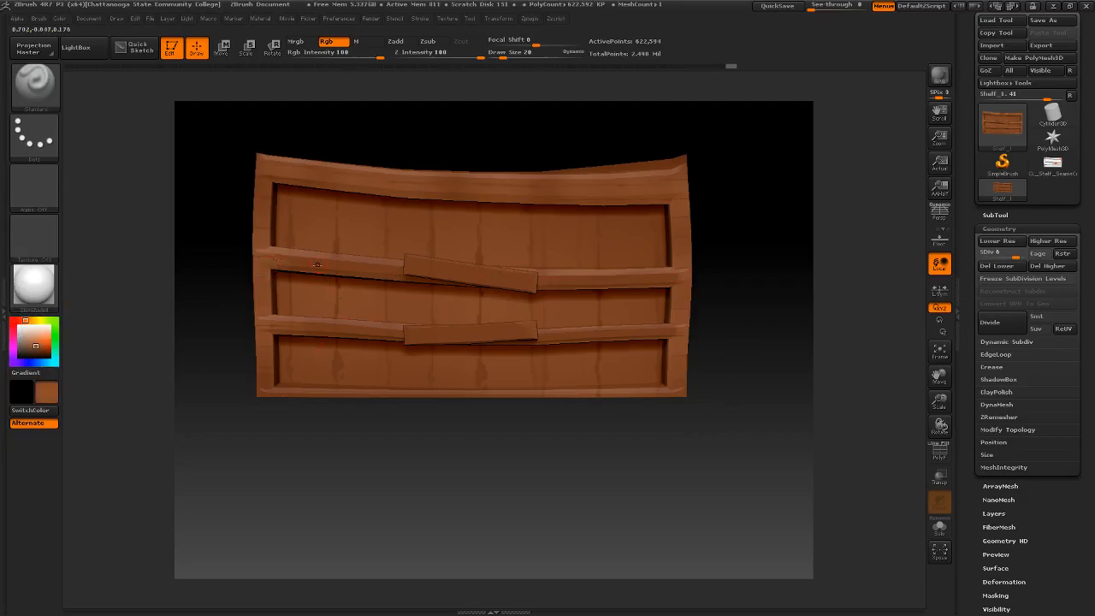
{"action": "key", "text": "shift"}
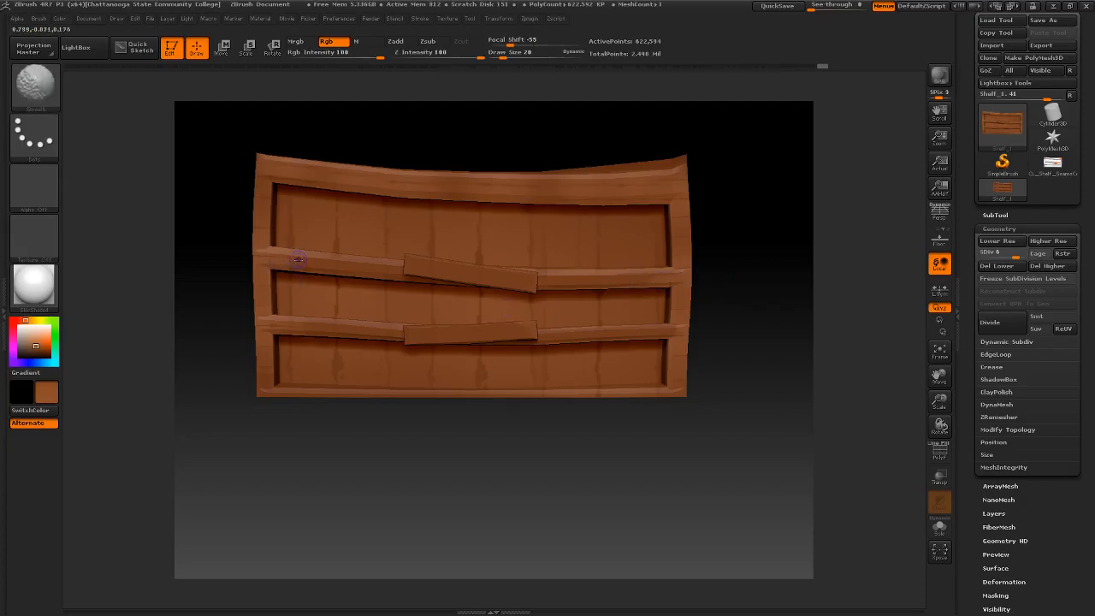
{"action": "left_click_drag", "start_coordinate": [613, 442], "coordinate": [622, 442]}
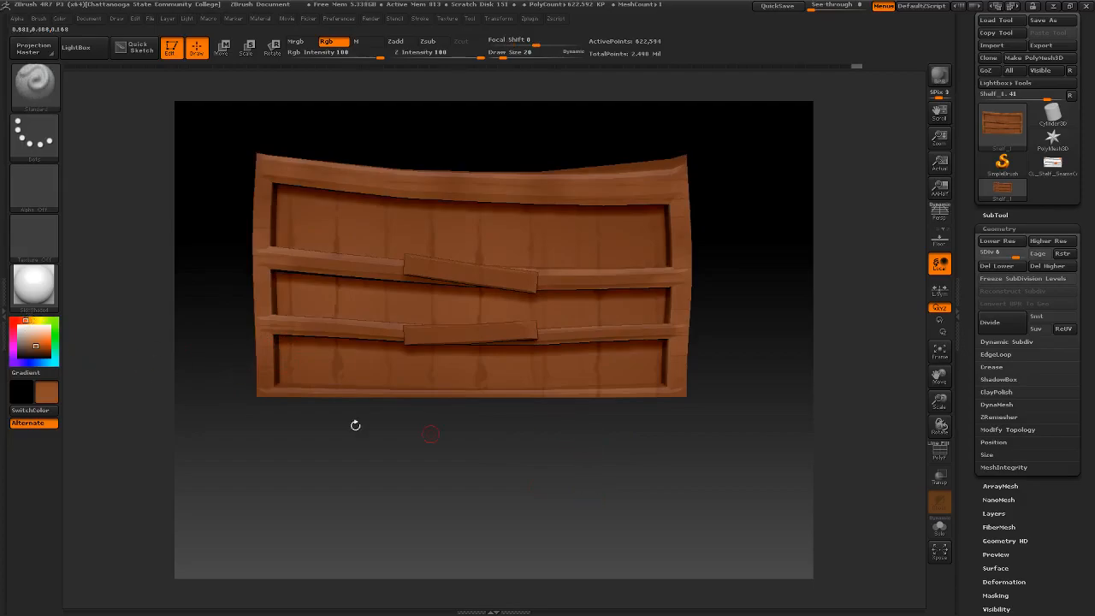
{"action": "left_click_drag", "start_coordinate": [324, 395], "coordinate": [599, 392]}
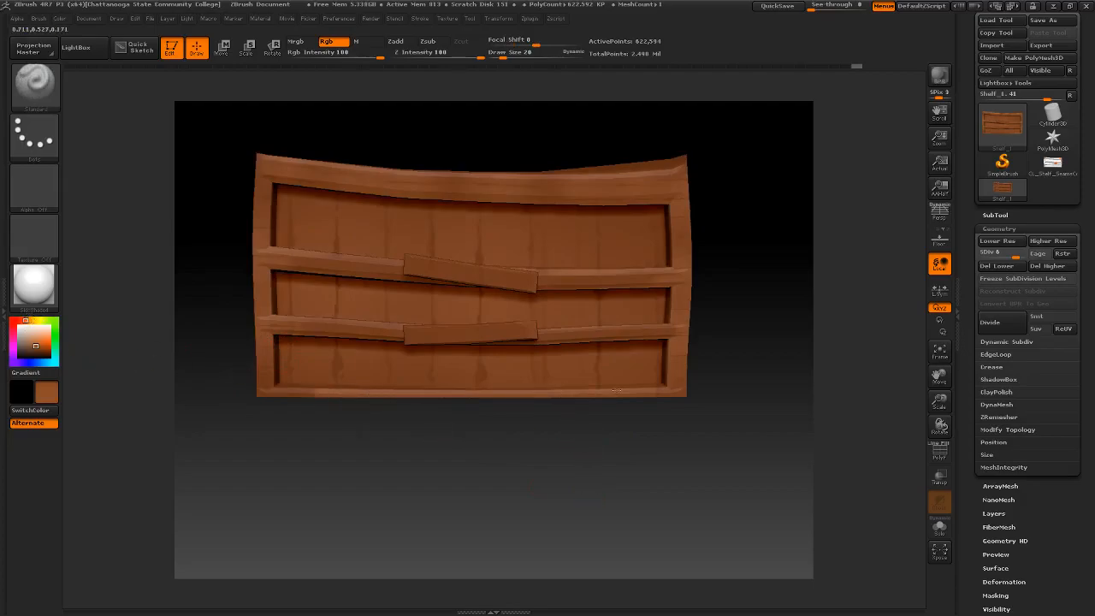
{"action": "left_click_drag", "start_coordinate": [325, 394], "coordinate": [282, 394]}
- Set the brush alpha to BrushAlpha and pick a lighter orange as the paint color
{"action": "left_click_drag", "start_coordinate": [396, 454], "coordinate": [435, 510]}
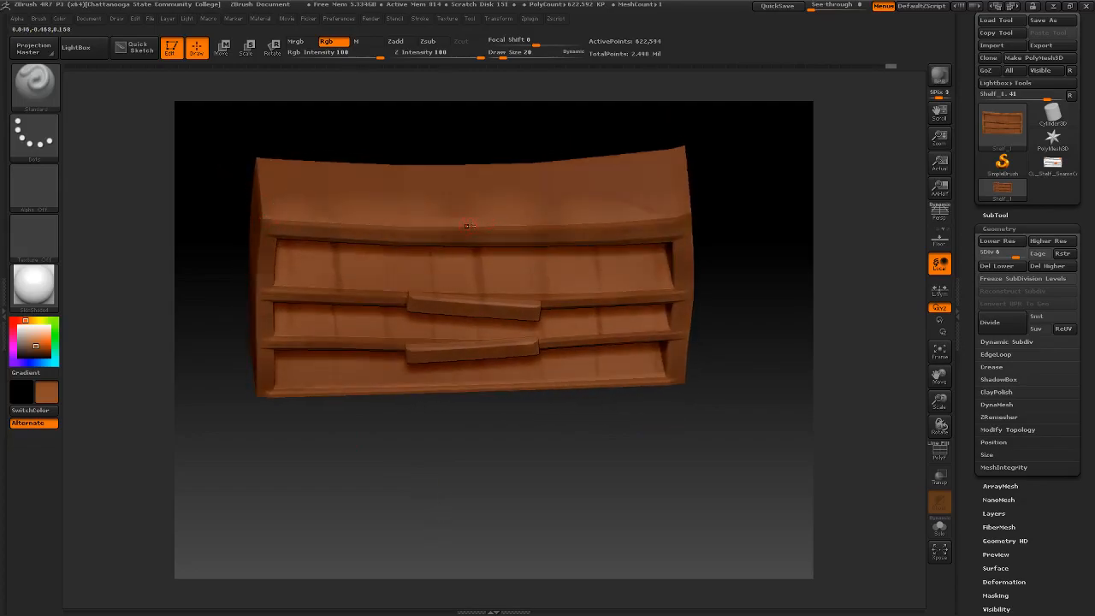
{"action": "left_click_drag", "start_coordinate": [766, 360], "coordinate": [778, 287]}
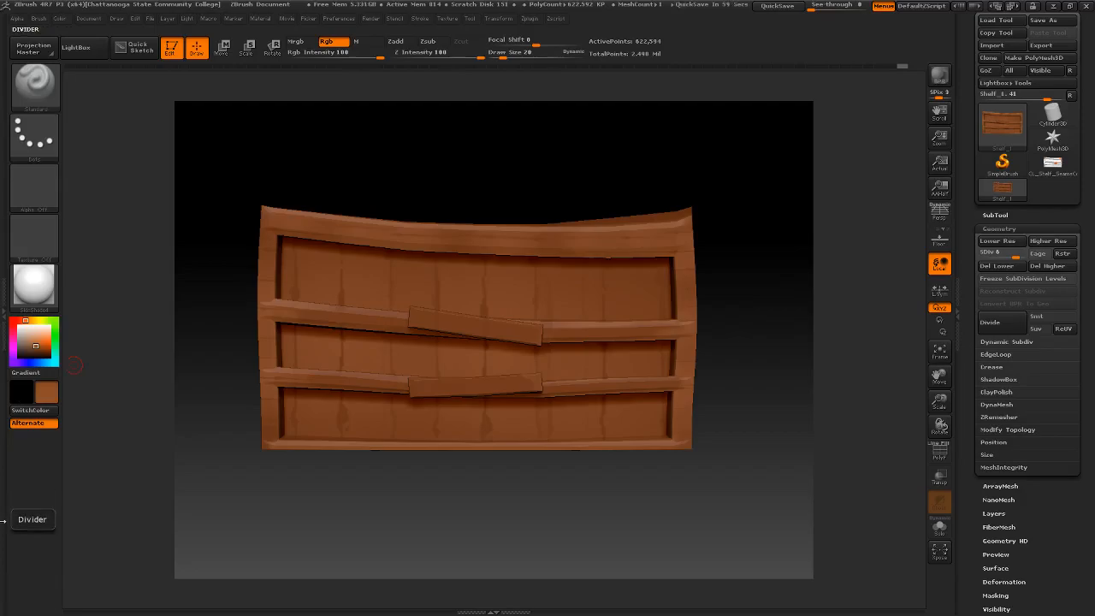
{"action": "mouse_move", "coordinate": [395, 310]}
{"action": "right_mouse_down"}
{"action": "mouse_move", "coordinate": [444, 309]}
{"action": "mouse_move", "coordinate": [419, 313]}
{"action": "mouse_move", "coordinate": [372, 356]}
{"action": "mouse_move", "coordinate": [335, 340]}
{"action": "mouse_move", "coordinate": [333, 323]}
{"action": "mouse_move", "coordinate": [590, 320]}
{"action": "mouse_move", "coordinate": [180, 240]}
{"action": "right_mouse_up"}
{"action": "mouse_move", "coordinate": [460, 268]}
{"action": "right_mouse_down", "text": "ctrl"}
{"action": "mouse_move", "coordinate": [516, 204]}
{"action": "mouse_move", "coordinate": [517, 222]}
{"action": "mouse_move", "coordinate": [469, 271]}
{"action": "right_mouse_up", "text": "ctrl"}
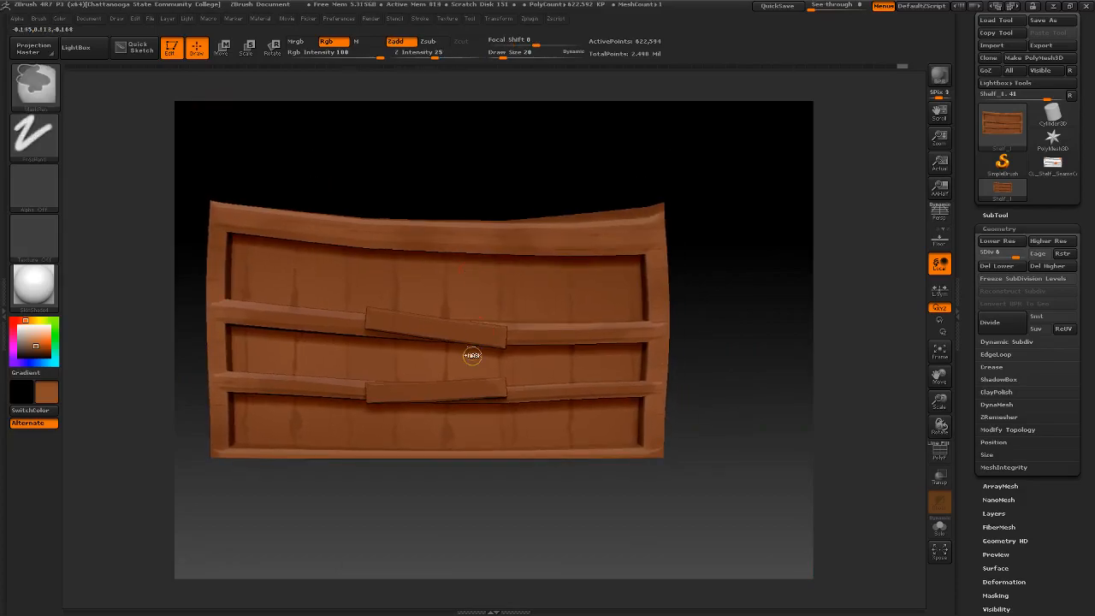
{"action": "right_click_drag", "start_coordinate": [465, 359], "coordinate": [462, 367], "text": "ctrl"}
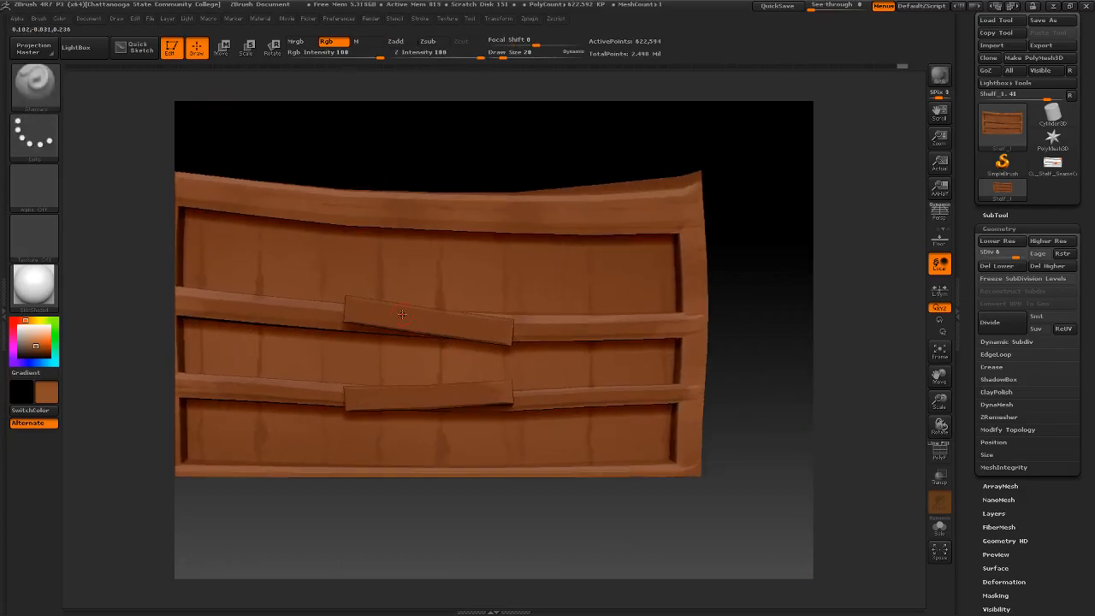
{"action": "right_click_drag", "start_coordinate": [402, 314], "coordinate": [496, 312], "text": "alt"}
{"action": "right_click_drag", "start_coordinate": [496, 312], "coordinate": [606, 325]}
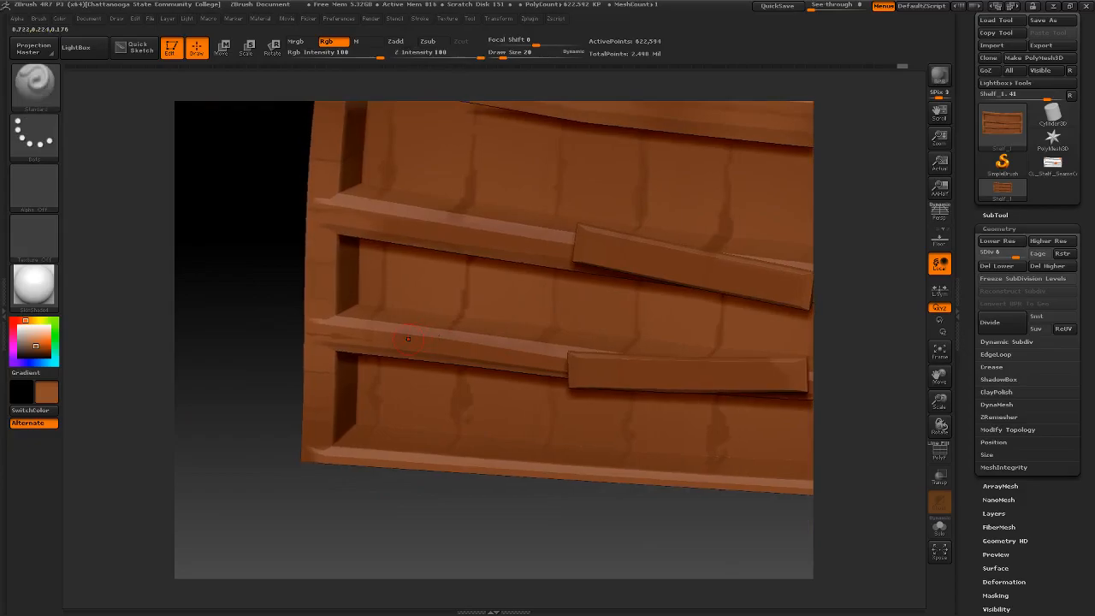
{"action": "left_click", "coordinate": [33, 176]}
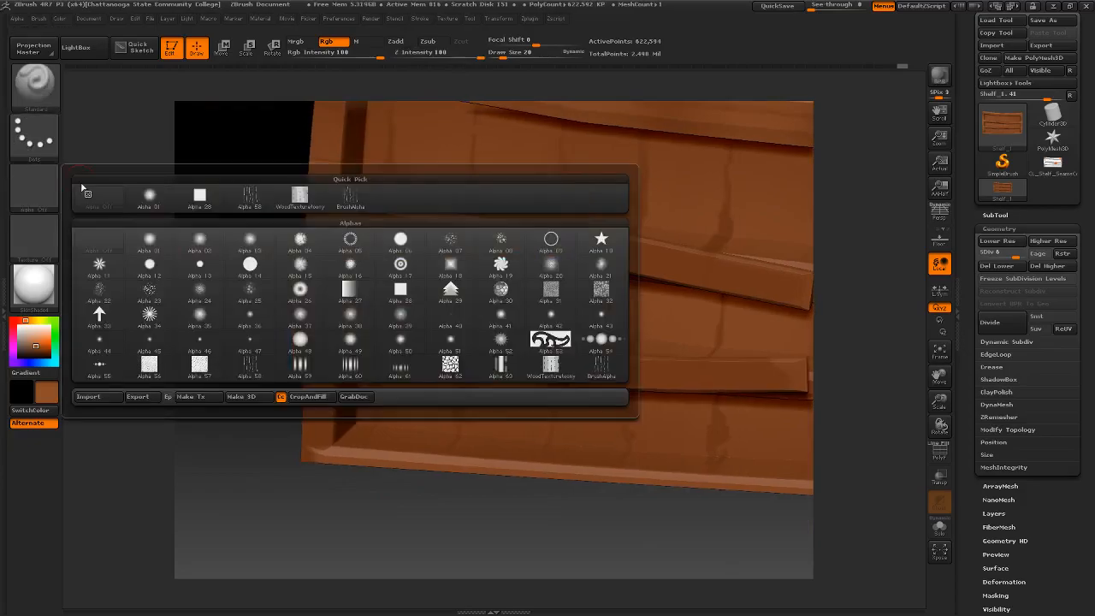
{"action": "left_click", "coordinate": [257, 204]}
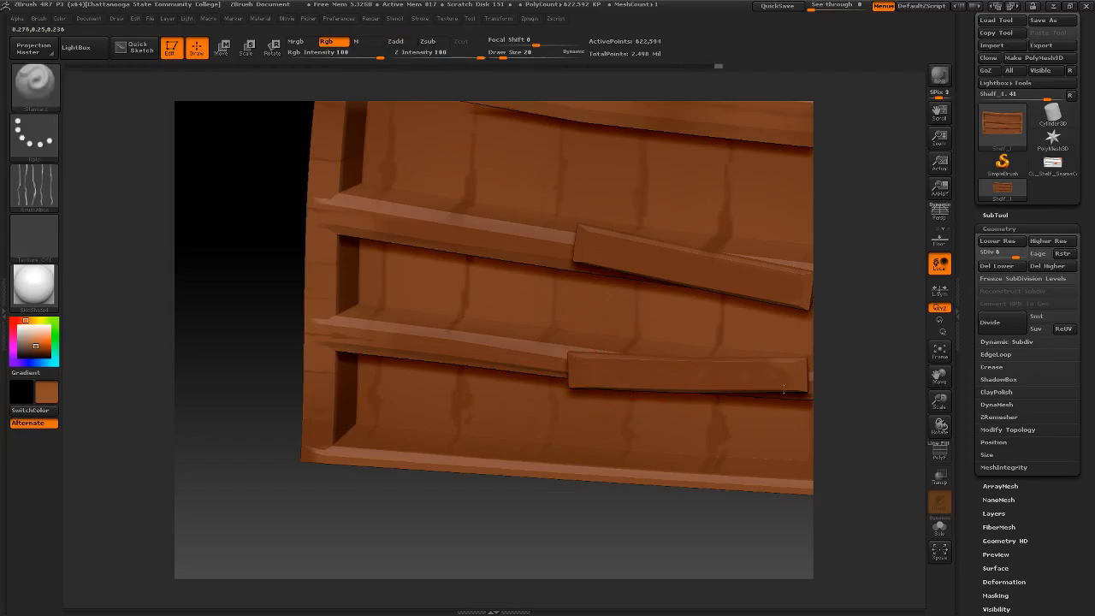
{"action": "right_click_drag", "start_coordinate": [675, 363], "coordinate": [564, 346], "text": "alt"}
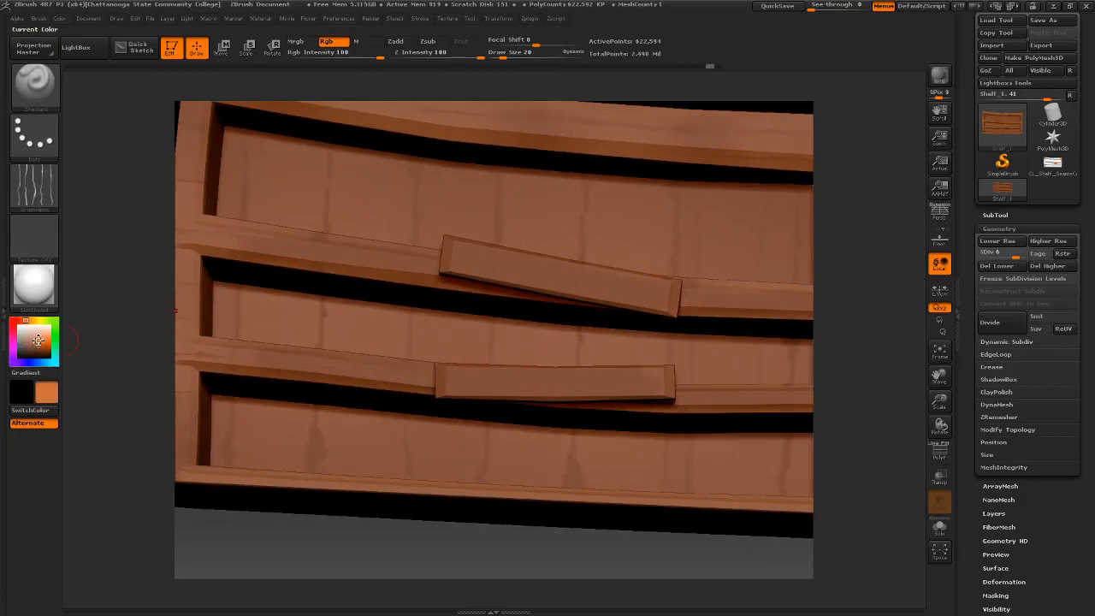
{"action": "right_click_drag", "start_coordinate": [435, 345], "coordinate": [504, 399]}
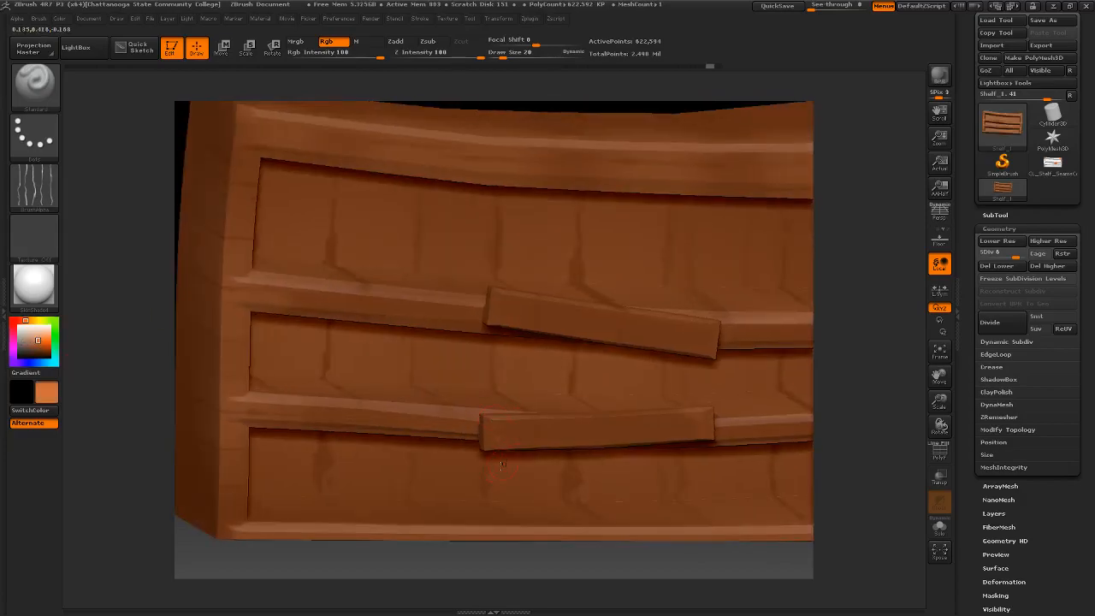
- Try orange grain strokes along the lower center board and undo them
{"action": "left_click_drag", "start_coordinate": [497, 444], "coordinate": [523, 446]}
{"action": "left_click_drag", "start_coordinate": [592, 432], "coordinate": [658, 429]}
{"action": "key", "text": "ctrl+z"}
{"action": "key", "text": "ctrl+z"}
- Set Draw Size to 37 and Focal Shift to -35, and brush orange grain along the lower center board
{"action": "key", "text": "space"}
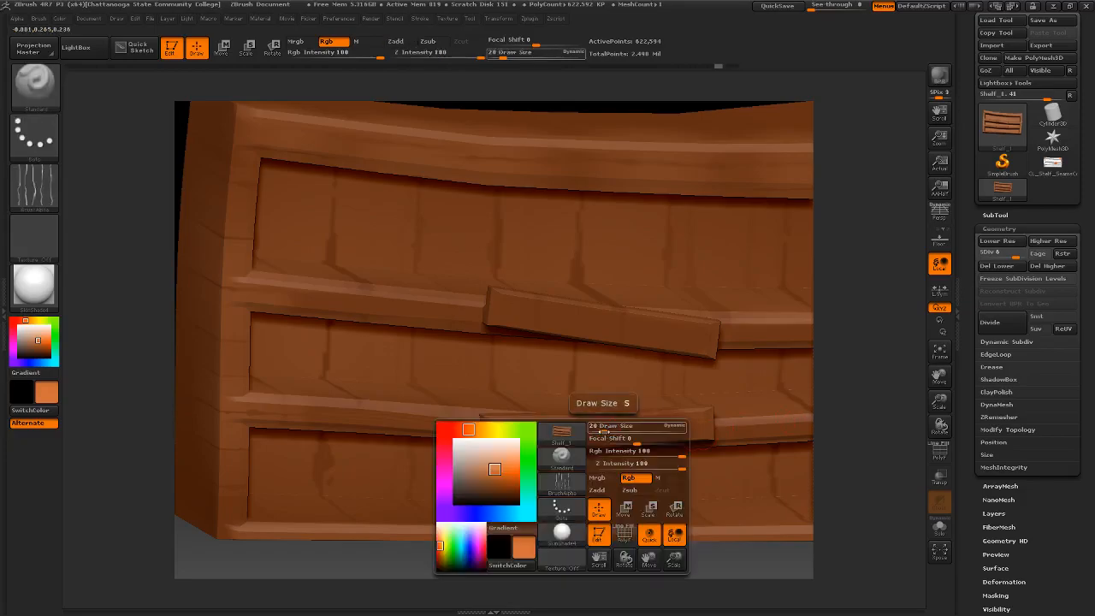
{"action": "left_click_drag", "start_coordinate": [501, 444], "coordinate": [629, 434]}
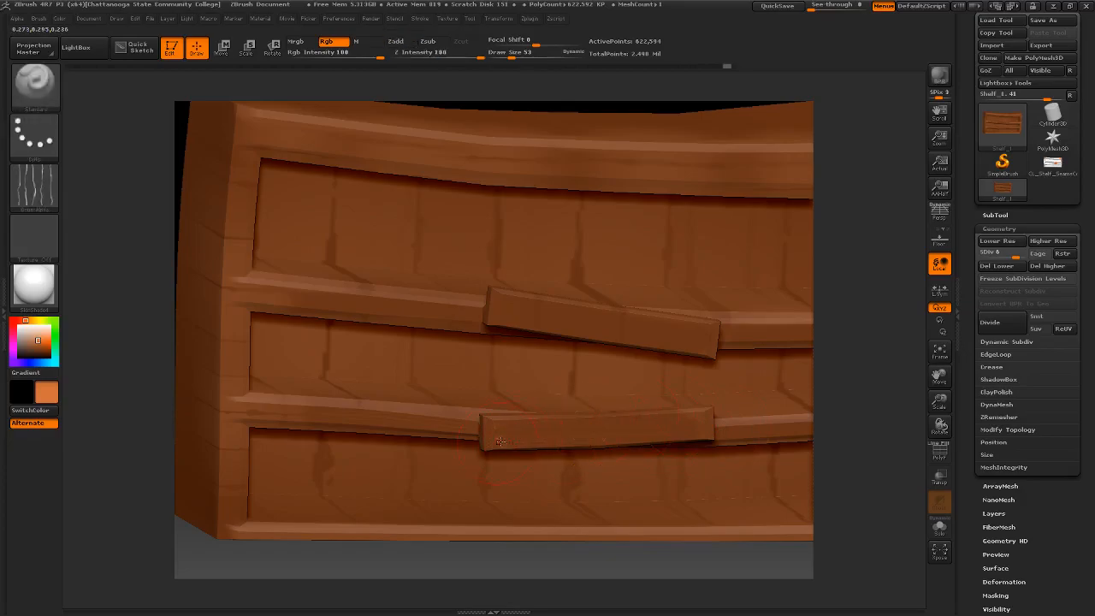
{"action": "key", "text": "space"}
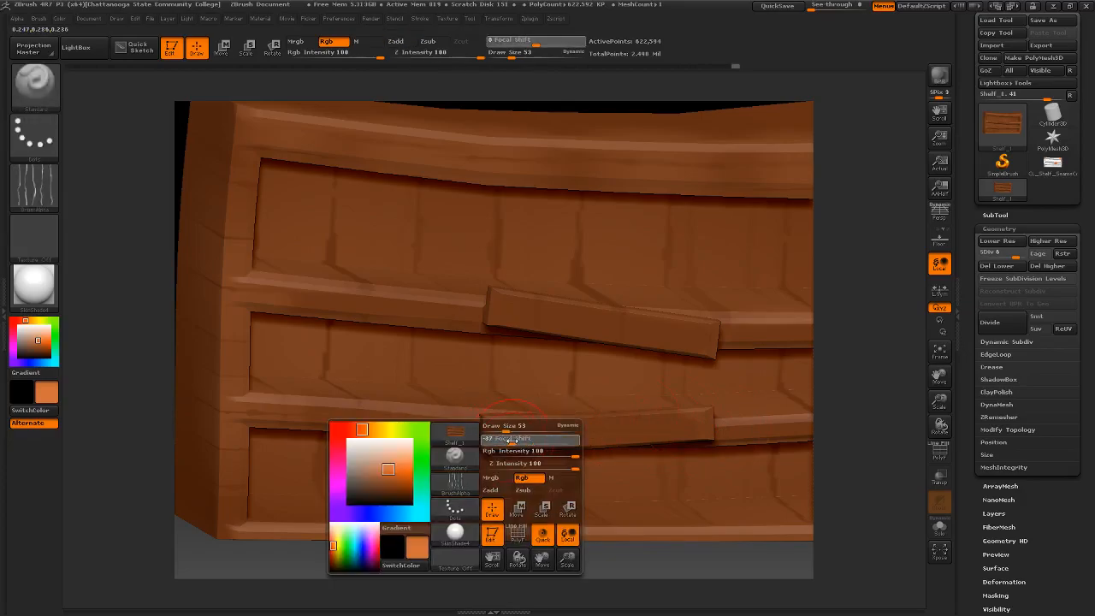
{"action": "left_click_drag", "start_coordinate": [511, 441], "coordinate": [514, 440]}
{"action": "left_click_drag", "start_coordinate": [648, 413], "coordinate": [686, 417]}
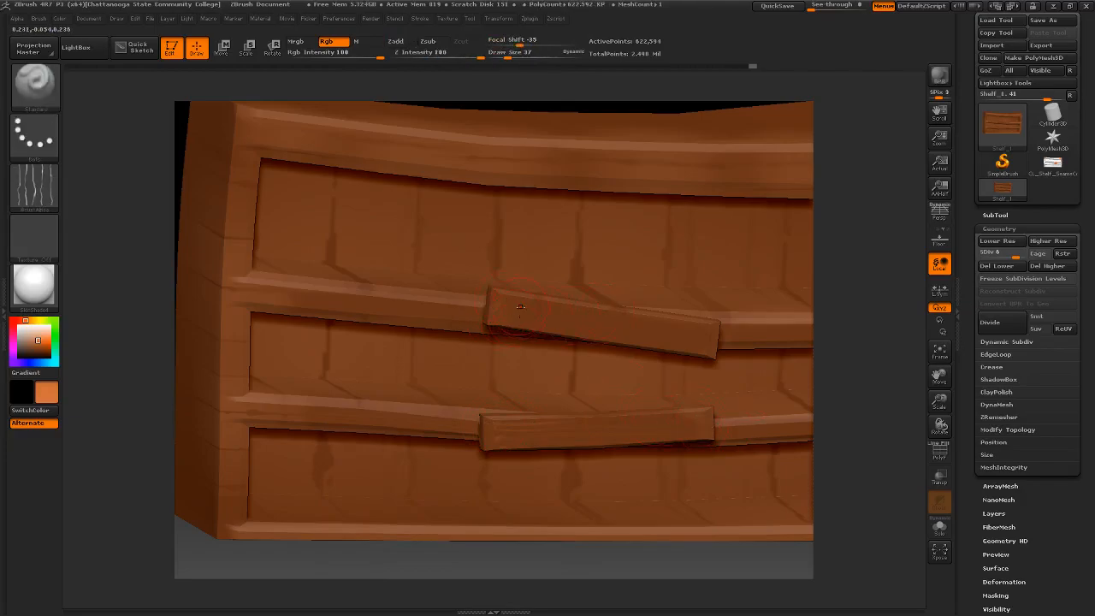
- Brush orange grain onto the left end of the upper center board
{"action": "left_click_drag", "start_coordinate": [508, 305], "coordinate": [519, 309]}
{"action": "left_click_drag", "start_coordinate": [451, 312], "coordinate": [438, 311]}
{"action": "right_click_drag", "start_coordinate": [438, 310], "coordinate": [367, 306]}
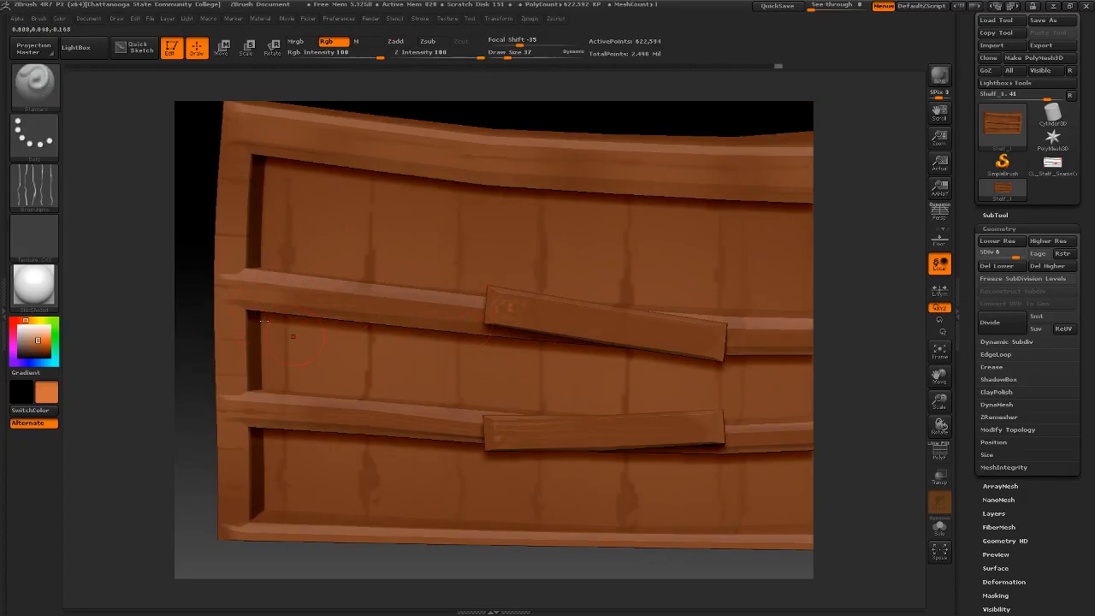
{"action": "right_click_drag", "start_coordinate": [536, 358], "coordinate": [538, 342]}
{"action": "right_click_drag", "start_coordinate": [695, 348], "coordinate": [490, 336], "text": "alt"}
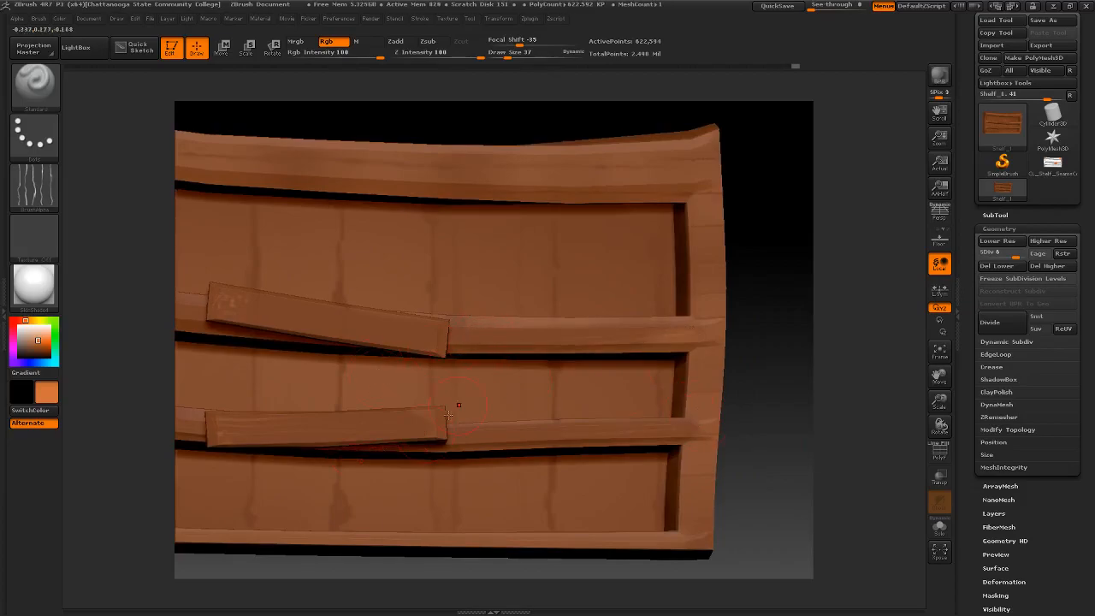
- Switch the brush alpha to the wood texture image and brush orange grain along the right halves of both dividers
{"action": "left_click", "coordinate": [42, 190]}
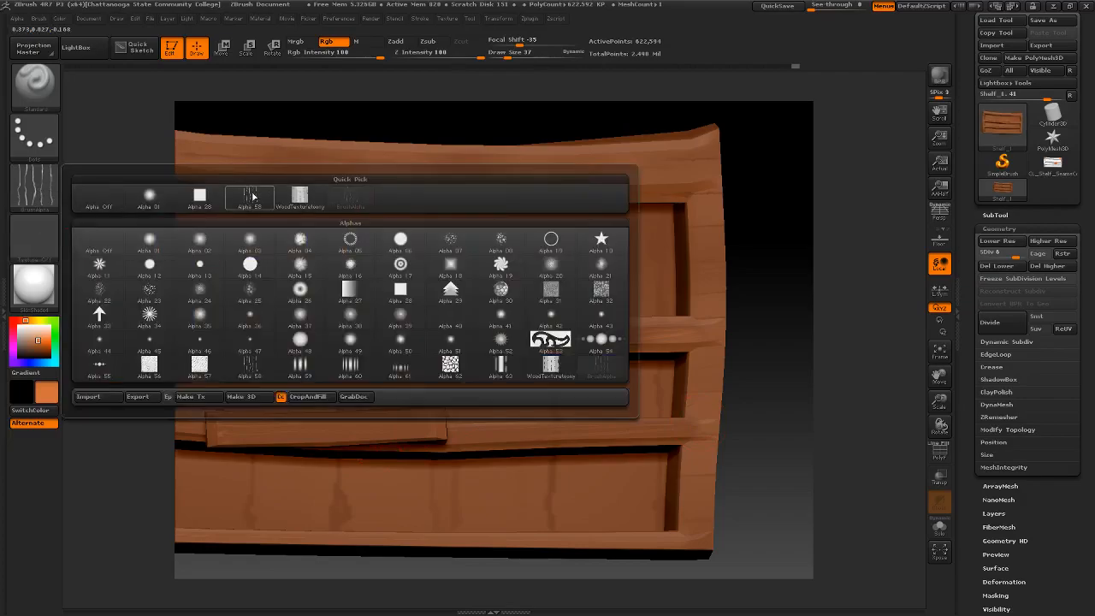
{"action": "left_click", "coordinate": [299, 198]}
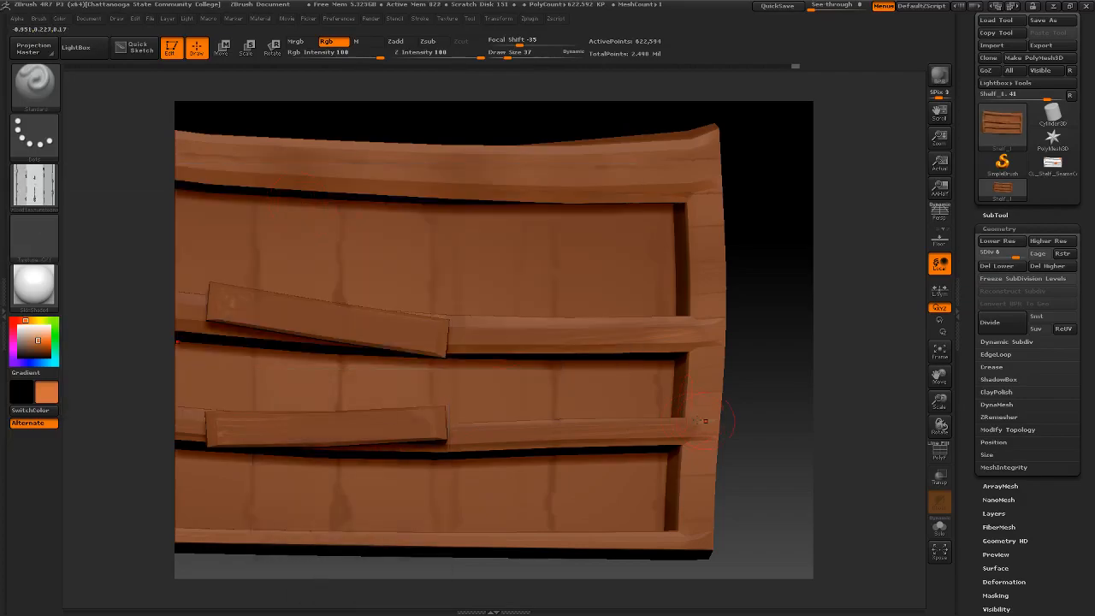
{"action": "left_click_drag", "start_coordinate": [691, 426], "coordinate": [590, 434]}
{"action": "left_click_drag", "start_coordinate": [571, 331], "coordinate": [457, 337]}
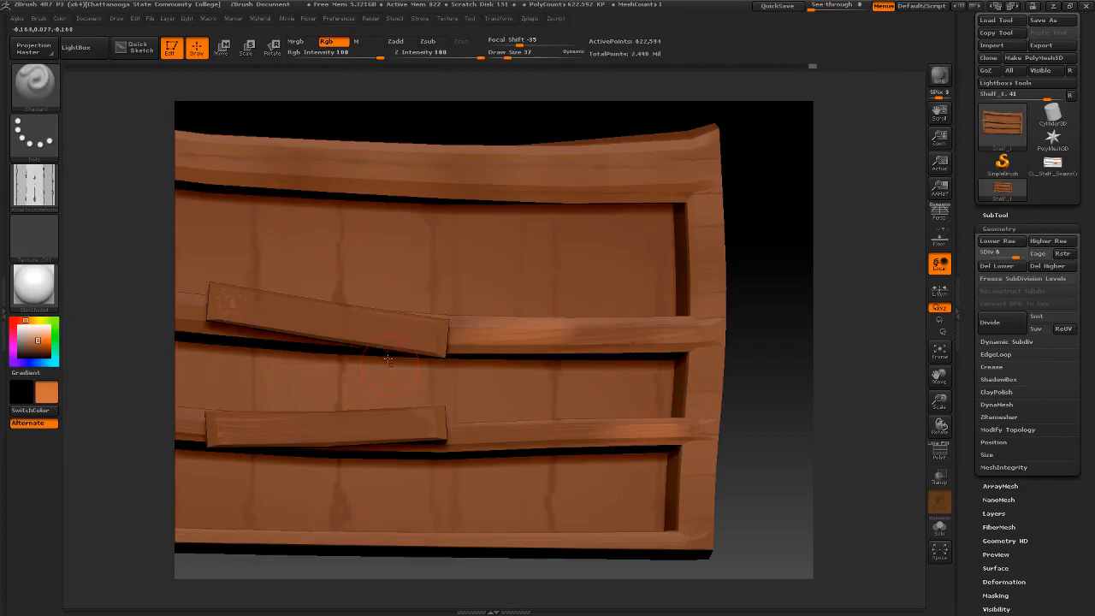
{"action": "right_click_drag", "start_coordinate": [444, 393], "coordinate": [615, 448], "text": "alt"}
- Brush orange wood grain along the shelf's top rail, undoing and repainting the unwanted strokes
{"action": "left_click_drag", "start_coordinate": [532, 214], "coordinate": [316, 224]}
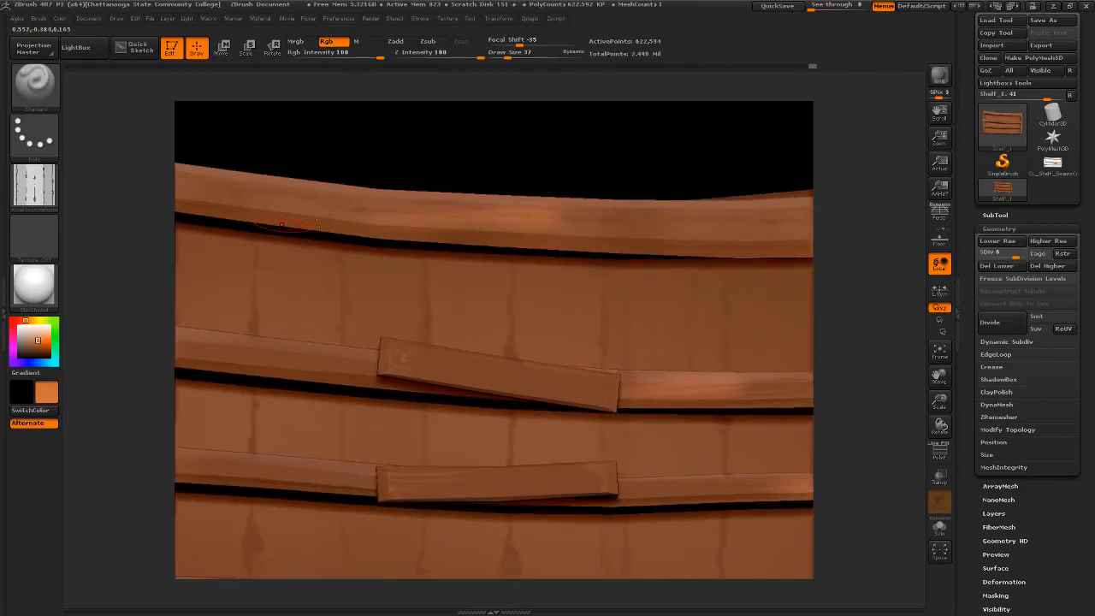
{"action": "key", "text": "ctrl+z"}
{"action": "left_click_drag", "start_coordinate": [525, 238], "coordinate": [385, 234]}
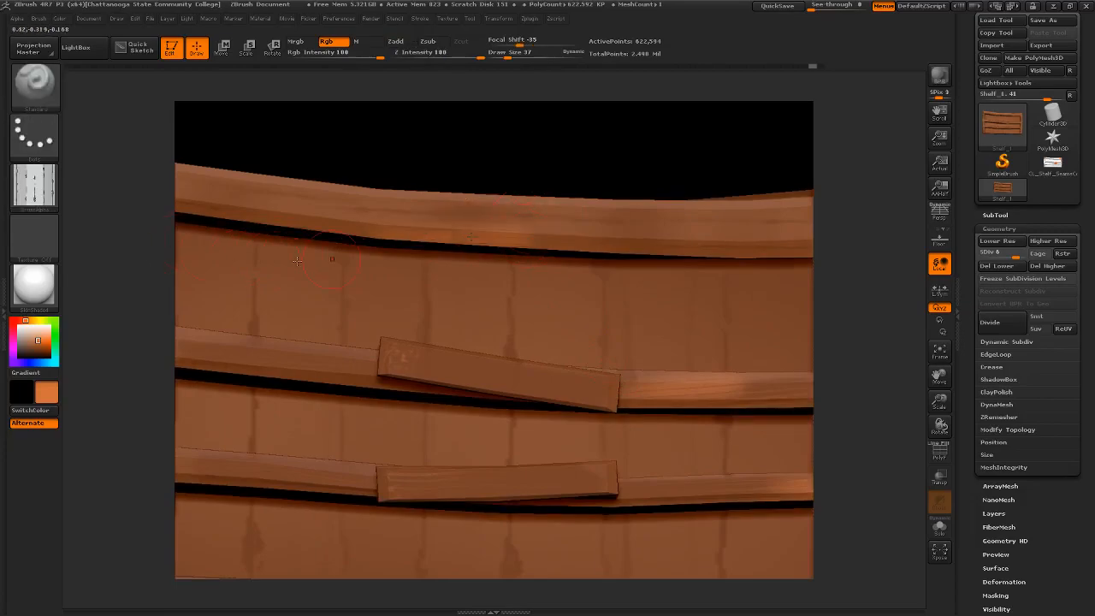
{"action": "left_click_drag", "start_coordinate": [484, 215], "coordinate": [273, 224]}
{"action": "key", "text": "ctrl+z"}
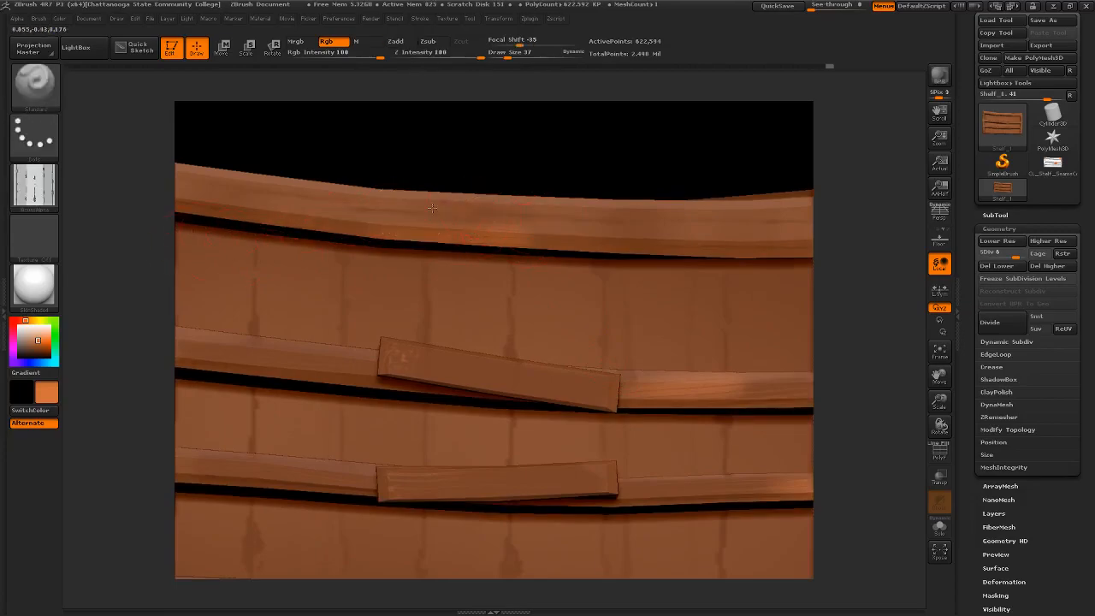
{"action": "mouse_move", "coordinate": [442, 207]}
{"action": "left_mouse_down"}
{"action": "mouse_move", "coordinate": [224, 200]}
{"action": "mouse_move", "coordinate": [550, 219]}
{"action": "left_mouse_up"}
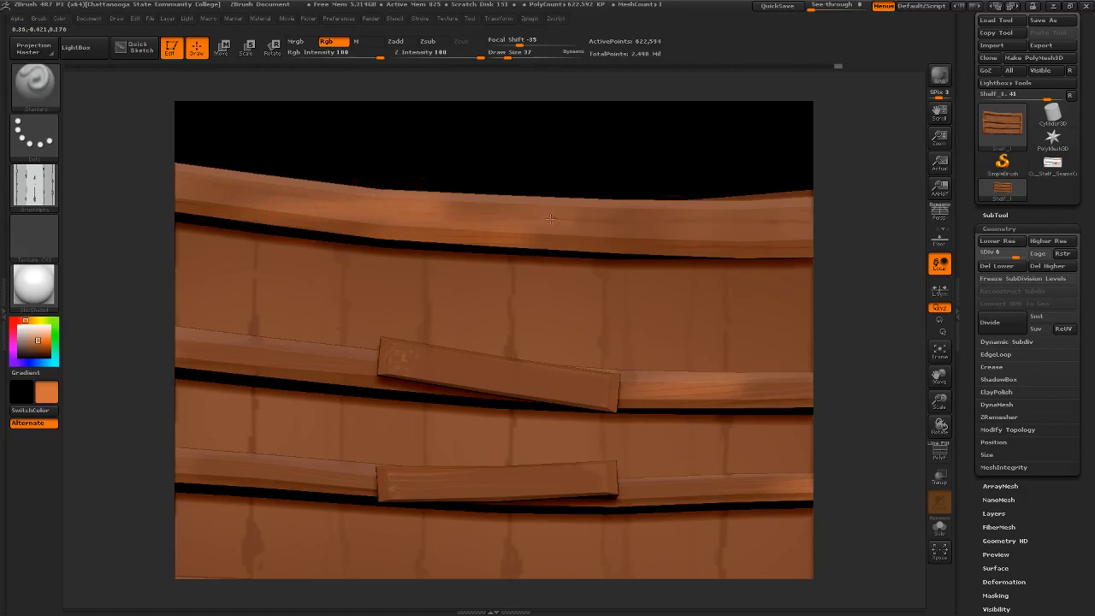
{"action": "left_click_drag", "start_coordinate": [671, 241], "coordinate": [697, 205]}
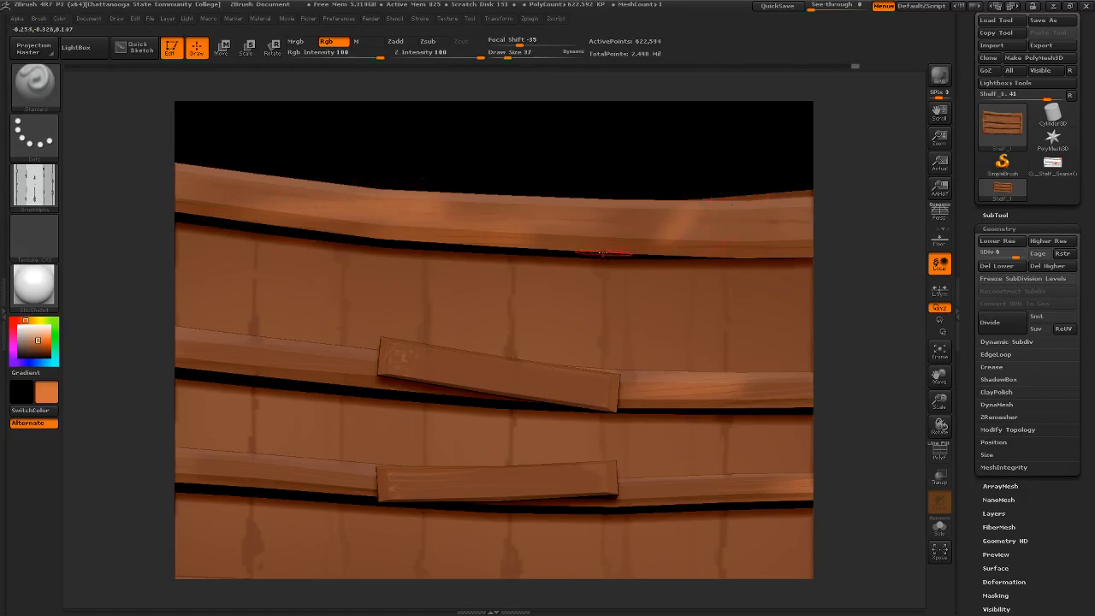
- Brush orange highlights onto the left end of the upper center board, undoing the unwanted strokes
{"action": "left_click_drag", "start_coordinate": [645, 245], "coordinate": [484, 276]}
{"action": "mouse_move", "coordinate": [472, 317]}
{"action": "right_mouse_down", "text": "ctrl"}
{"action": "mouse_move", "coordinate": [466, 262]}
{"action": "mouse_move", "coordinate": [469, 308]}
{"action": "right_mouse_up", "text": "ctrl"}
{"action": "right_click_drag", "start_coordinate": [388, 306], "coordinate": [543, 334], "text": "alt"}
{"action": "mouse_move", "coordinate": [536, 342]}
{"action": "left_mouse_down"}
{"action": "mouse_move", "coordinate": [651, 351]}
{"action": "mouse_move", "coordinate": [563, 364]}
{"action": "mouse_move", "coordinate": [621, 351]}
{"action": "left_mouse_up"}
{"action": "key", "text": "ctrl+z"}
{"action": "key", "text": "ctrl+z"}
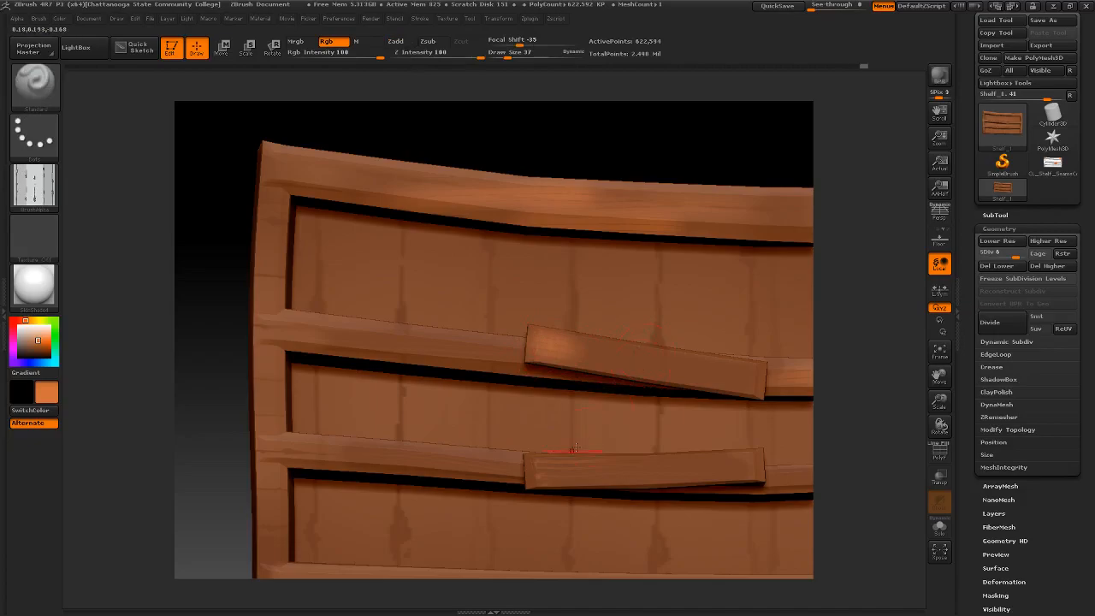
- Brush orange wood grain across the lower center board and the right end of the upper center board
{"action": "left_click_drag", "start_coordinate": [530, 473], "coordinate": [609, 471]}
{"action": "left_click_drag", "start_coordinate": [765, 462], "coordinate": [724, 468]}
{"action": "mouse_move", "coordinate": [761, 384]}
{"action": "left_mouse_down"}
{"action": "mouse_move", "coordinate": [729, 379]}
{"action": "mouse_move", "coordinate": [740, 369]}
{"action": "mouse_move", "coordinate": [676, 364]}
{"action": "left_mouse_up"}
{"action": "left_click_drag", "start_coordinate": [562, 472], "coordinate": [718, 462]}
{"action": "mouse_move", "coordinate": [675, 450]}
{"action": "right_mouse_down", "text": "ctrl"}
{"action": "mouse_move", "coordinate": [631, 332]}
{"action": "mouse_move", "coordinate": [531, 345]}
{"action": "mouse_move", "coordinate": [581, 350]}
{"action": "right_mouse_up", "text": "ctrl"}
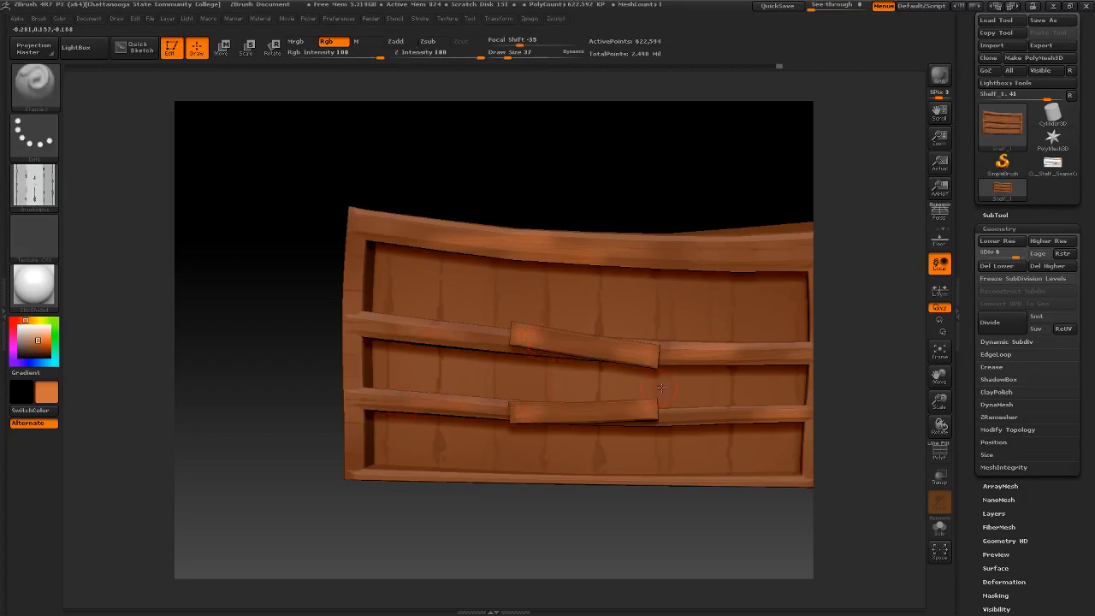
- Turn off the brush alpha, sample the upper divider's brown and switch to a lighter orange paint color
{"action": "right_click_drag", "start_coordinate": [651, 377], "coordinate": [600, 350]}
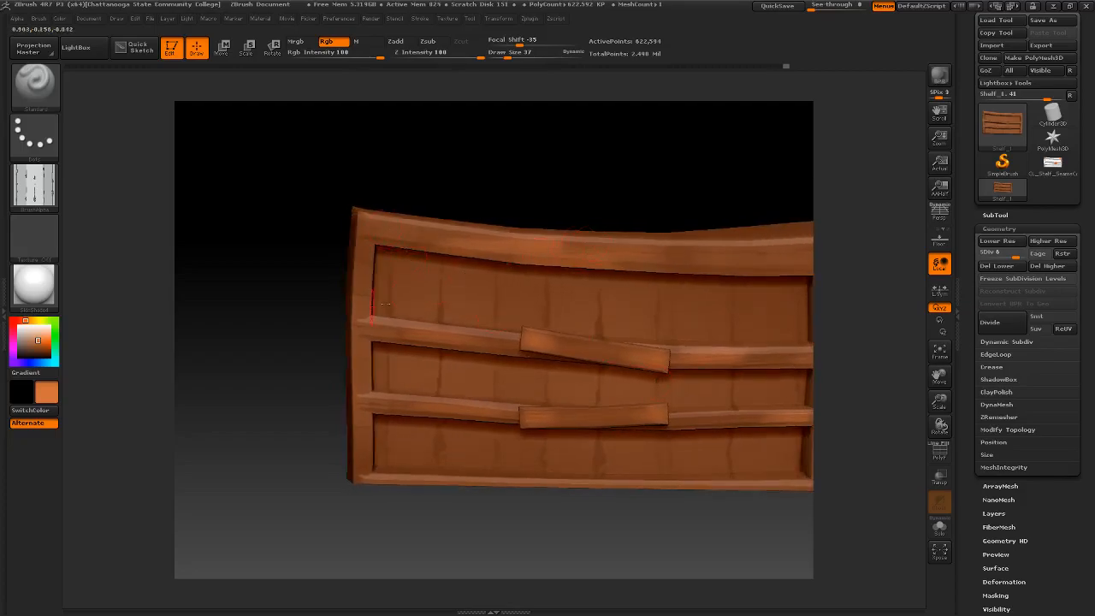
{"action": "right_click_drag", "start_coordinate": [397, 258], "coordinate": [335, 248], "text": "alt"}
{"action": "mouse_move", "coordinate": [425, 301]}
{"action": "right_mouse_down"}
{"action": "mouse_move", "coordinate": [368, 293]}
{"action": "mouse_move", "coordinate": [432, 286]}
{"action": "mouse_move", "coordinate": [411, 317]}
{"action": "mouse_move", "coordinate": [434, 318]}
{"action": "right_mouse_up"}
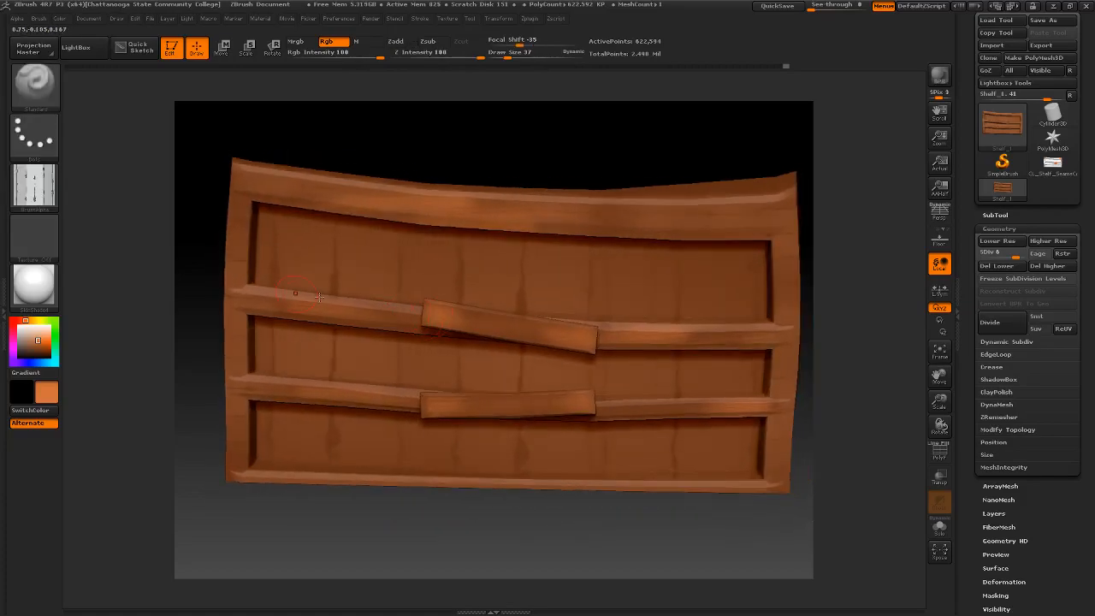
{"action": "left_click", "coordinate": [35, 186]}
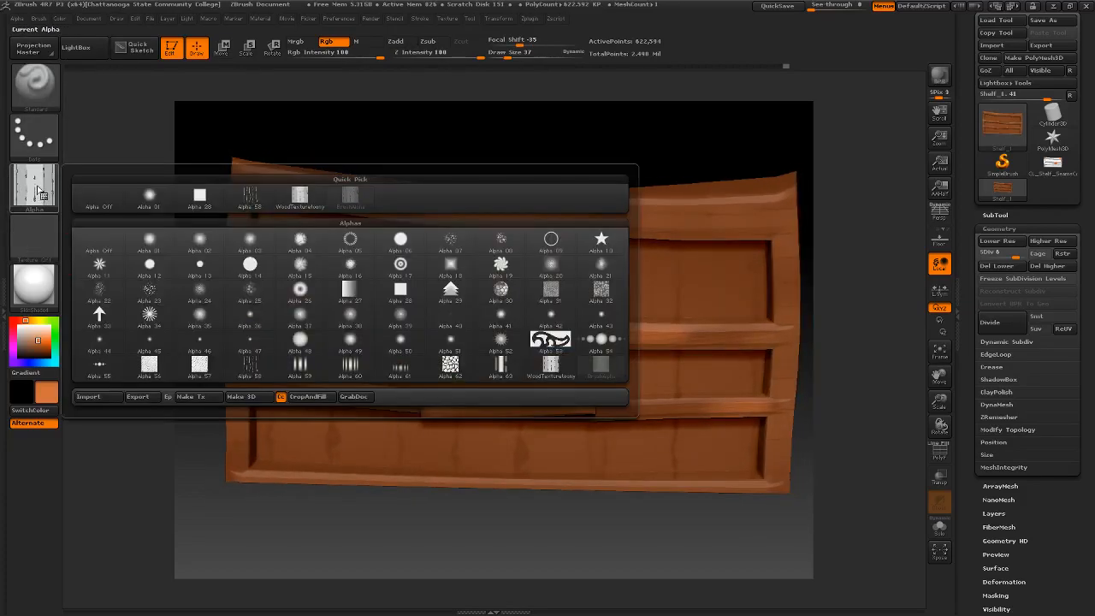
{"action": "left_click", "coordinate": [99, 197]}
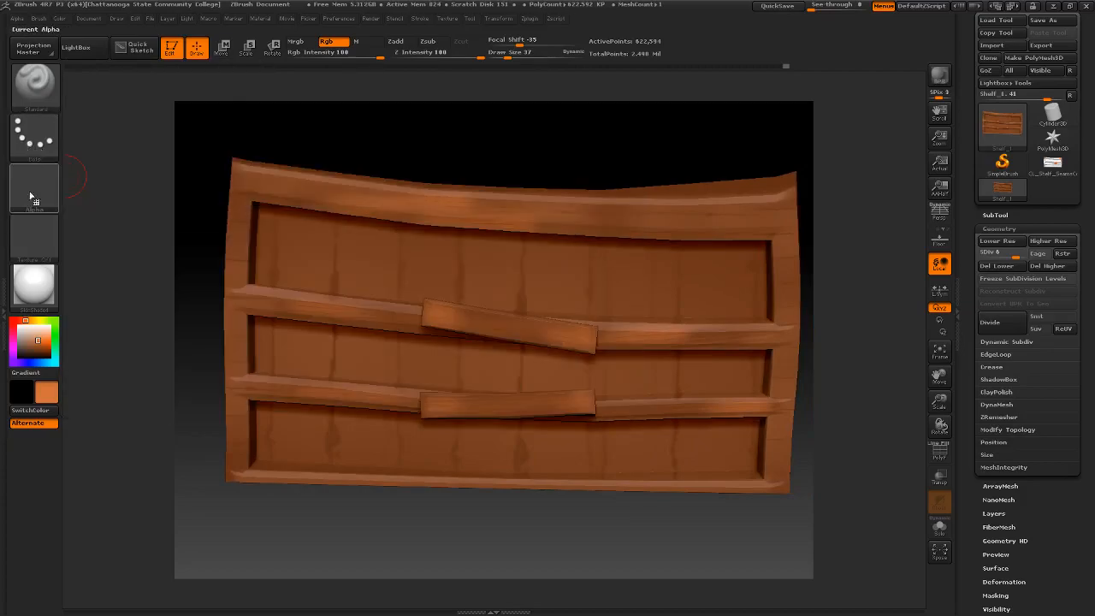
{"action": "left_click_drag", "start_coordinate": [37, 344], "coordinate": [258, 301]}
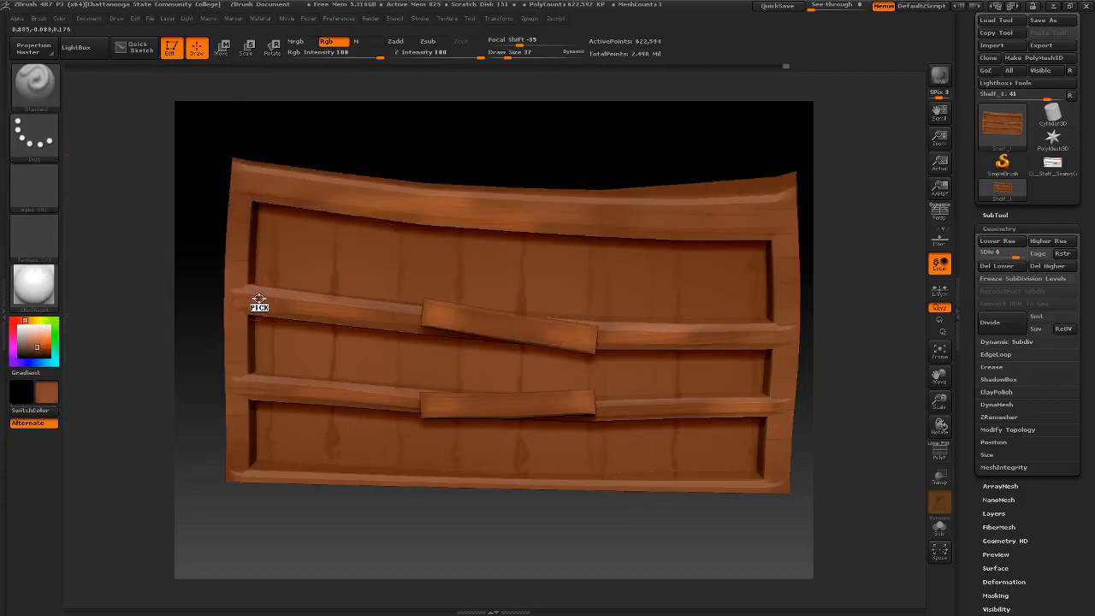
{"action": "left_click", "coordinate": [36, 341]}
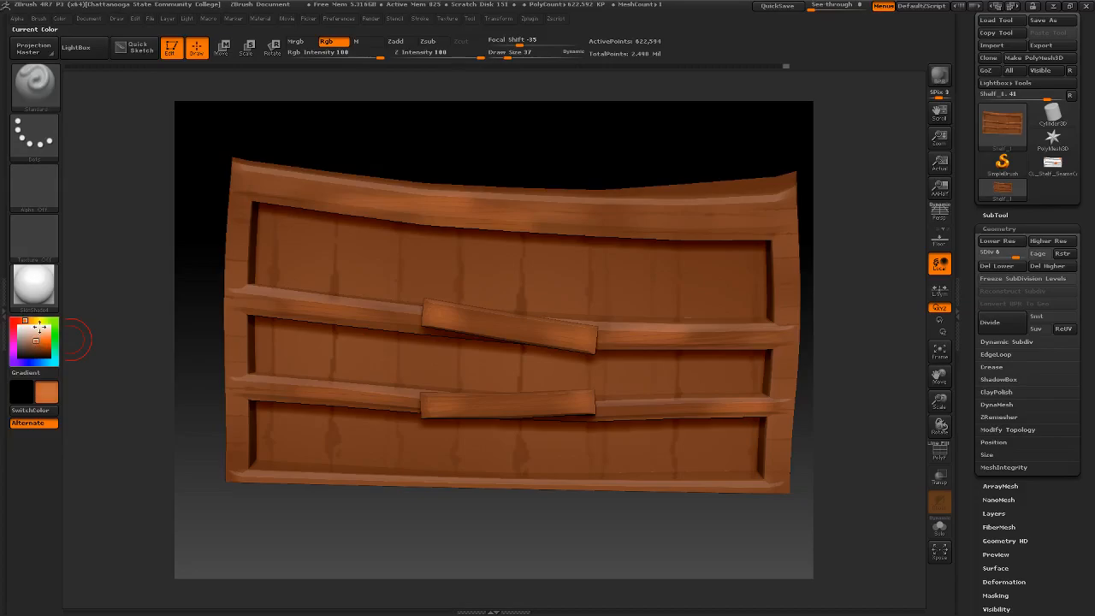
- With draw size 20, brush light orange highlights along the top edges of the upper divider's left half and both center boards
{"action": "right_click_drag", "start_coordinate": [252, 284], "coordinate": [393, 297]}
{"action": "key", "text": "space"}
{"action": "left_click_drag", "start_coordinate": [385, 297], "coordinate": [381, 297]}
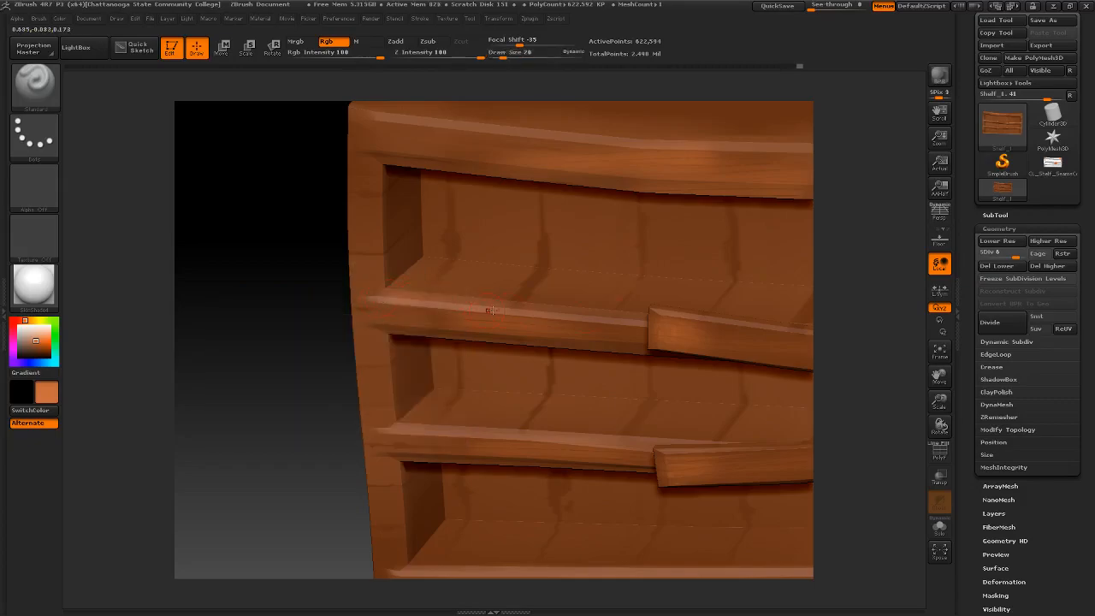
{"action": "key", "text": "space"}
{"action": "right_click_drag", "start_coordinate": [640, 320], "coordinate": [445, 310], "text": "alt"}
{"action": "left_click_drag", "start_coordinate": [464, 299], "coordinate": [722, 329]}
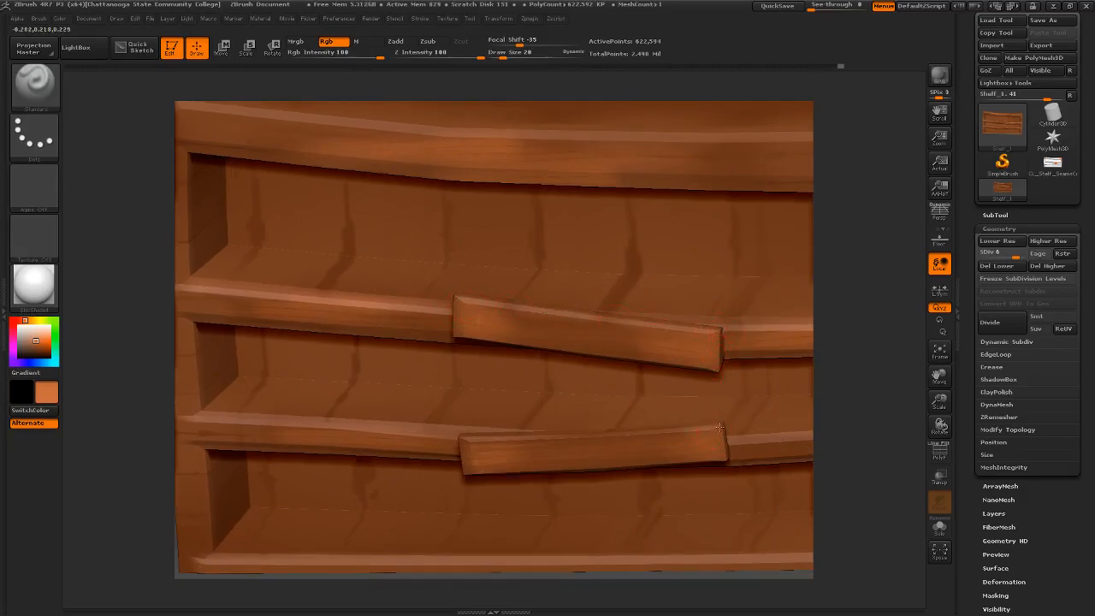
{"action": "left_click_drag", "start_coordinate": [468, 441], "coordinate": [723, 424]}
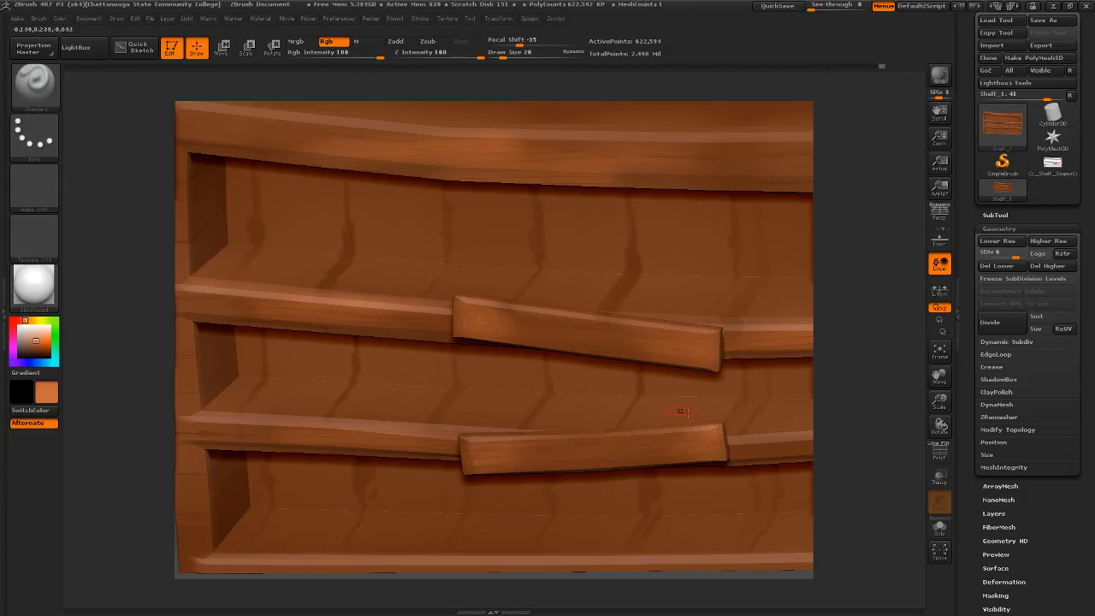
- Brush a light orange highlight along the front upper edge of the shelf's top rail, from the left corner to the right
{"action": "mouse_move", "coordinate": [639, 333]}
{"action": "right_mouse_down"}
{"action": "mouse_move", "coordinate": [639, 286]}
{"action": "mouse_move", "coordinate": [602, 290]}
{"action": "mouse_move", "coordinate": [574, 274]}
{"action": "mouse_move", "coordinate": [471, 286]}
{"action": "right_mouse_up"}
{"action": "left_click_drag", "start_coordinate": [267, 185], "coordinate": [452, 210]}
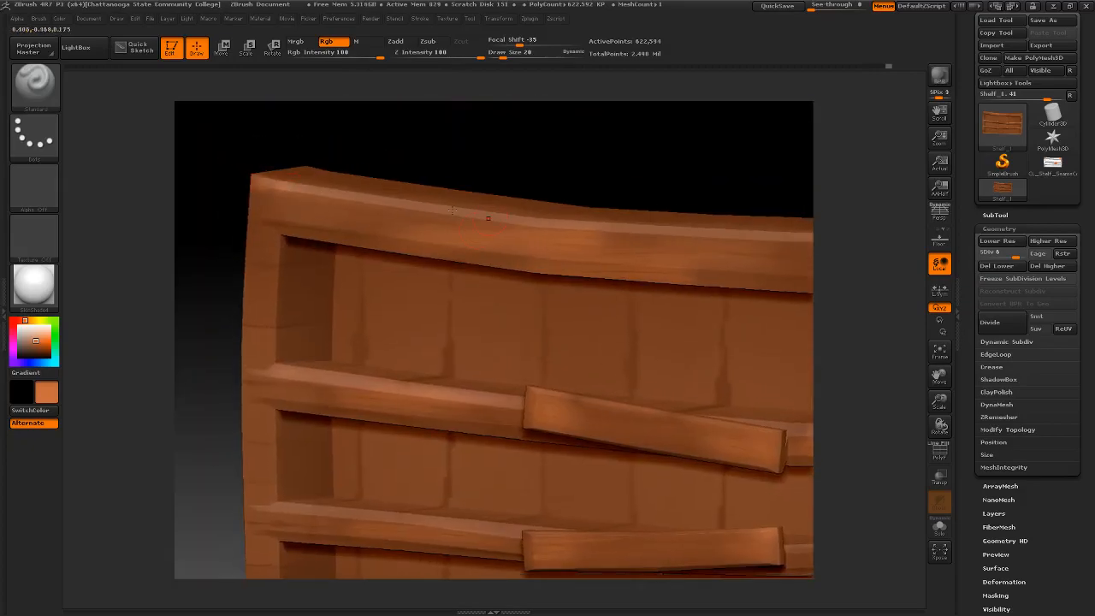
{"action": "left_click_drag", "start_coordinate": [325, 193], "coordinate": [475, 214]}
{"action": "right_click_drag", "start_coordinate": [697, 265], "coordinate": [504, 236], "text": "alt"}
{"action": "left_click_drag", "start_coordinate": [471, 215], "coordinate": [698, 199]}
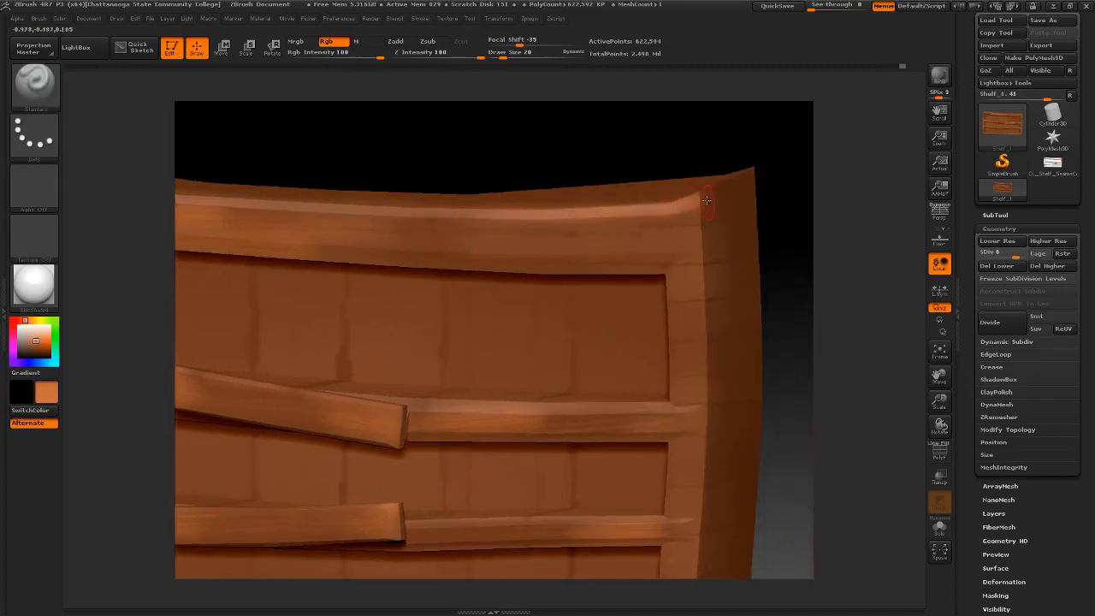
- Brush light orange highlights along the top edges of both dividers' right halves, undoing the unwanted strokes
{"action": "mouse_move", "coordinate": [664, 407]}
{"action": "left_mouse_down"}
{"action": "mouse_move", "coordinate": [556, 413]}
{"action": "mouse_move", "coordinate": [655, 406]}
{"action": "left_mouse_up"}
{"action": "key", "text": "ctrl+z"}
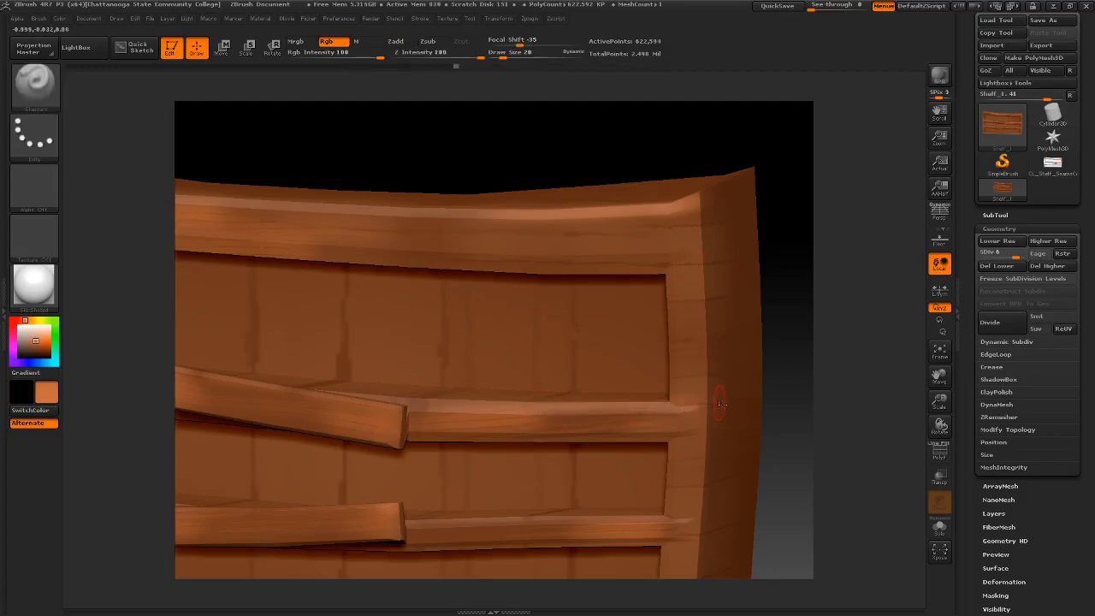
{"action": "right_click_drag", "start_coordinate": [535, 468], "coordinate": [535, 330], "text": "alt"}
{"action": "key", "text": "ctrl+z"}
{"action": "left_click_drag", "start_coordinate": [531, 272], "coordinate": [659, 276]}
{"action": "left_click_drag", "start_coordinate": [536, 385], "coordinate": [633, 383]}
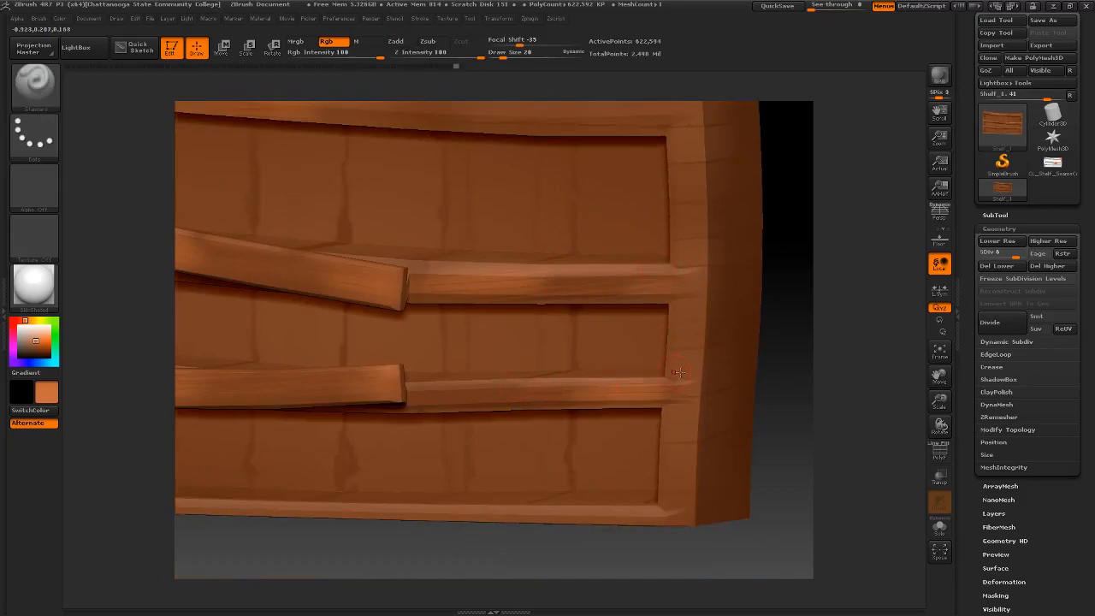
{"action": "right_click_drag", "start_coordinate": [687, 383], "coordinate": [760, 420]}
- Brush light orange highlights along the bottom rail's edge and the top edge of the lower divider's left half
{"action": "left_click_drag", "start_coordinate": [750, 420], "coordinate": [437, 427]}
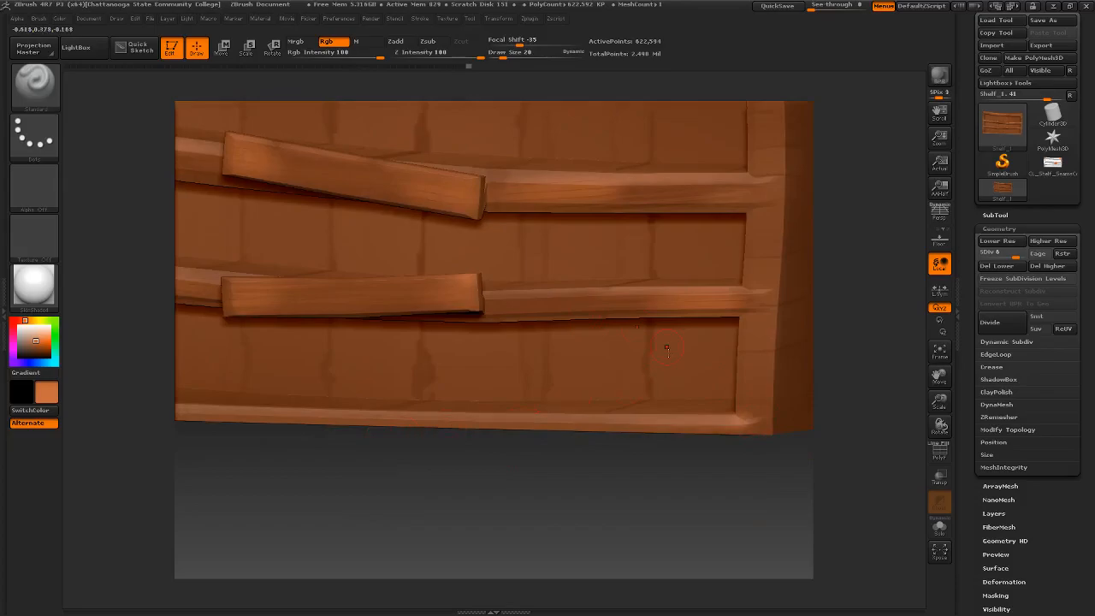
{"action": "right_click_drag", "start_coordinate": [544, 295], "coordinate": [453, 321]}
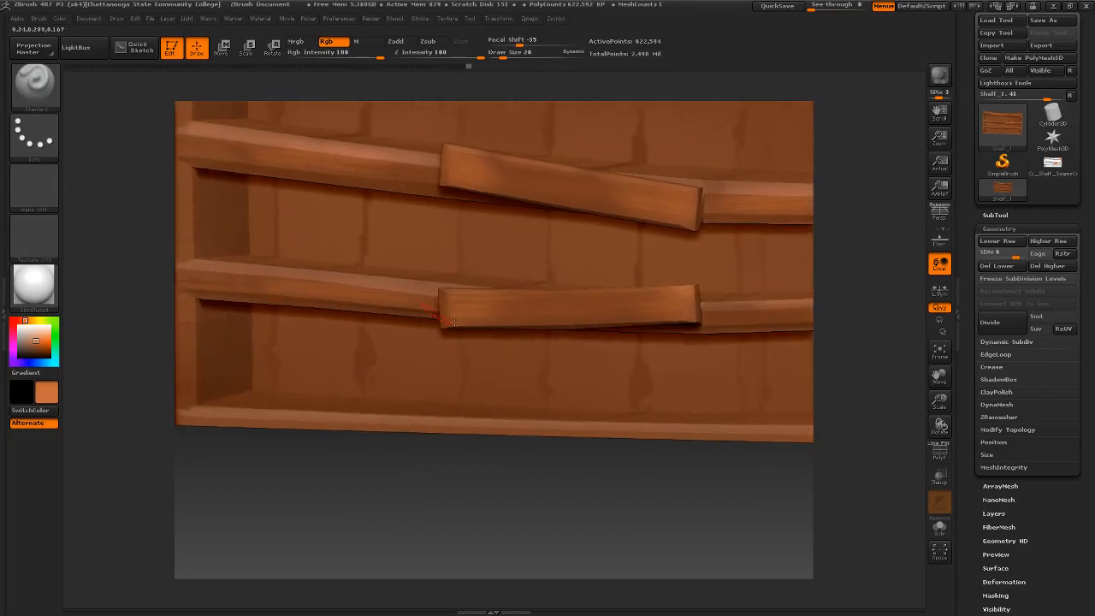
{"action": "right_click_drag", "start_coordinate": [313, 296], "coordinate": [270, 283]}
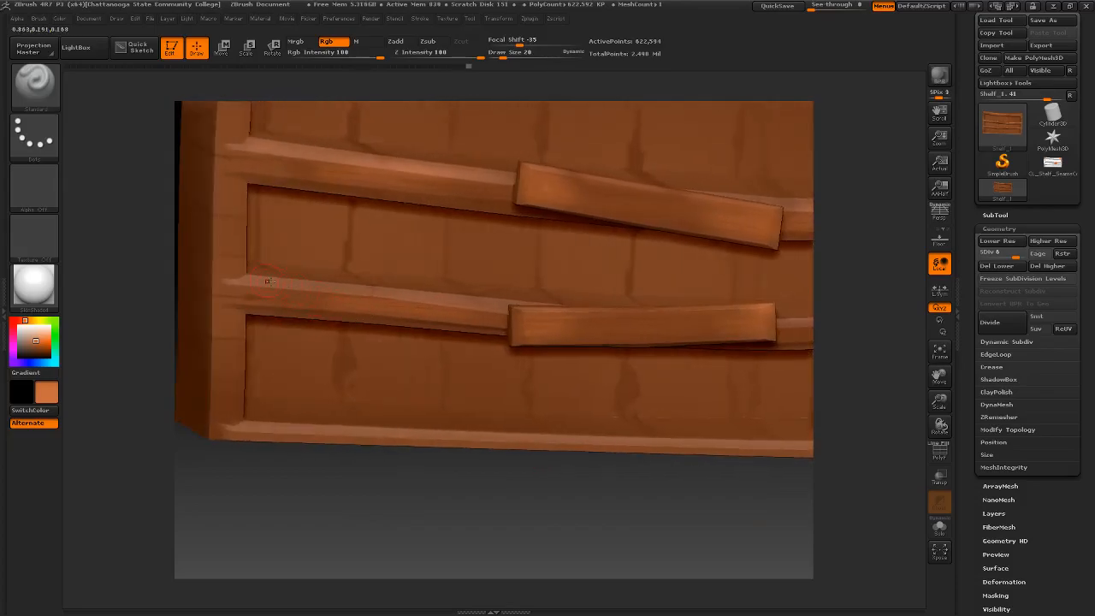
{"action": "left_click_drag", "start_coordinate": [361, 293], "coordinate": [490, 303]}
- Preview the whole shelf at its lowest subdivision level, and return it to subdivision level 6
{"action": "mouse_move", "coordinate": [510, 318]}
{"action": "right_mouse_down", "text": "ctrl"}
{"action": "mouse_move", "coordinate": [546, 245]}
{"action": "mouse_move", "coordinate": [425, 251]}
{"action": "right_mouse_up", "text": "ctrl"}
{"action": "mouse_move", "coordinate": [467, 298]}
{"action": "right_mouse_down", "text": "ctrl"}
{"action": "mouse_move", "coordinate": [458, 244]}
{"action": "mouse_move", "coordinate": [474, 278]}
{"action": "mouse_move", "coordinate": [428, 332]}
{"action": "right_mouse_up", "text": "ctrl"}
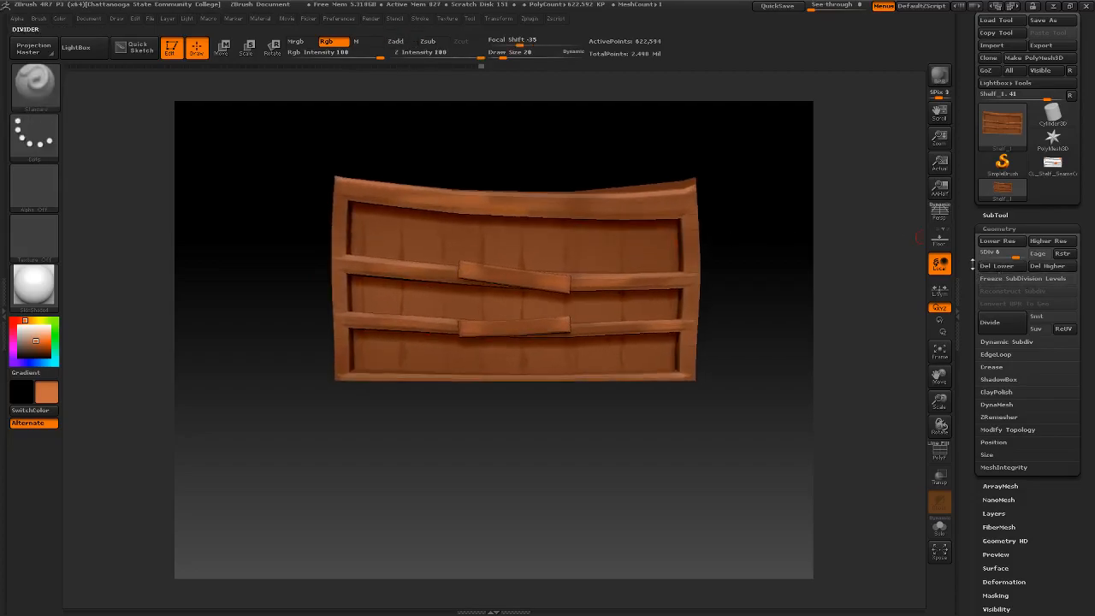
{"action": "left_click_drag", "start_coordinate": [1017, 255], "coordinate": [923, 289]}
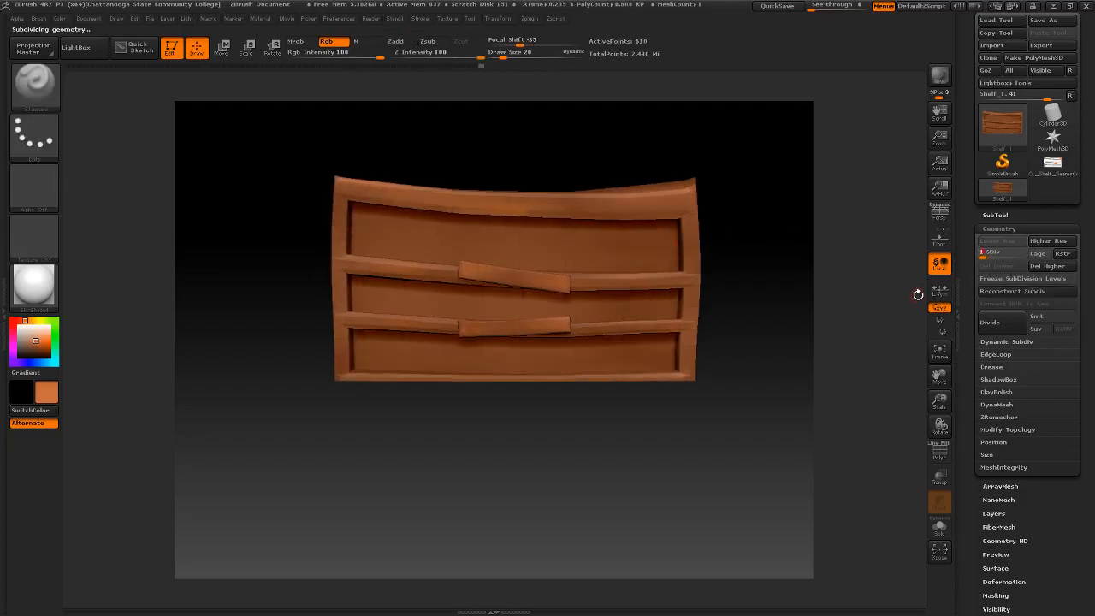
{"action": "left_click", "coordinate": [995, 255]}
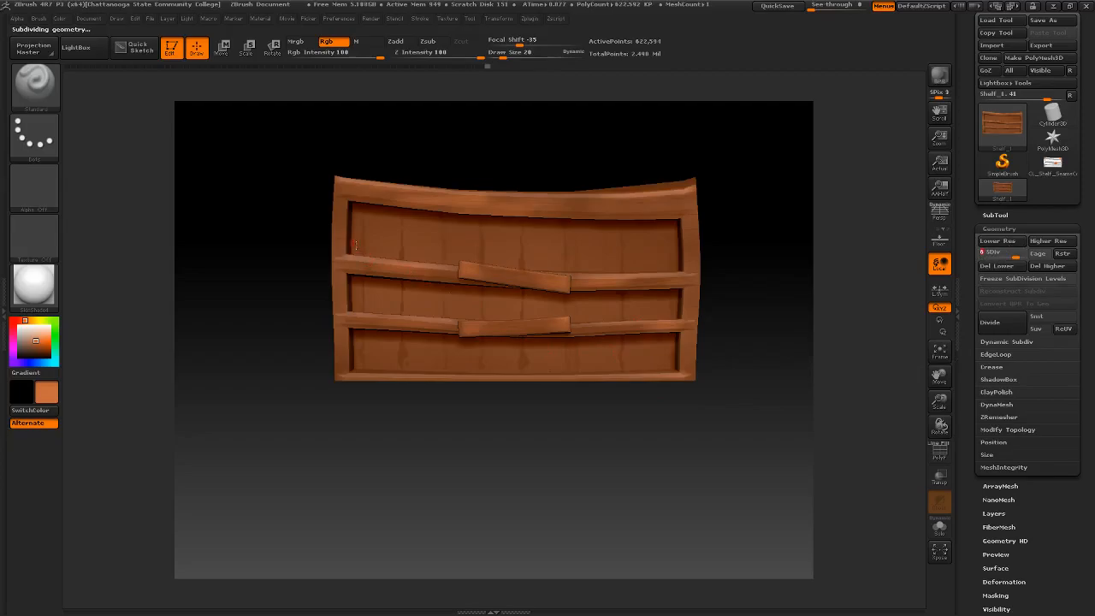
- Pick a dark brown, set the draw size to 5 and paint a diagonal seam across the frame's upper left corner
{"action": "mouse_move", "coordinate": [308, 205]}
{"action": "right_mouse_down", "text": "ctrl"}
{"action": "mouse_move", "coordinate": [251, 204]}
{"action": "mouse_move", "coordinate": [336, 335]}
{"action": "right_mouse_up", "text": "ctrl"}
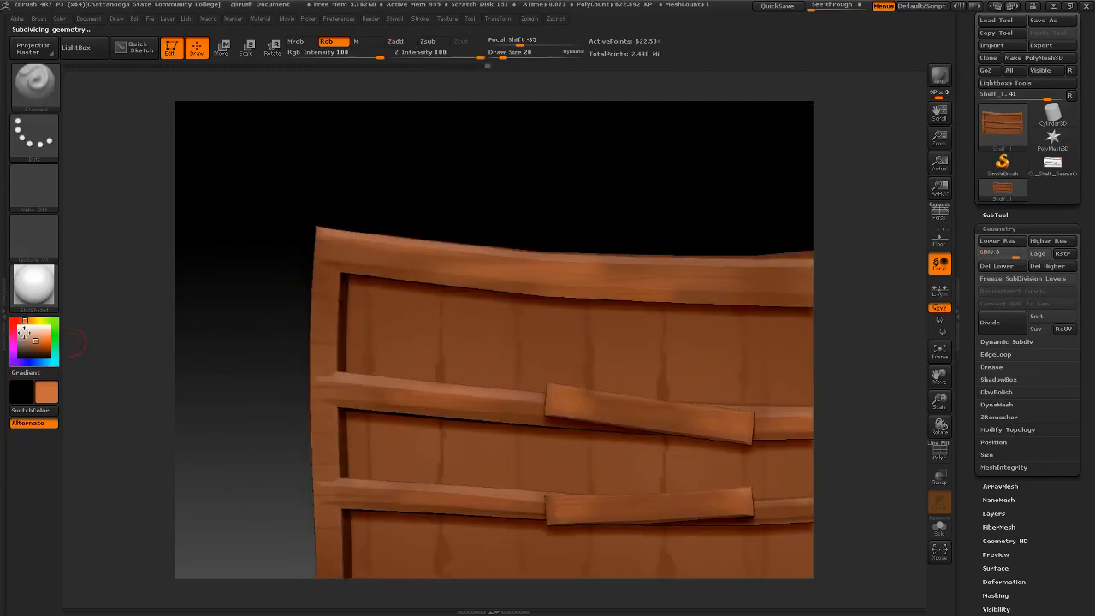
{"action": "left_click_drag", "start_coordinate": [40, 342], "coordinate": [43, 351]}
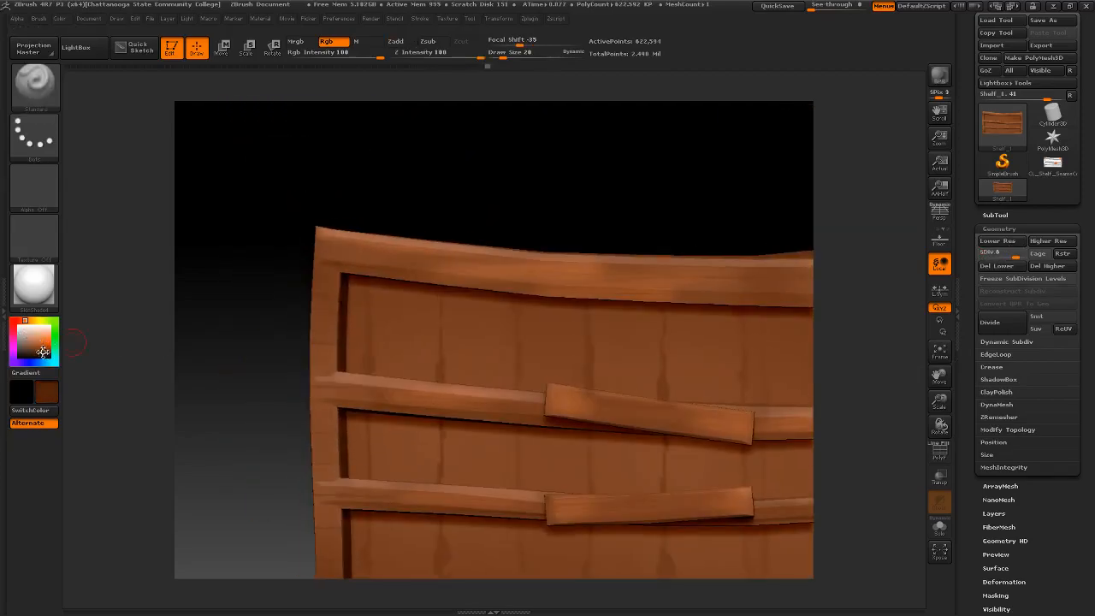
{"action": "key", "text": "space"}
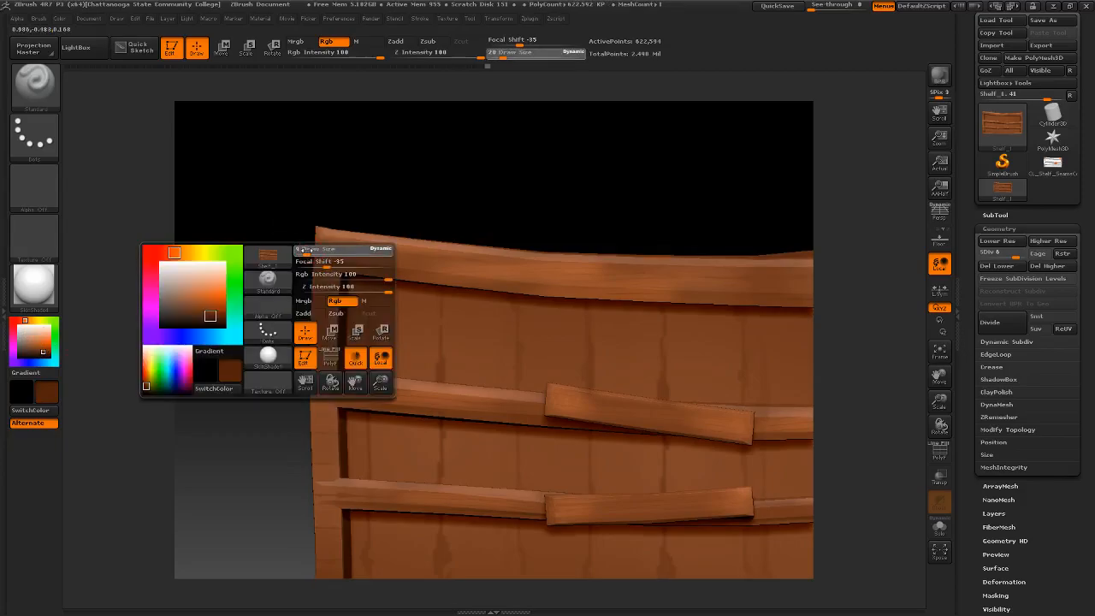
{"action": "left_click", "coordinate": [302, 251]}
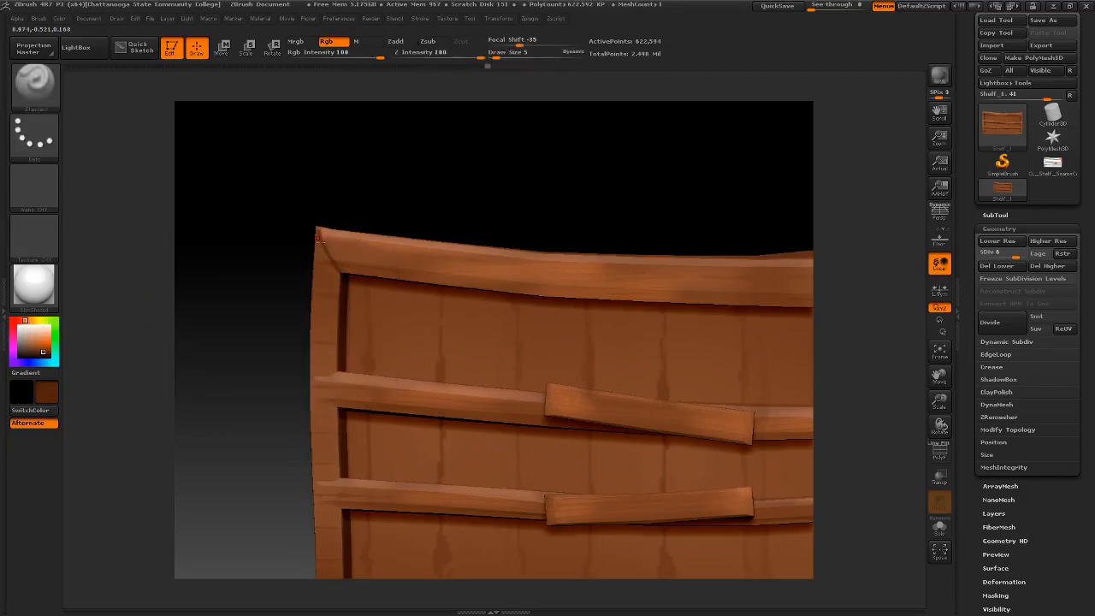
{"action": "left_click_drag", "start_coordinate": [317, 232], "coordinate": [342, 276]}
- Paint dark brown seams across the frame's upper right corner and where both dividers meet the right side board
{"action": "mouse_move", "coordinate": [422, 262]}
{"action": "right_mouse_down"}
{"action": "mouse_move", "coordinate": [367, 246]}
{"action": "mouse_move", "coordinate": [371, 232]}
{"action": "mouse_move", "coordinate": [426, 246]}
{"action": "mouse_move", "coordinate": [254, 269]}
{"action": "right_mouse_up"}
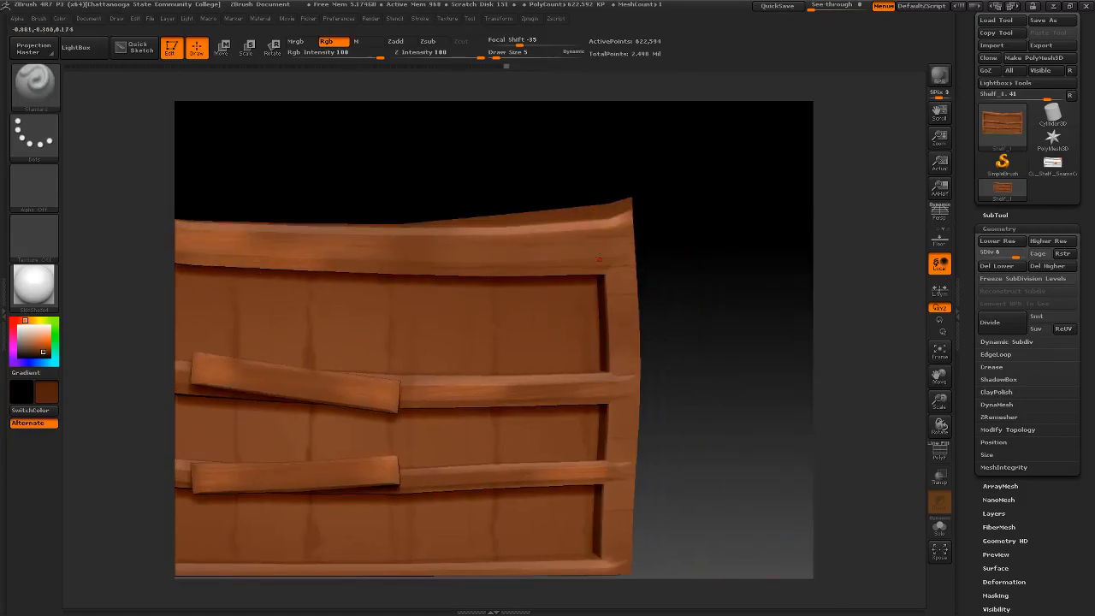
{"action": "left_click_drag", "start_coordinate": [613, 262], "coordinate": [621, 227]}
{"action": "left_click_drag", "start_coordinate": [615, 399], "coordinate": [654, 393]}
{"action": "left_click_drag", "start_coordinate": [613, 402], "coordinate": [600, 408]}
{"action": "right_click_drag", "start_coordinate": [548, 457], "coordinate": [652, 372], "text": "alt"}
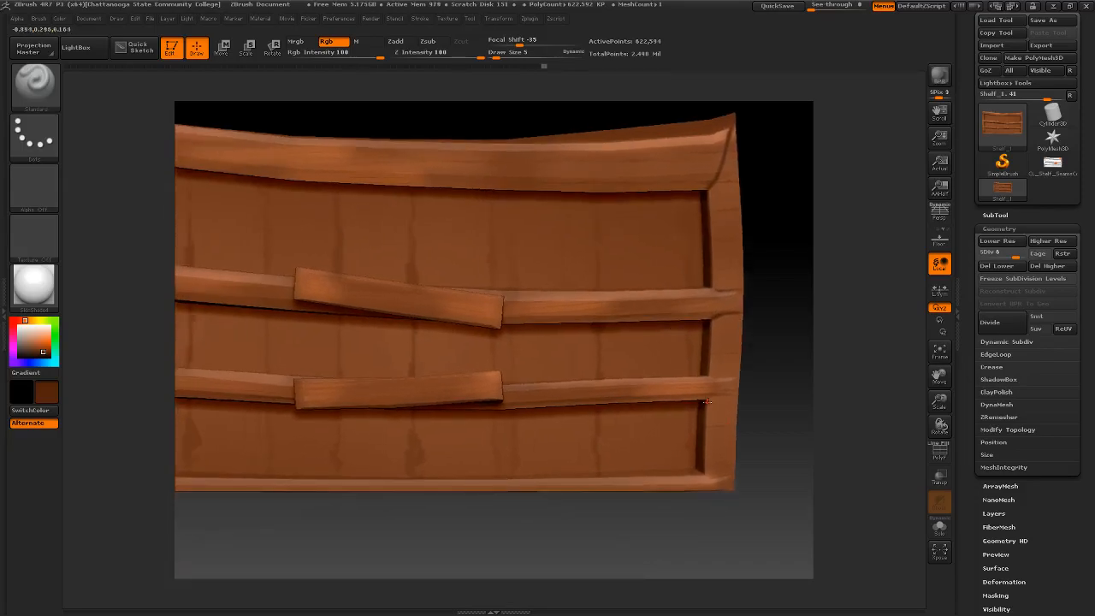
{"action": "left_click_drag", "start_coordinate": [714, 396], "coordinate": [725, 385]}
- Paint dark brown seams where both dividers meet the left side board
{"action": "right_click_drag", "start_coordinate": [487, 400], "coordinate": [530, 351], "text": "alt"}
{"action": "right_click_drag", "start_coordinate": [482, 318], "coordinate": [305, 268], "text": "ctrl"}
{"action": "right_click_drag", "start_coordinate": [238, 300], "coordinate": [521, 330], "text": "alt"}
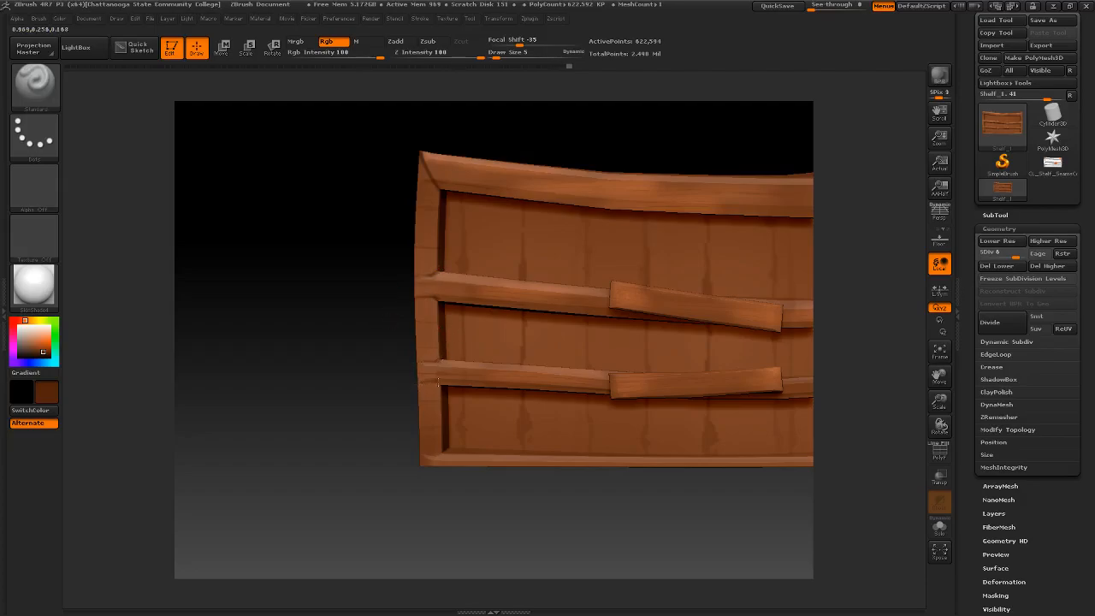
- Set the draw size to 13 and brush dark brown shading along the undersides of the upper divider and top rail
{"action": "mouse_move", "coordinate": [589, 319]}
{"action": "right_mouse_down", "text": "alt"}
{"action": "mouse_move", "coordinate": [421, 313]}
{"action": "mouse_move", "coordinate": [432, 295]}
{"action": "mouse_move", "coordinate": [442, 299]}
{"action": "mouse_move", "coordinate": [397, 311]}
{"action": "mouse_move", "coordinate": [394, 216]}
{"action": "mouse_move", "coordinate": [491, 249]}
{"action": "right_mouse_up", "text": "alt"}
{"action": "left_click_drag", "start_coordinate": [458, 262], "coordinate": [466, 263]}
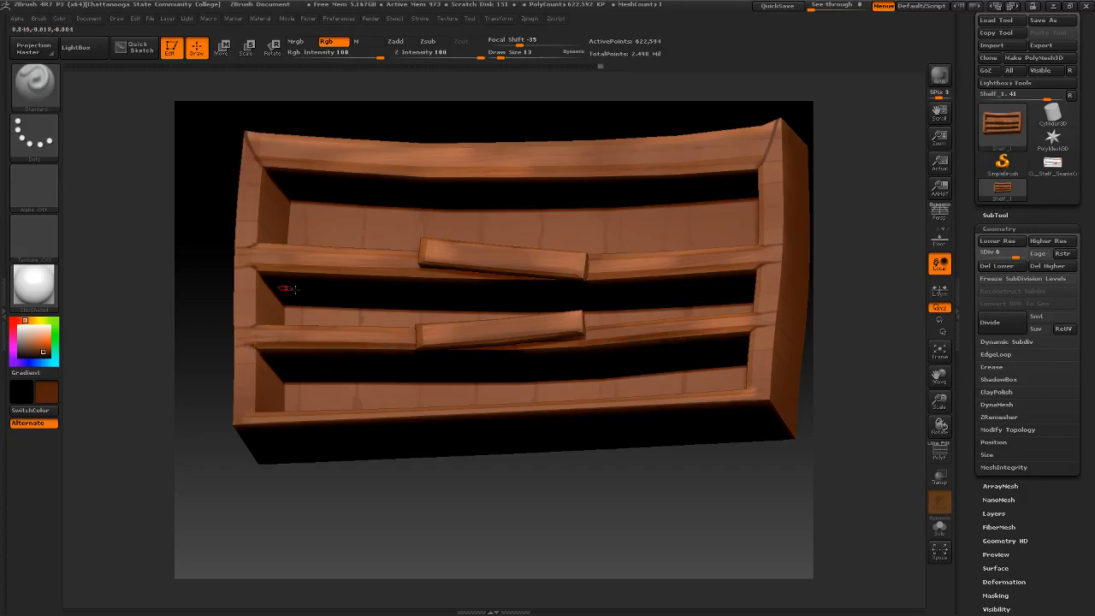
{"action": "left_click_drag", "start_coordinate": [332, 271], "coordinate": [723, 263]}
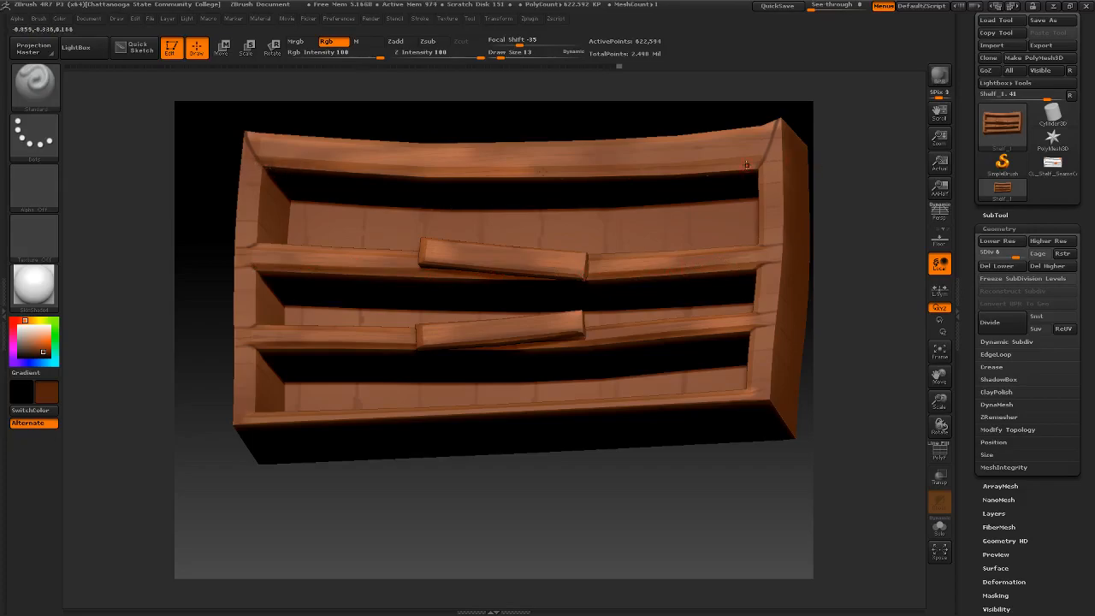
{"action": "left_click_drag", "start_coordinate": [758, 166], "coordinate": [591, 179]}
{"action": "mouse_move", "coordinate": [659, 170]}
{"action": "left_mouse_down"}
{"action": "mouse_move", "coordinate": [699, 174]}
{"action": "mouse_move", "coordinate": [584, 174]}
{"action": "left_mouse_up"}
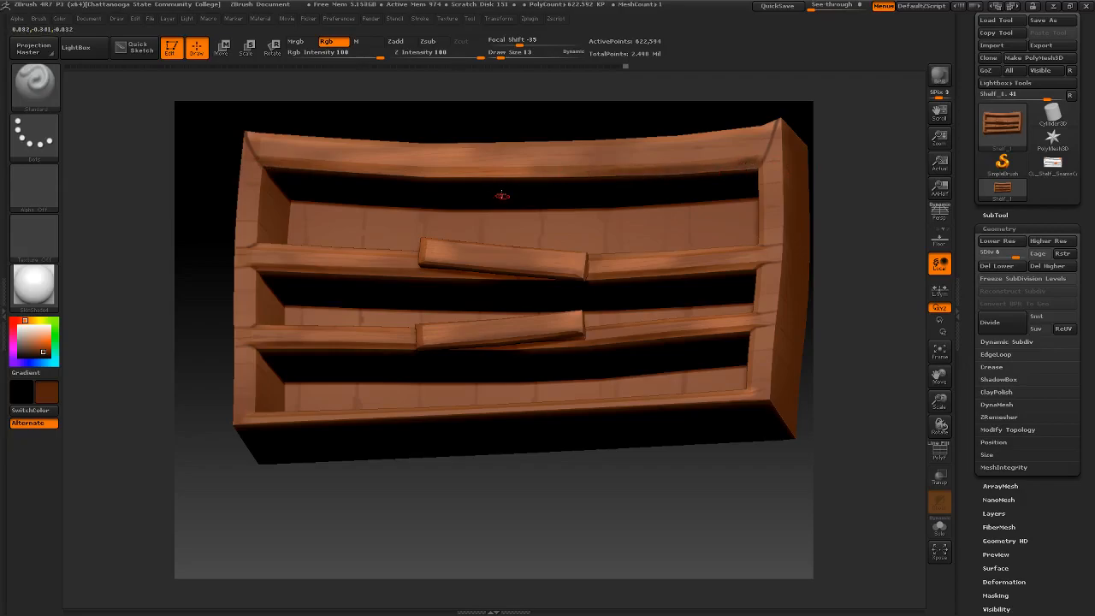
{"action": "mouse_move", "coordinate": [522, 219]}
{"action": "right_mouse_down", "text": "ctrl"}
{"action": "mouse_move", "coordinate": [521, 179]}
{"action": "mouse_move", "coordinate": [517, 227]}
{"action": "right_mouse_up", "text": "ctrl"}
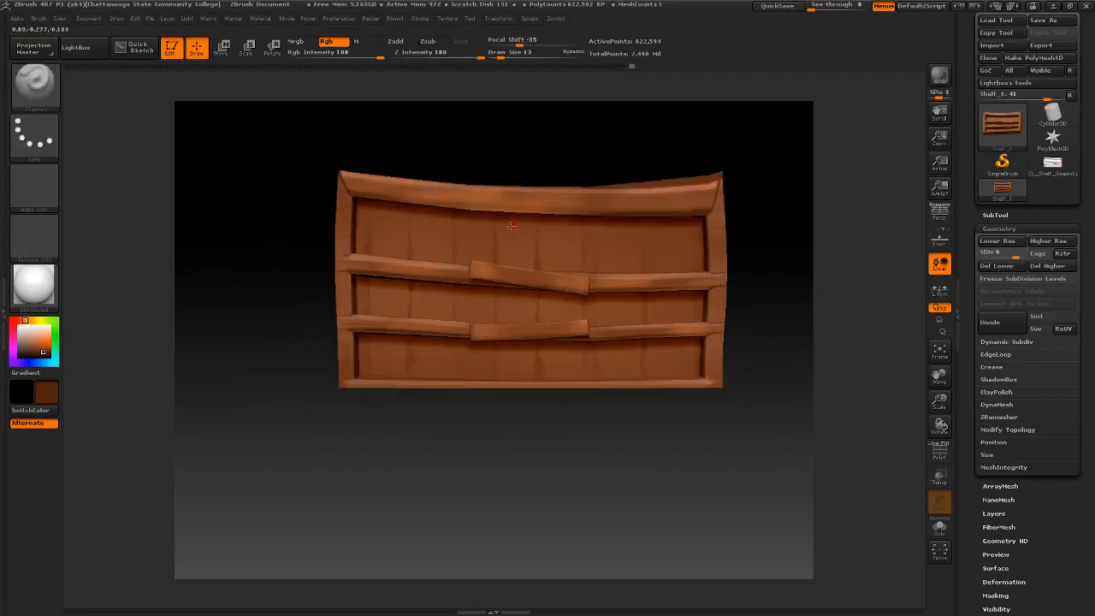
- Sample a medium brown from the shelf, set the draw size to 11 and touch up the top rail's lower right end
{"action": "key", "text": "c"}
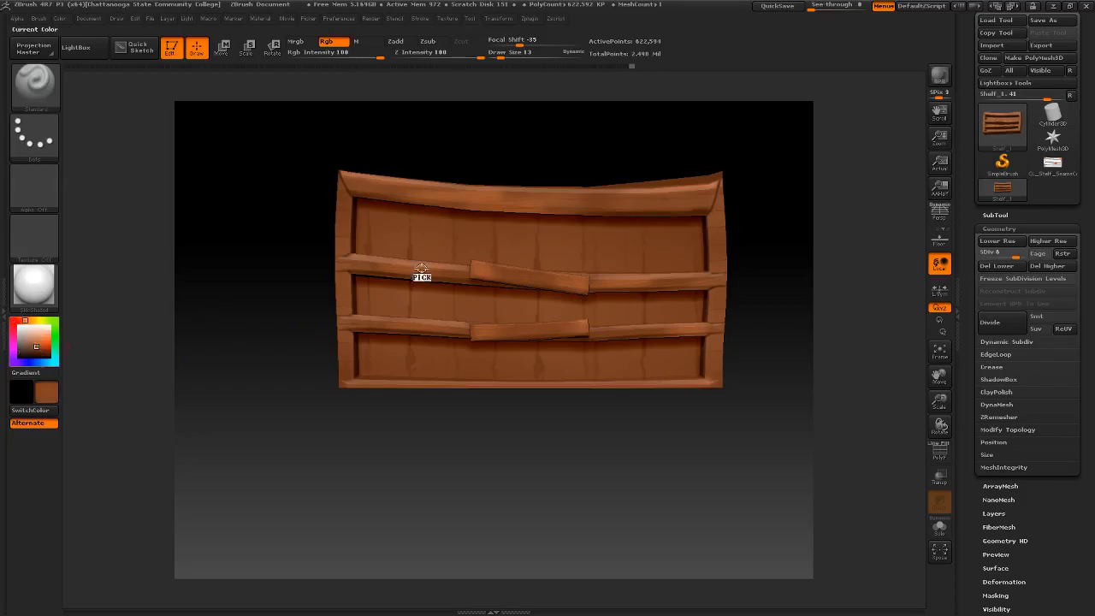
{"action": "right_click_drag", "start_coordinate": [689, 214], "coordinate": [717, 214], "text": "ctrl"}
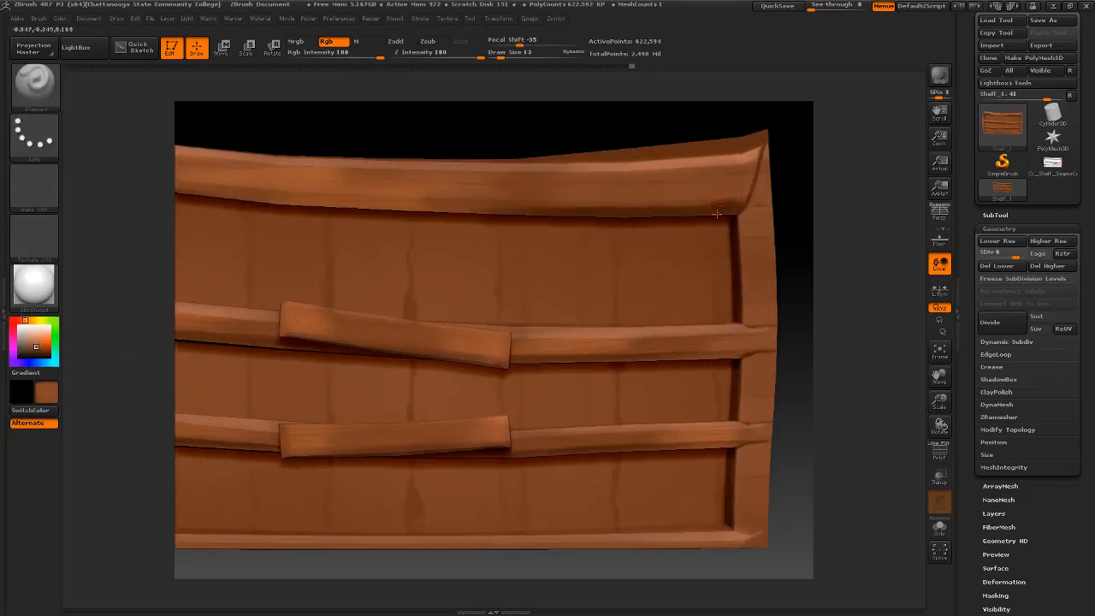
{"action": "key", "text": "space"}
{"action": "left_click", "coordinate": [725, 206]}
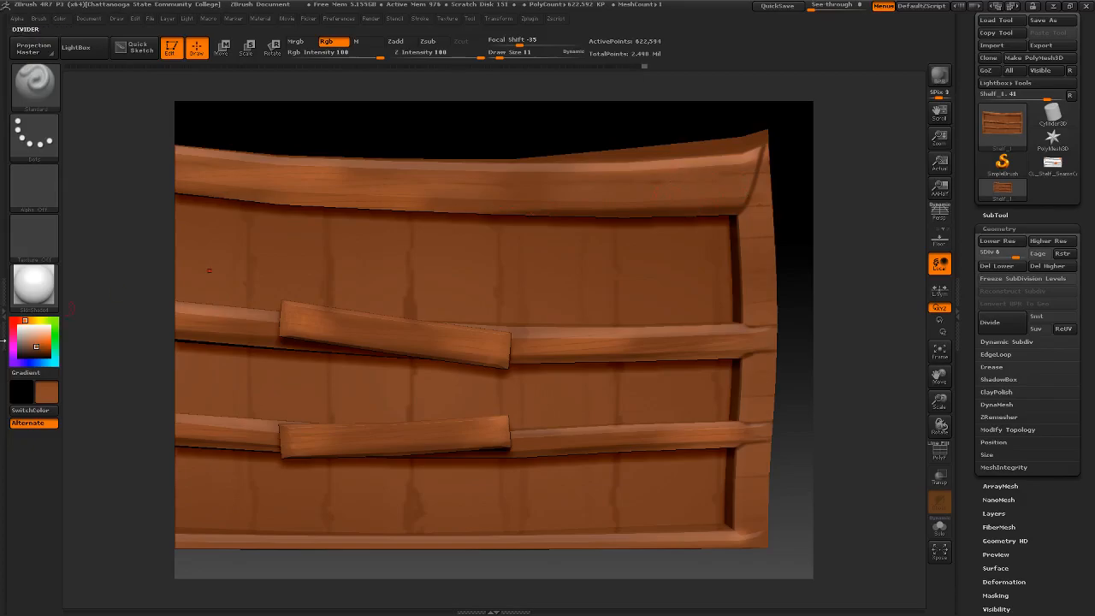
- Pick a light orange (217, 120, 68), set the draw size to 7 and brush highlights beside the upper right corner seam, undoing the unwanted stroke
{"action": "left_click_drag", "start_coordinate": [35, 341], "coordinate": [721, 166]}
{"action": "left_click", "coordinate": [39, 339]}
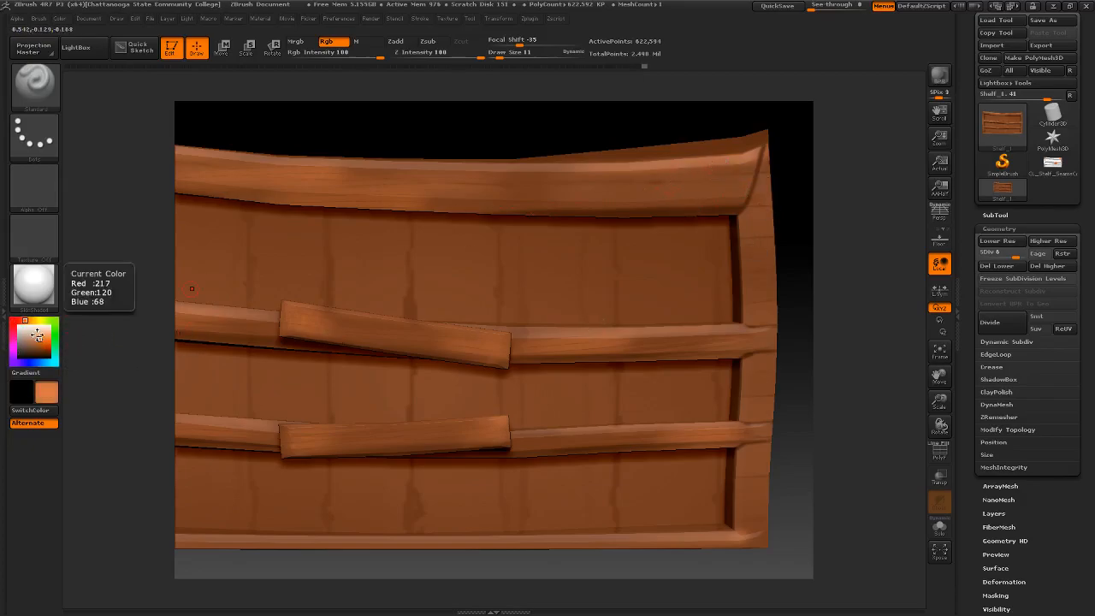
{"action": "key", "text": "space"}
{"action": "left_click_drag", "start_coordinate": [747, 171], "coordinate": [746, 195]}
{"action": "key", "text": "ctrl+z"}
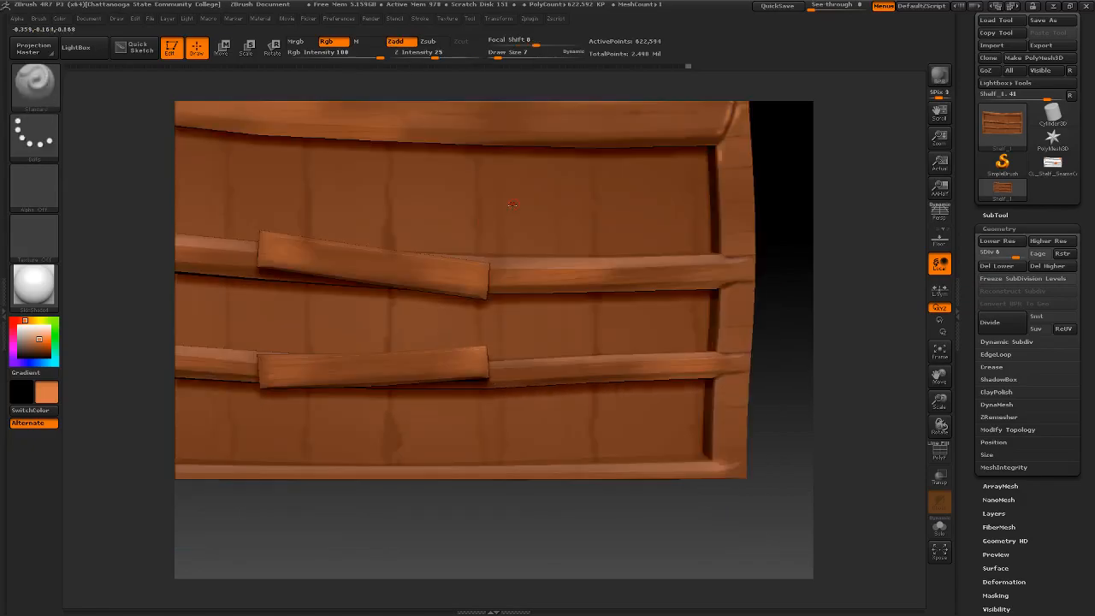
- Brush light orange highlights along both sides of the seam at the shelf's upper left corner
{"action": "right_click_drag", "start_coordinate": [501, 259], "coordinate": [394, 337], "text": "alt"}
{"action": "right_click_drag", "start_coordinate": [489, 242], "coordinate": [525, 251], "text": "ctrl"}
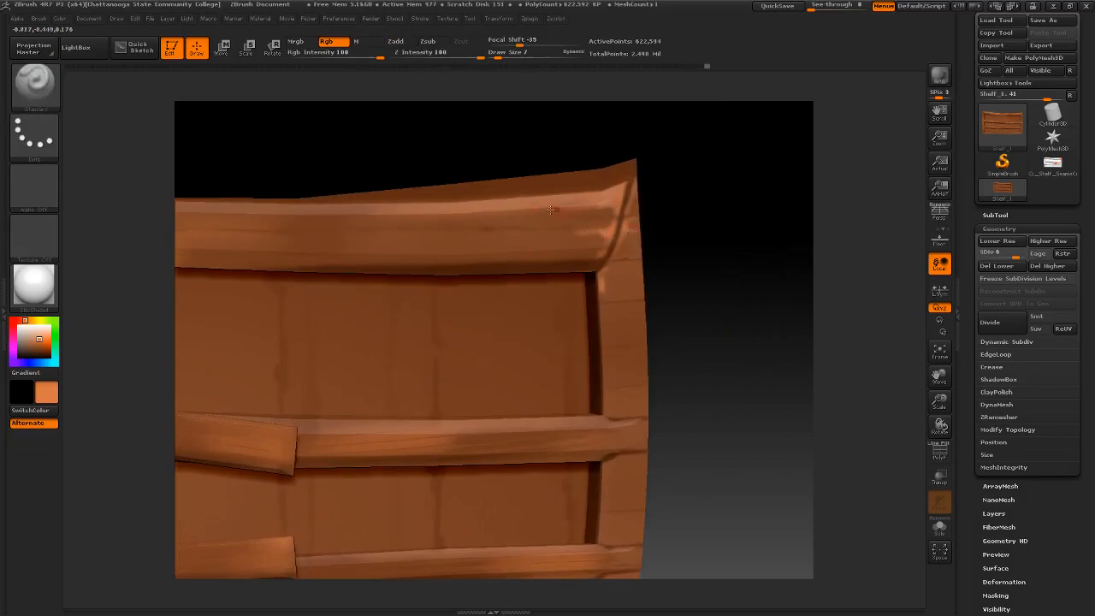
{"action": "right_click_drag", "start_coordinate": [658, 188], "coordinate": [460, 182], "text": "ctrl"}
{"action": "right_click_drag", "start_coordinate": [378, 291], "coordinate": [598, 222], "text": "alt"}
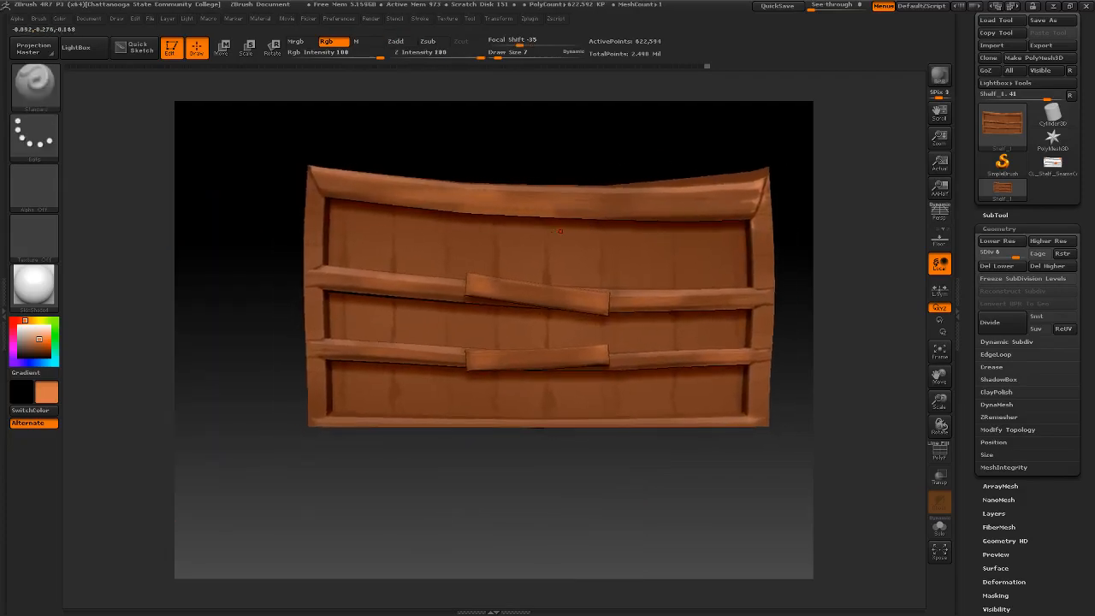
{"action": "right_click_drag", "start_coordinate": [310, 181], "coordinate": [391, 254], "text": "alt"}
{"action": "left_click_drag", "start_coordinate": [361, 205], "coordinate": [369, 223]}
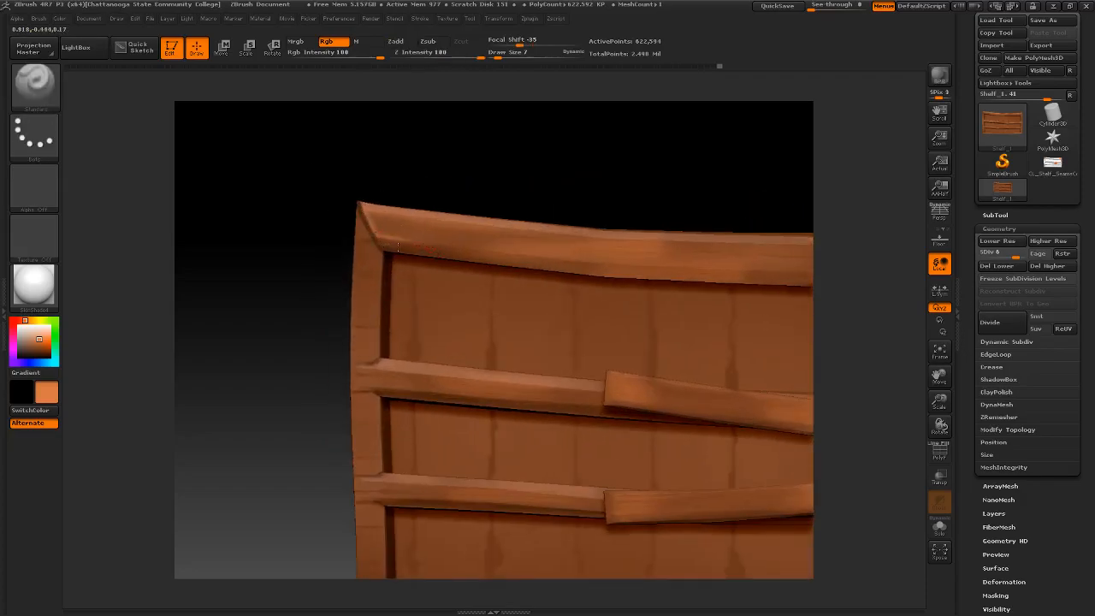
{"action": "left_click_drag", "start_coordinate": [392, 241], "coordinate": [365, 219]}
{"action": "left_click_drag", "start_coordinate": [375, 248], "coordinate": [362, 233]}
- Streak light orange wood grain lengthwise across the left half of the top rail
{"action": "left_click_drag", "start_coordinate": [462, 240], "coordinate": [543, 238]}
{"action": "left_click_drag", "start_coordinate": [463, 239], "coordinate": [573, 240]}
{"action": "left_click_drag", "start_coordinate": [462, 232], "coordinate": [612, 238]}
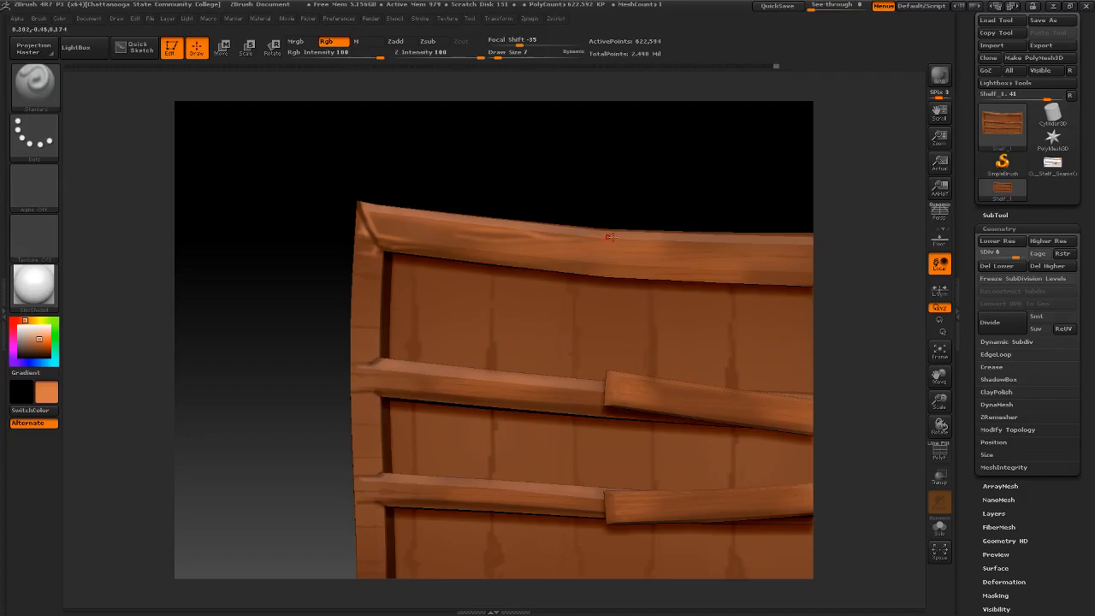
{"action": "left_click_drag", "start_coordinate": [456, 231], "coordinate": [400, 231]}
- Streak light orange wood grain onto the top rail's right end, undoing the unwanted stroke
{"action": "mouse_move", "coordinate": [634, 272]}
{"action": "right_mouse_down", "text": "alt"}
{"action": "mouse_move", "coordinate": [560, 268]}
{"action": "mouse_move", "coordinate": [390, 213]}
{"action": "mouse_move", "coordinate": [479, 184]}
{"action": "mouse_move", "coordinate": [534, 233]}
{"action": "mouse_move", "coordinate": [472, 256]}
{"action": "mouse_move", "coordinate": [530, 268]}
{"action": "right_mouse_up", "text": "alt"}
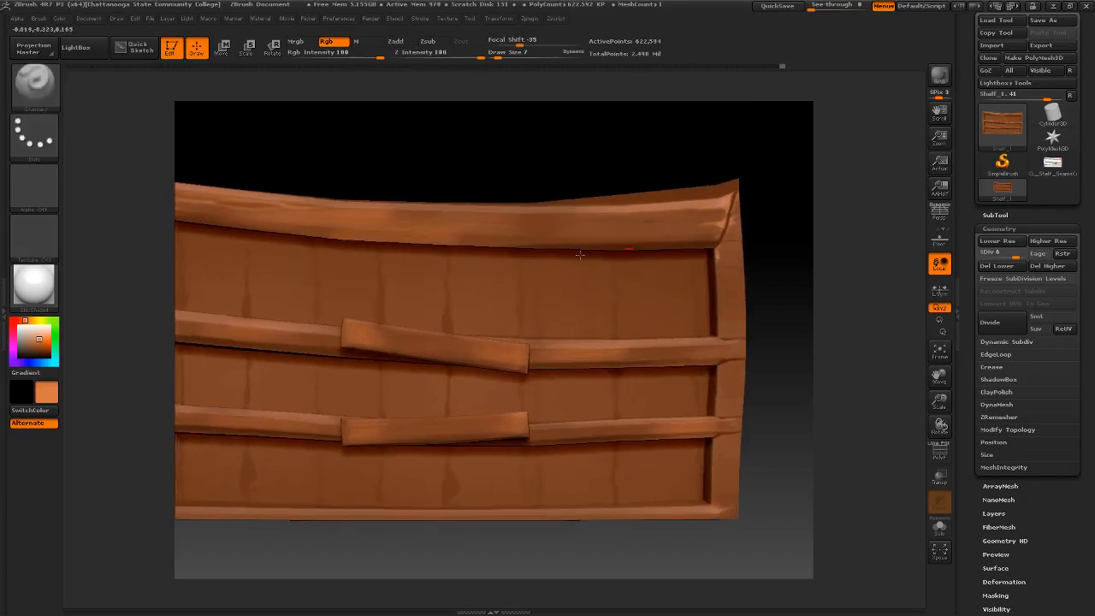
{"action": "mouse_move", "coordinate": [652, 227]}
{"action": "left_mouse_down"}
{"action": "mouse_move", "coordinate": [608, 226]}
{"action": "mouse_move", "coordinate": [676, 219]}
{"action": "left_mouse_up"}
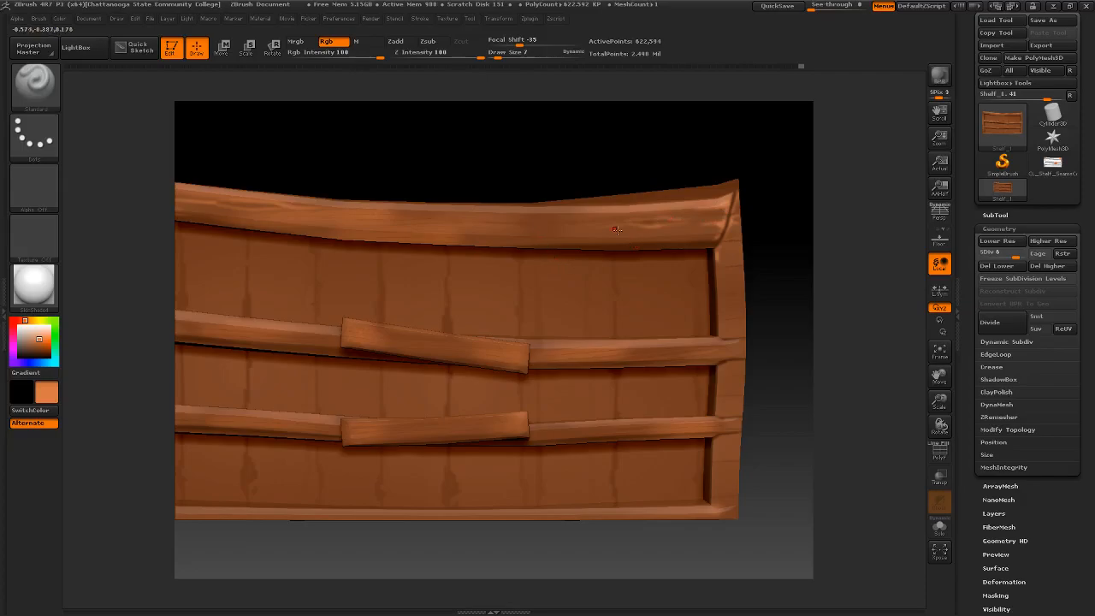
{"action": "left_click_drag", "start_coordinate": [604, 226], "coordinate": [545, 223]}
{"action": "key", "text": "ctrl+z"}
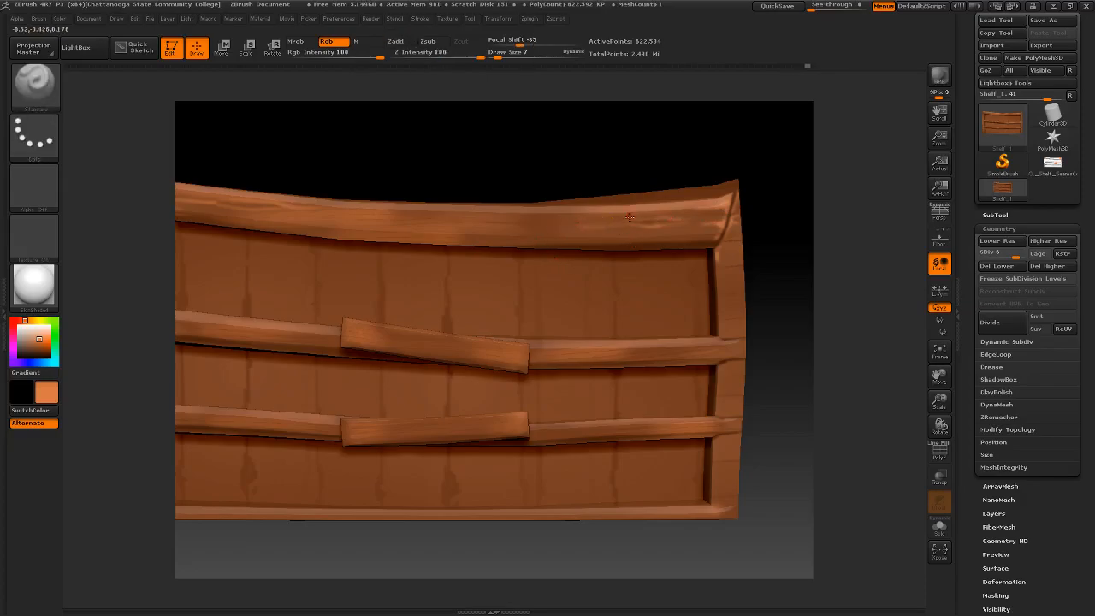
{"action": "left_click_drag", "start_coordinate": [644, 216], "coordinate": [657, 229]}
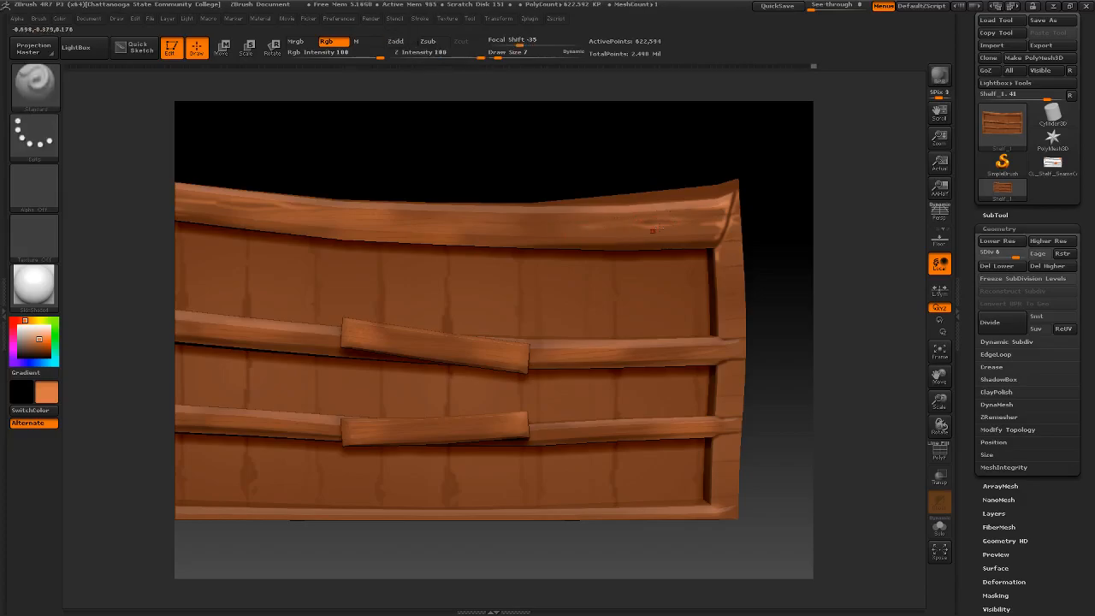
- Brush light orange grain streaks onto the upper divider where it meets the side boards
{"action": "mouse_move", "coordinate": [486, 289]}
{"action": "right_mouse_down", "text": "ctrl"}
{"action": "mouse_move", "coordinate": [474, 232]}
{"action": "mouse_move", "coordinate": [500, 232]}
{"action": "mouse_move", "coordinate": [459, 290]}
{"action": "right_mouse_up", "text": "ctrl"}
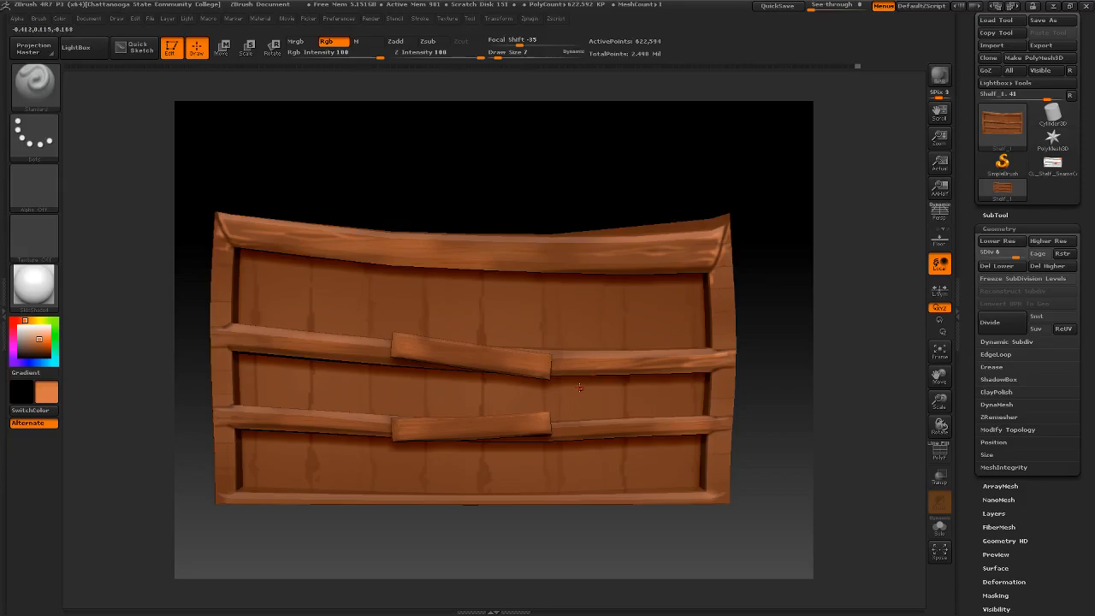
{"action": "left_click_drag", "start_coordinate": [200, 350], "coordinate": [256, 338], "text": "alt"}
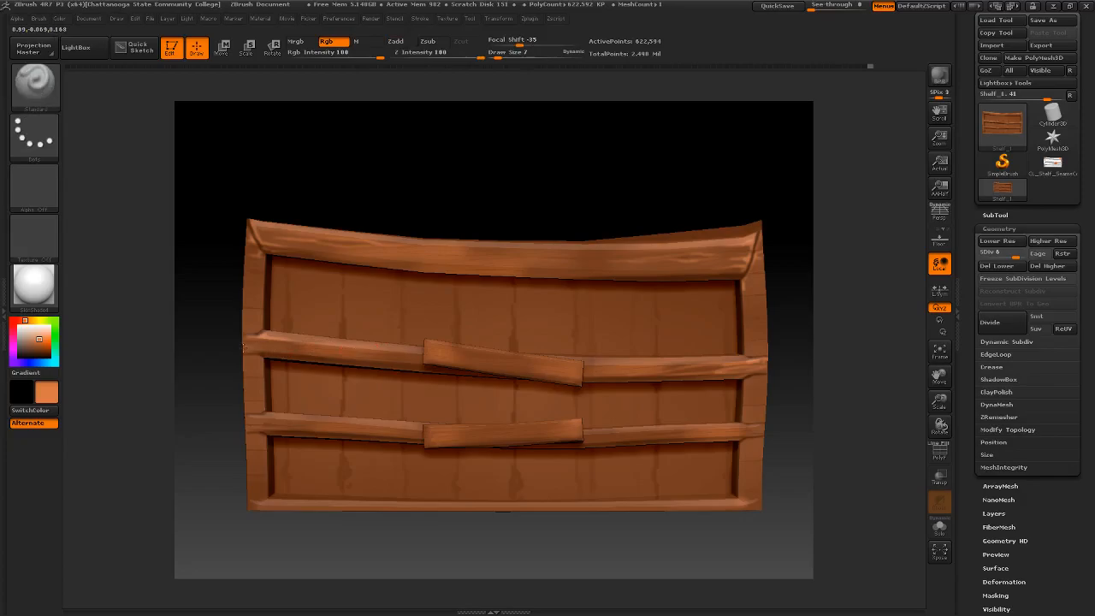
{"action": "key", "text": "ctrl"}
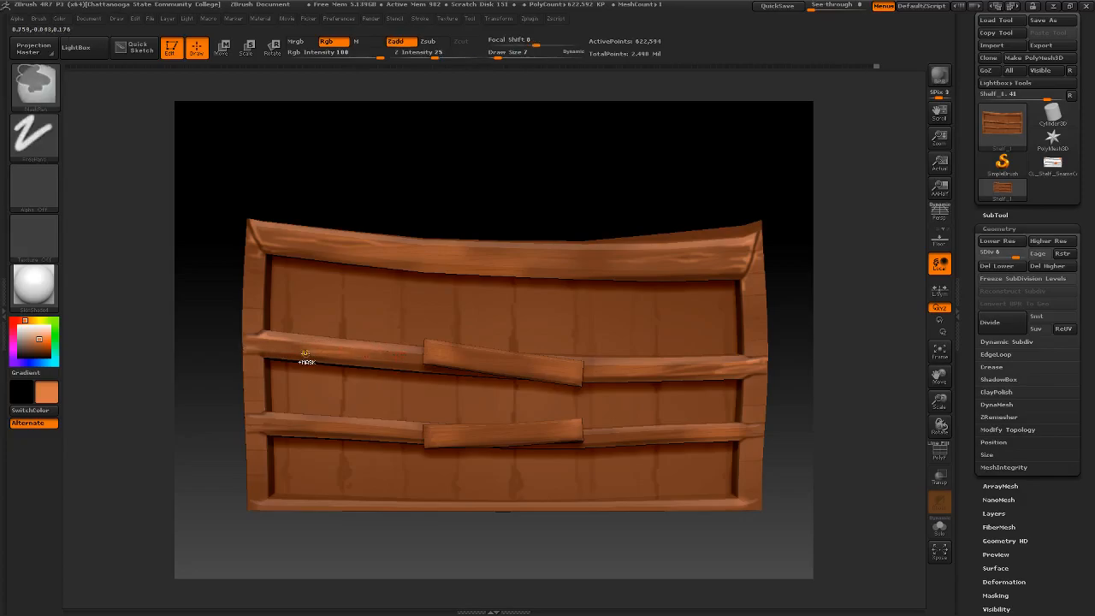
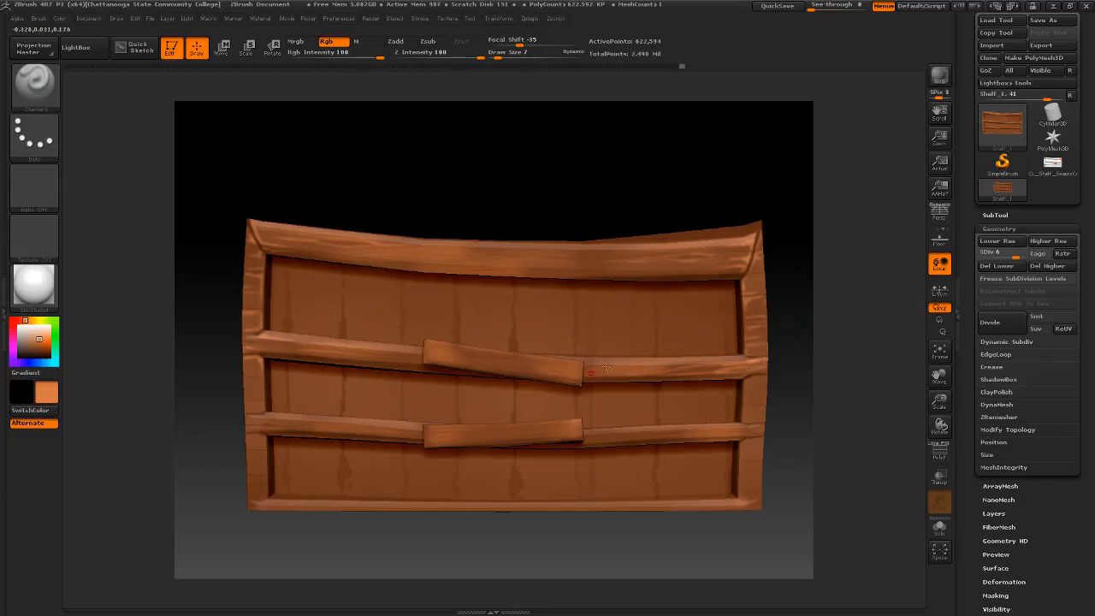
- Brush light orange grain streaks onto the lower divider's left end and the two crooked boards at the shelf's center
{"action": "right_click_drag", "start_coordinate": [460, 412], "coordinate": [428, 352], "text": "alt"}
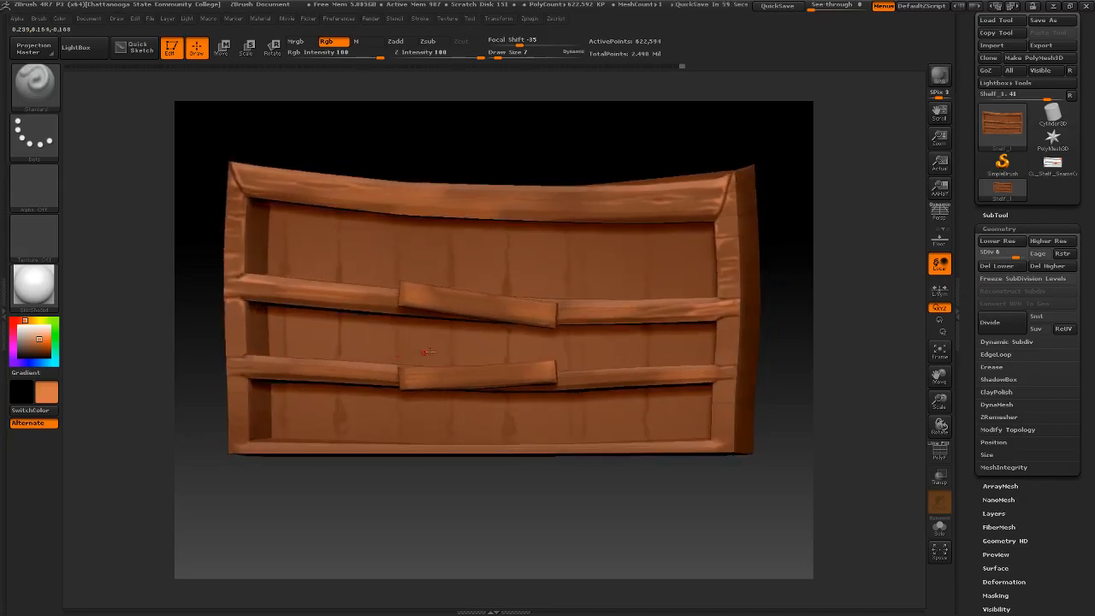
{"action": "right_click_drag", "start_coordinate": [313, 364], "coordinate": [267, 368]}
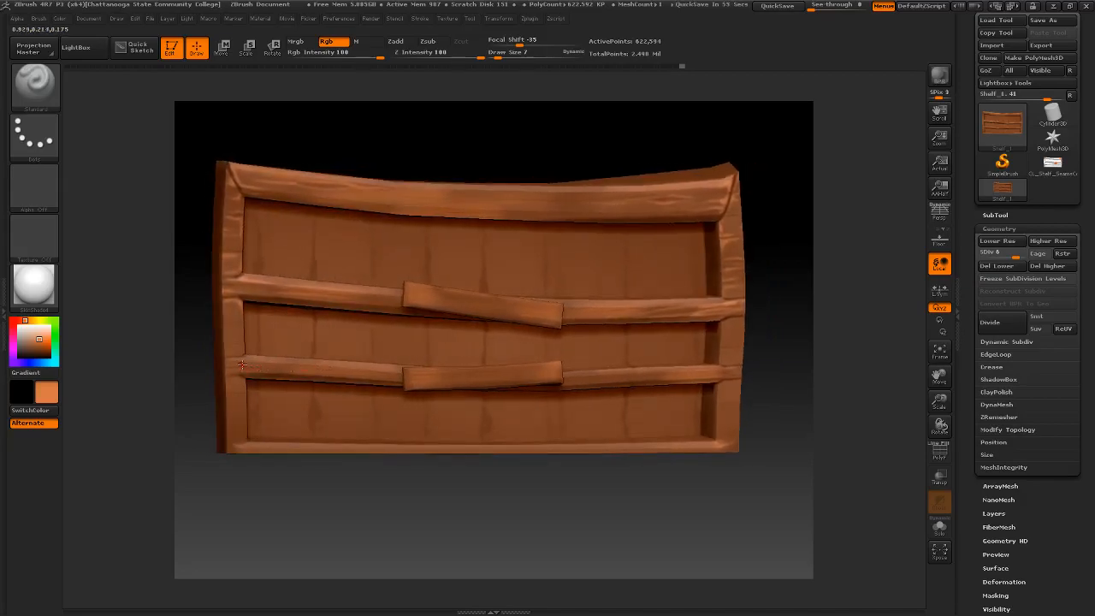
{"action": "left_click_drag", "start_coordinate": [243, 363], "coordinate": [276, 365]}
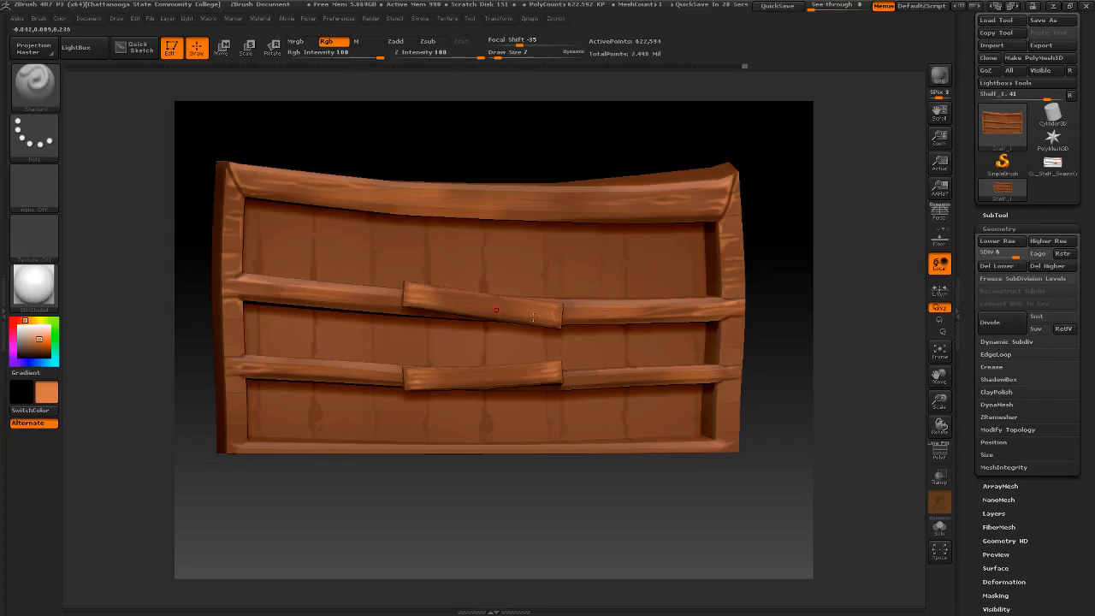
{"action": "right_click_drag", "start_coordinate": [427, 352], "coordinate": [495, 279], "text": "ctrl"}
{"action": "mouse_move", "coordinate": [561, 290]}
{"action": "right_mouse_down", "text": "alt"}
{"action": "mouse_move", "coordinate": [395, 351]}
{"action": "mouse_move", "coordinate": [515, 327]}
{"action": "mouse_move", "coordinate": [496, 323]}
{"action": "right_mouse_up", "text": "alt"}
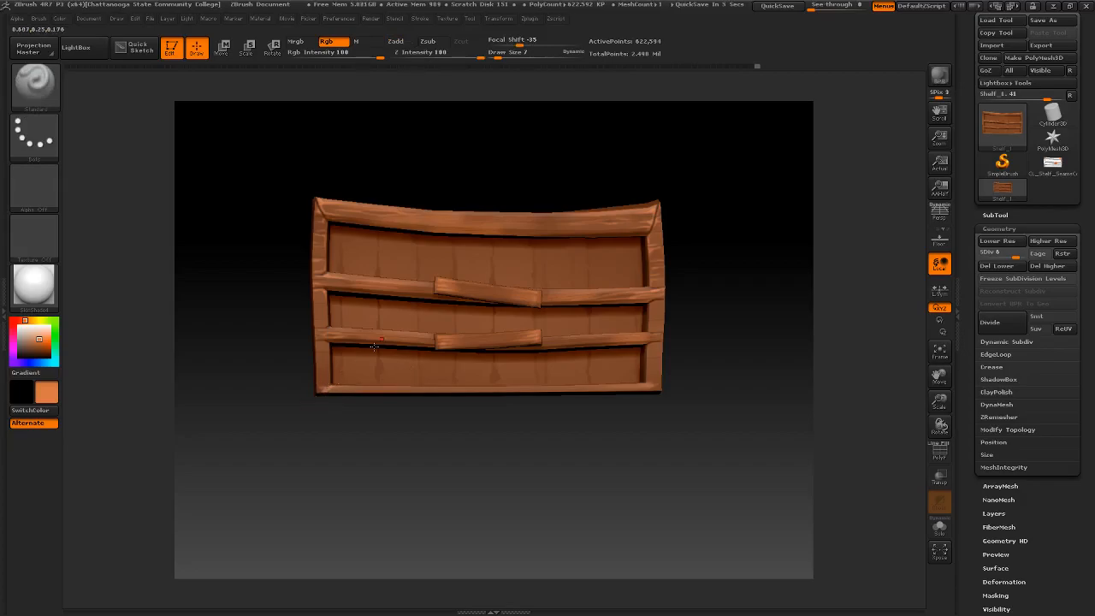
- Paint dark brown seams where the side boards meet the bottom rail at the shelf's lower corners
{"action": "left_click_drag", "start_coordinate": [27, 346], "coordinate": [325, 291]}
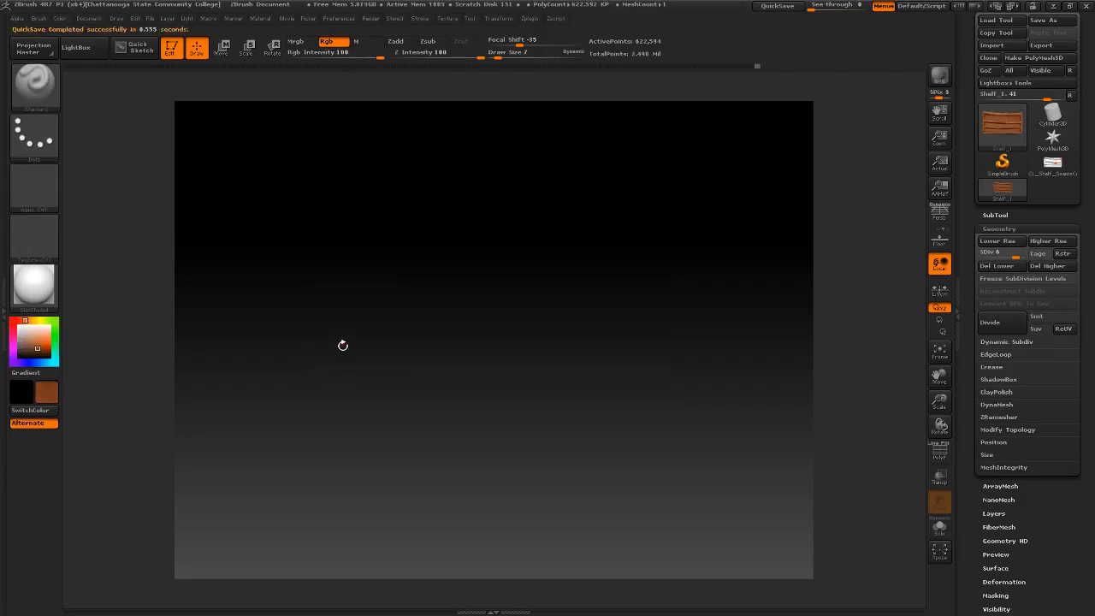
{"action": "right_click_drag", "start_coordinate": [344, 351], "coordinate": [313, 411], "text": "ctrl"}
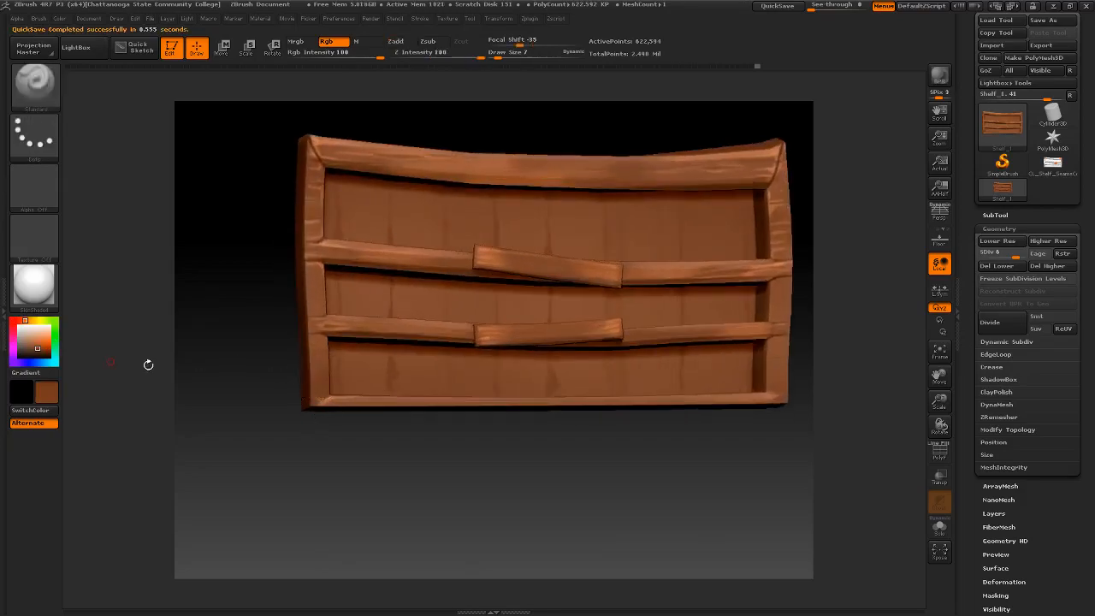
{"action": "left_click", "coordinate": [40, 352]}
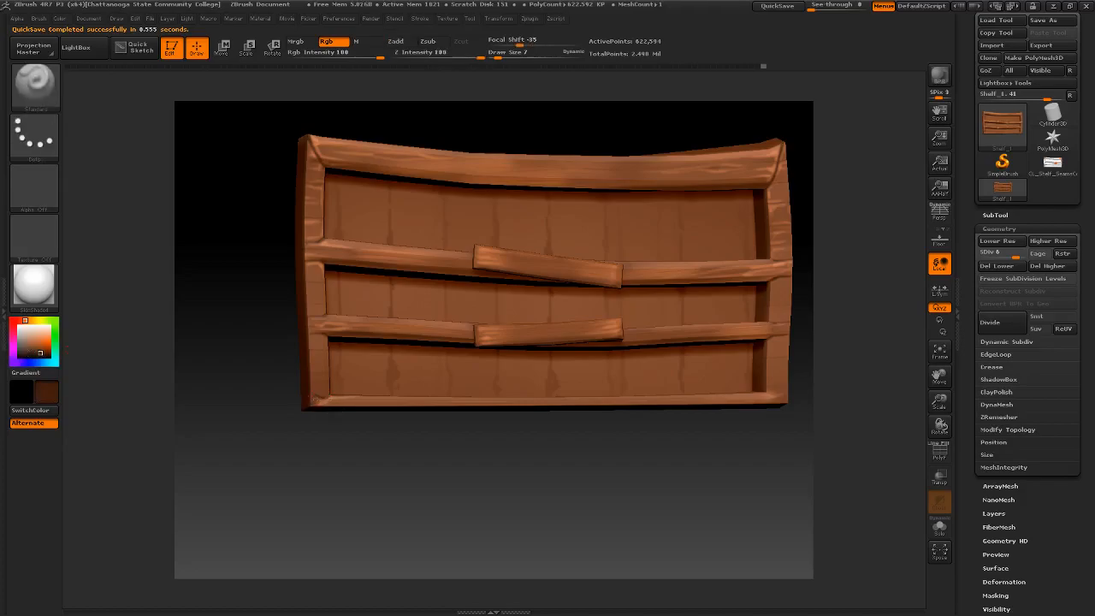
{"action": "left_click_drag", "start_coordinate": [329, 397], "coordinate": [284, 404]}
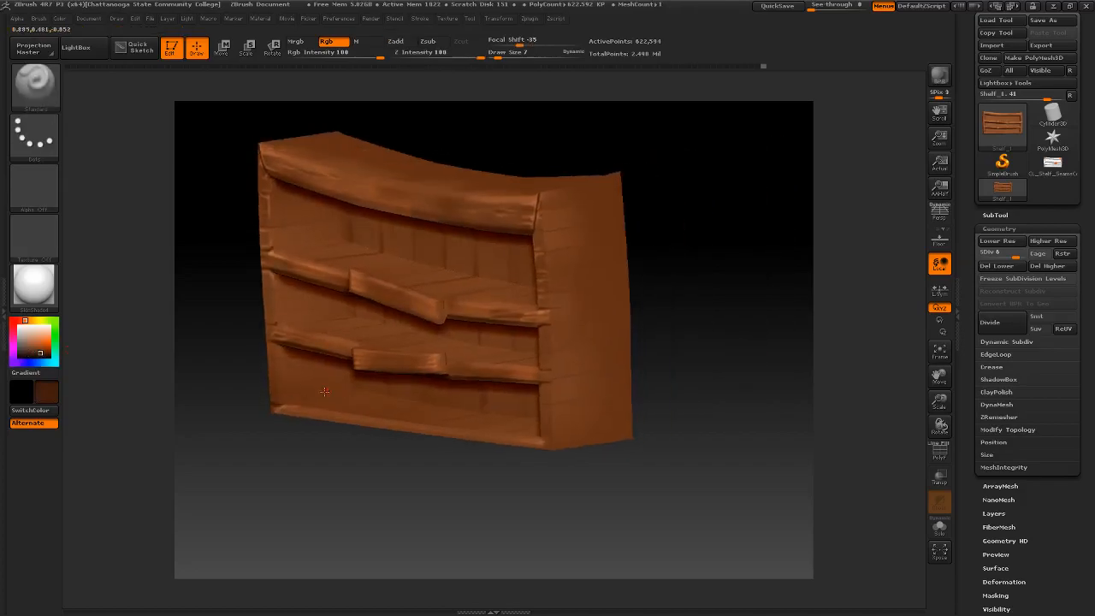
{"action": "left_click_drag", "start_coordinate": [345, 389], "coordinate": [479, 395]}
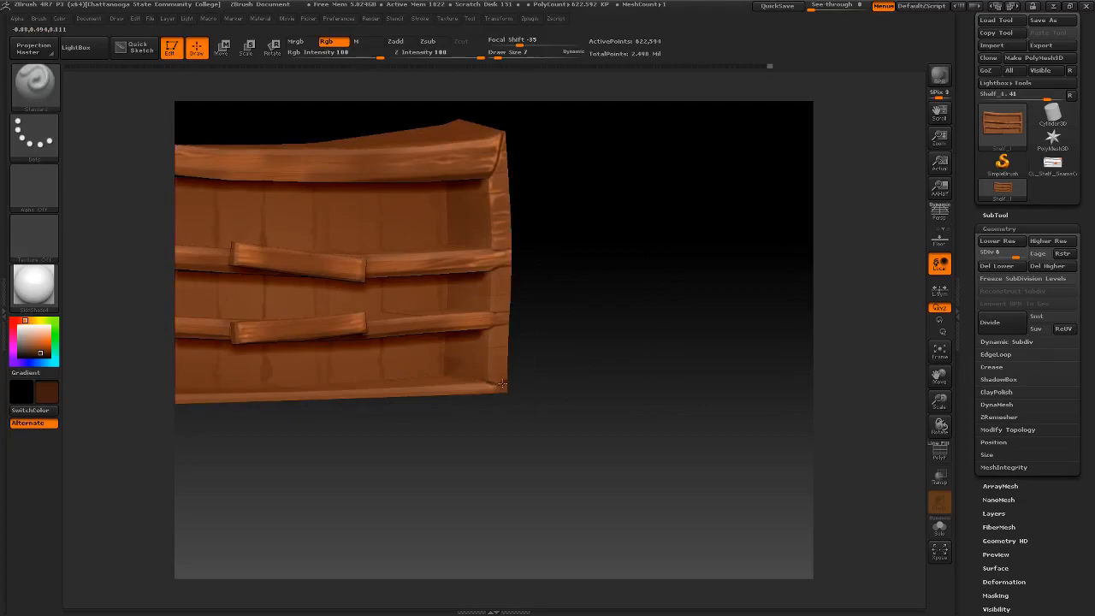
{"action": "left_click_drag", "start_coordinate": [482, 378], "coordinate": [513, 335]}
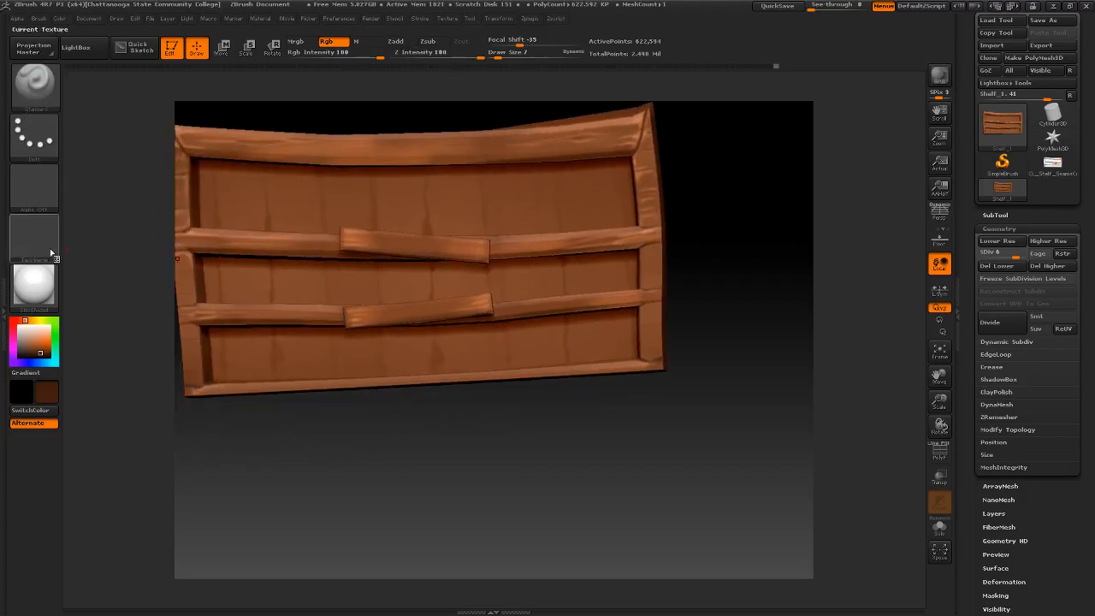
- Brush light orange grain and seam highlights onto the lowest section of the left side board and the bottom rail's corners
{"action": "left_click", "coordinate": [42, 339]}
{"action": "left_click_drag", "start_coordinate": [206, 417], "coordinate": [230, 416], "text": "alt"}
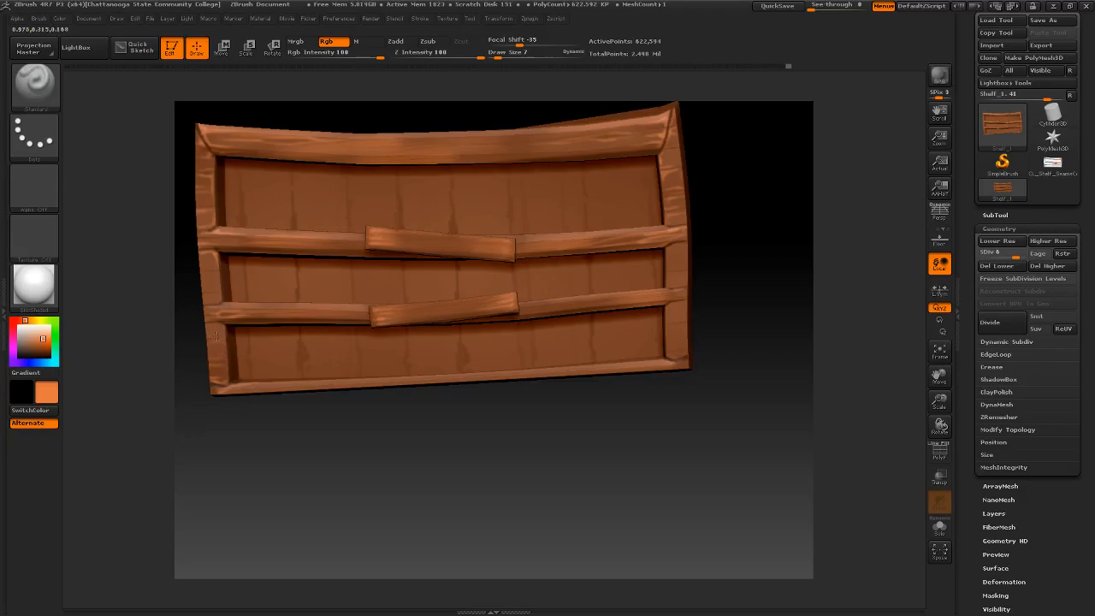
{"action": "left_click_drag", "start_coordinate": [697, 315], "coordinate": [612, 326], "text": "shift"}
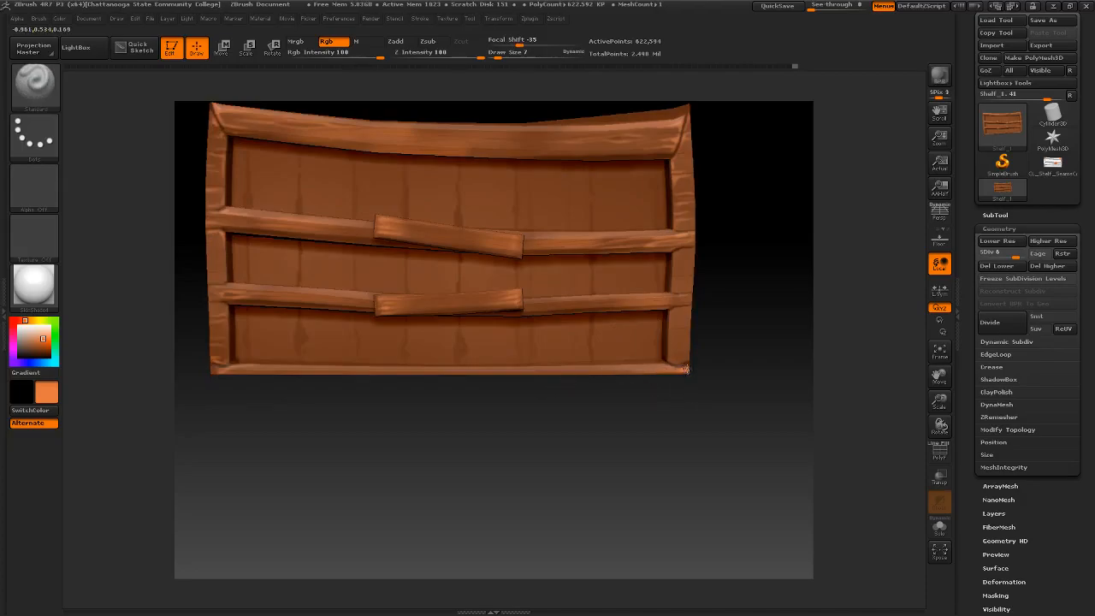
{"action": "mouse_move", "coordinate": [667, 368]}
{"action": "left_mouse_down"}
{"action": "mouse_move", "coordinate": [622, 371]}
{"action": "mouse_move", "coordinate": [653, 386]}
{"action": "left_mouse_up"}
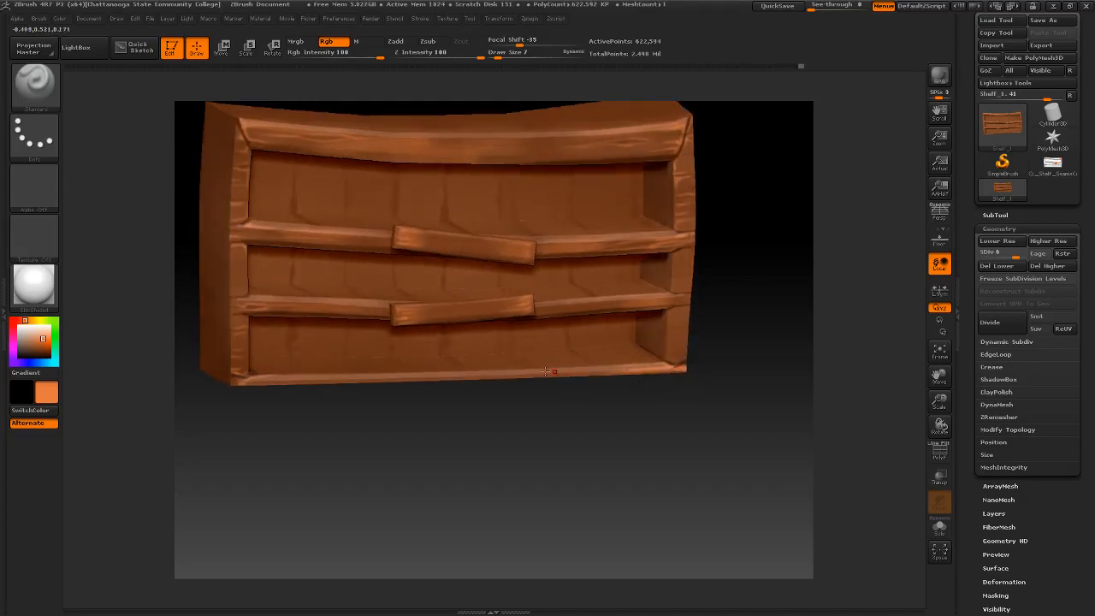
- Streak light orange wood grain across the right side board below the lower divider
{"action": "left_click_drag", "start_coordinate": [665, 360], "coordinate": [686, 355]}
{"action": "key", "text": "shift"}
{"action": "left_click_drag", "start_coordinate": [667, 341], "coordinate": [692, 336]}
{"action": "left_click_drag", "start_coordinate": [669, 324], "coordinate": [672, 301]}
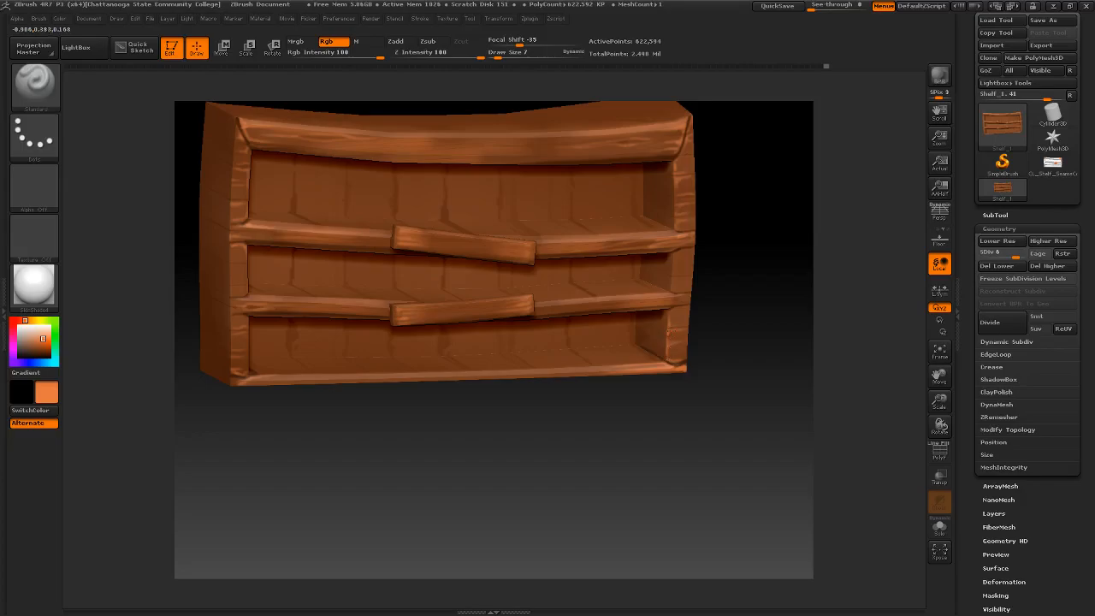
- Streak light orange wood grain onto both side boards between the upper and lower dividers
{"action": "left_click_drag", "start_coordinate": [687, 337], "coordinate": [688, 331]}
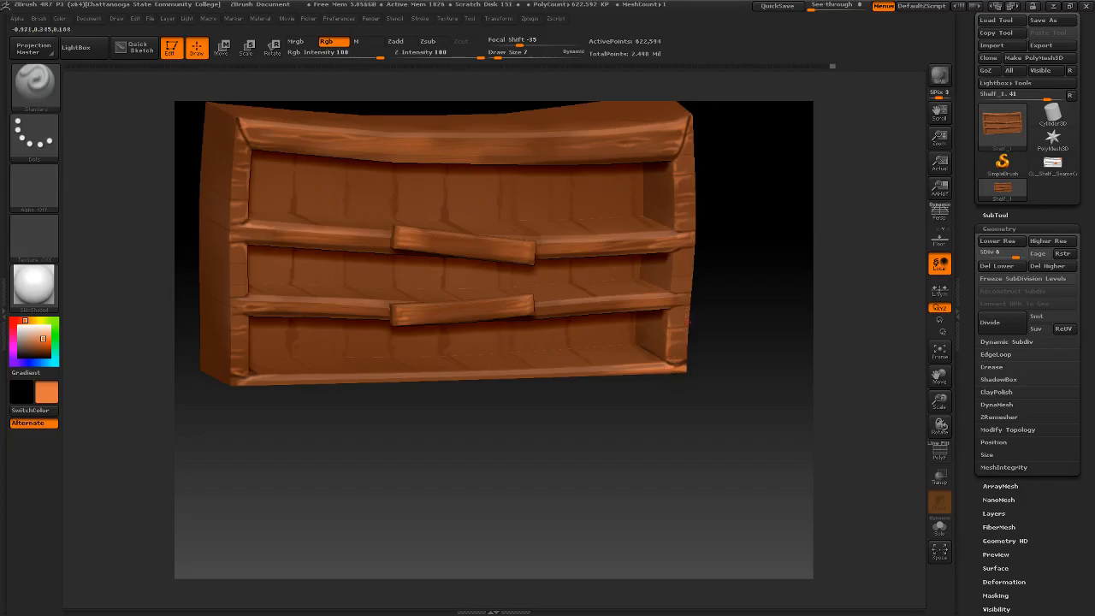
{"action": "left_click_drag", "start_coordinate": [684, 315], "coordinate": [683, 288]}
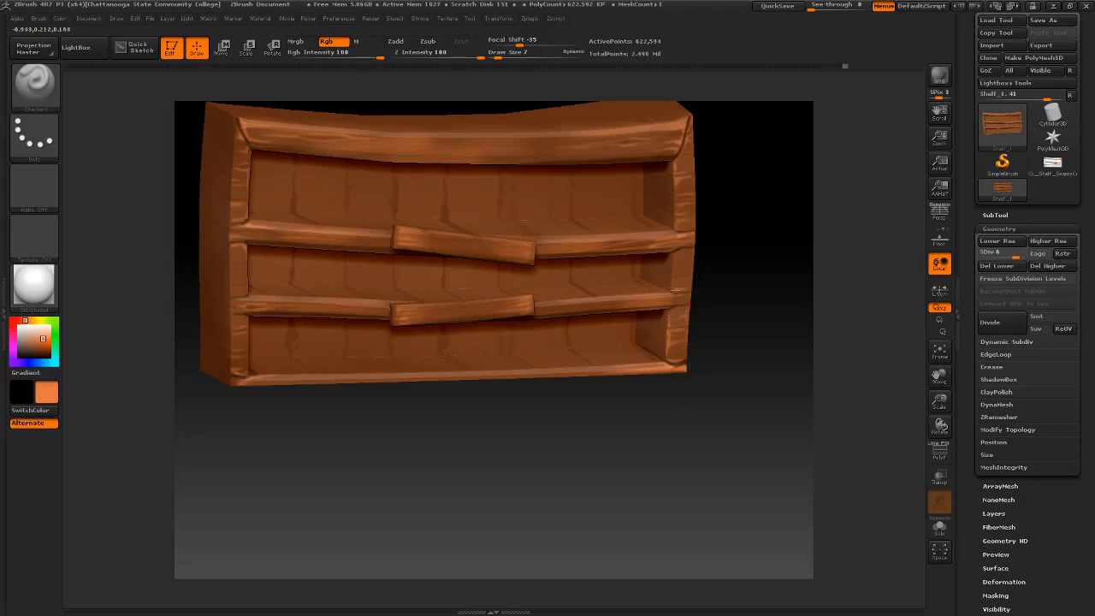
{"action": "mouse_move", "coordinate": [672, 285]}
{"action": "left_mouse_down"}
{"action": "mouse_move", "coordinate": [695, 289]}
{"action": "mouse_move", "coordinate": [674, 278]}
{"action": "mouse_move", "coordinate": [691, 258]}
{"action": "mouse_move", "coordinate": [677, 260]}
{"action": "mouse_move", "coordinate": [659, 288]}
{"action": "mouse_move", "coordinate": [706, 271]}
{"action": "left_mouse_up"}
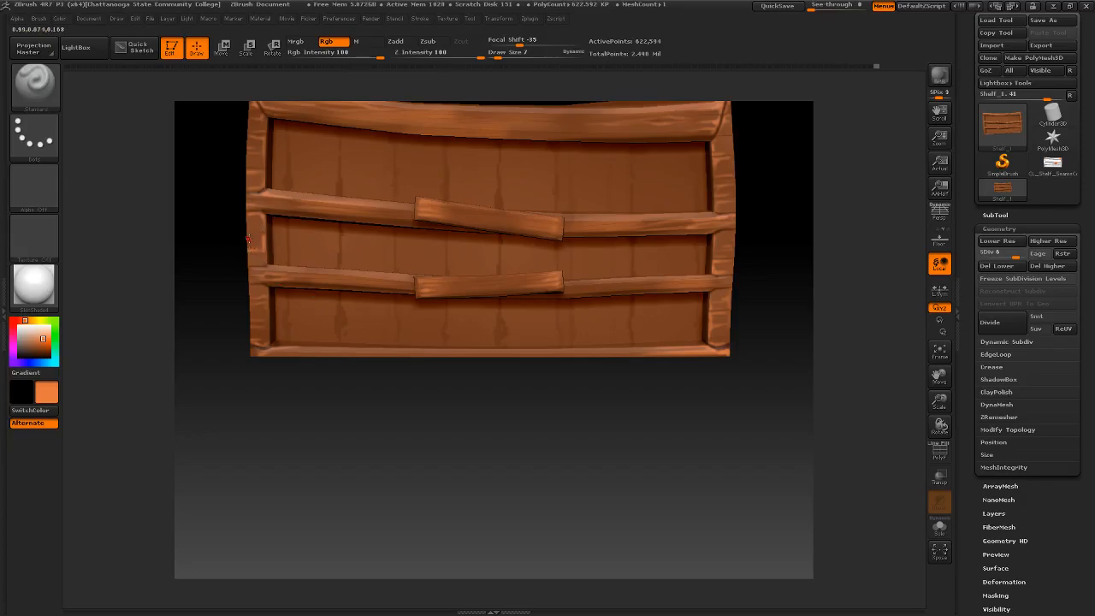
{"action": "left_click_drag", "start_coordinate": [247, 228], "coordinate": [264, 224]}
{"action": "mouse_move", "coordinate": [401, 275]}
{"action": "right_mouse_down", "text": "ctrl"}
{"action": "mouse_move", "coordinate": [398, 253]}
{"action": "mouse_move", "coordinate": [397, 277]}
{"action": "right_mouse_up", "text": "ctrl"}
- Brush light orange highlights along the bottom rail's edge and the lowest compartment's floor seams, redoing the unwanted stroke
{"action": "mouse_move", "coordinate": [356, 333]}
{"action": "right_mouse_down"}
{"action": "mouse_move", "coordinate": [361, 384]}
{"action": "mouse_move", "coordinate": [350, 394]}
{"action": "mouse_move", "coordinate": [375, 410]}
{"action": "mouse_move", "coordinate": [394, 391]}
{"action": "right_mouse_up"}
{"action": "right_click", "coordinate": [360, 384]}
{"action": "left_click_drag", "start_coordinate": [344, 370], "coordinate": [631, 351]}
{"action": "key", "text": "ctrl+z"}
{"action": "left_click_drag", "start_coordinate": [366, 368], "coordinate": [662, 354]}
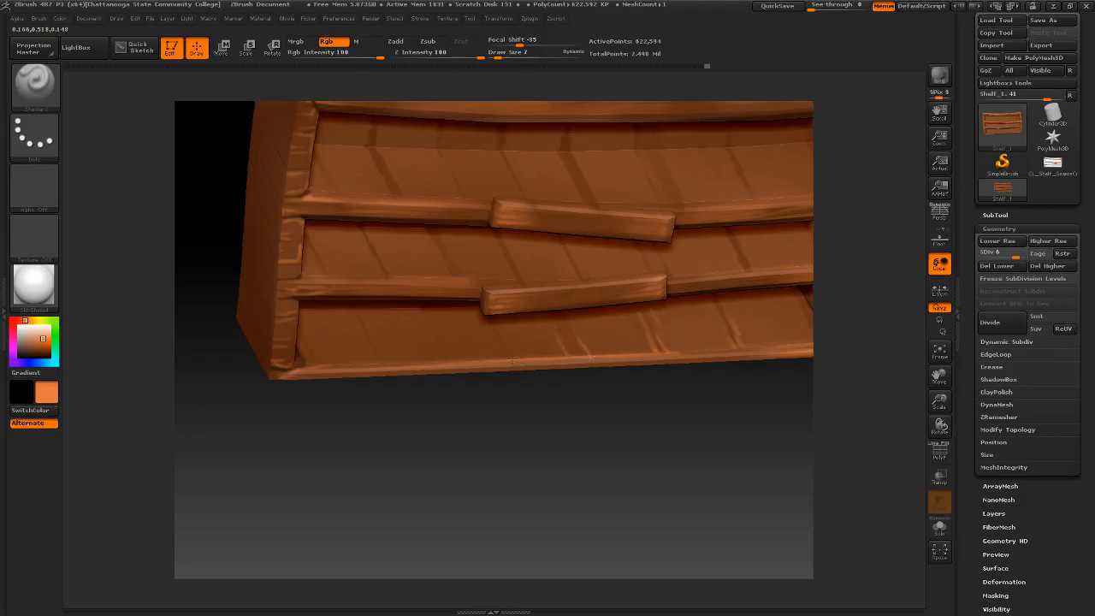
{"action": "mouse_move", "coordinate": [474, 317]}
{"action": "right_mouse_down"}
{"action": "mouse_move", "coordinate": [485, 338]}
{"action": "mouse_move", "coordinate": [472, 291]}
{"action": "right_mouse_up"}
{"action": "mouse_move", "coordinate": [561, 292]}
{"action": "right_mouse_down"}
{"action": "mouse_move", "coordinate": [566, 318]}
{"action": "mouse_move", "coordinate": [617, 301]}
{"action": "mouse_move", "coordinate": [619, 270]}
{"action": "right_mouse_up"}
{"action": "mouse_move", "coordinate": [606, 328]}
{"action": "right_mouse_down"}
{"action": "mouse_move", "coordinate": [656, 264]}
{"action": "mouse_move", "coordinate": [662, 281]}
{"action": "mouse_move", "coordinate": [531, 280]}
{"action": "mouse_move", "coordinate": [549, 301]}
{"action": "mouse_move", "coordinate": [523, 332]}
{"action": "mouse_move", "coordinate": [509, 306]}
{"action": "mouse_move", "coordinate": [536, 313]}
{"action": "mouse_move", "coordinate": [547, 279]}
{"action": "mouse_move", "coordinate": [570, 277]}
{"action": "mouse_move", "coordinate": [549, 296]}
{"action": "right_mouse_up"}
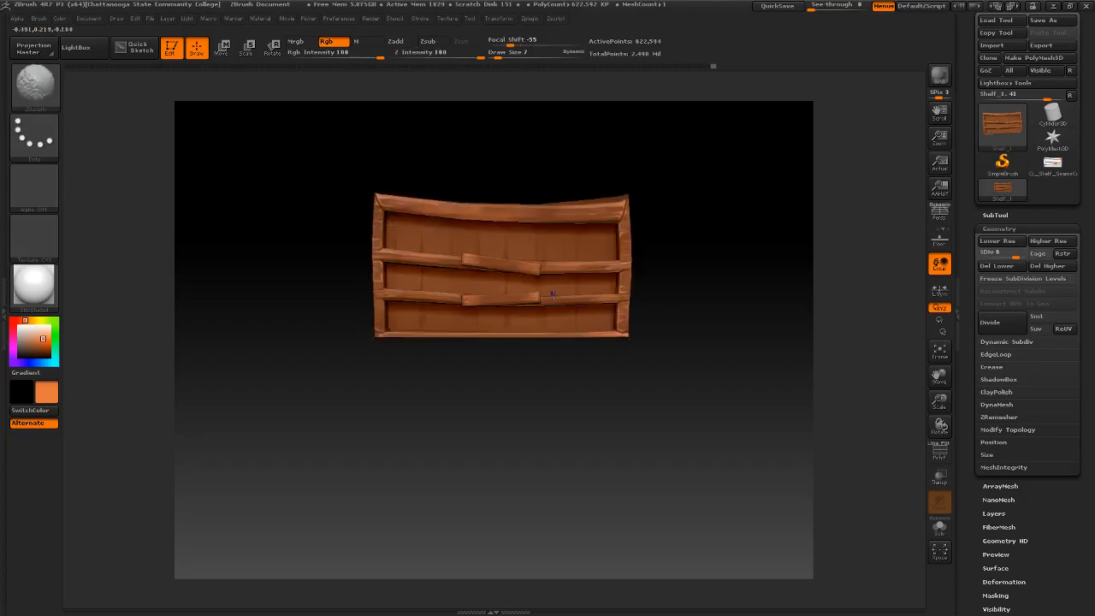
{"action": "right_click_drag", "start_coordinate": [546, 252], "coordinate": [537, 287], "text": "alt"}
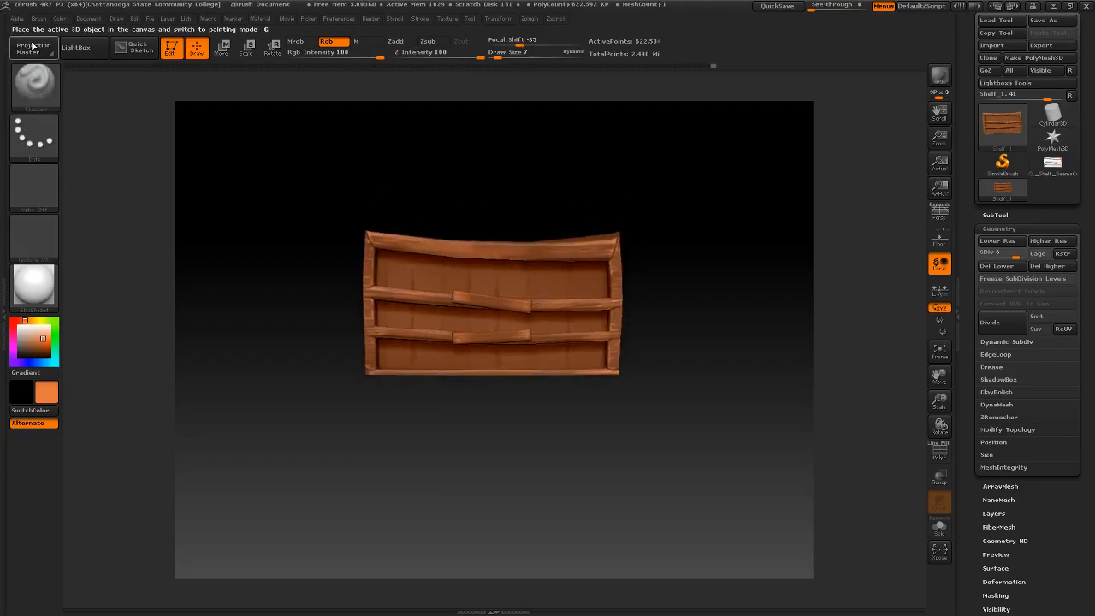
- Save the project as Shelf in the koBoldLair project's scenes/Shelf folder and dismiss the shortcut notice
{"action": "left_click", "coordinate": [149, 18]}
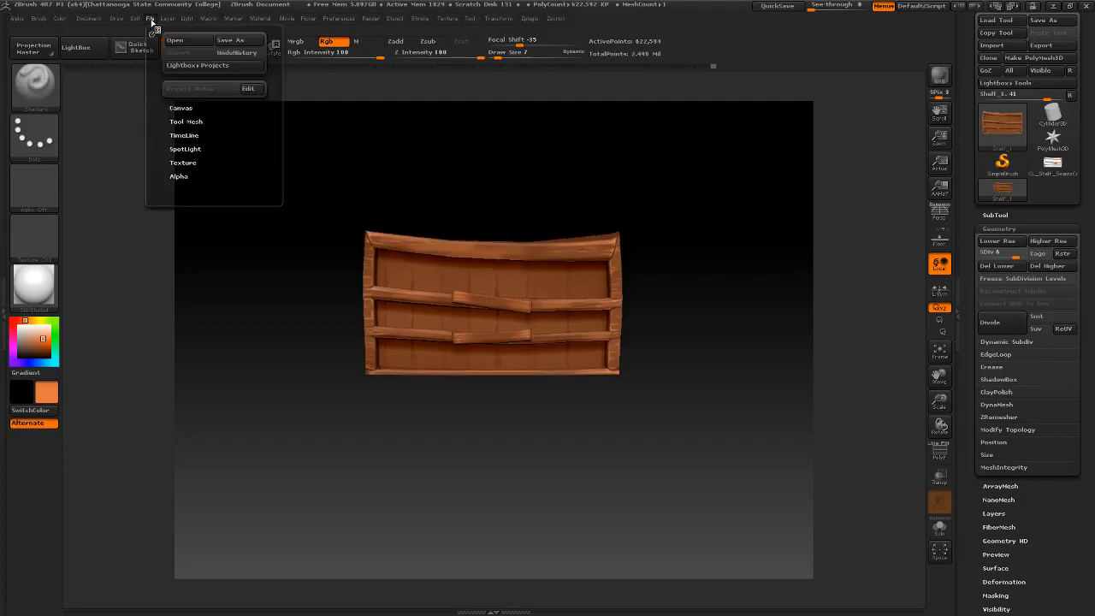
{"action": "left_click", "coordinate": [229, 40]}
{"action": "left_click", "coordinate": [254, 26]}
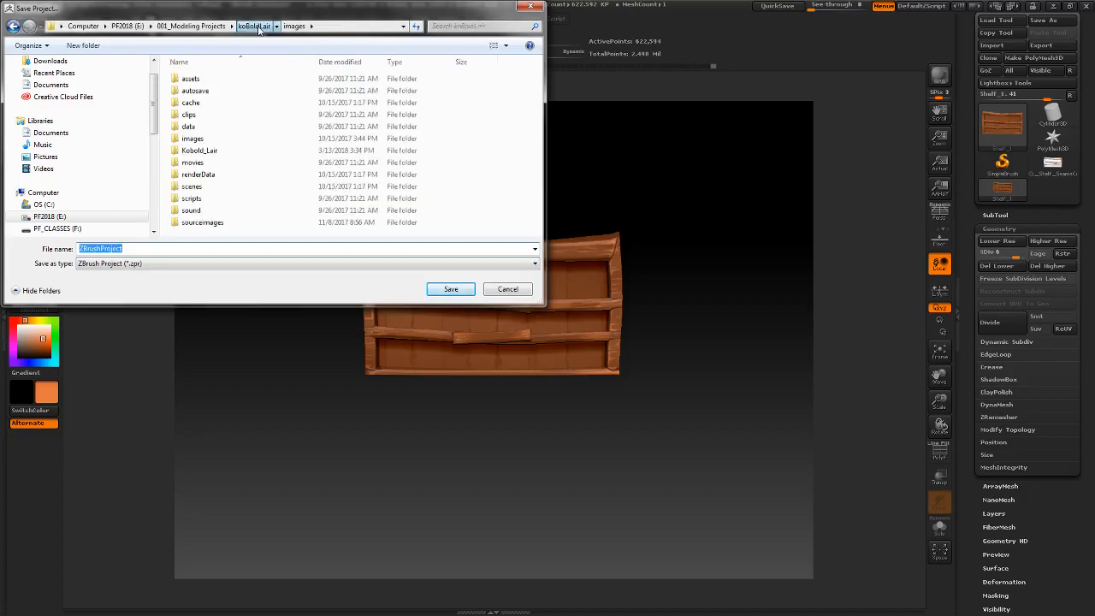
{"action": "left_click", "coordinate": [201, 188]}
{"action": "double_click", "coordinate": [201, 188]}
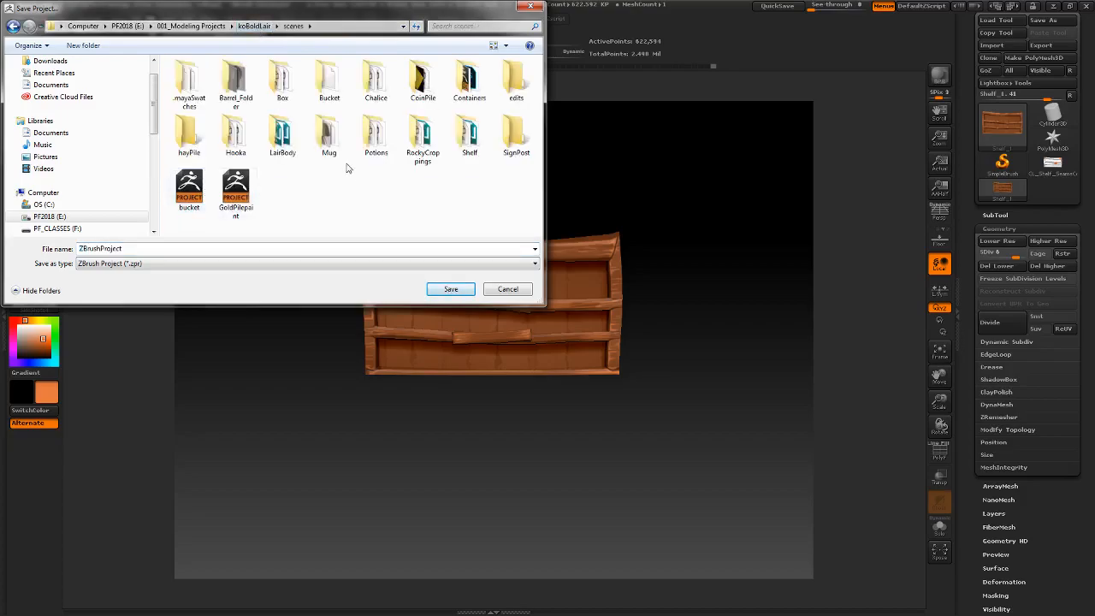
{"action": "double_click", "coordinate": [457, 140]}
{"action": "double_click", "coordinate": [150, 248]}
{"action": "type", "text": "Shelf"}
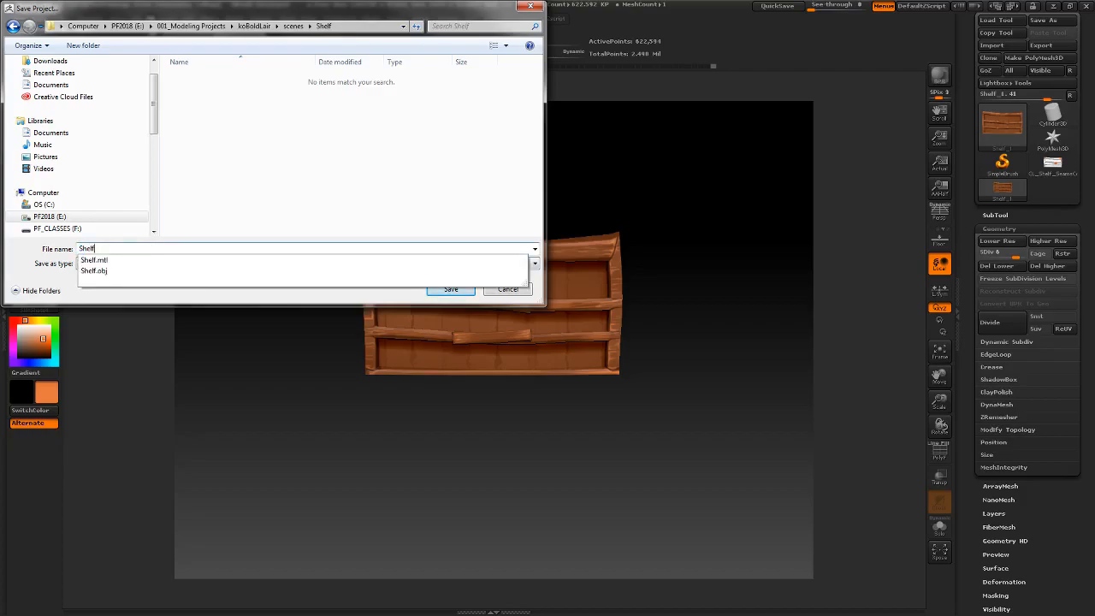
{"action": "left_click", "coordinate": [401, 196]}
{"action": "left_click", "coordinate": [451, 289]}
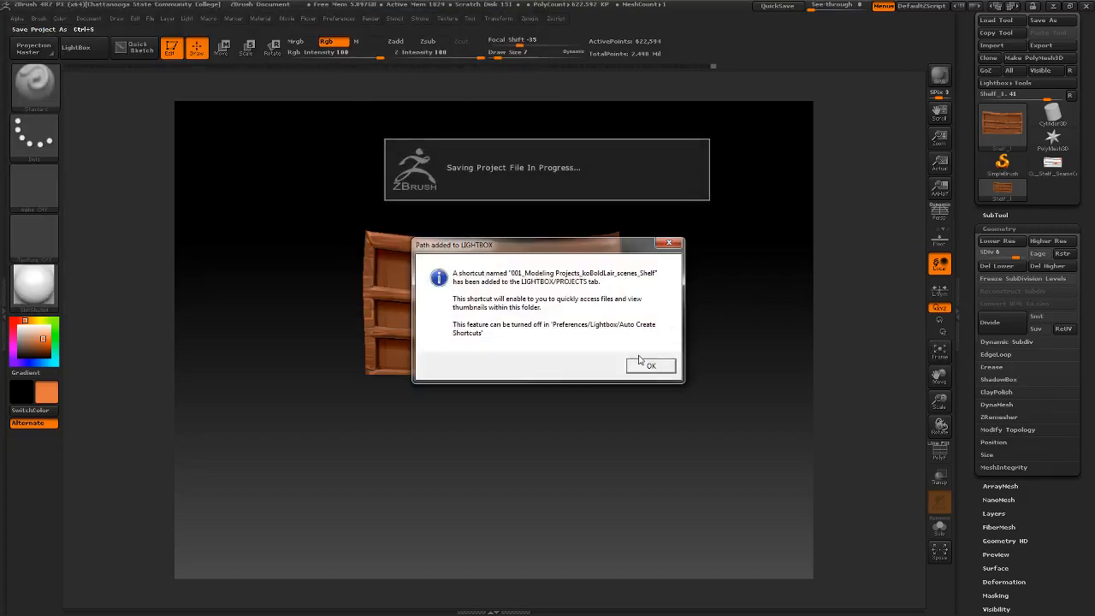
{"action": "left_click", "coordinate": [649, 366]}
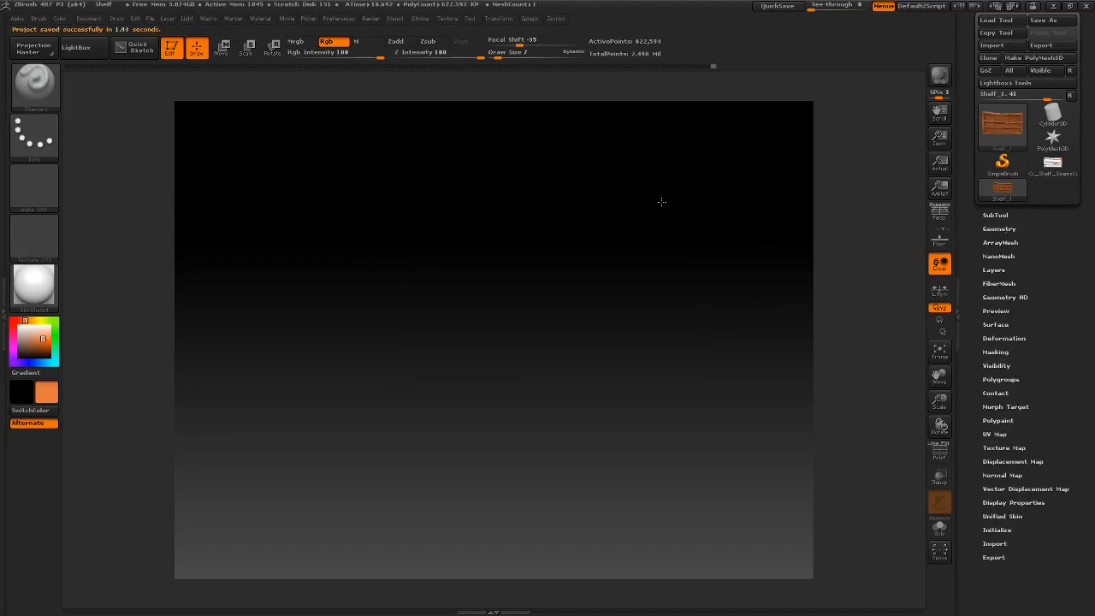
- Create a new texture map for the shelf from its polypaint
{"action": "left_click_drag", "start_coordinate": [662, 191], "coordinate": [665, 219]}
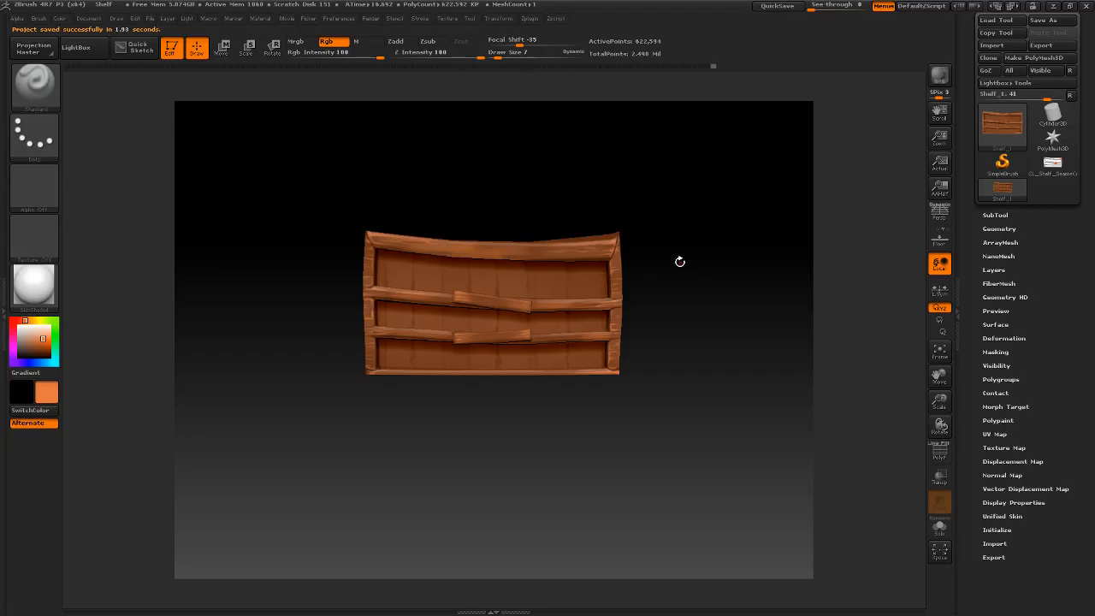
{"action": "left_click_drag", "start_coordinate": [680, 261], "coordinate": [689, 262], "text": "alt"}
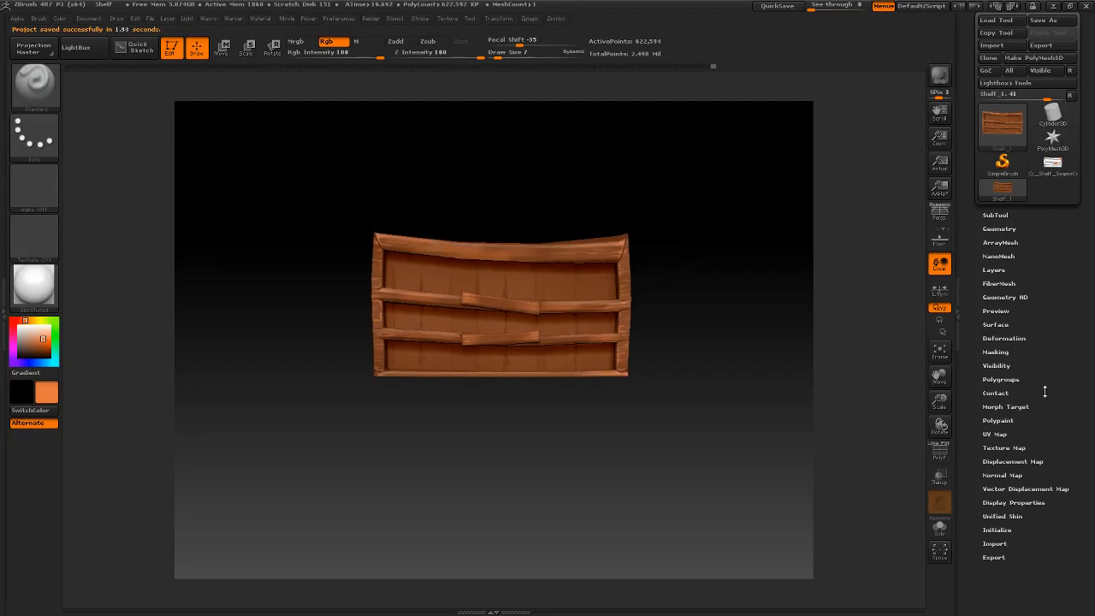
{"action": "left_click", "coordinate": [997, 420]}
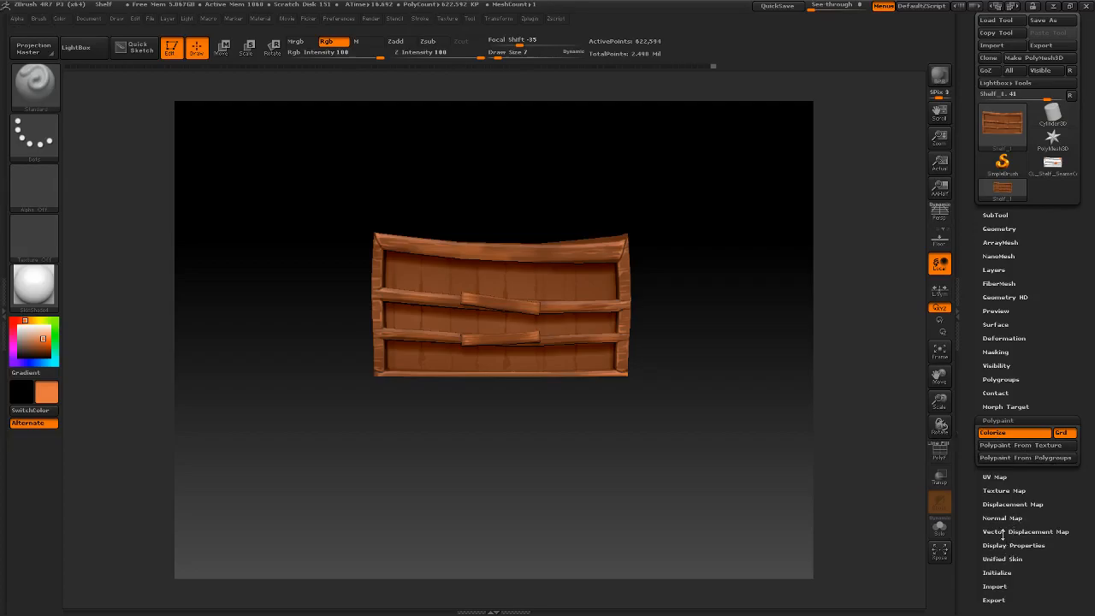
{"action": "left_click_drag", "start_coordinate": [995, 491], "coordinate": [997, 493]}
{"action": "left_click", "coordinate": [995, 491]}
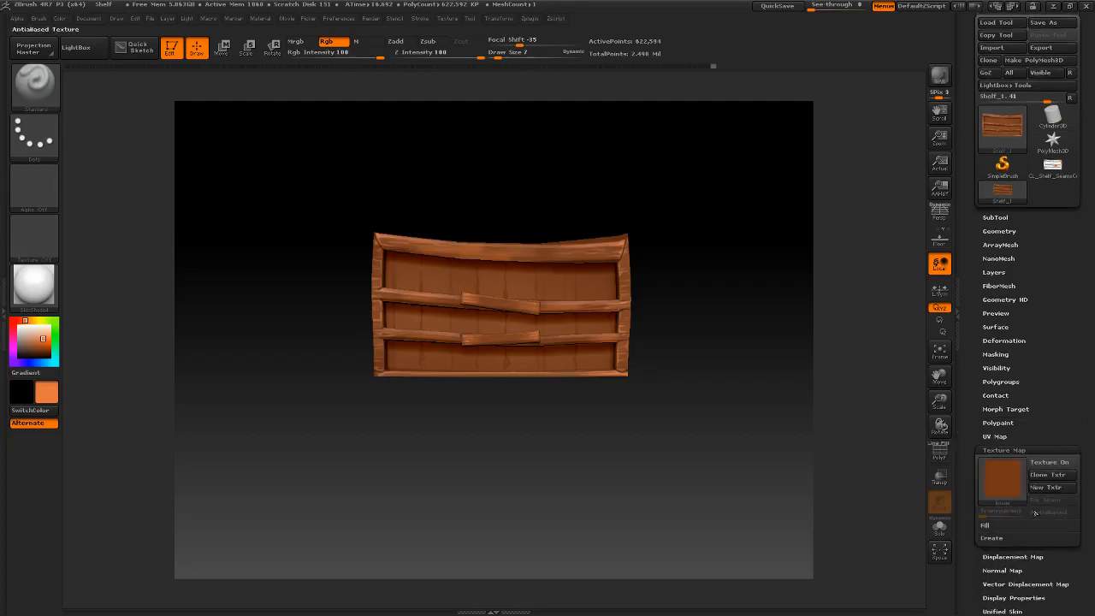
{"action": "left_click", "coordinate": [992, 538]}
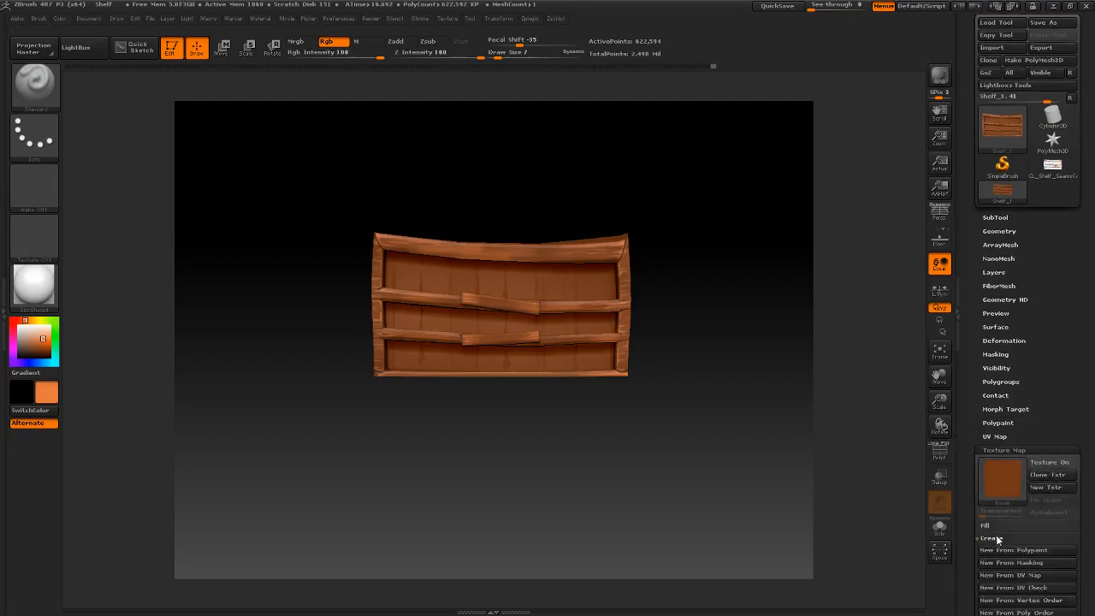
{"action": "left_click", "coordinate": [1038, 552]}
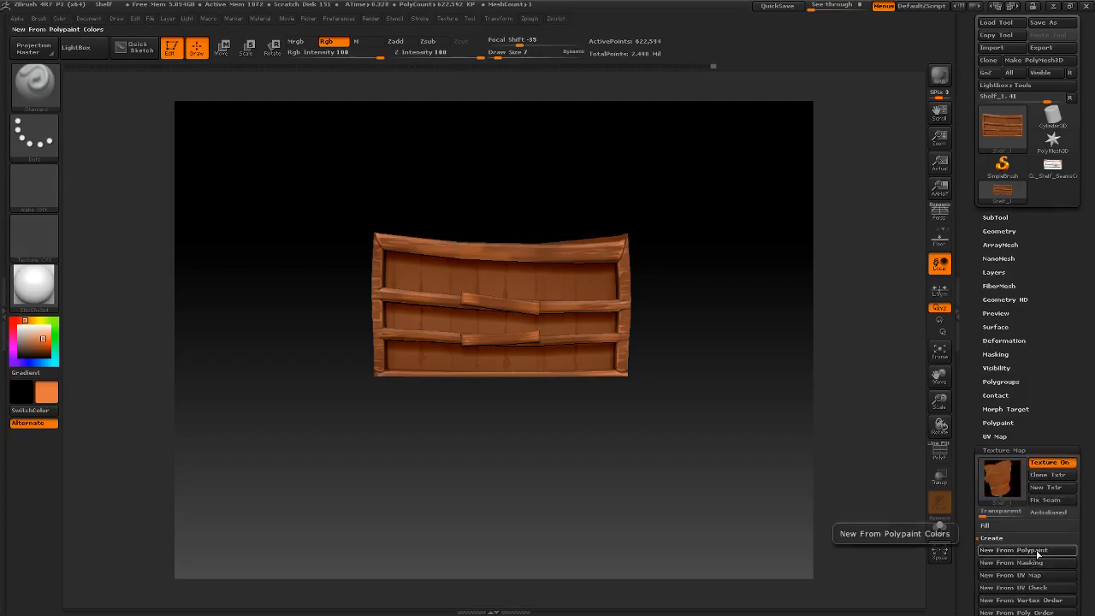
- Clone the shelf's new texture map into the current texture slot
{"action": "mouse_move", "coordinate": [1008, 478]}
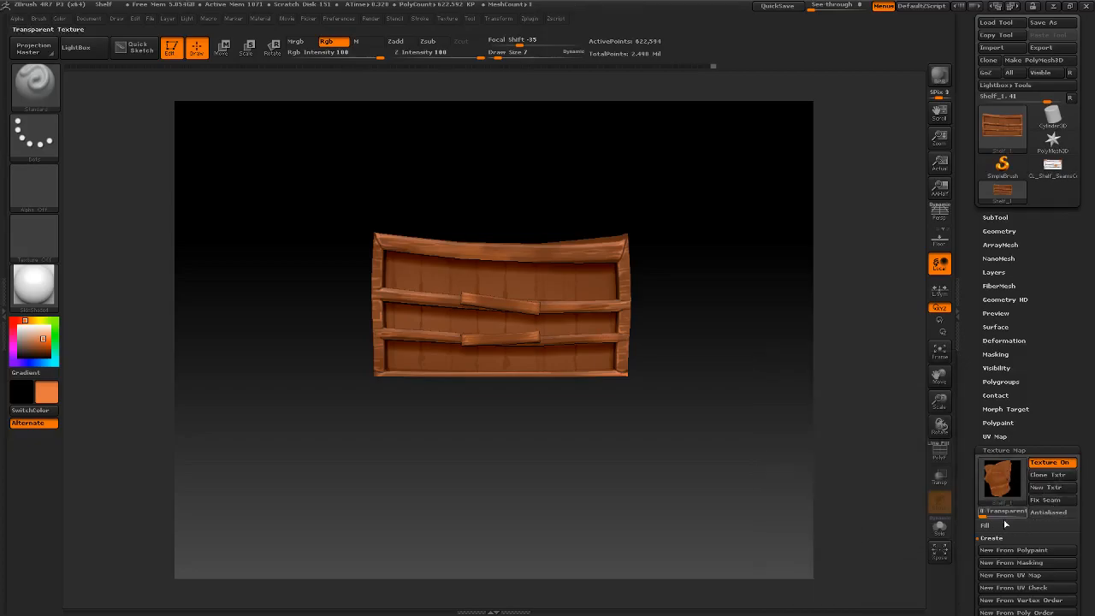
{"action": "left_click", "coordinate": [1057, 479]}
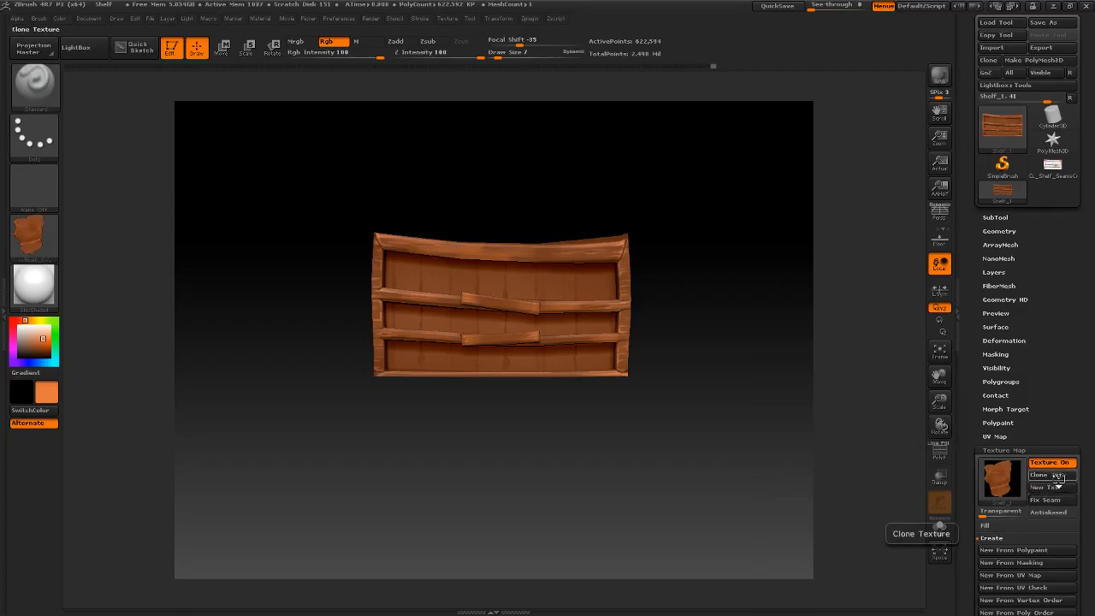
{"action": "mouse_move", "coordinate": [36, 238]}
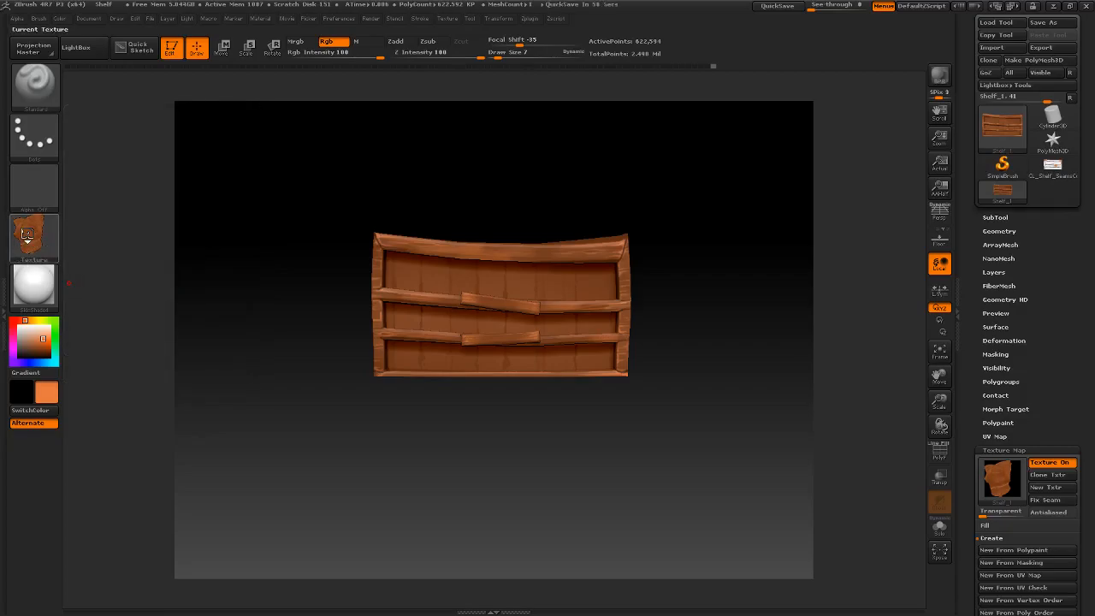
{"action": "left_click", "coordinate": [53, 234]}
{"action": "left_click", "coordinate": [43, 238]}
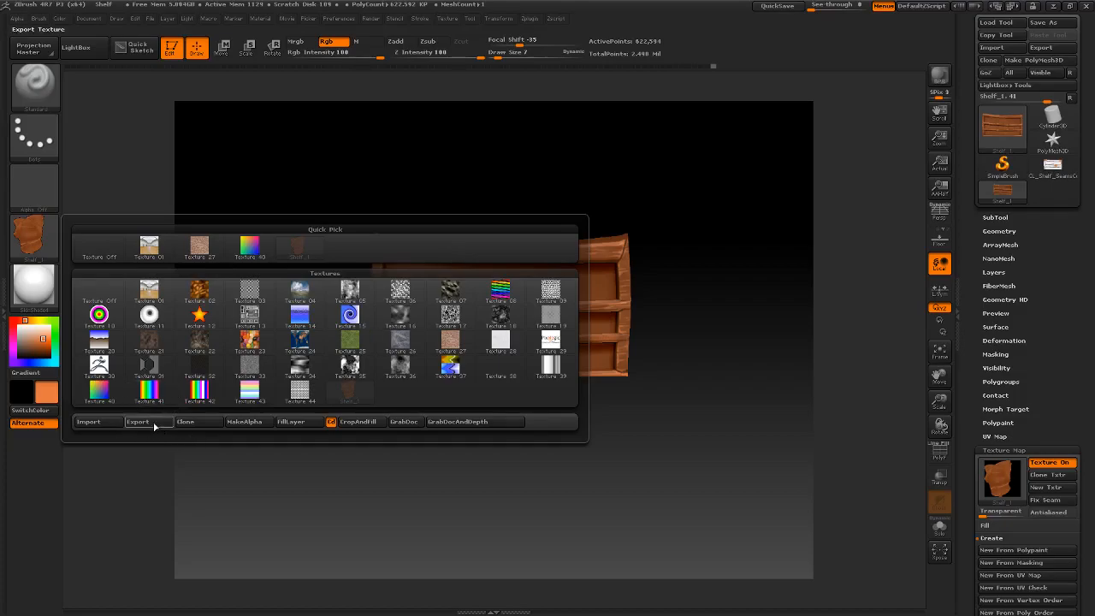
{"action": "mouse_move", "coordinate": [318, 256]}
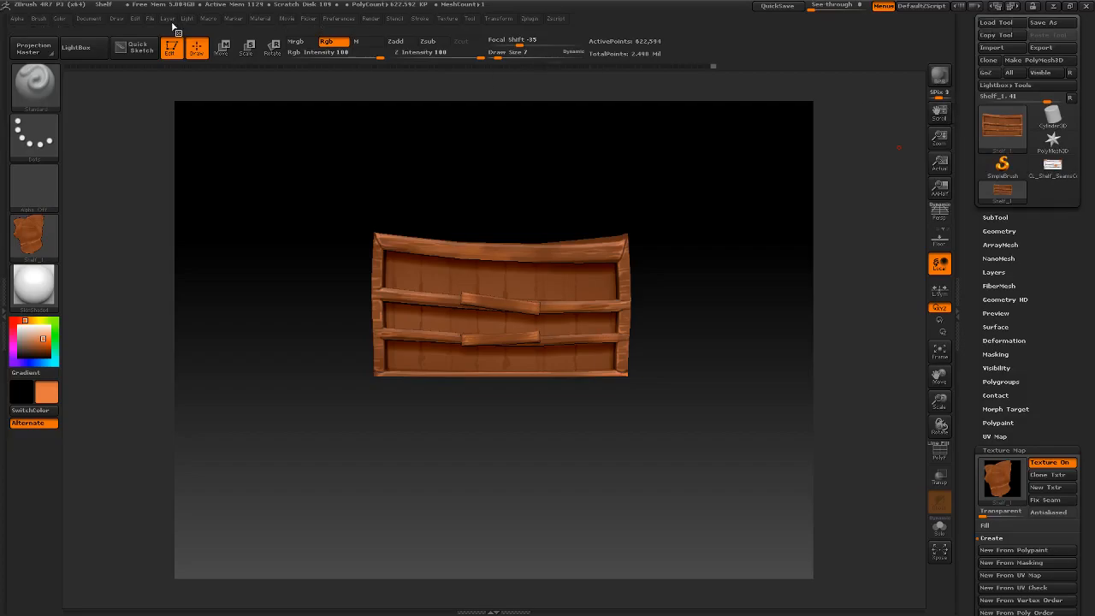
- Save the project again, overwriting the existing Shelf project file
{"action": "left_click", "coordinate": [149, 19]}
{"action": "left_click", "coordinate": [225, 40]}
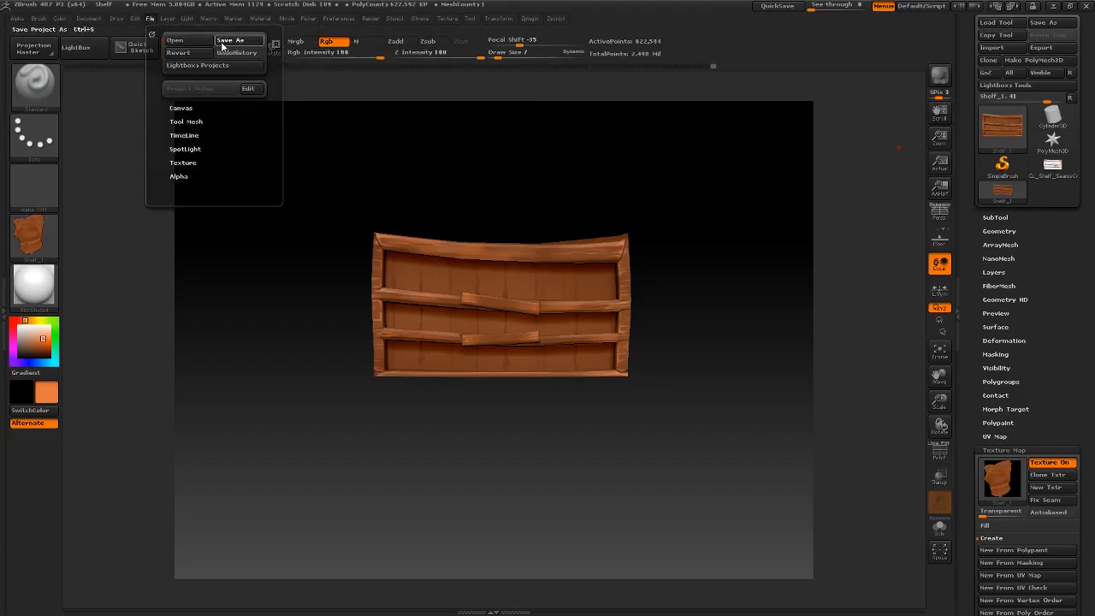
{"action": "left_click", "coordinate": [450, 289]}
{"action": "left_click", "coordinate": [589, 305]}
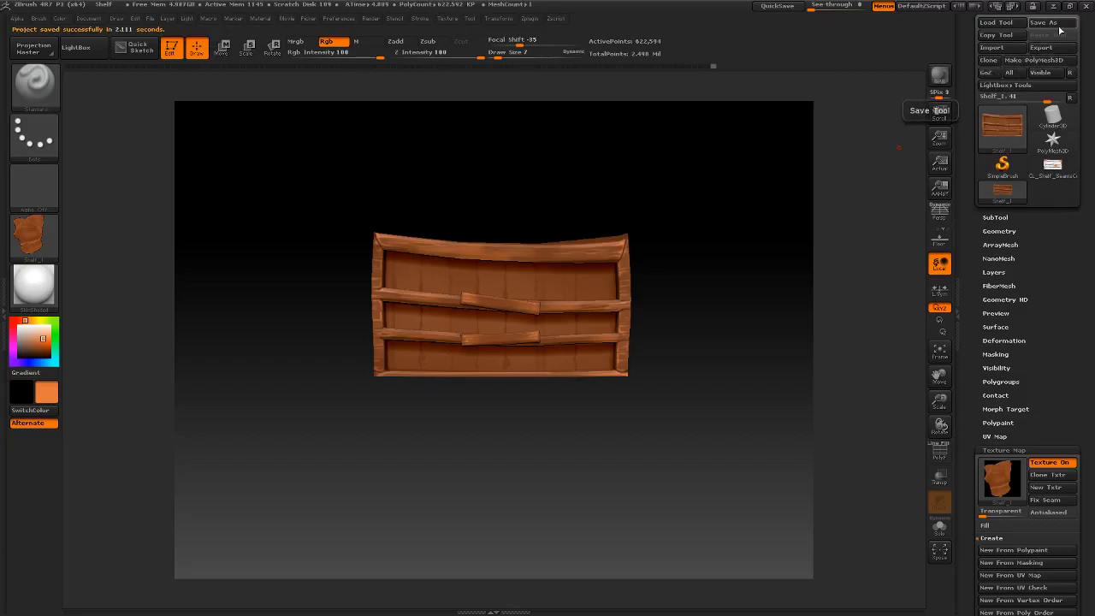
- Export the high-resolution shelf mesh in OBJ format as Shelf_Poly to the koBoldLair project's scenes/Shelf folder
{"action": "left_click", "coordinate": [1040, 48]}
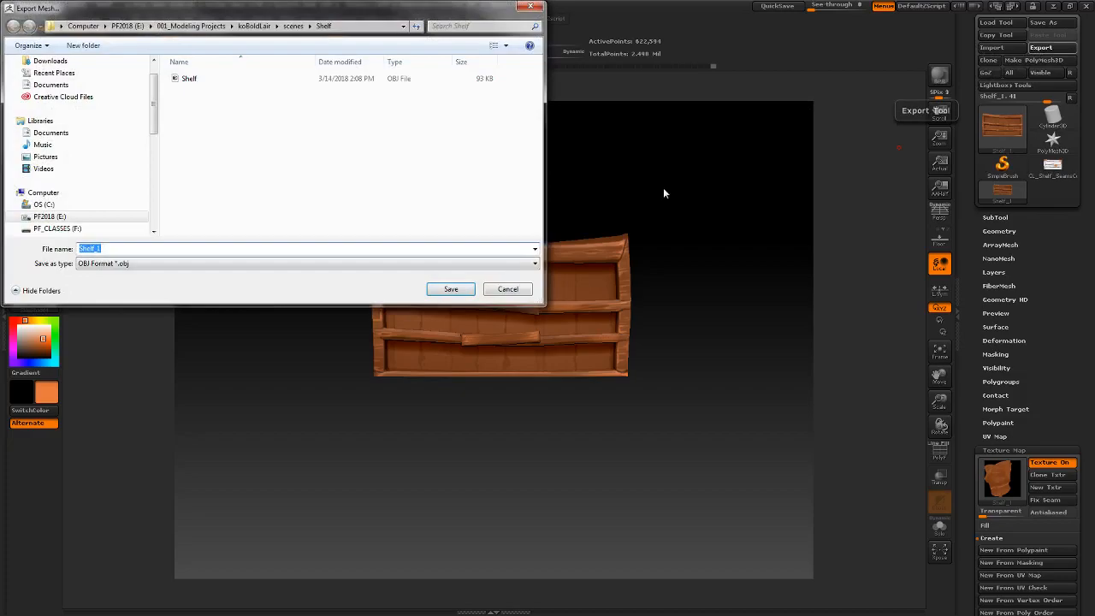
{"action": "left_click", "coordinate": [112, 247]}
{"action": "key", "text": "BackSpace"}
{"action": "key", "text": "BackSpace"}
{"action": "key", "text": "Return"}
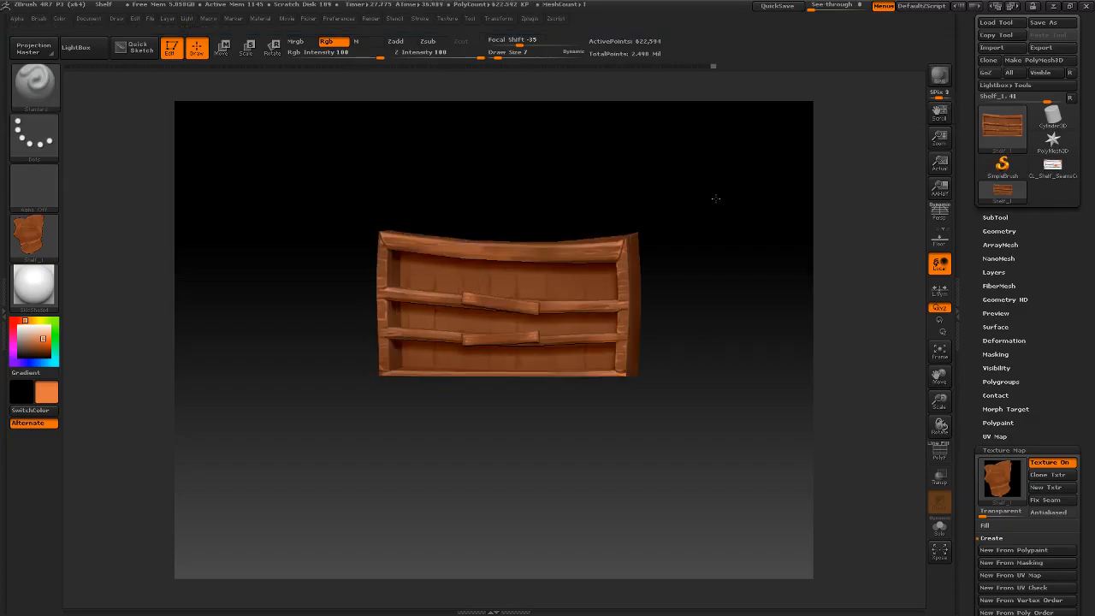
- Lower the shelf's geometry to subdivision level 1
{"action": "left_click", "coordinate": [997, 231]}
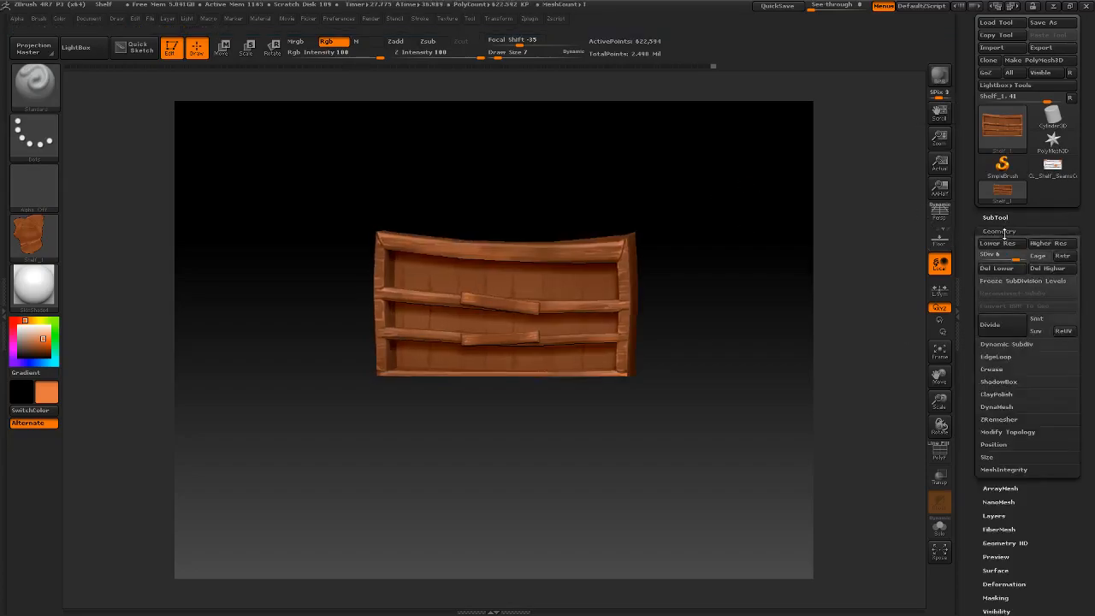
{"action": "left_click_drag", "start_coordinate": [961, 259], "coordinate": [953, 260]}
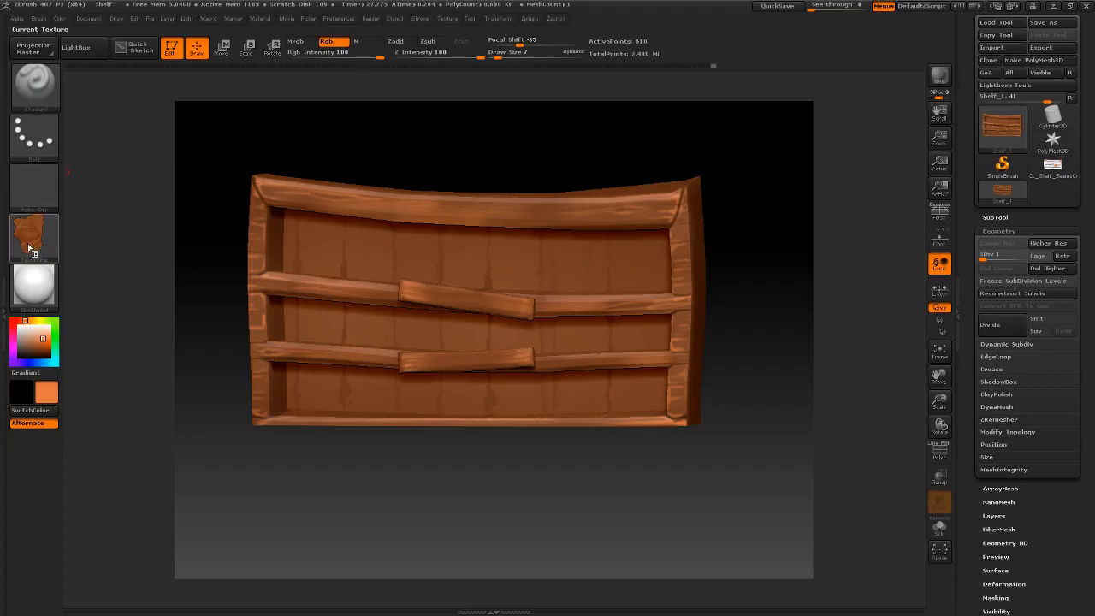
{"action": "mouse_move", "coordinate": [31, 248]}
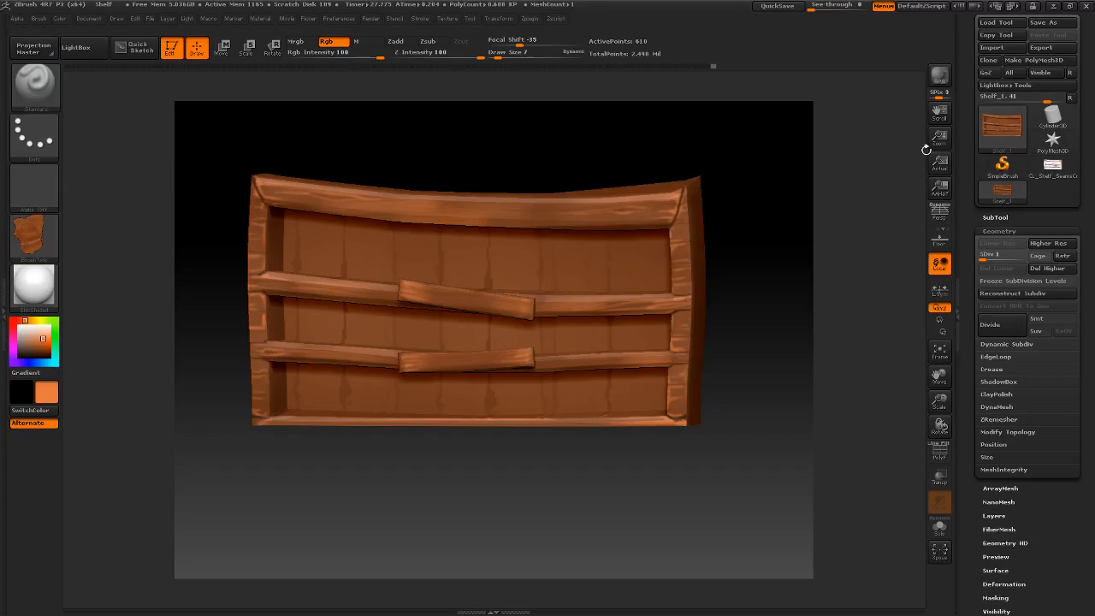
- Start another mesh export and delete the Shelf_Poly OBJ file from the Shelf folder
{"action": "left_click", "coordinate": [1042, 50]}
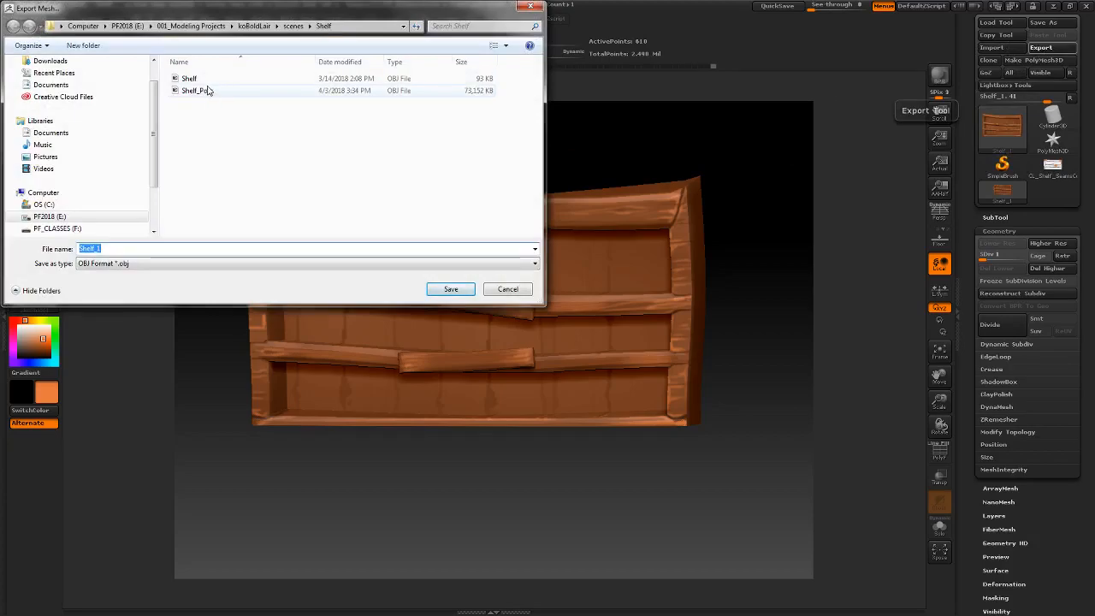
{"action": "right_click", "coordinate": [207, 91]}
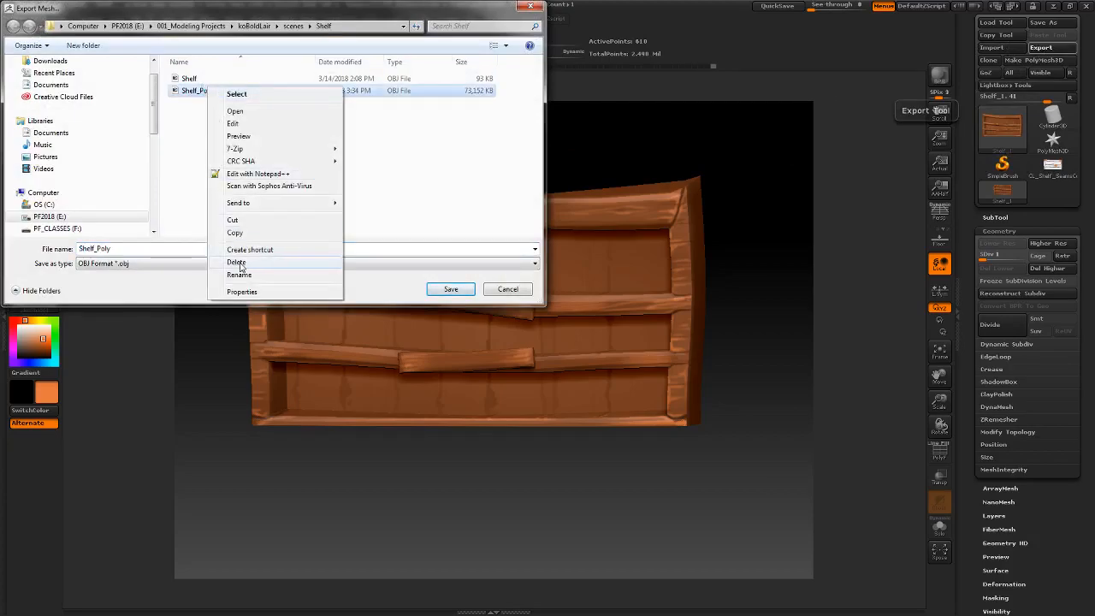
{"action": "left_click", "coordinate": [237, 262]}
{"action": "left_click", "coordinate": [588, 349]}
- Export the low-resolution shelf in OBJ format, overwriting the existing Shelf file
{"action": "left_click", "coordinate": [190, 79]}
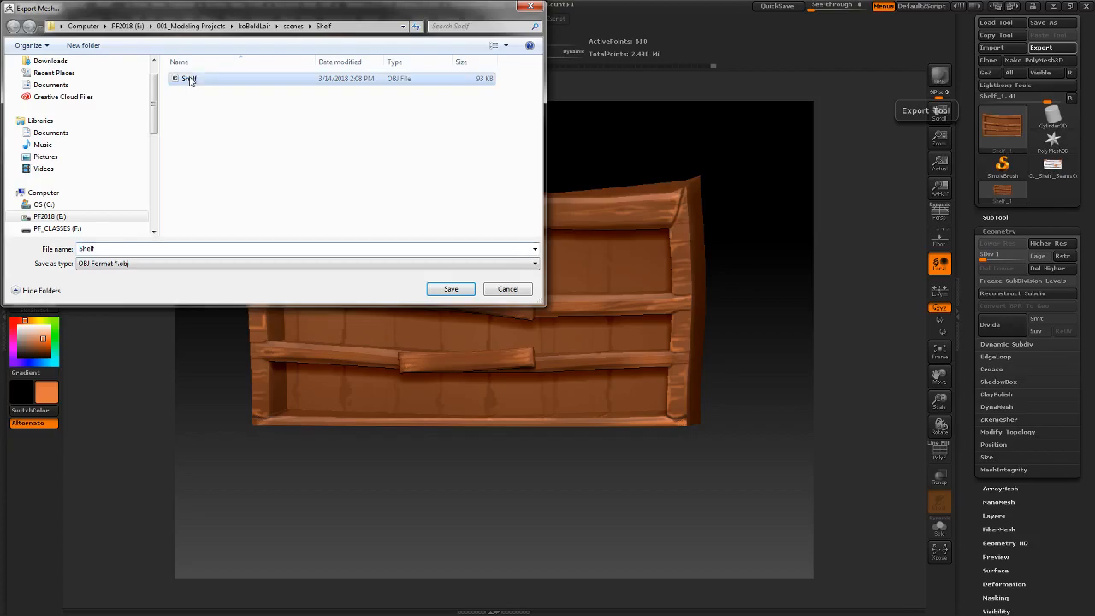
{"action": "left_click", "coordinate": [451, 290]}
{"action": "left_click", "coordinate": [583, 305]}
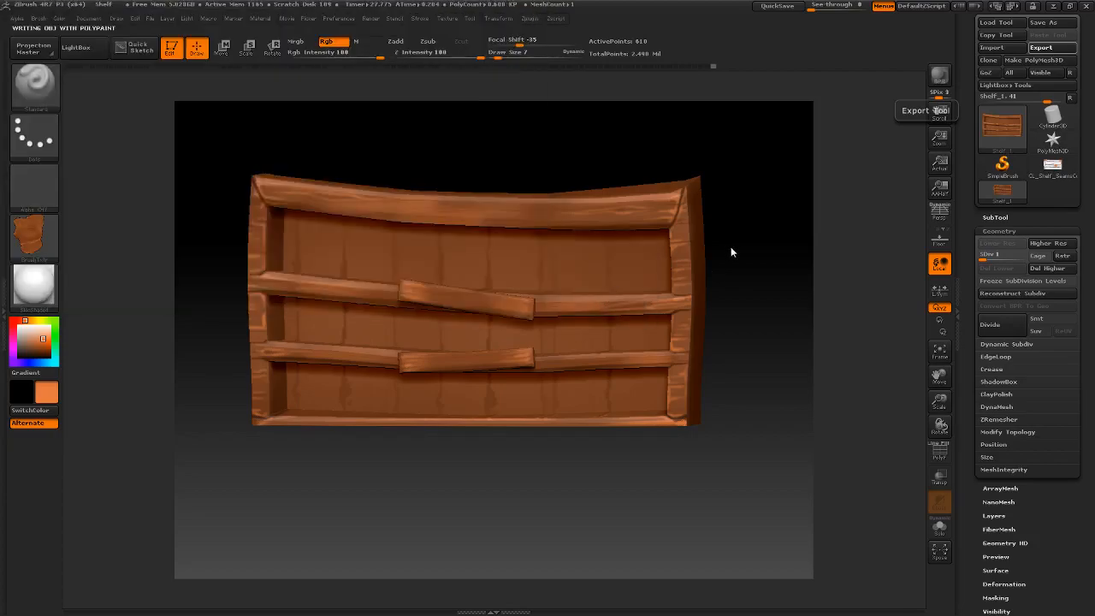
- Switch to Maya and start a new empty scene
{"action": "key", "text": "alt+Tab"}
{"action": "key", "text": "alt+Tab"}
{"action": "key", "text": "alt+Tab"}
{"action": "key", "text": "alt+Tab"}
{"action": "key", "text": "alt+Tab"}
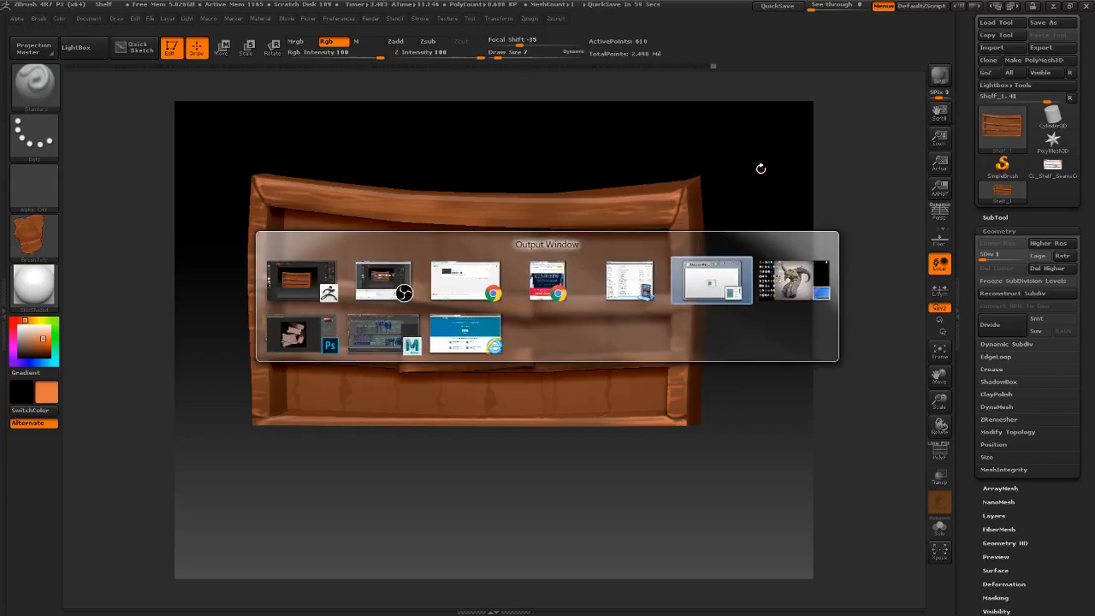
{"action": "key", "text": "alt+Tab"}
{"action": "key", "text": "alt+Tab"}
{"action": "key", "text": "alt+Tab"}
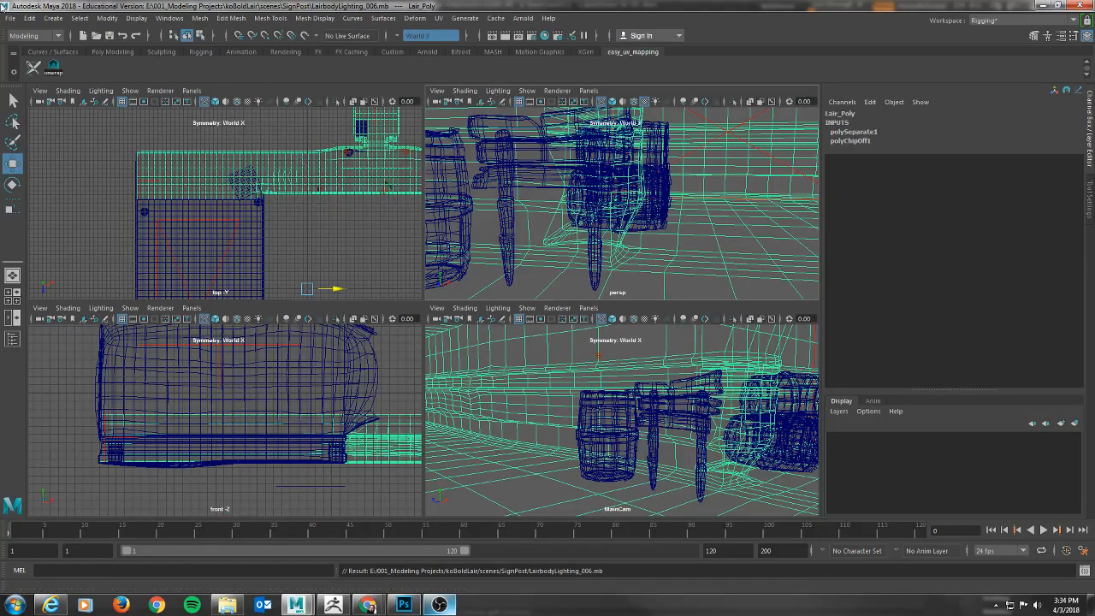
{"action": "left_click", "coordinate": [12, 22]}
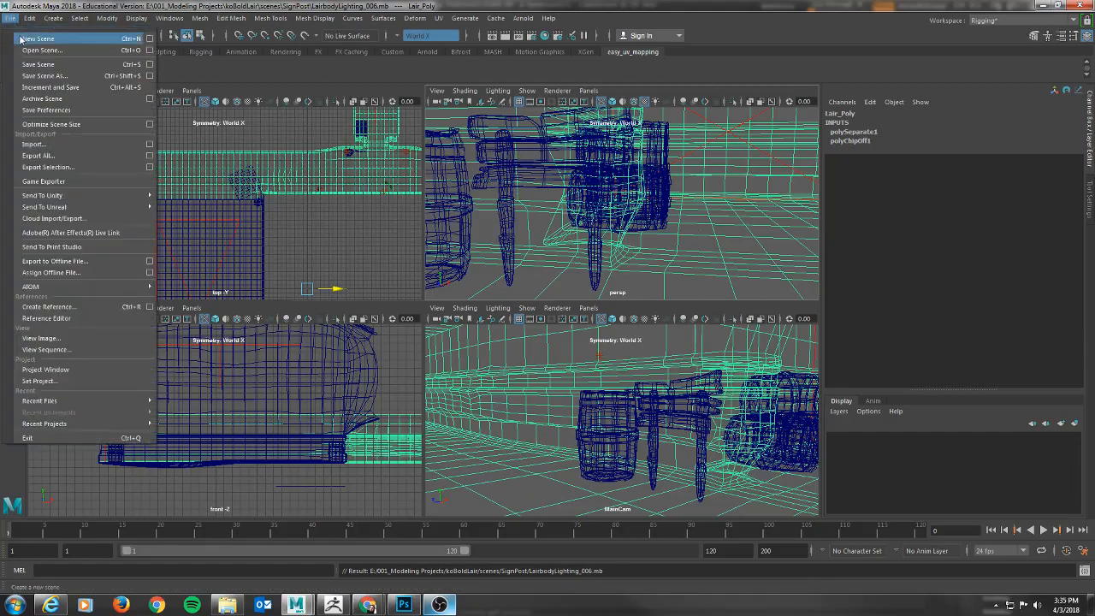
{"action": "left_click", "coordinate": [26, 39]}
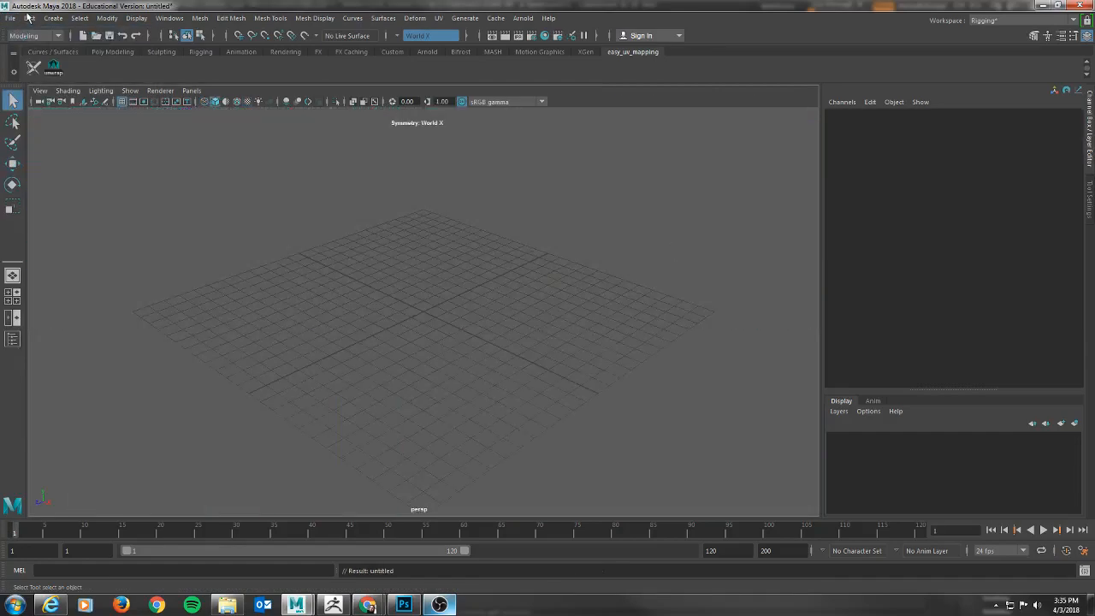
- Import Shelf.OBJ from the koBoldLair project's scenes/Shelf folder into the scene
{"action": "left_click", "coordinate": [10, 18]}
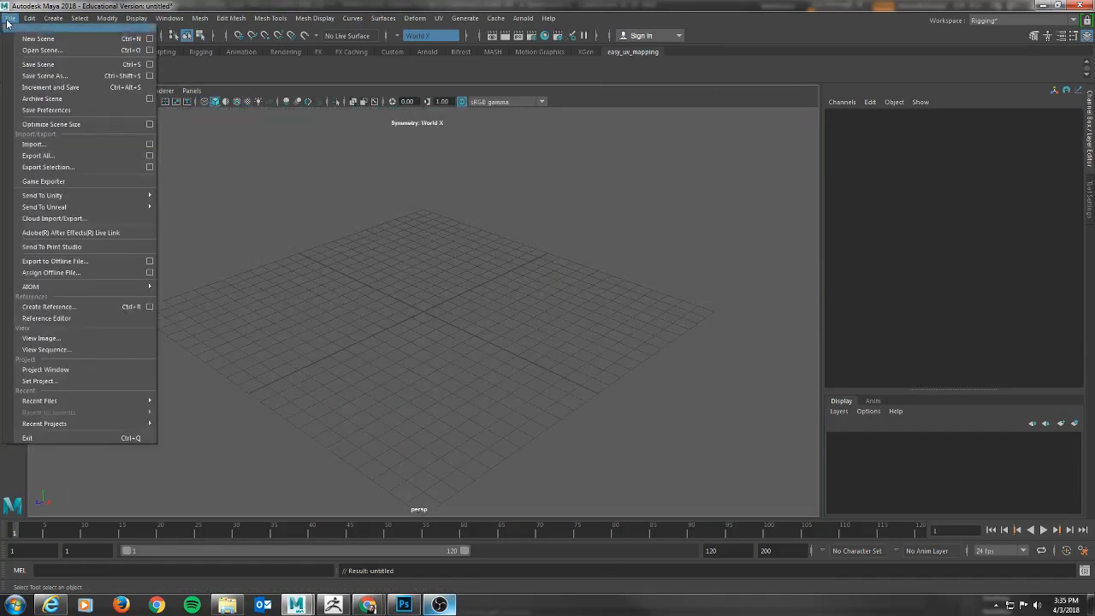
{"action": "left_click", "coordinate": [36, 144]}
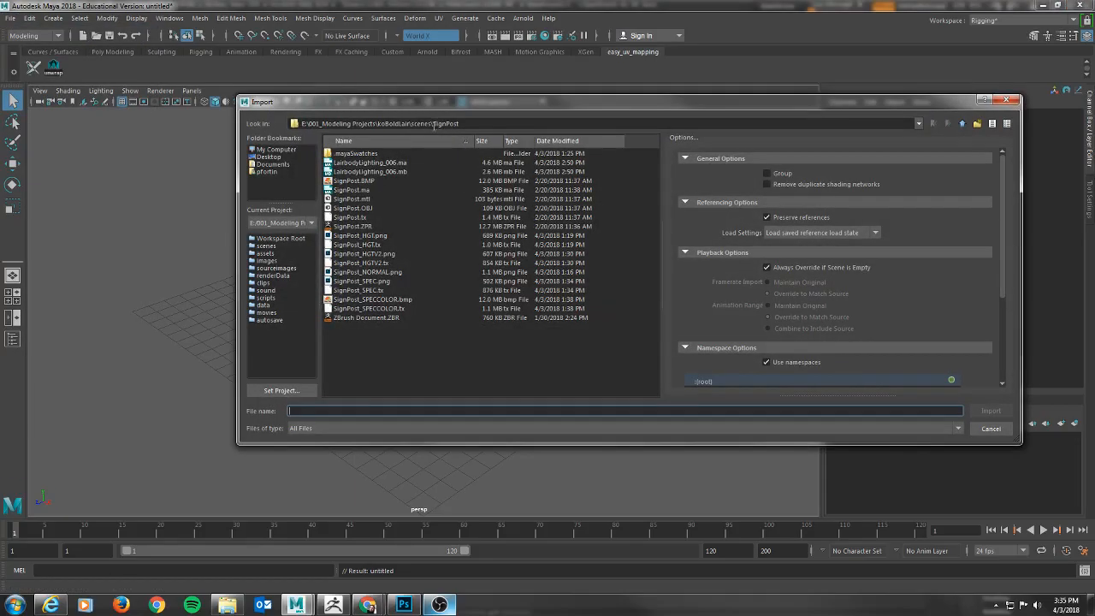
{"action": "left_click", "coordinate": [962, 123]}
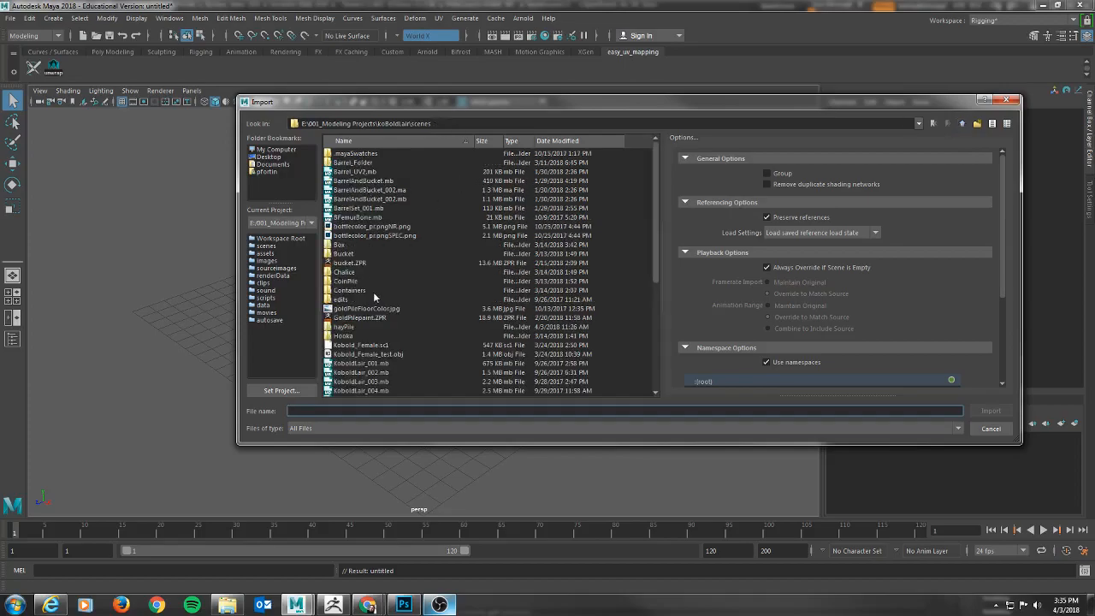
{"action": "scroll", "coordinate": [389, 320], "scroll_direction": "down", "scroll_amount": 7}
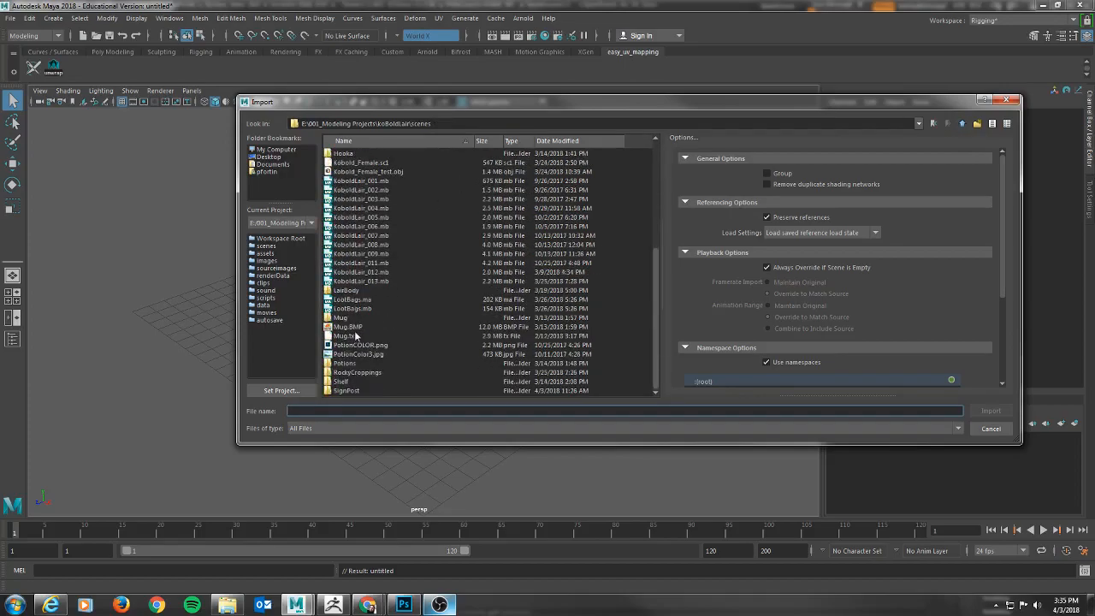
{"action": "double_click", "coordinate": [340, 382]}
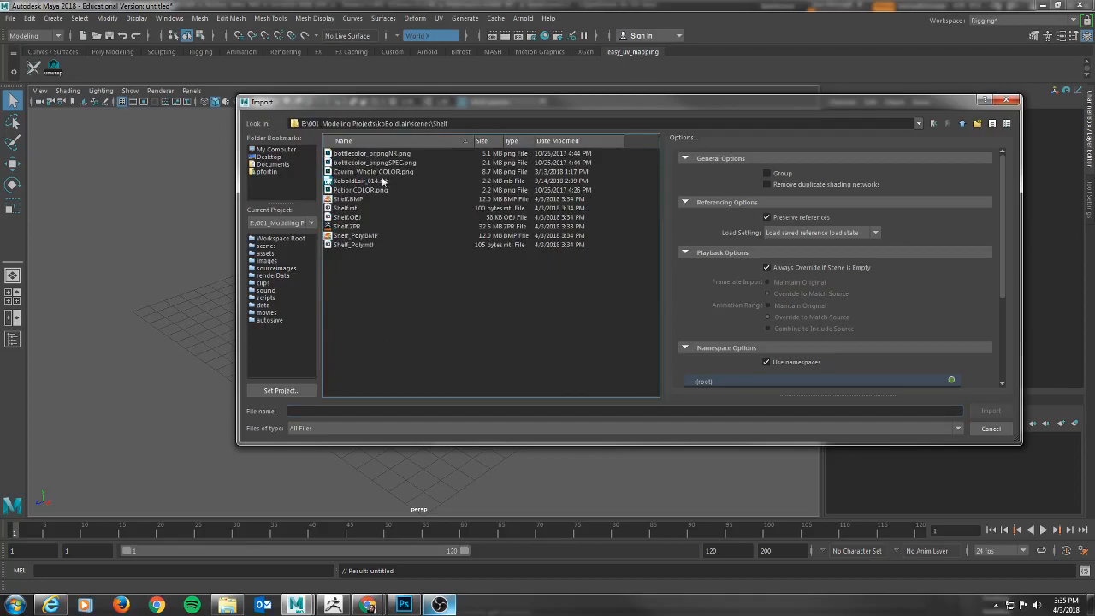
{"action": "left_click", "coordinate": [346, 217]}
{"action": "double_click", "coordinate": [345, 217]}
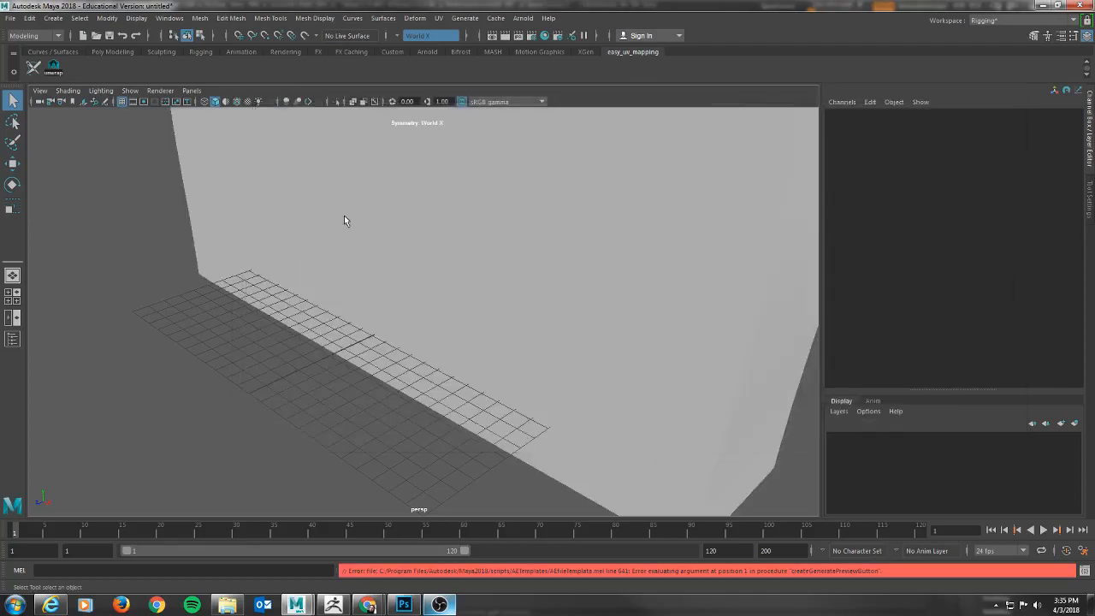
- Show the whole imported shelf from the front in the perspective view with textured shading
{"action": "scroll", "coordinate": [639, 255], "scroll_direction": "down", "scroll_amount": 8}
{"action": "left_click_drag", "start_coordinate": [525, 247], "coordinate": [339, 217], "text": "alt"}
{"action": "key", "text": "6"}
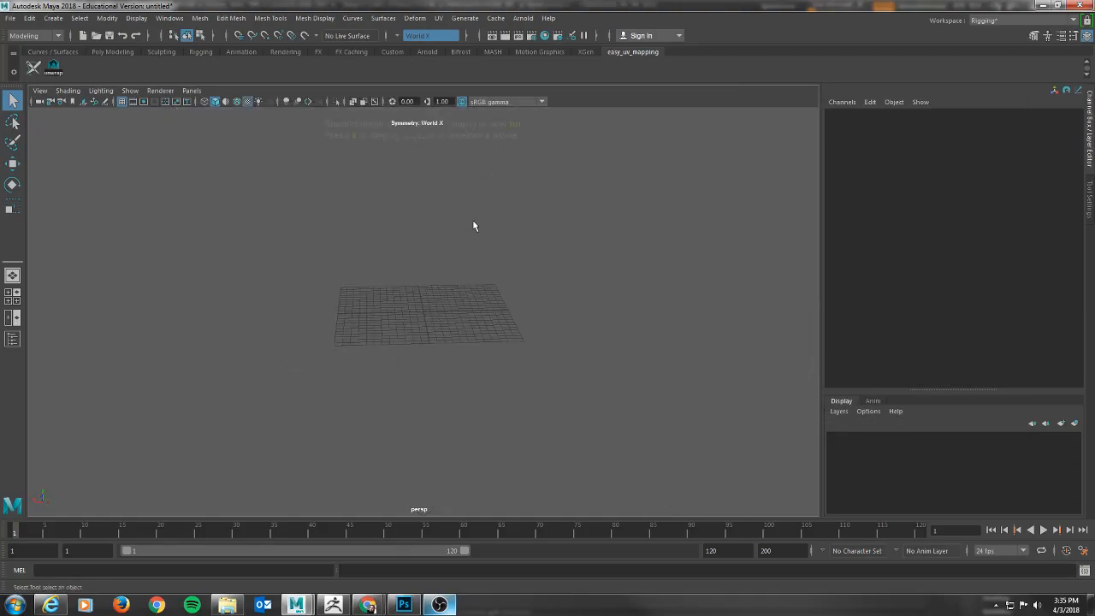
{"action": "key", "text": "6"}
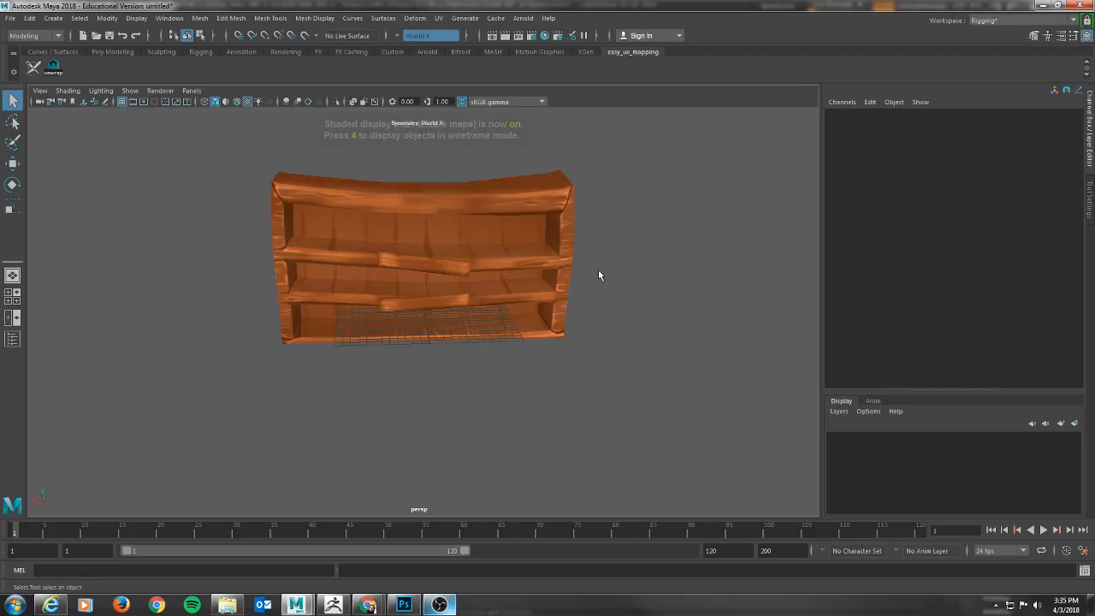
{"action": "mouse_move", "coordinate": [580, 255]}
{"action": "left_mouse_down", "text": "alt"}
{"action": "mouse_move", "coordinate": [595, 255]}
{"action": "mouse_move", "coordinate": [510, 256]}
{"action": "mouse_move", "coordinate": [580, 257]}
{"action": "left_mouse_up", "text": "alt"}
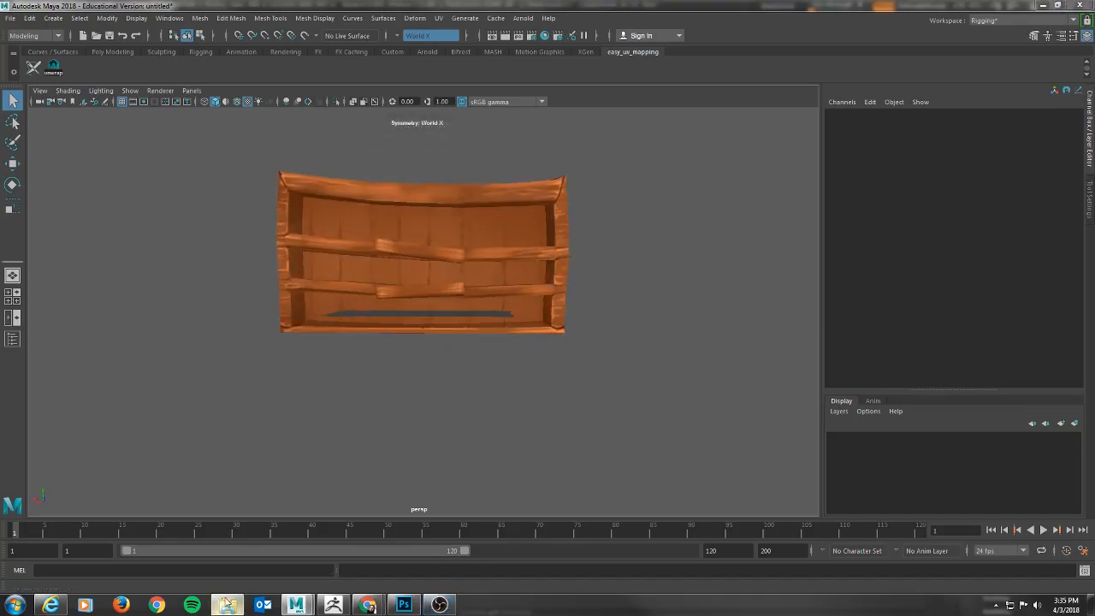
{"action": "left_click", "coordinate": [227, 605]}
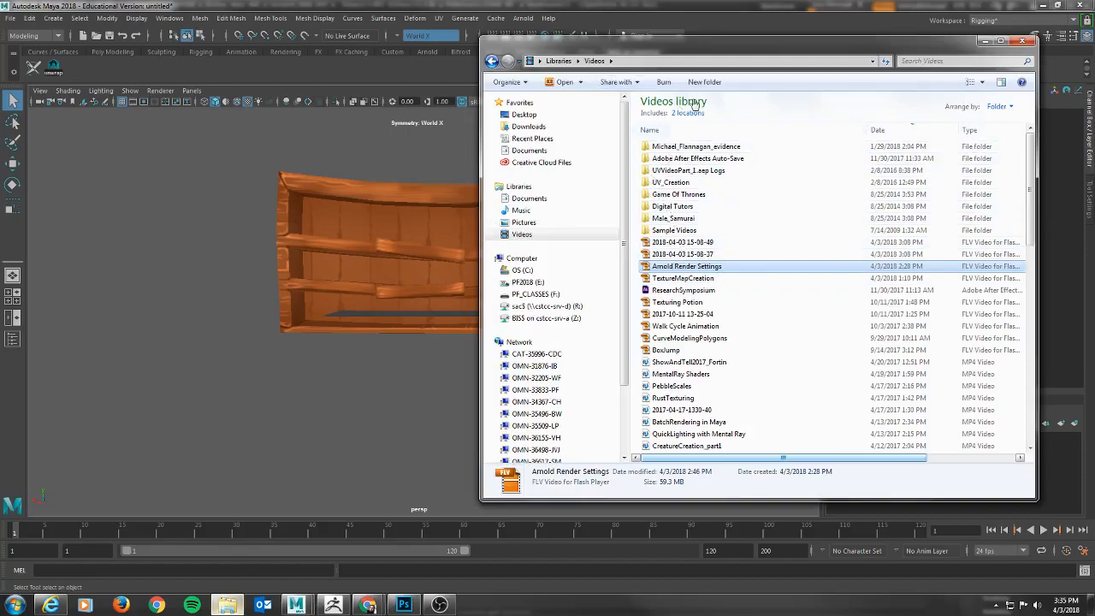
{"action": "left_click", "coordinate": [985, 41]}
{"action": "left_click", "coordinate": [233, 610]}
{"action": "left_click", "coordinate": [230, 608]}
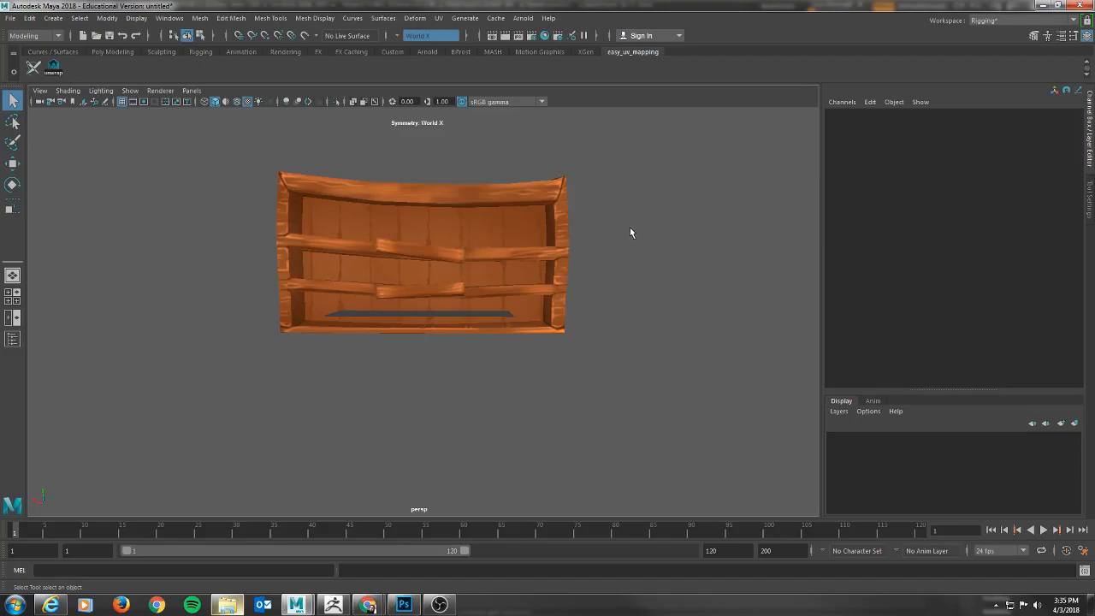
{"action": "mouse_move", "coordinate": [615, 237]}
{"action": "left_mouse_down", "text": "alt"}
{"action": "mouse_move", "coordinate": [547, 249]}
{"action": "mouse_move", "coordinate": [602, 239]}
{"action": "mouse_move", "coordinate": [606, 249]}
{"action": "left_mouse_up", "text": "alt"}
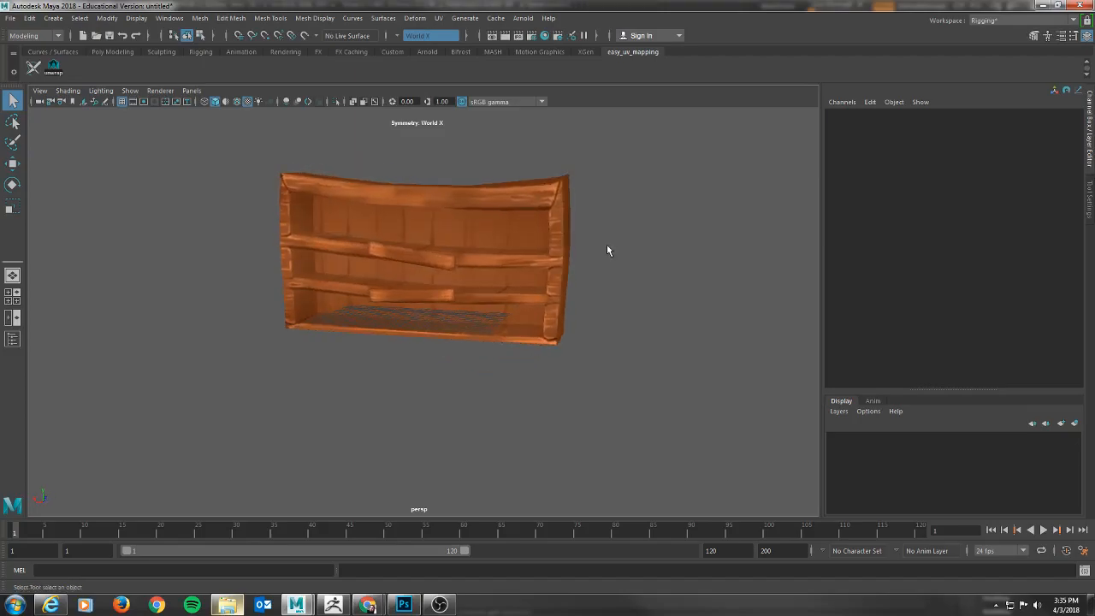
{"action": "key", "text": "w"}
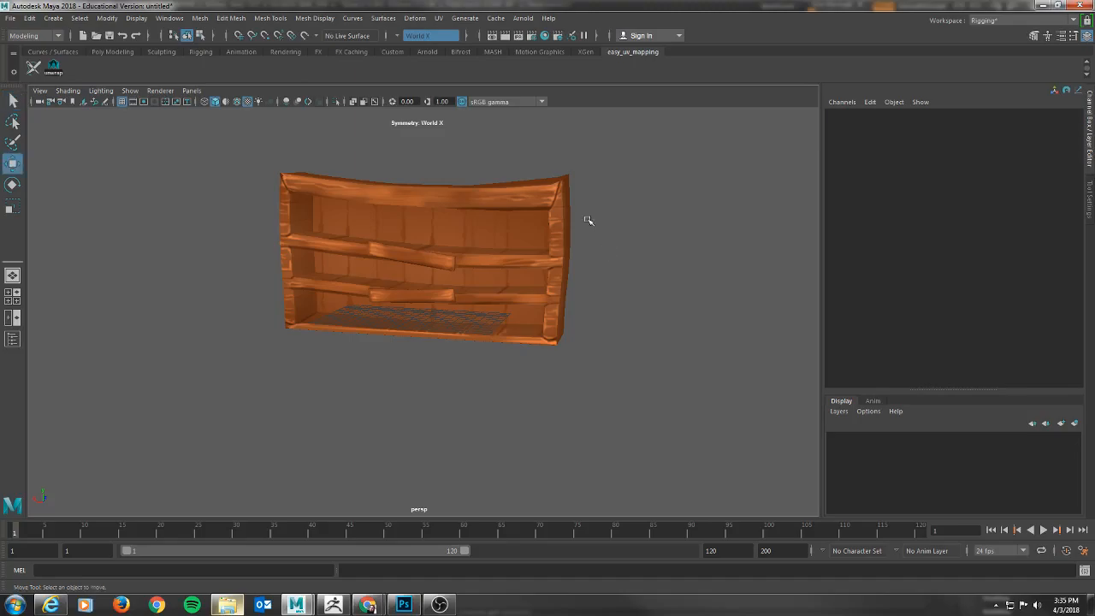
{"action": "left_click_drag", "start_coordinate": [675, 250], "coordinate": [648, 247], "text": "alt"}
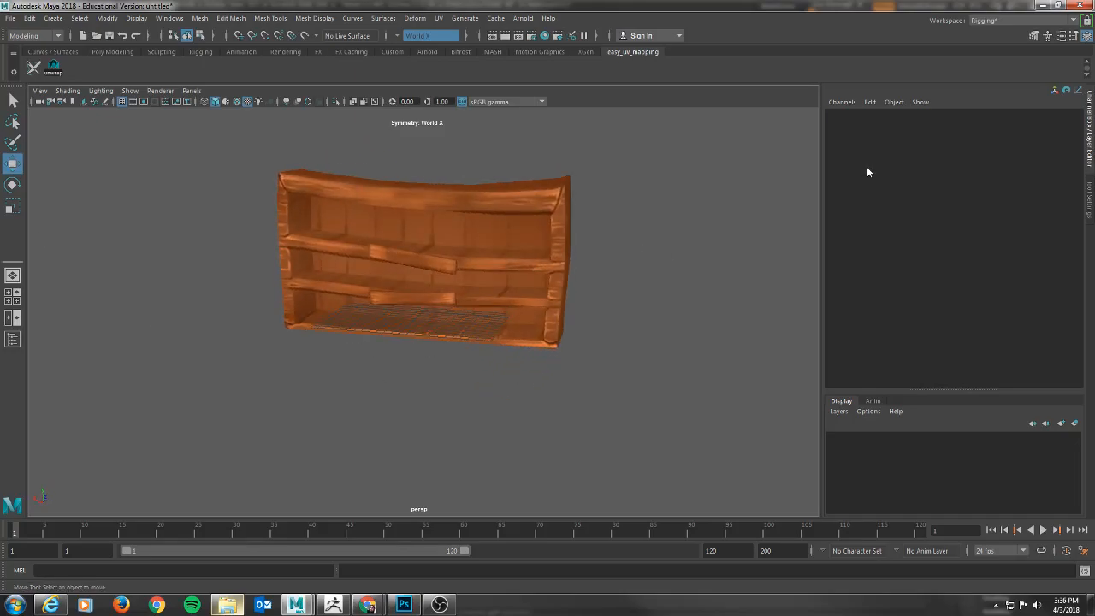
{"action": "mouse_move", "coordinate": [603, 242]}
{"action": "left_mouse_down", "text": "alt"}
{"action": "mouse_move", "coordinate": [610, 255]}
{"action": "mouse_move", "coordinate": [594, 242]}
{"action": "mouse_move", "coordinate": [615, 240]}
{"action": "left_mouse_up", "text": "alt"}
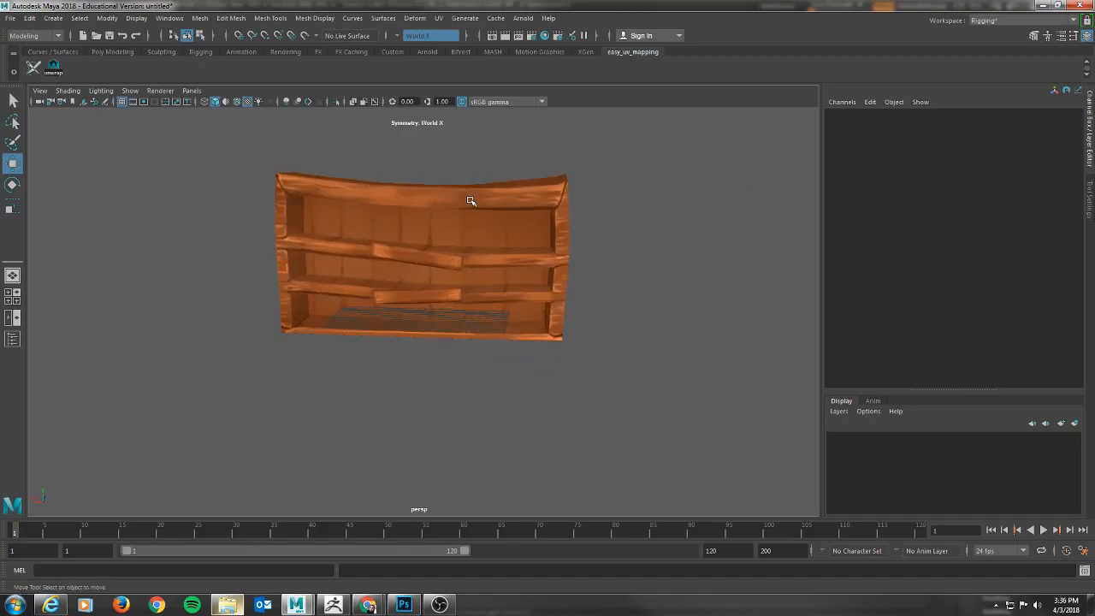
{"action": "left_click_drag", "start_coordinate": [695, 230], "coordinate": [702, 216], "text": "alt"}
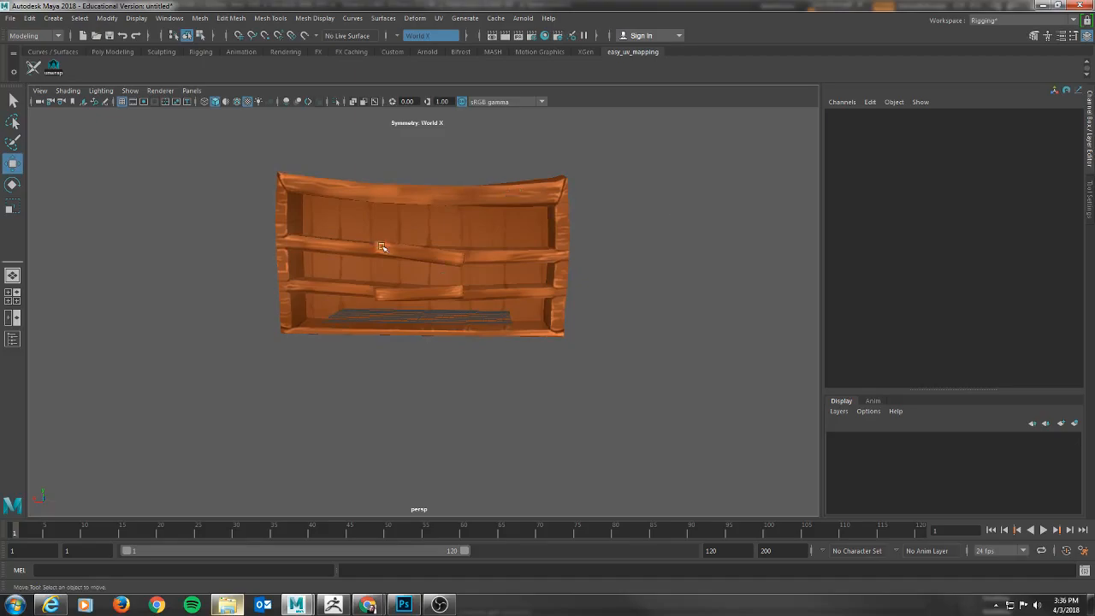